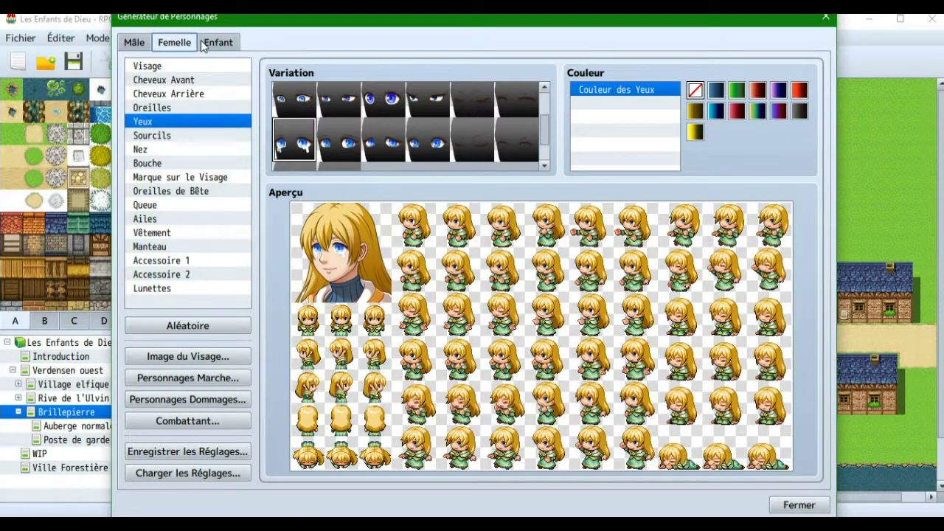
Show the generator's Enfant category, then open Morgan.png from the Morceaux folder with GIMP.
click(211, 44)
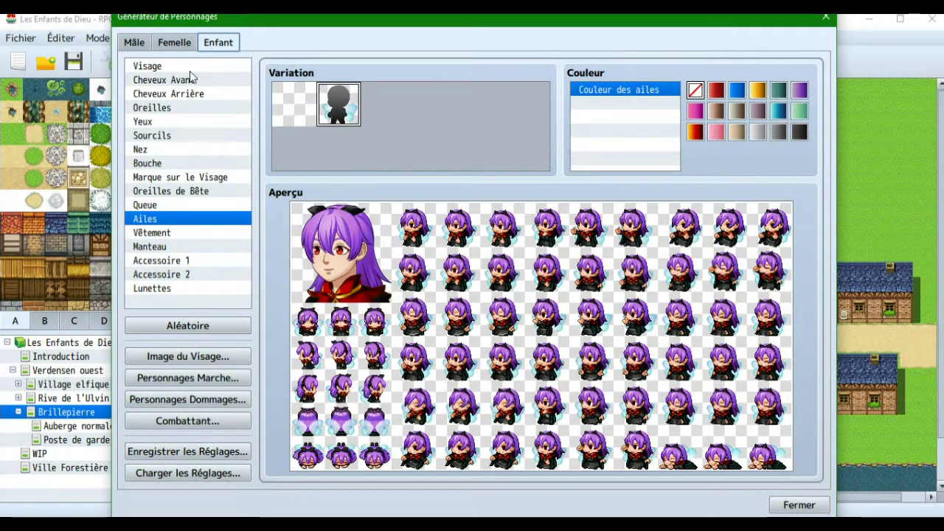
mouse_move(406, 525)
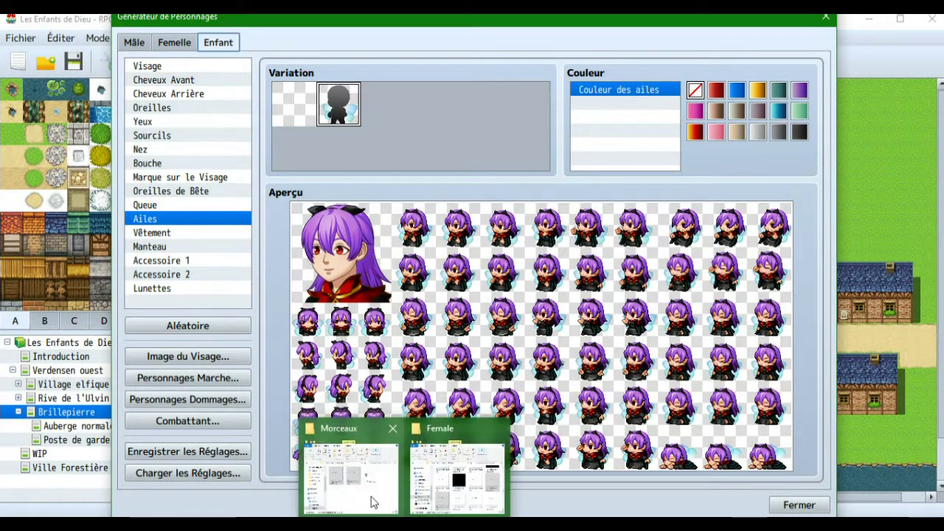
click(347, 478)
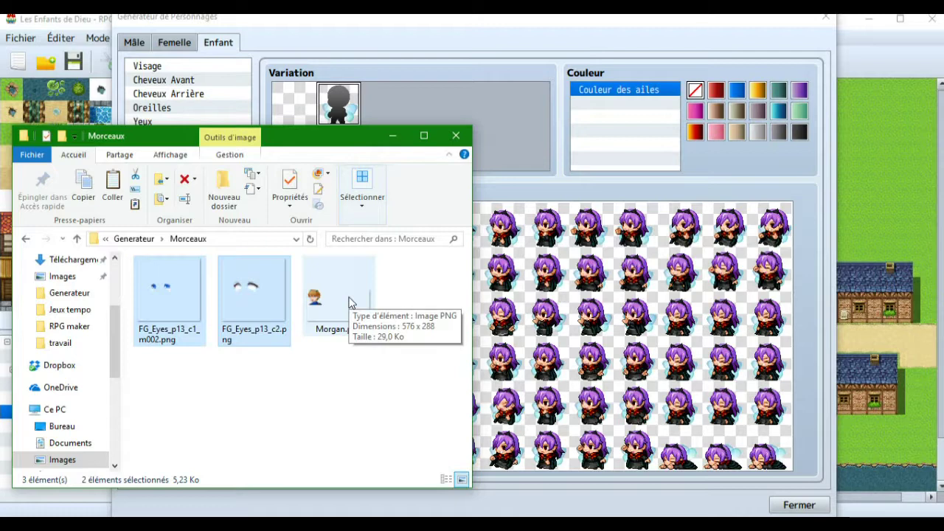
click(341, 314)
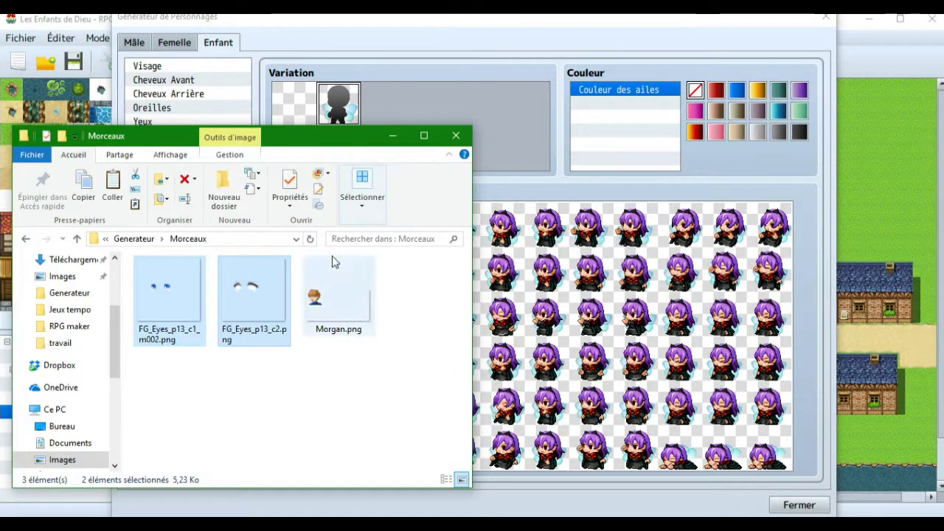
right_click(343, 307)
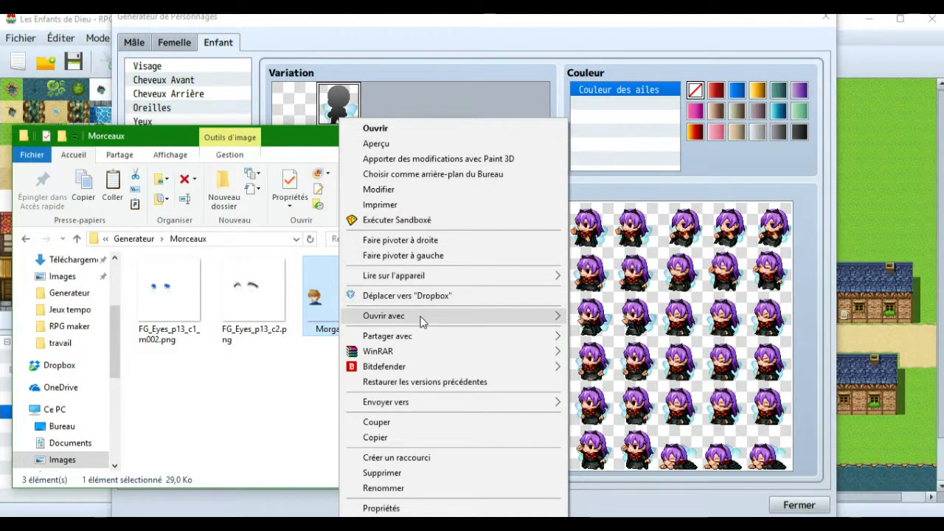
mouse_move(537, 323)
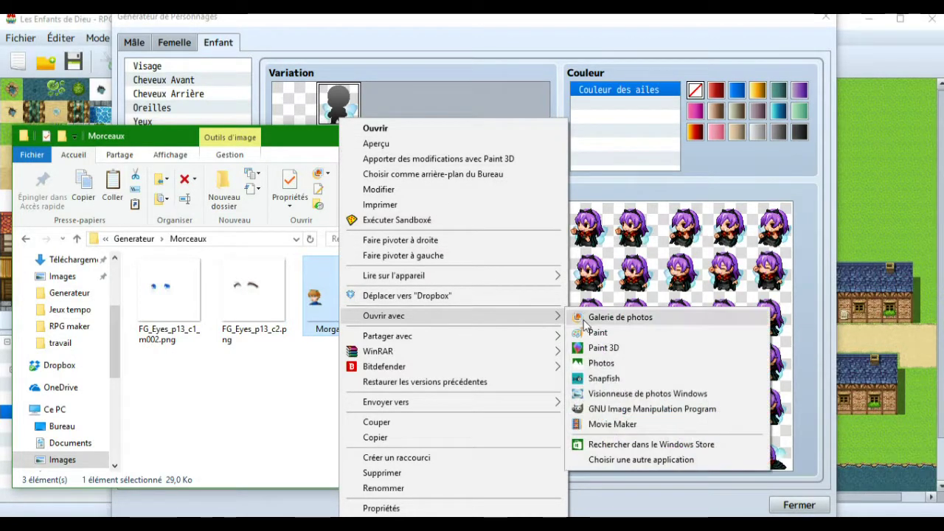
click(594, 410)
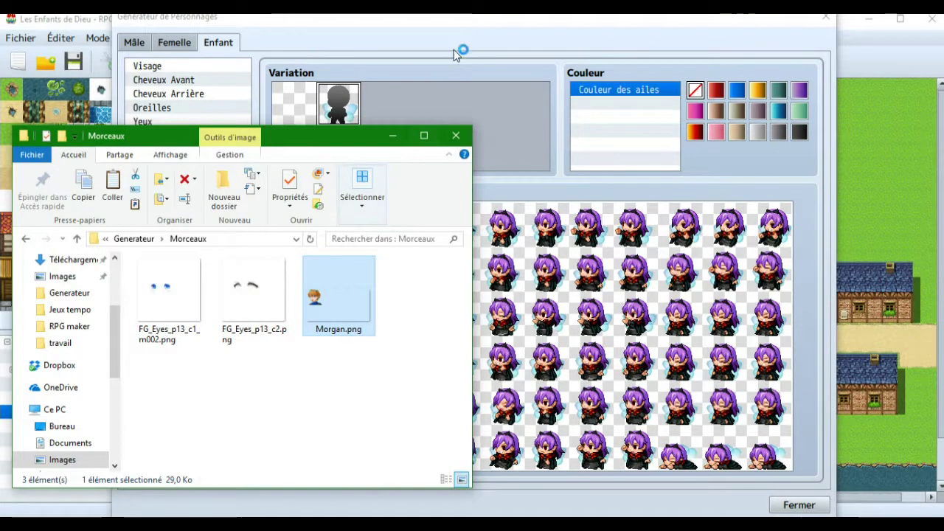
click(454, 18)
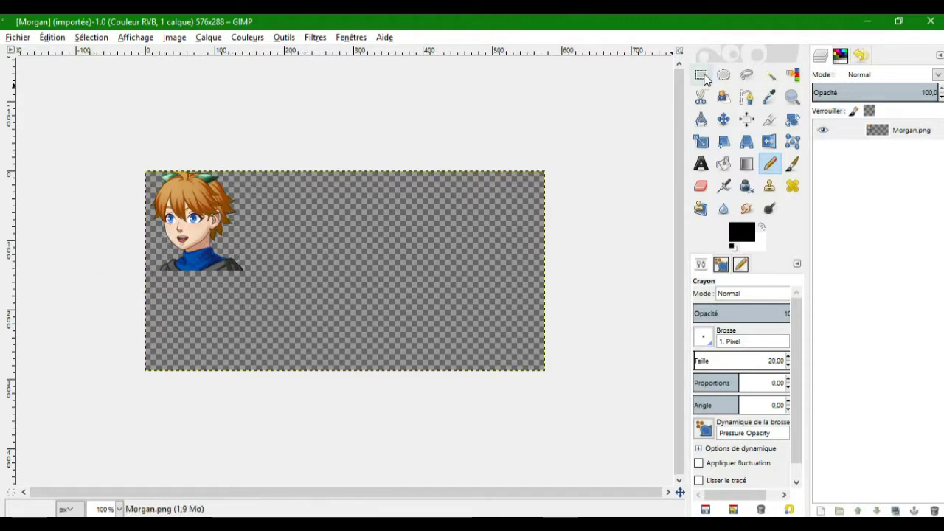
Outline a crop region of about 155 × 146 px around the portrait, starting from the image's origin corner.
click(770, 119)
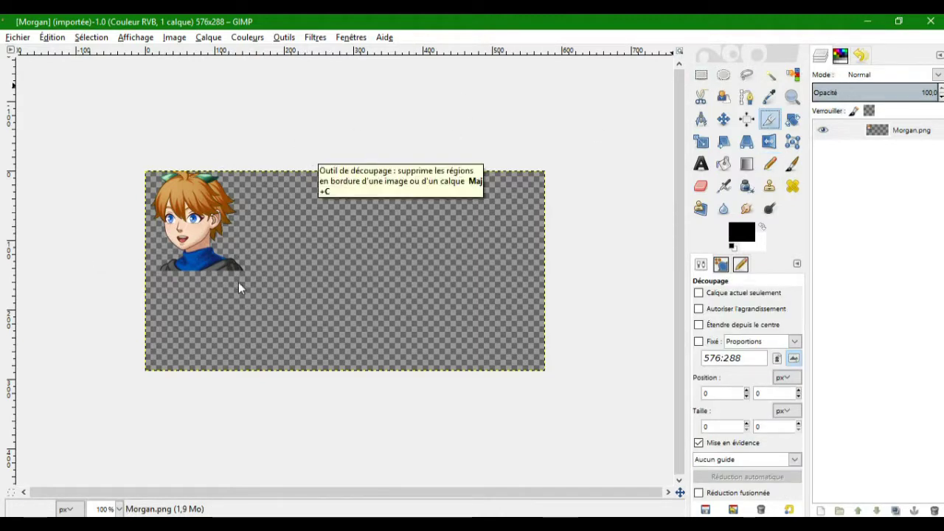
drag(259, 279, 145, 176)
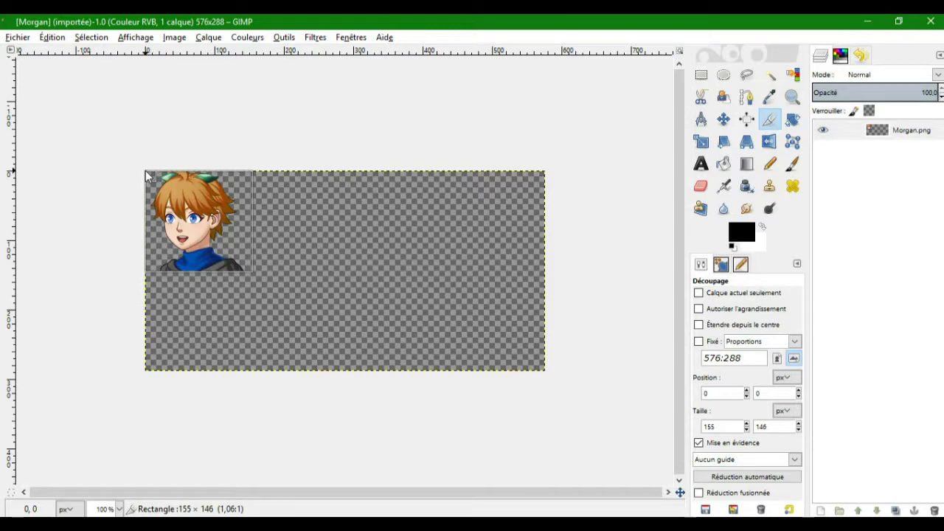
mouse_move(145, 175)
mouse_down()
mouse_move(139, 164)
mouse_move(152, 169)
mouse_up()
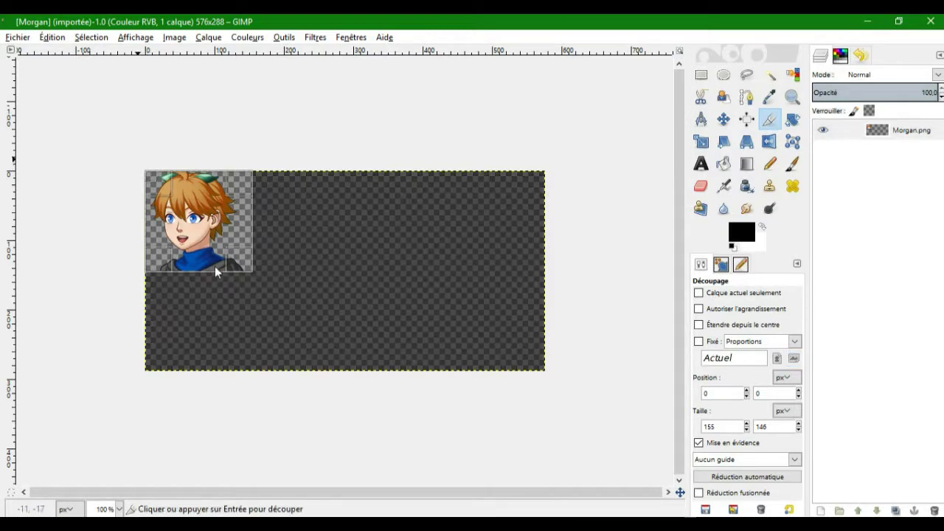
Adjust the crop region to 144 × 144 px at position 0, 0 and crop the image to the portrait.
scroll(214, 270, up, 3)
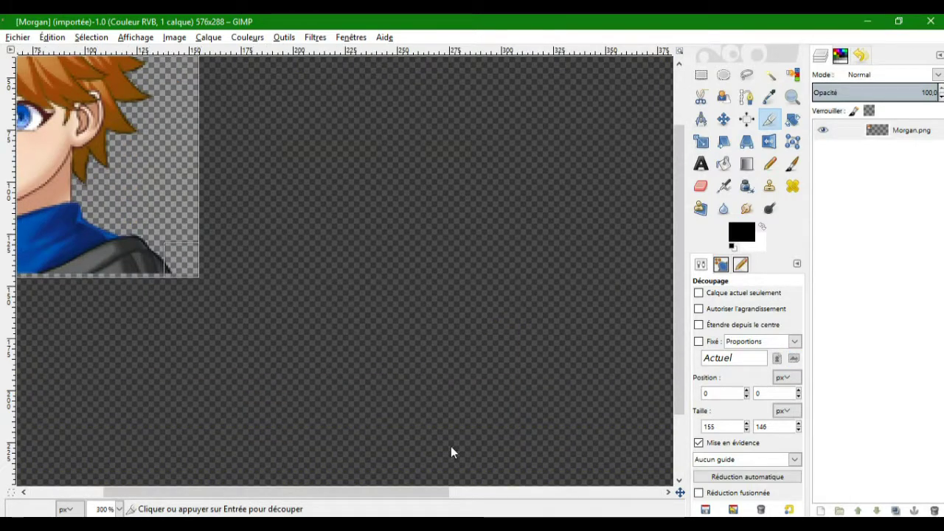
drag(423, 493, 308, 361)
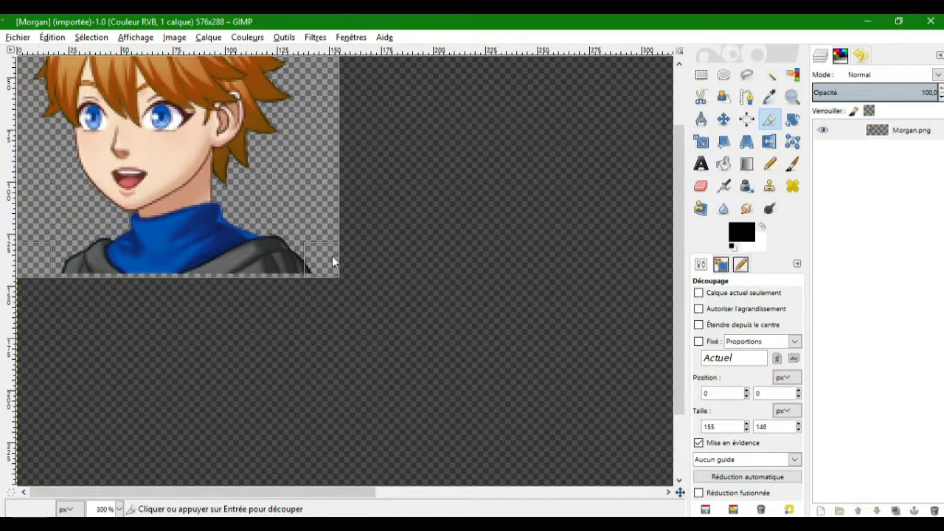
drag(336, 270, 327, 252)
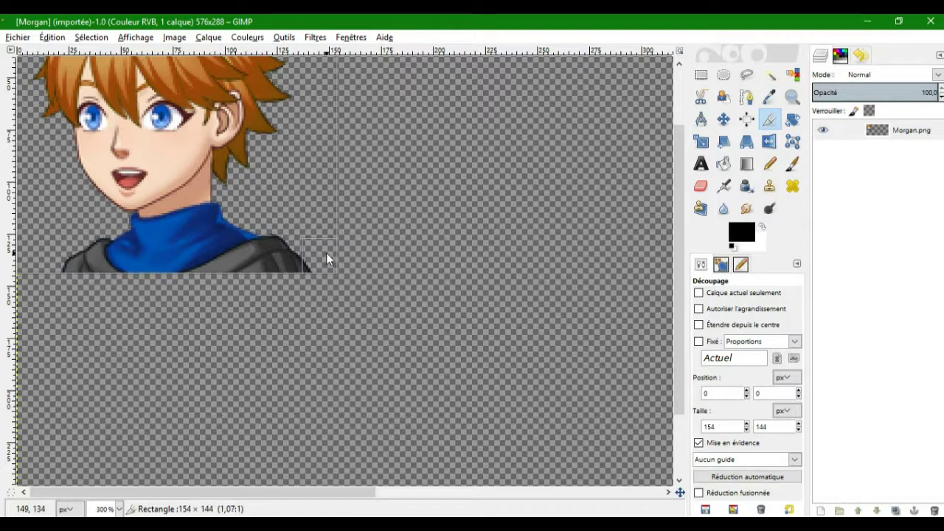
drag(327, 252, 327, 254)
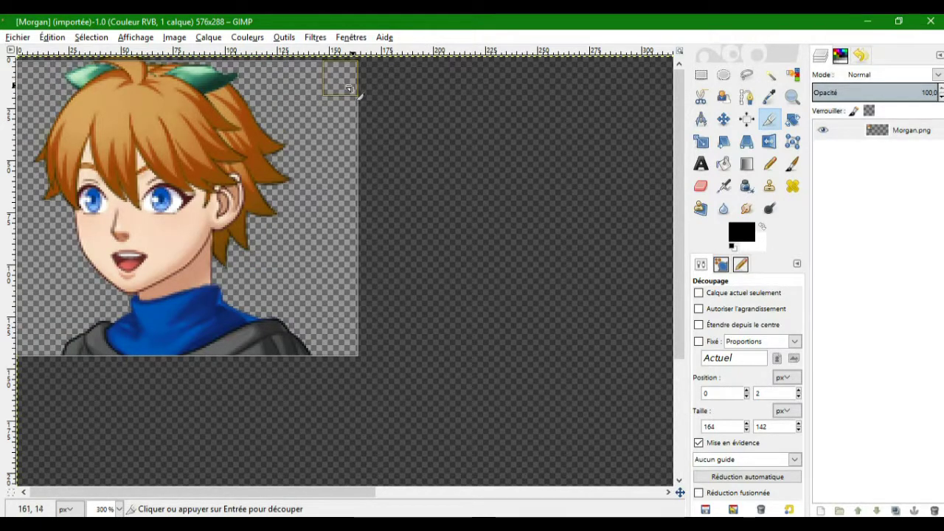
drag(351, 90, 300, 85)
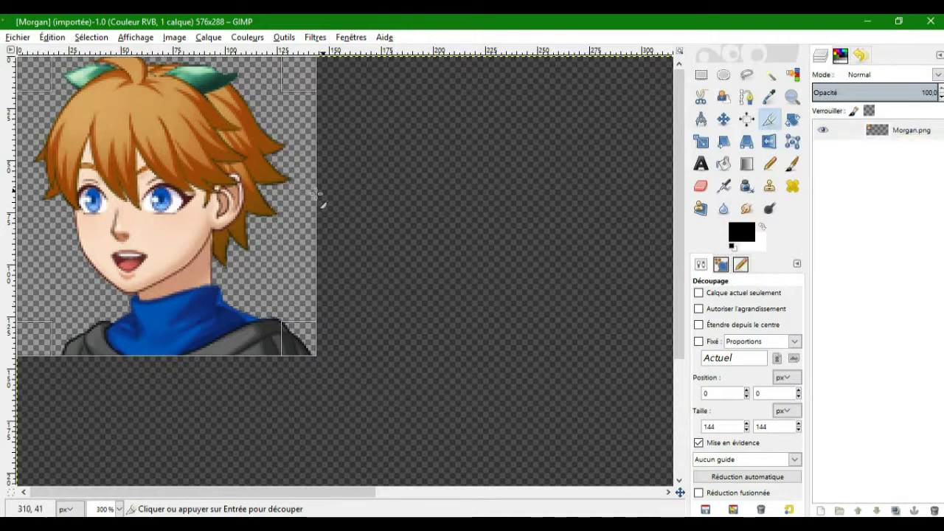
click(279, 170)
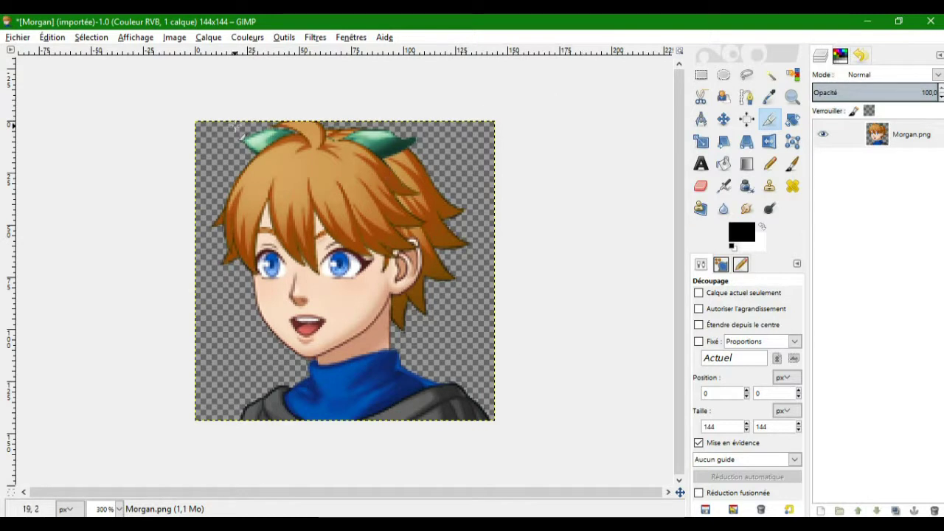
Import FG_Eyes_p13_c1_m002.png and FG_Eyes_p13_c2.png as layers over the portrait.
click(19, 38)
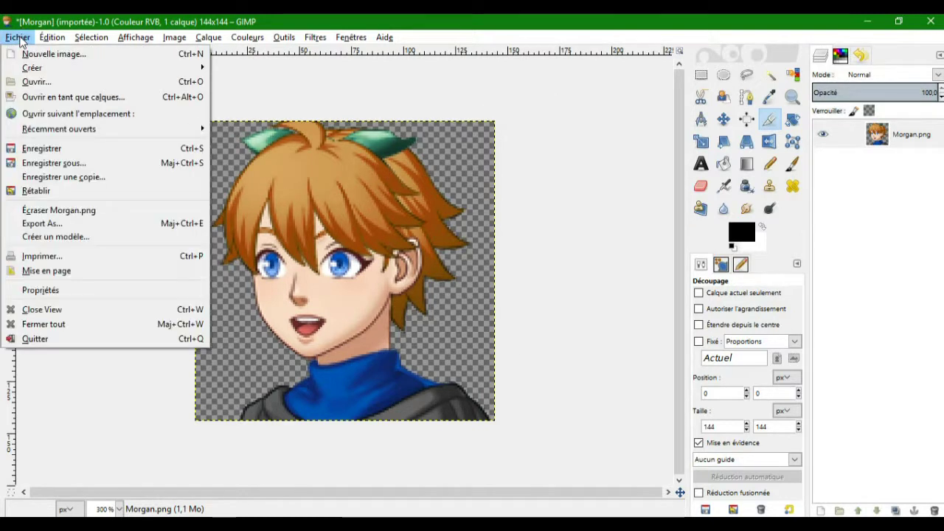
click(259, 20)
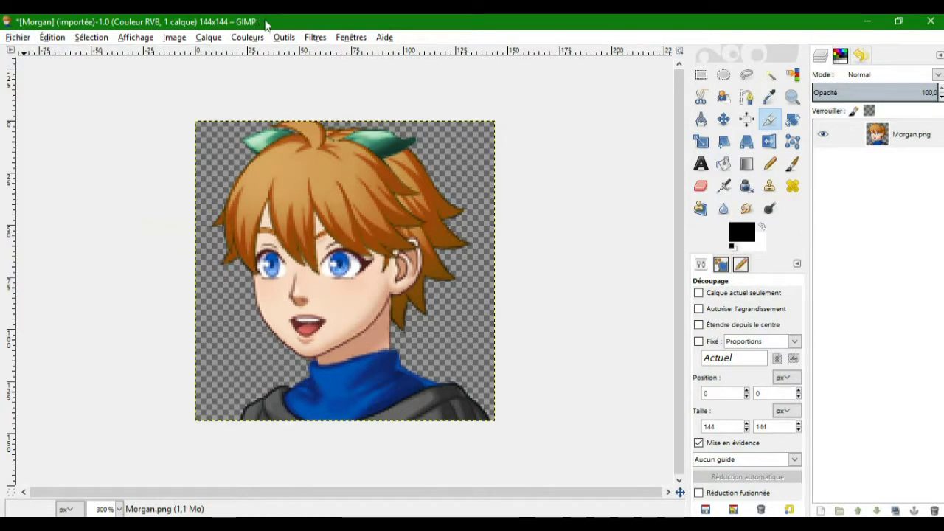
click(21, 39)
click(57, 96)
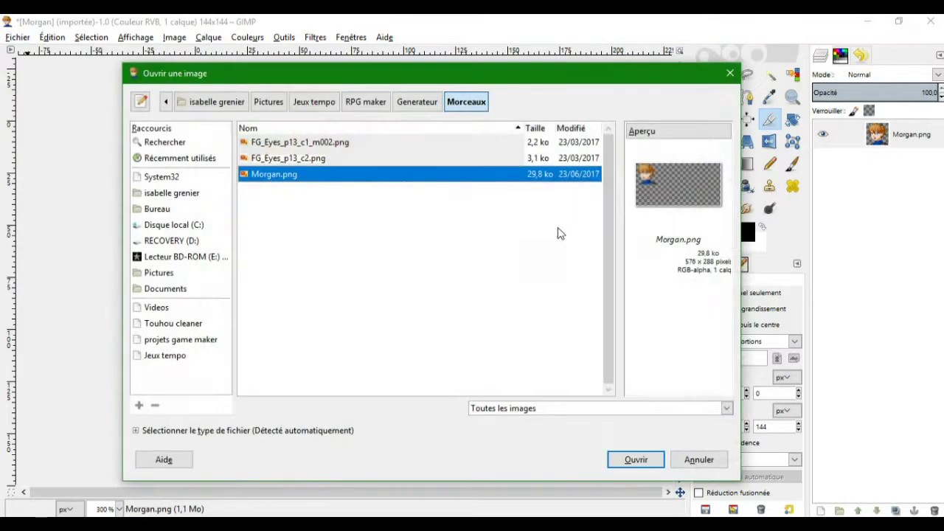
click(251, 143)
shift+click(247, 159)
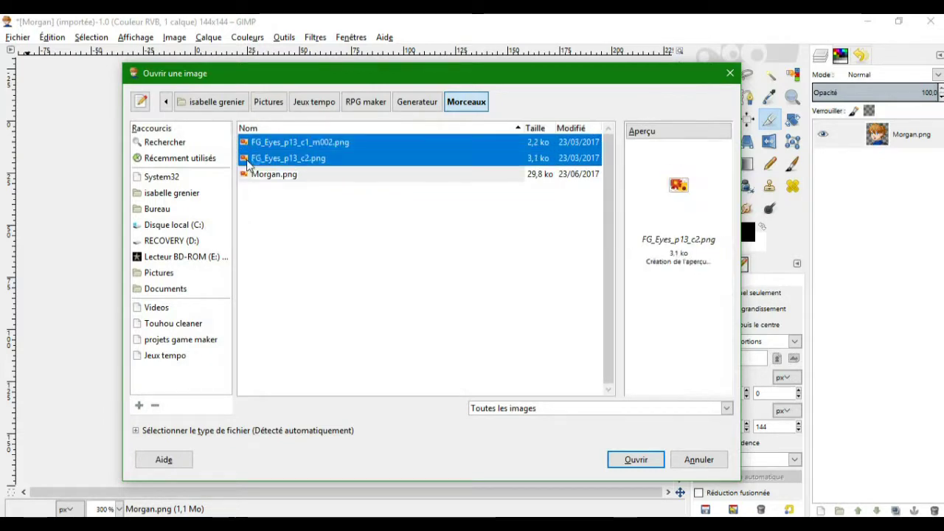
click(634, 459)
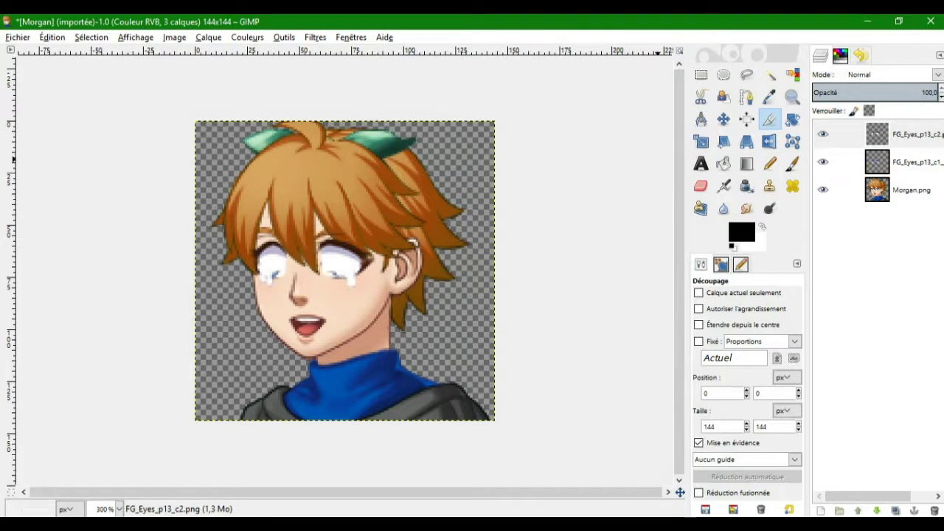
Move the FG_Eyes_p13_c1_m002.png layer above the FG_Eyes_p13_c2.png layer.
drag(919, 134, 912, 198)
drag(912, 164, 908, 123)
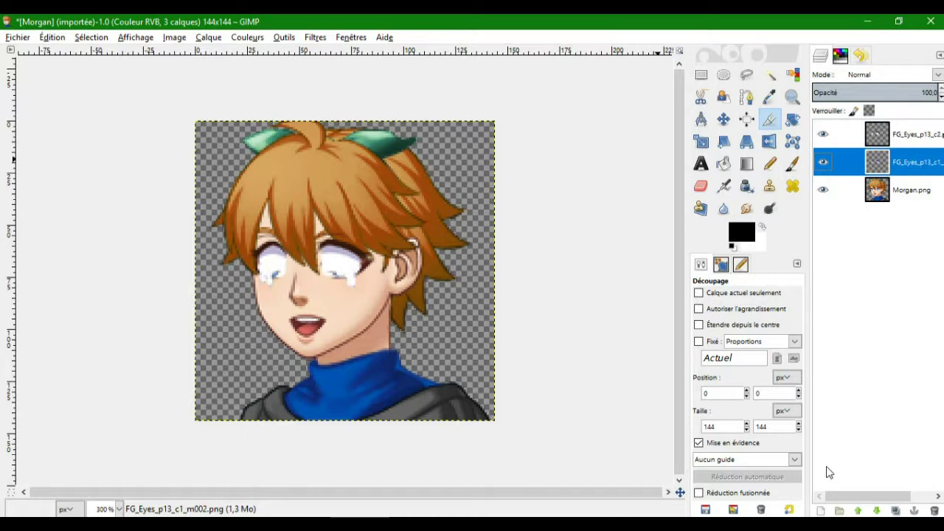
click(859, 511)
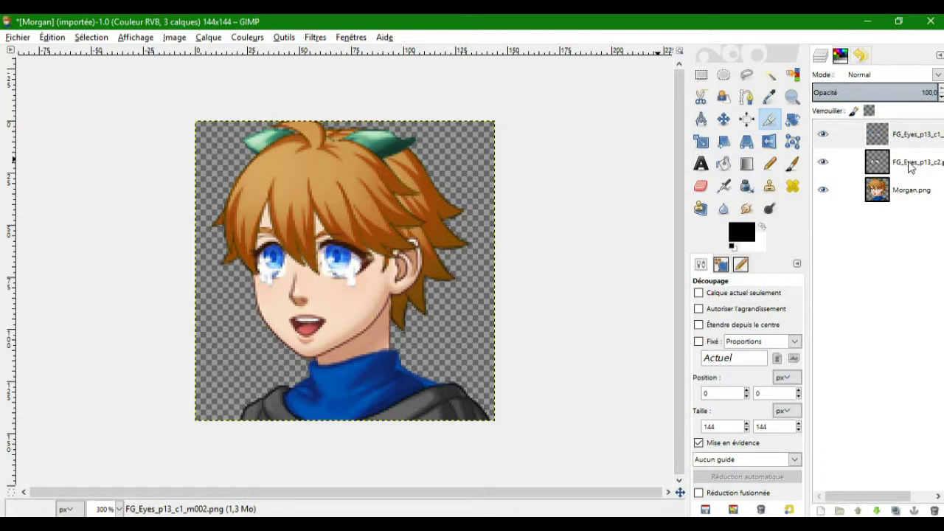
Toggle the FG_Eyes_p13_c1_m002.png layer's visibility repeatedly to examine the irises, leaving both eye layers hidden.
click(824, 146)
click(825, 152)
click(824, 136)
click(824, 136)
click(823, 136)
click(823, 136)
click(824, 135)
click(823, 136)
click(824, 136)
click(823, 136)
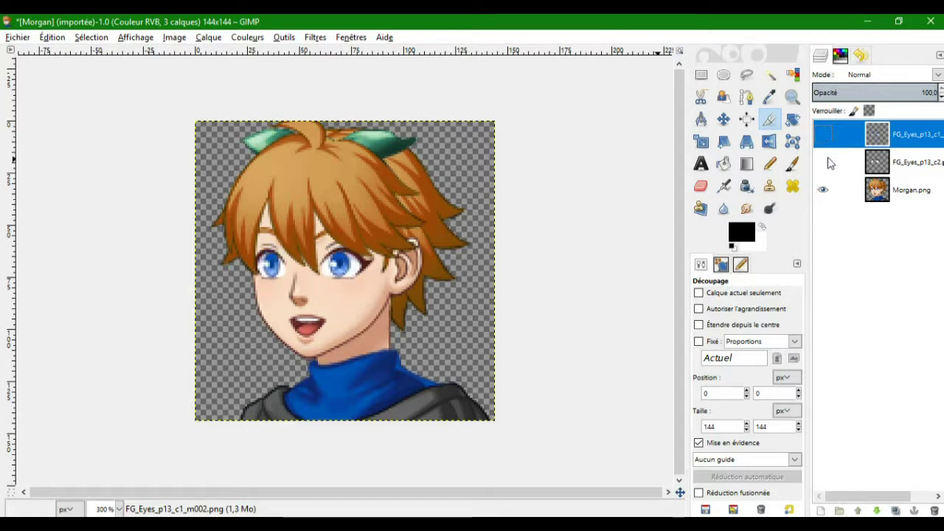
Toggle the FG_Eyes_p13_c2.png layer's visibility repeatedly to compare its eyes with the original ones, leaving it shown.
click(825, 172)
click(825, 171)
click(825, 171)
click(825, 171)
click(825, 171)
click(826, 170)
click(826, 169)
click(825, 170)
click(826, 169)
click(826, 170)
click(824, 163)
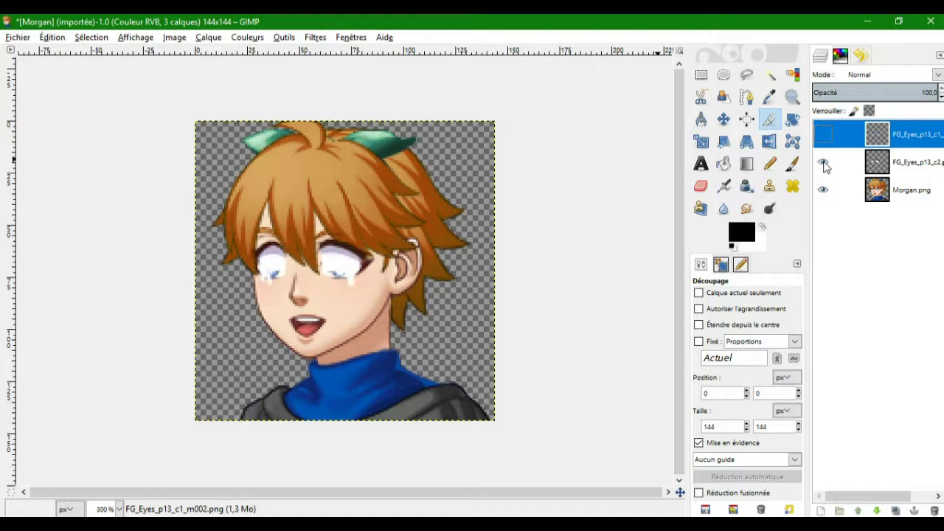
click(826, 166)
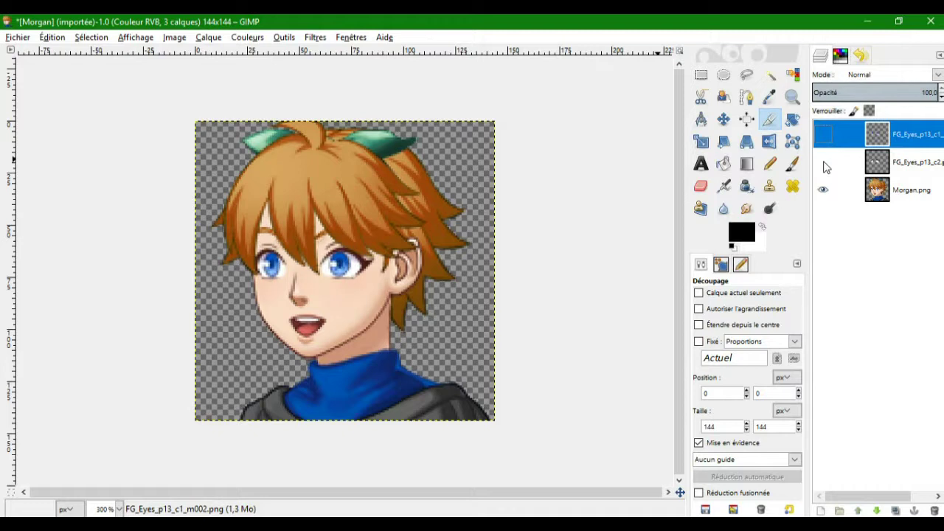
click(825, 165)
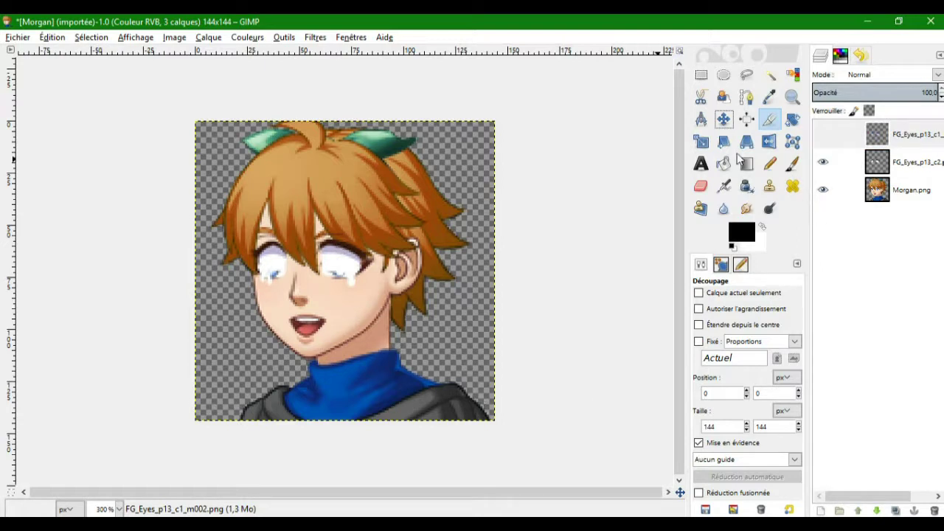
drag(336, 266, 396, 336)
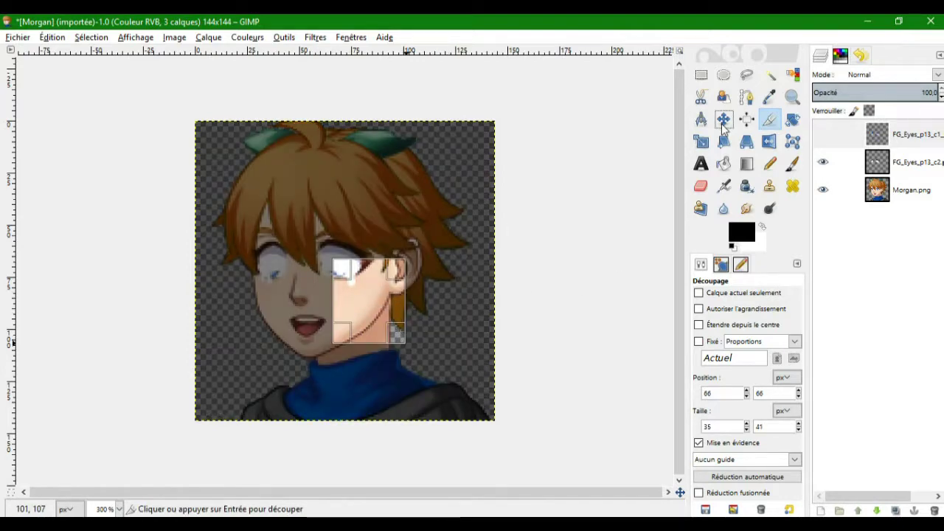
key(ctrl+z)
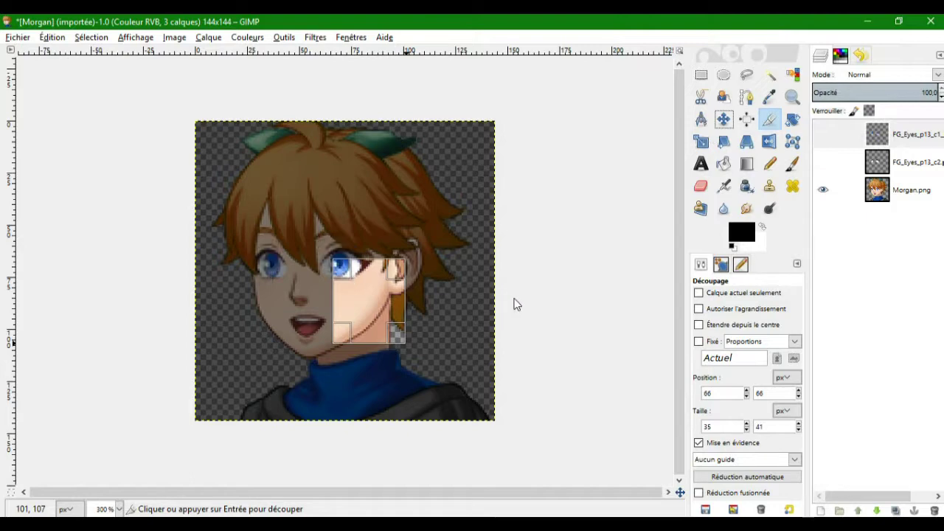
key(ctrl+y)
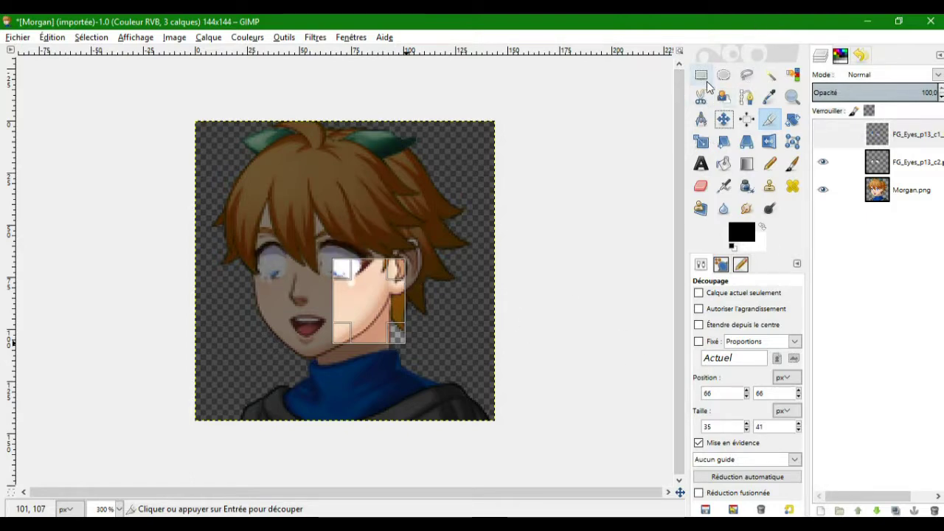
right_click(452, 221)
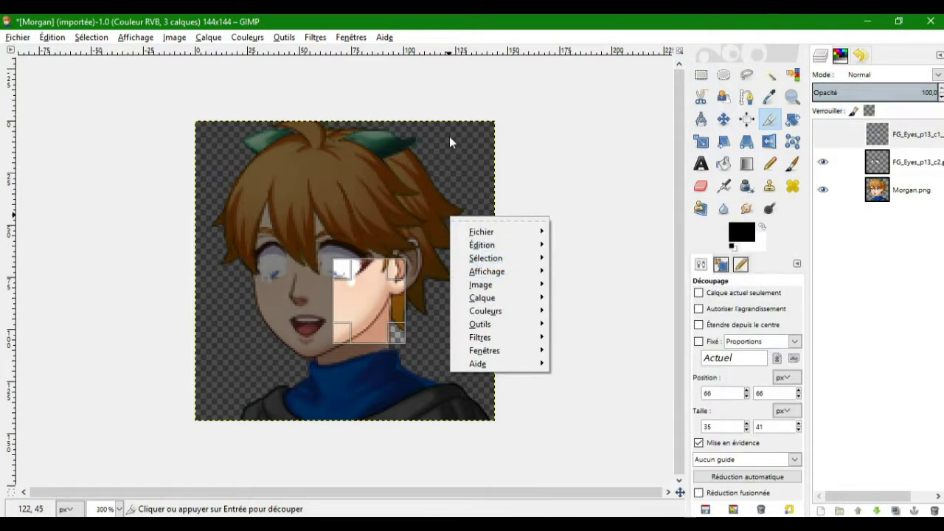
click(516, 218)
key(Return)
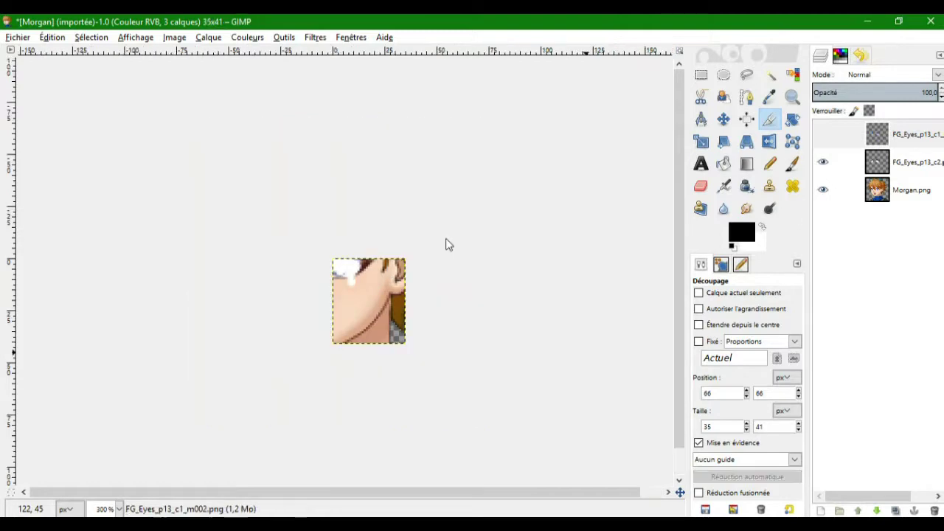
key(ctrl+z)
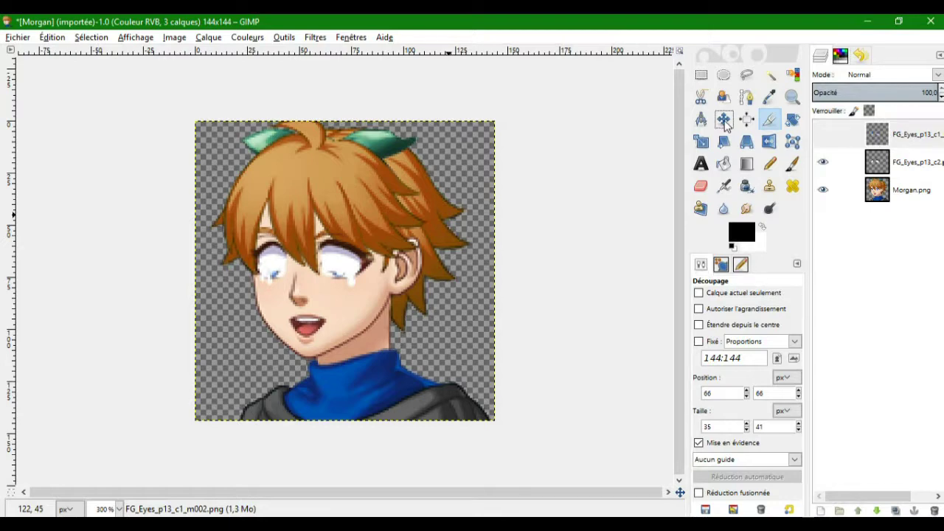
key(Page_Up)
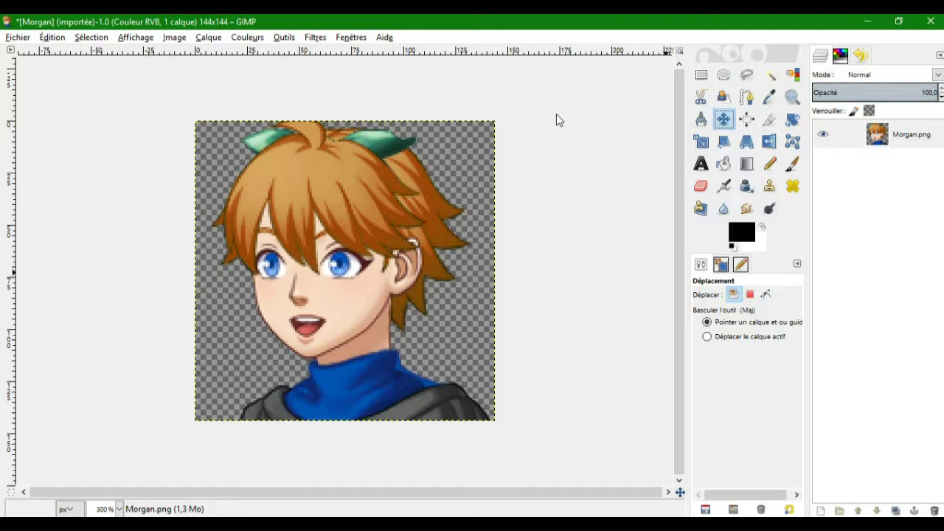
Import FG_Eyes_p13_c1_m002.png and FG_Eyes_p13_c2.png from the Morceaux folder as layers over the portrait.
click(24, 40)
click(722, 124)
click(21, 37)
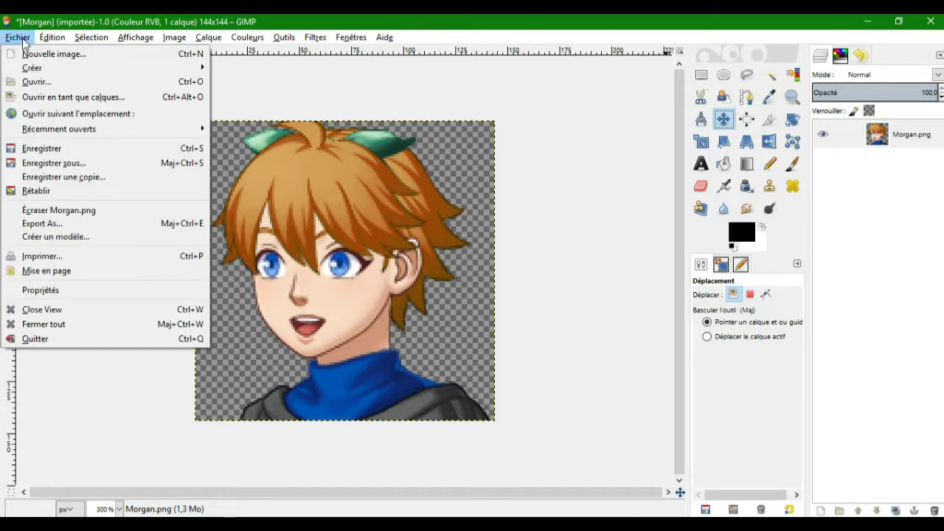
click(81, 95)
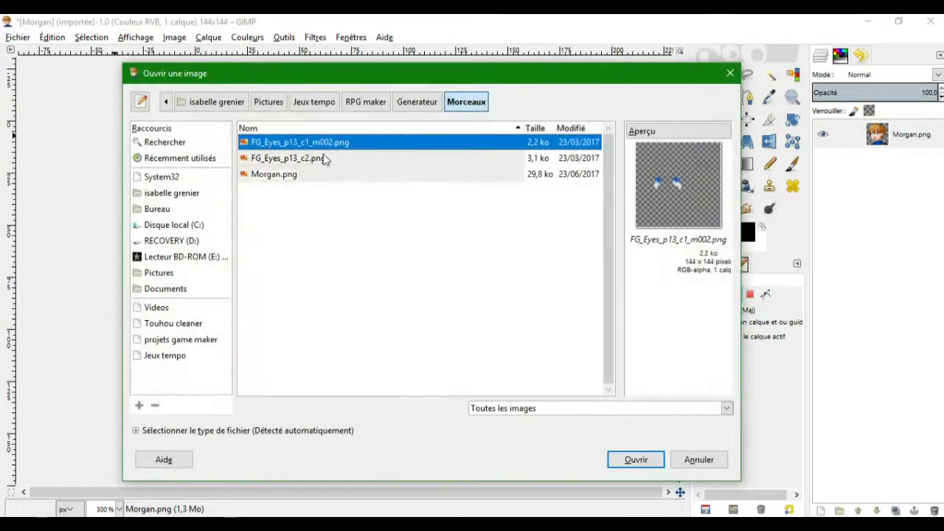
ctrl+click(257, 161)
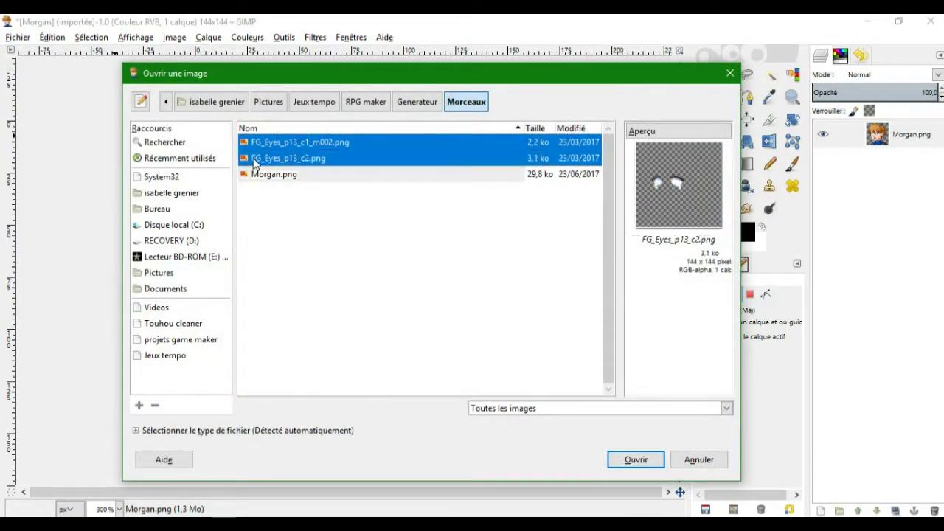
click(639, 462)
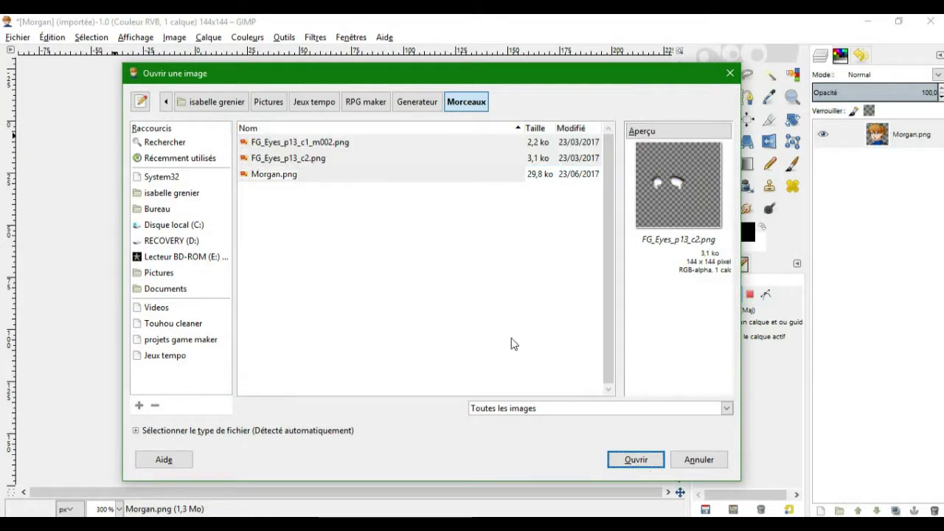
click(637, 462)
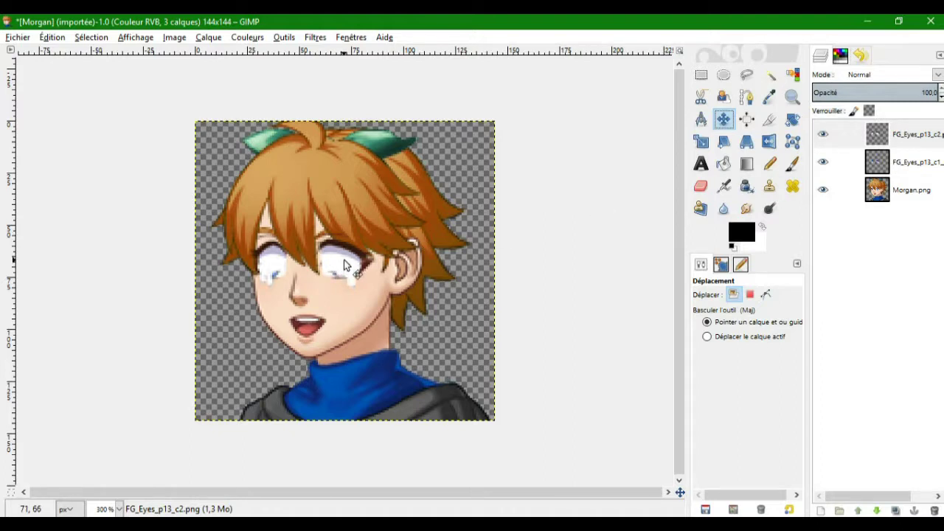
Lower the FG_Eyes_p13_c2.png layer beneath the FG_Eyes_p13_c1_m002.png layer.
click(915, 134)
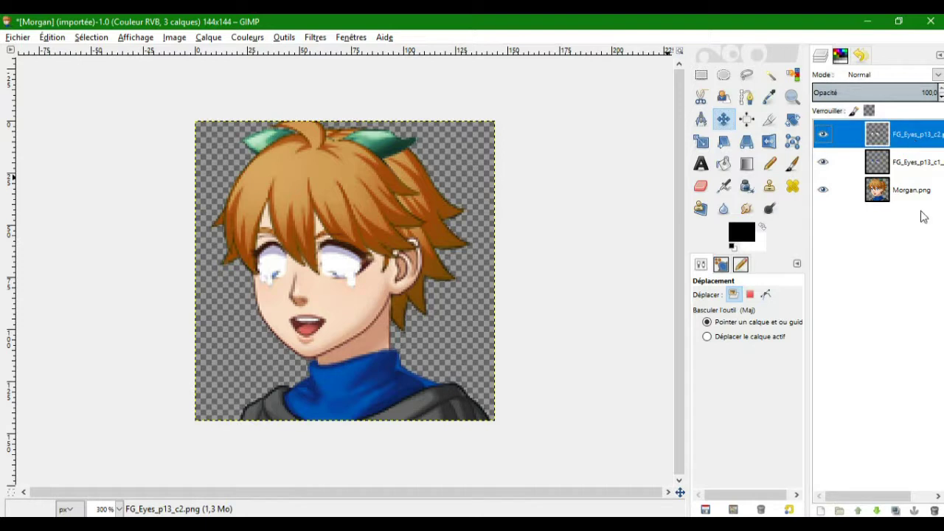
click(877, 511)
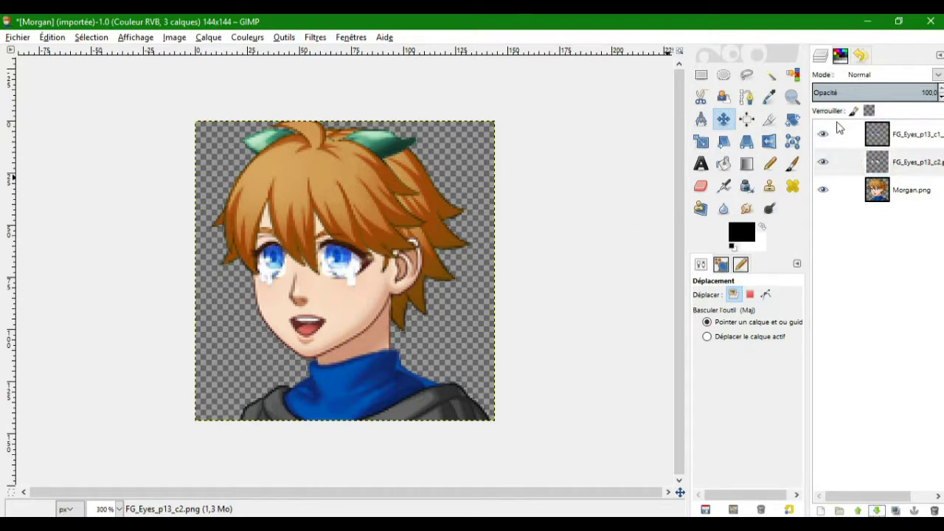
click(923, 139)
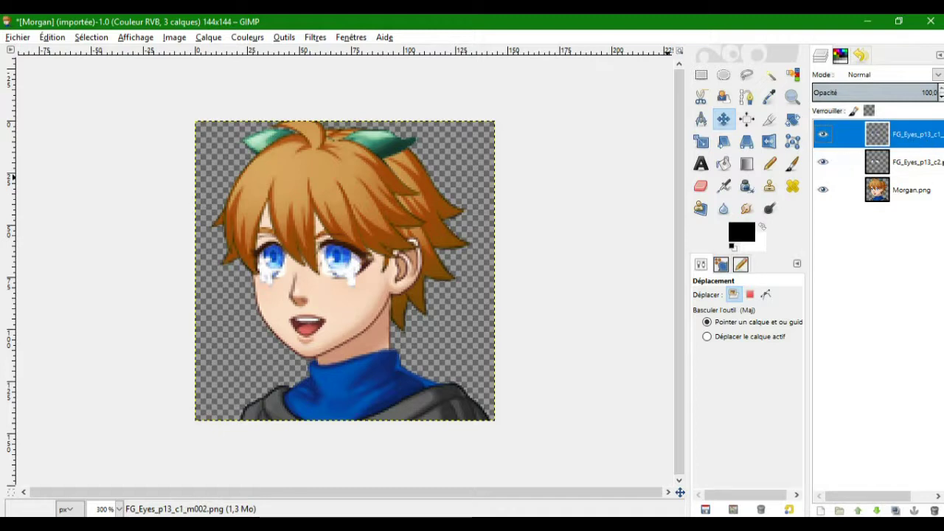
Hide the FG_Eyes_p13_c1_m002.png layer and move the FG_Eyes_p13_c2.png layer 3 px down over the portrait's eyes.
click(926, 168)
click(823, 135)
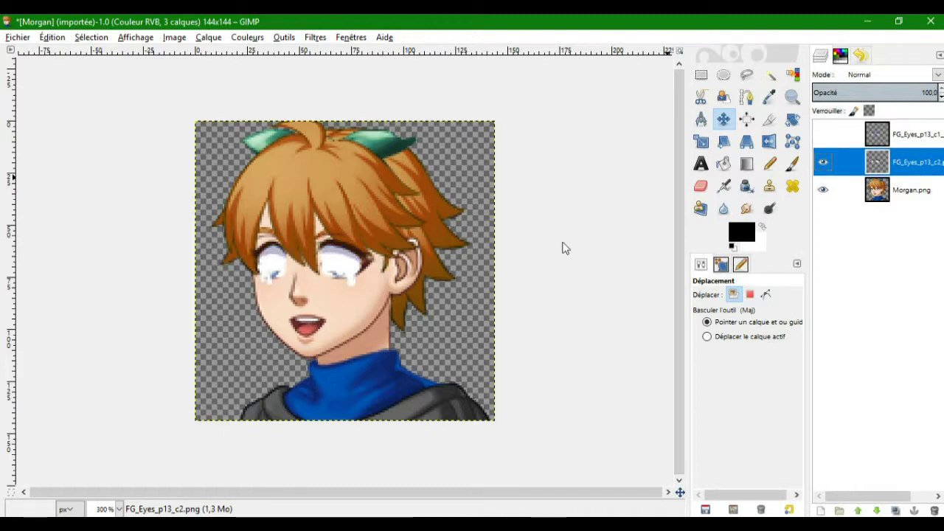
mouse_move(338, 265)
mouse_down()
mouse_move(341, 271)
mouse_move(338, 265)
mouse_up()
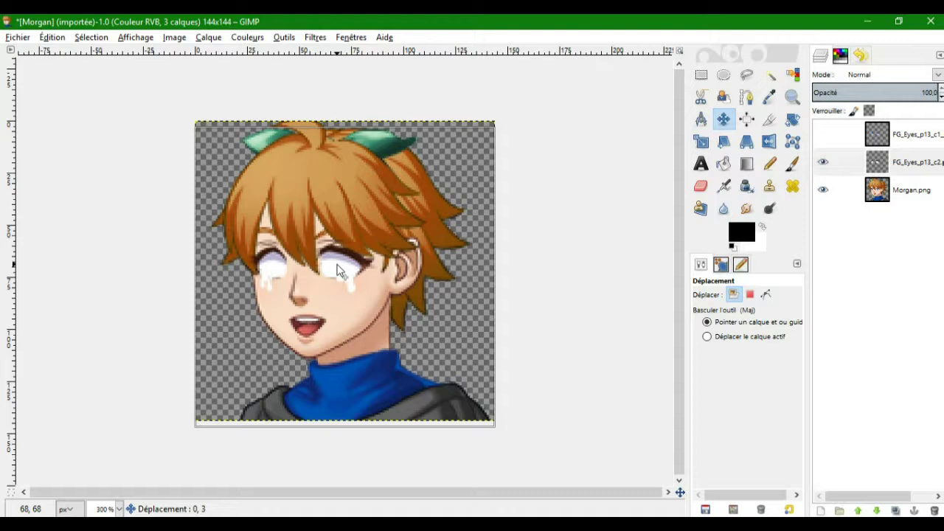
drag(337, 270, 337, 270)
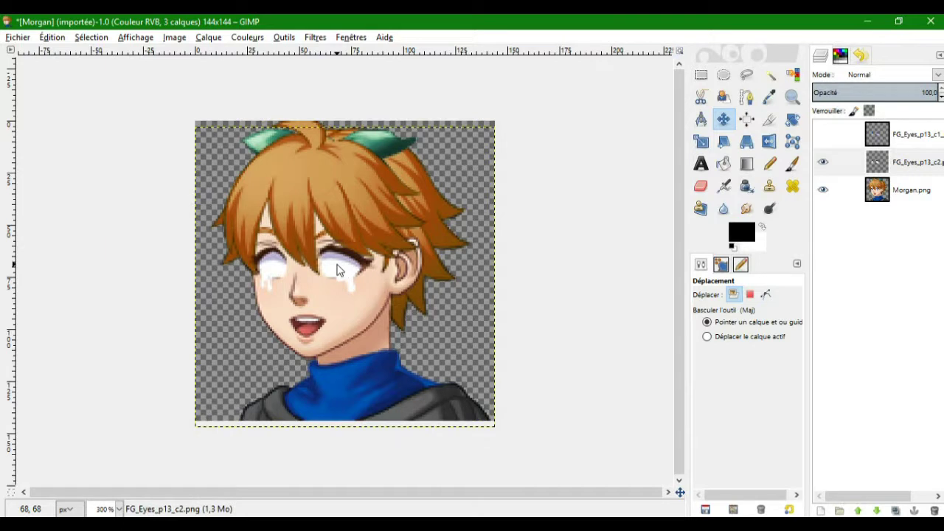
Toggle the FG_Eyes_p13_c2.png layer's visibility repeatedly to check its alignment with the original eyes, leaving it shown.
click(826, 161)
click(826, 161)
click(827, 161)
click(826, 161)
click(827, 160)
click(826, 161)
click(826, 161)
click(826, 161)
click(827, 161)
click(827, 161)
click(827, 161)
click(826, 161)
click(826, 161)
click(827, 161)
click(827, 161)
click(827, 160)
click(827, 161)
click(827, 161)
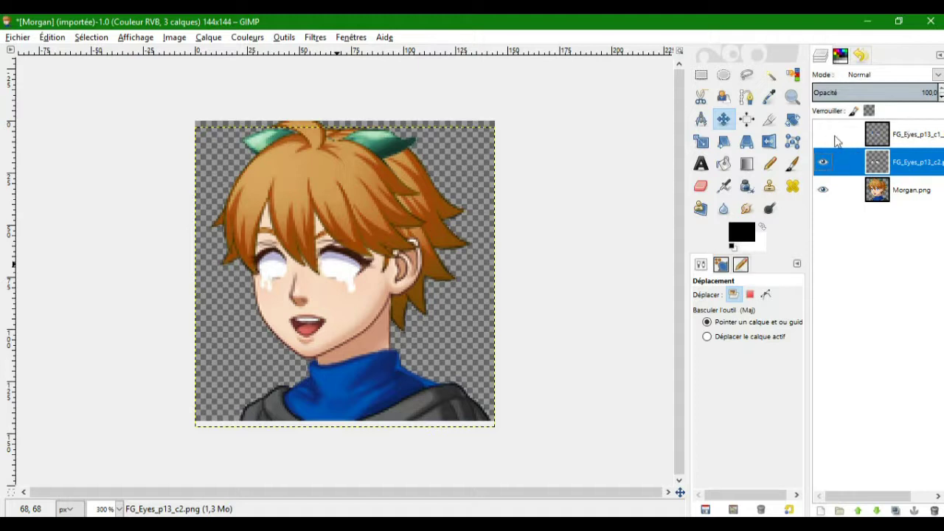
Show the FG_Eyes_p13_c1_m002.png layer and move its irises down to line up with the repositioned eye whites.
click(904, 134)
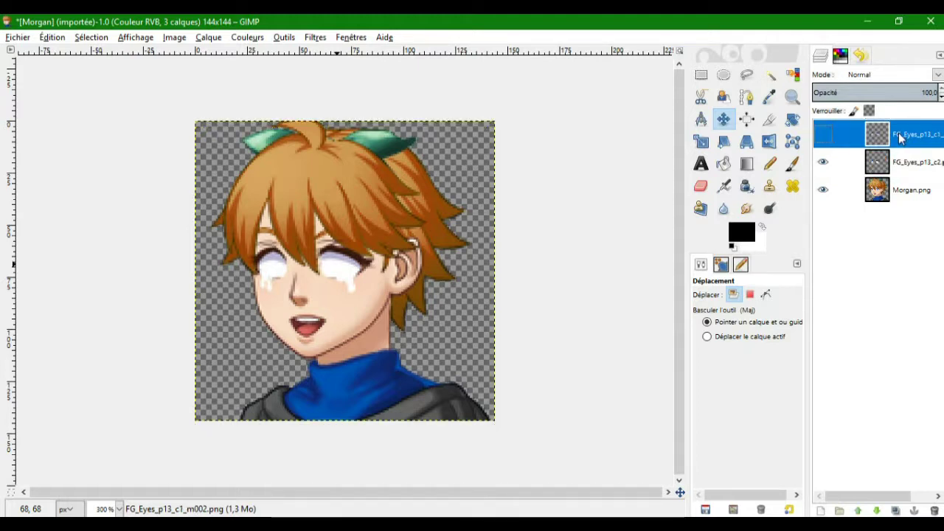
click(823, 134)
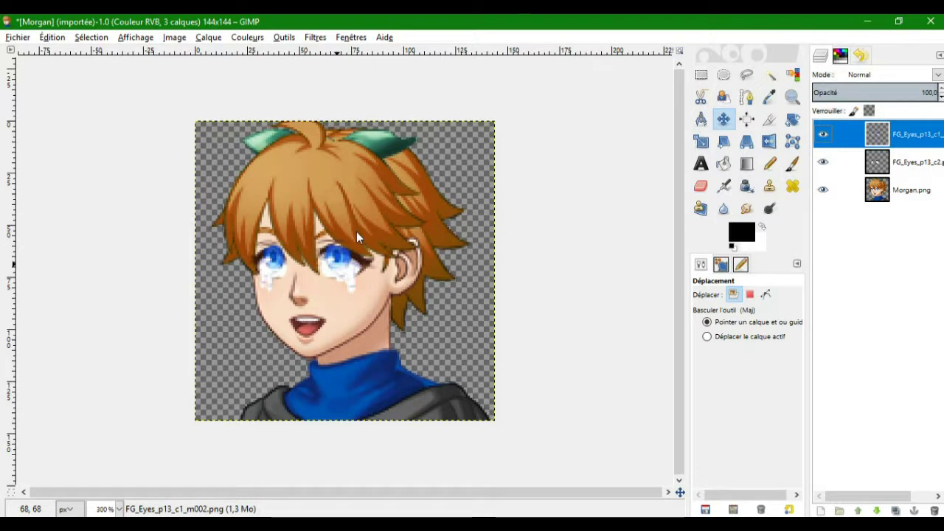
click(339, 260)
drag(340, 260, 338, 261)
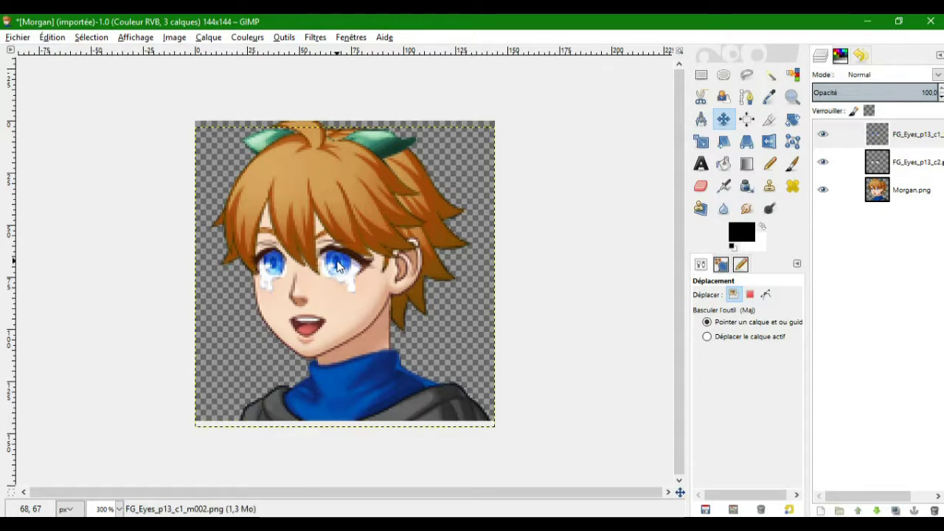
Hide the Morgan.png and FG_Eyes_p13_c2.png layers and open the image export for the irises.
click(826, 201)
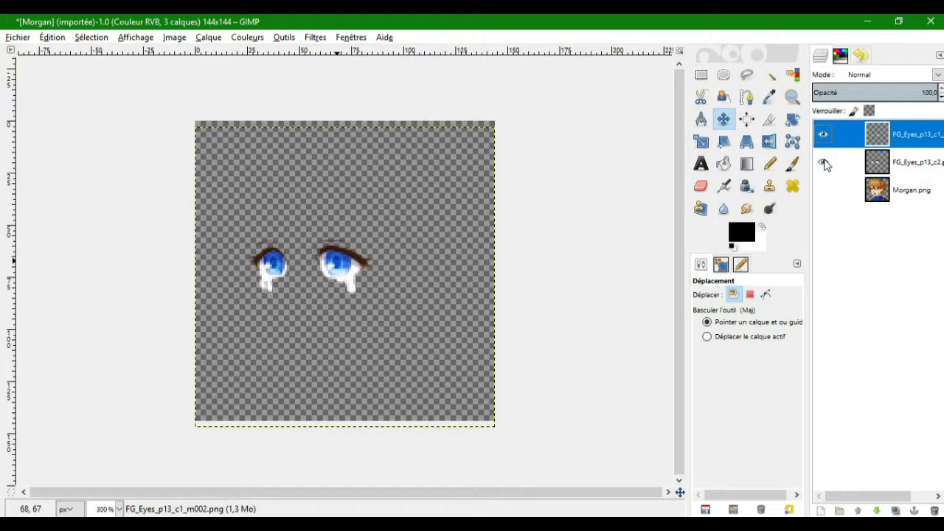
click(825, 163)
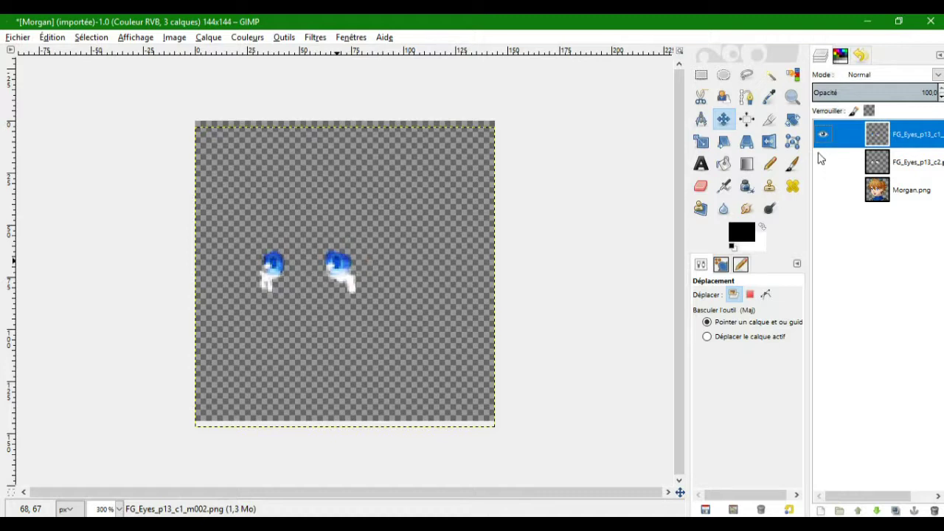
click(16, 37)
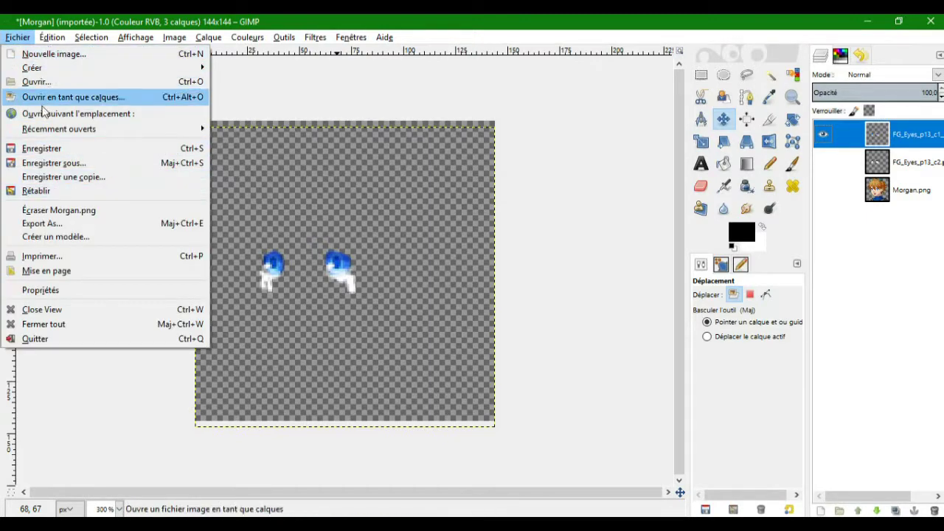
click(48, 223)
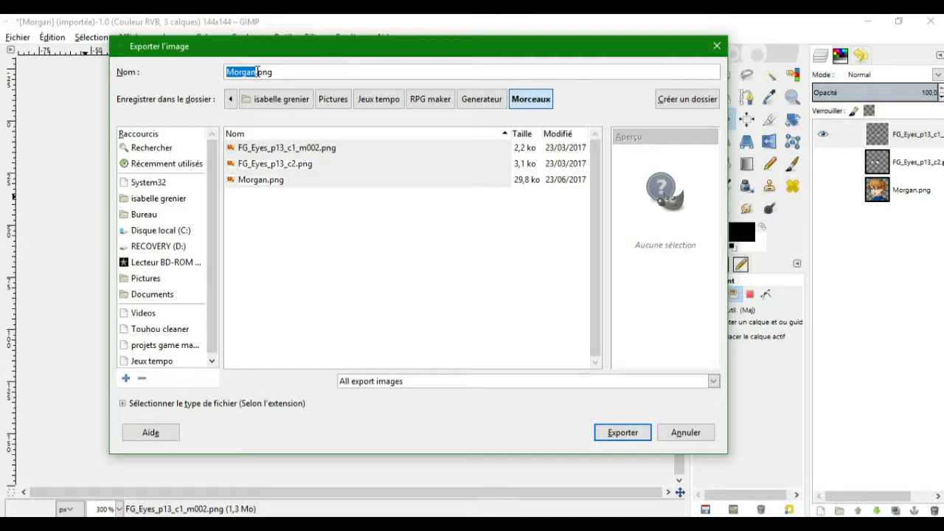
Switch to File Explorer and browse the Generator > Face > Kid folder to check the numbering of the existing eye parts.
mouse_move(473, 527)
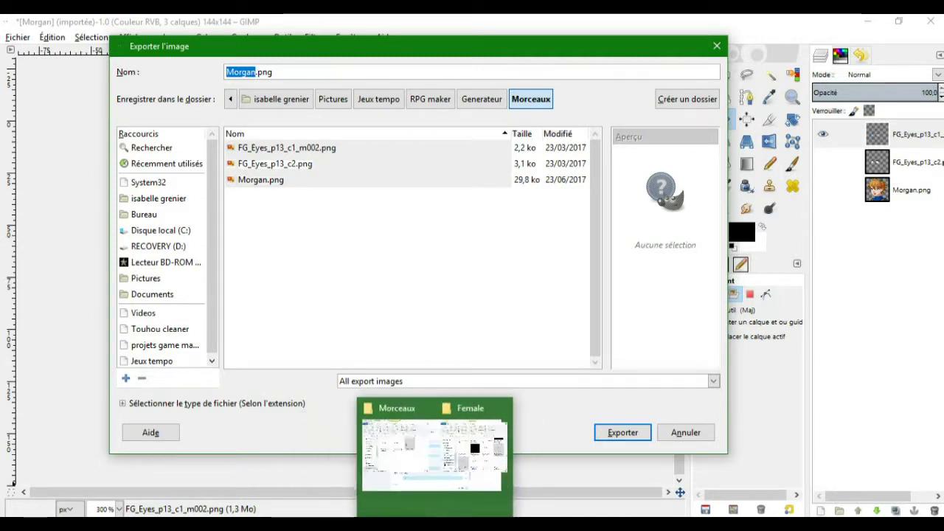
click(457, 476)
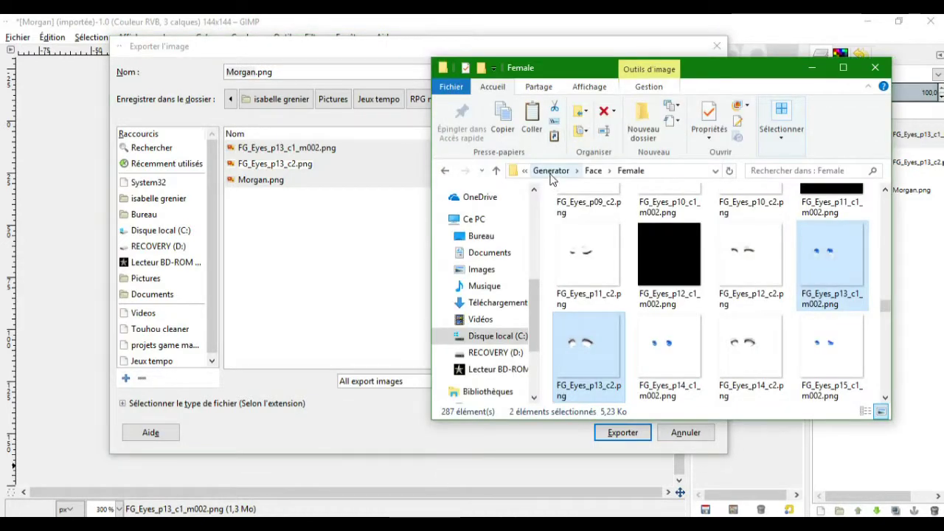
click(551, 171)
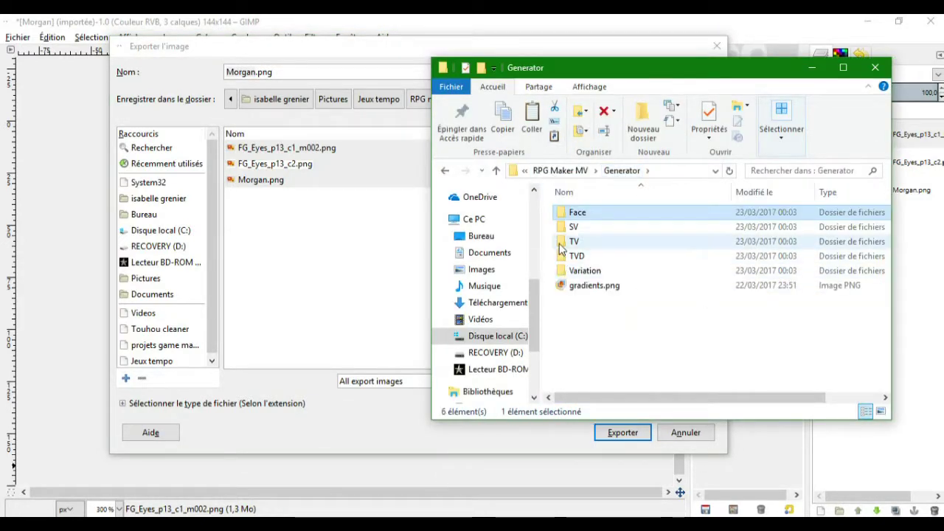
double_click(562, 214)
double_click(572, 226)
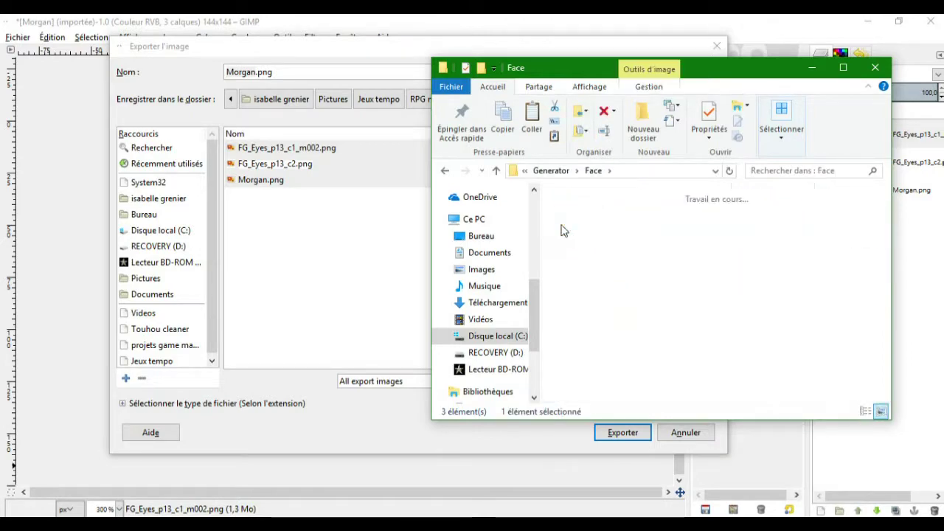
scroll(653, 278, down, 5)
scroll(650, 278, down, 15)
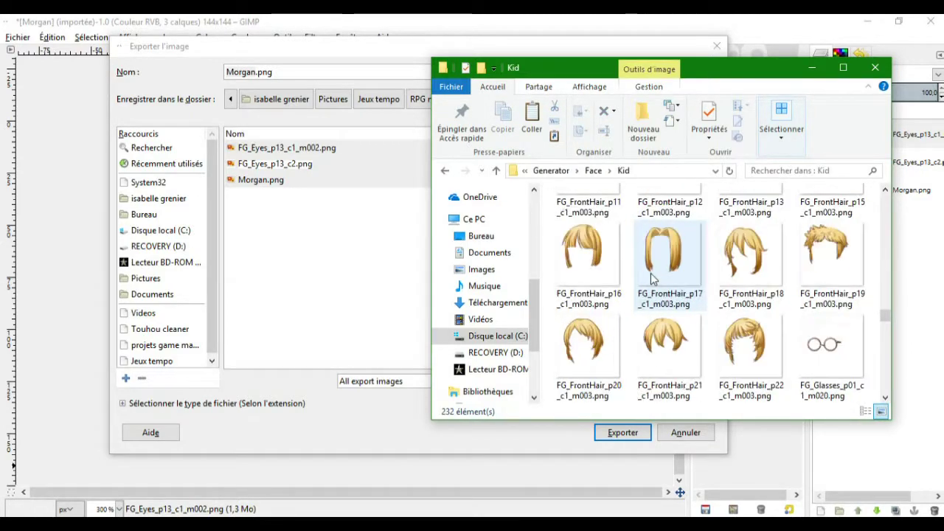
scroll(651, 278, up, 4)
scroll(651, 278, up, 6)
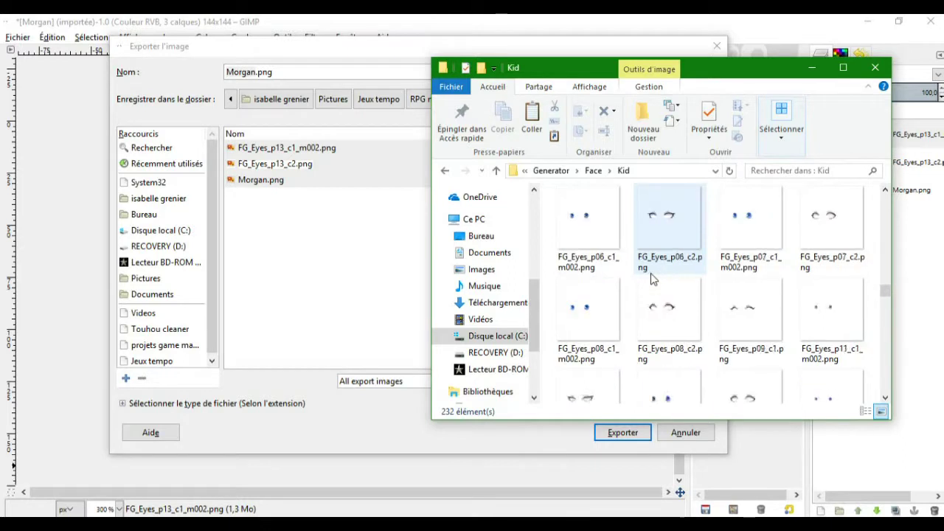
scroll(652, 275, down, 4)
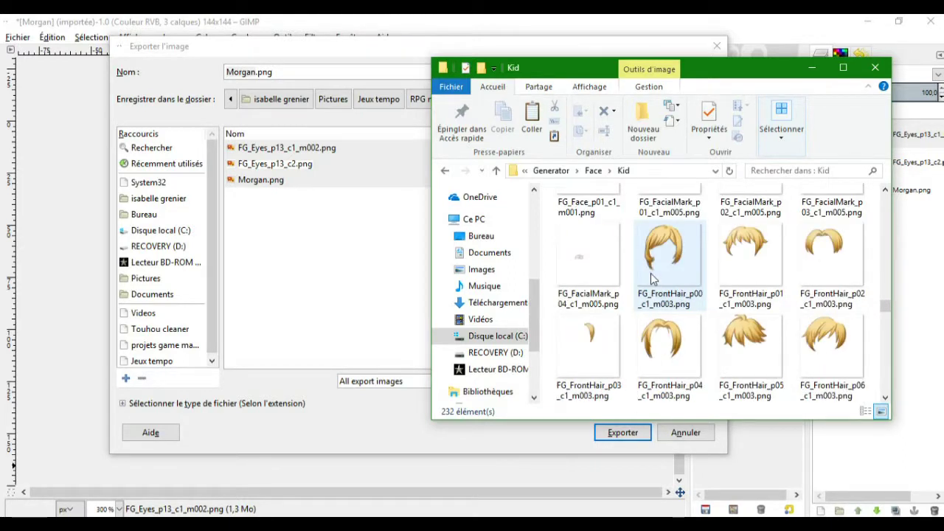
scroll(661, 273, up, 1)
scroll(768, 244, up, 2)
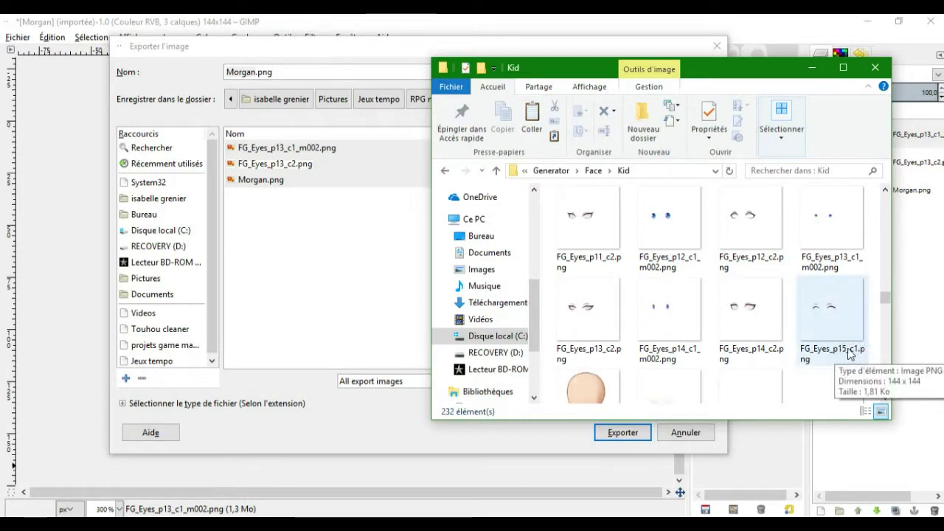
Export the irises as FG_Eyes_p16_c1_m002.png in the Morceaux folder, keeping the current PNG options.
click(376, 243)
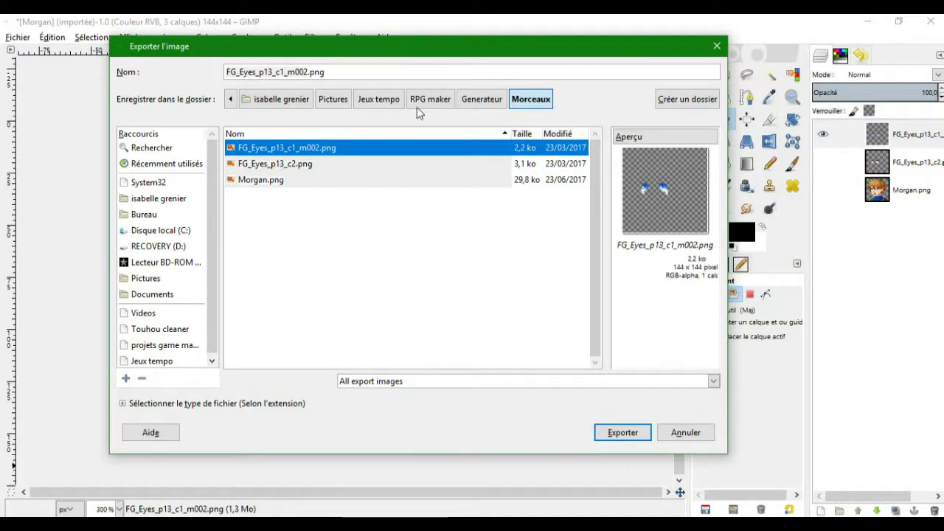
drag(374, 48, 357, 58)
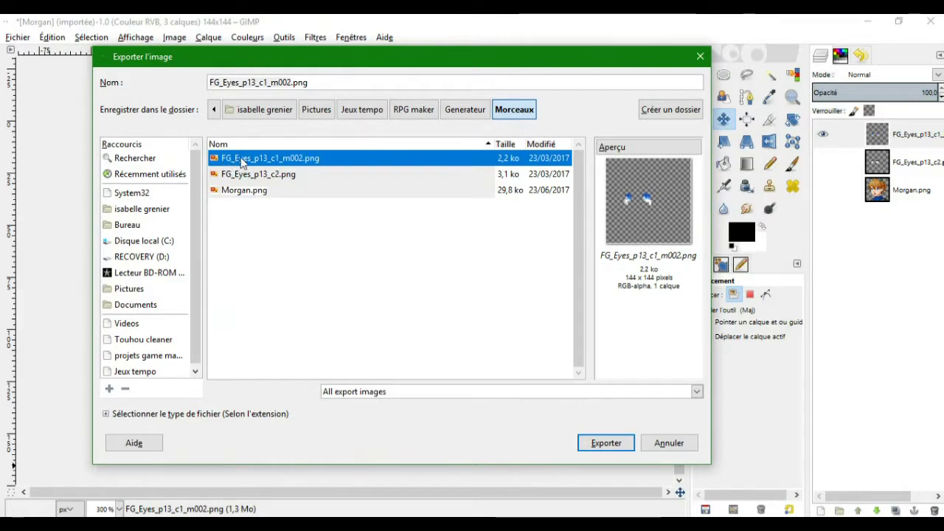
click(252, 83)
key(Delete)
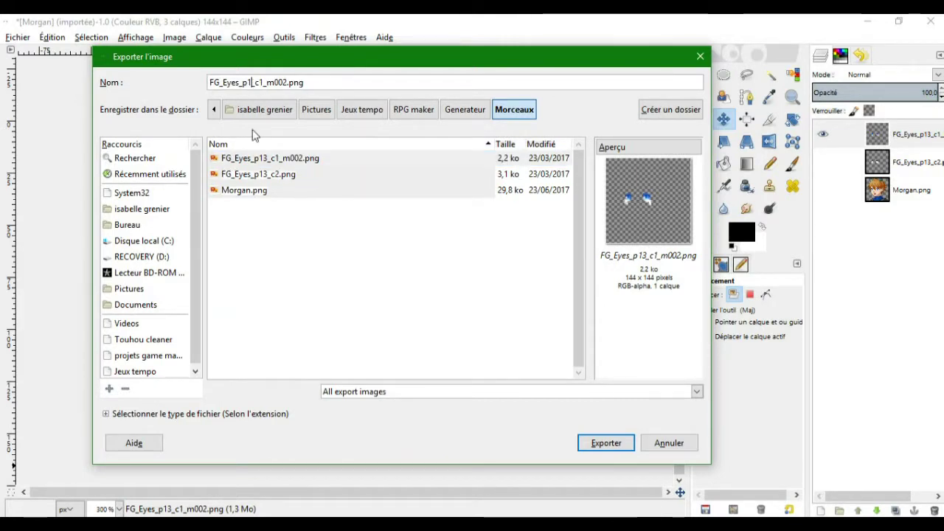
text(6)
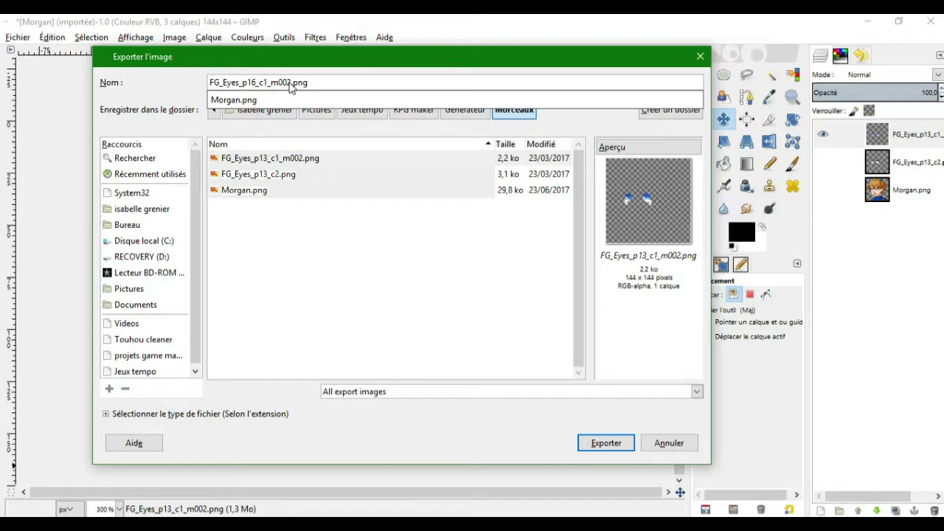
click(399, 299)
click(612, 450)
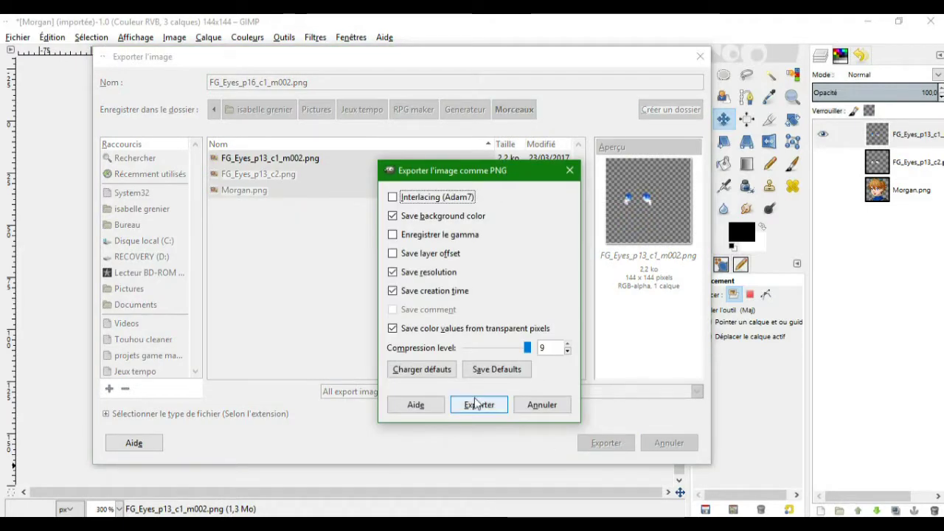
click(476, 406)
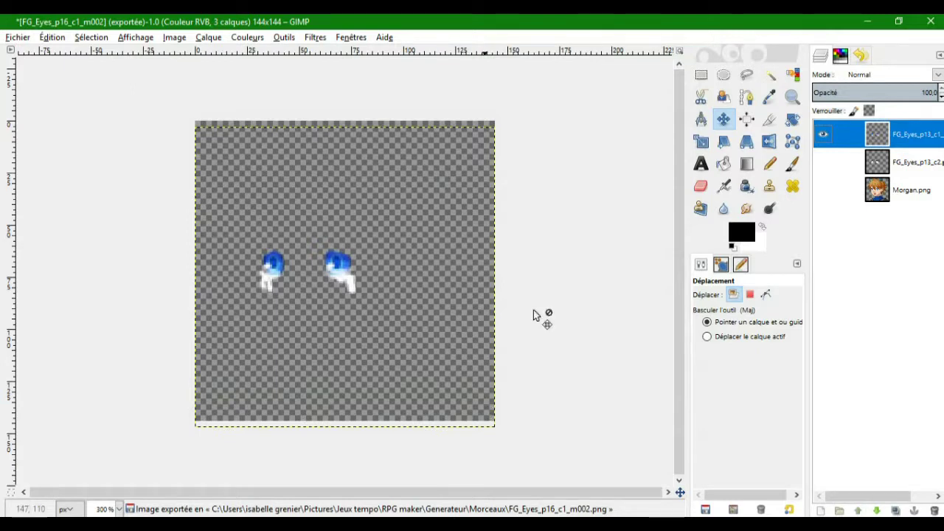
Hide the FG_Eyes_p13_c1_m002.png layer, then show and select the FG_Eyes_p13_c2.png layer.
click(822, 138)
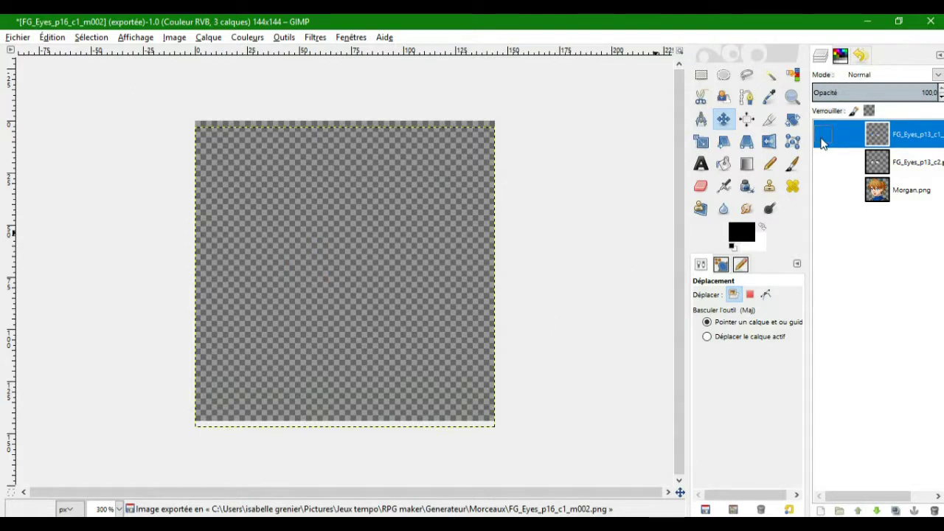
click(823, 163)
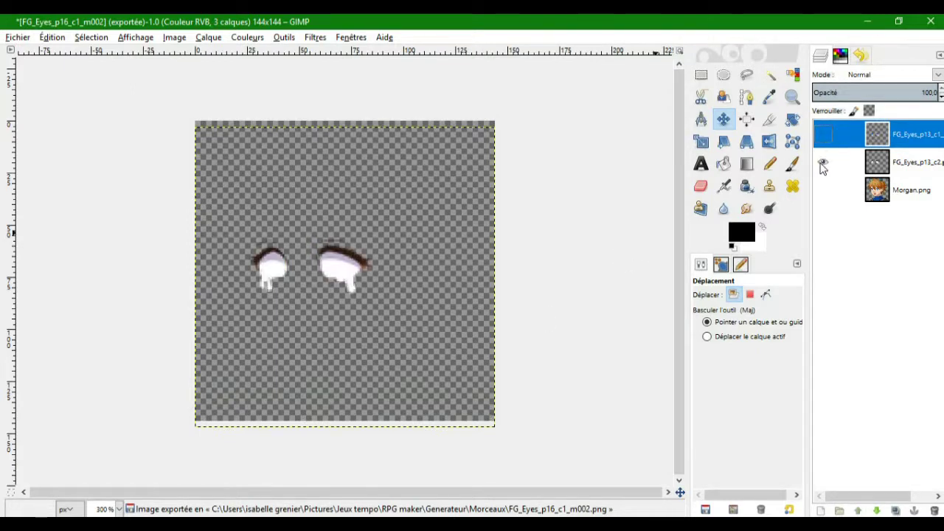
click(832, 162)
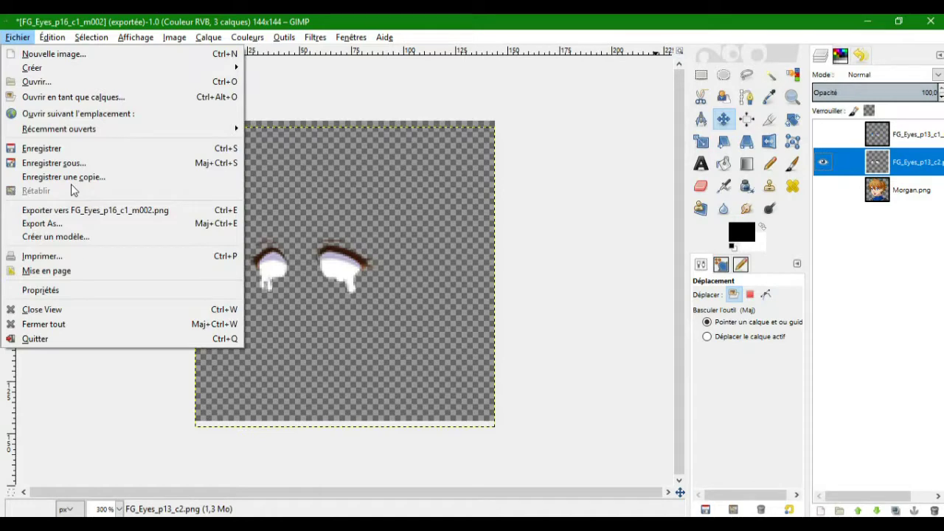
Export the eye whites as FG_Eyes_p16_c2.png in the Morceaux folder, keeping the current PNG options.
click(46, 223)
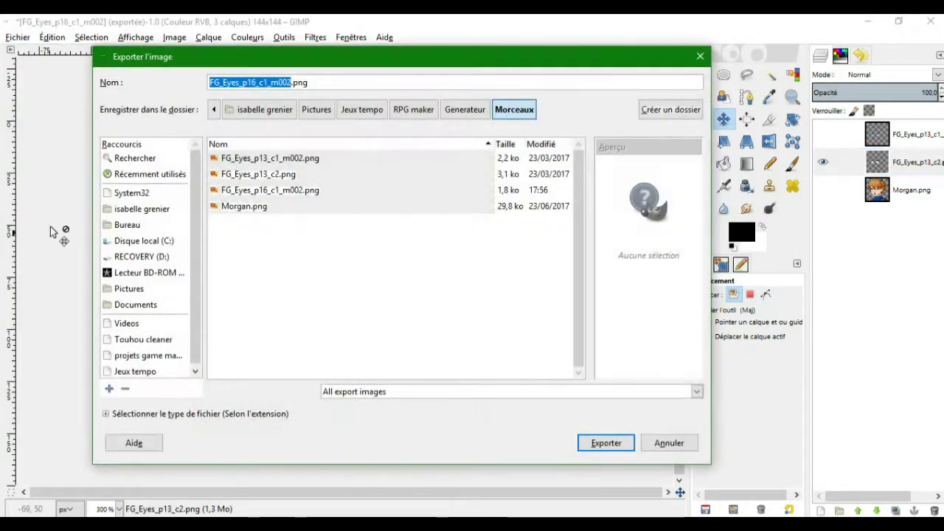
click(214, 177)
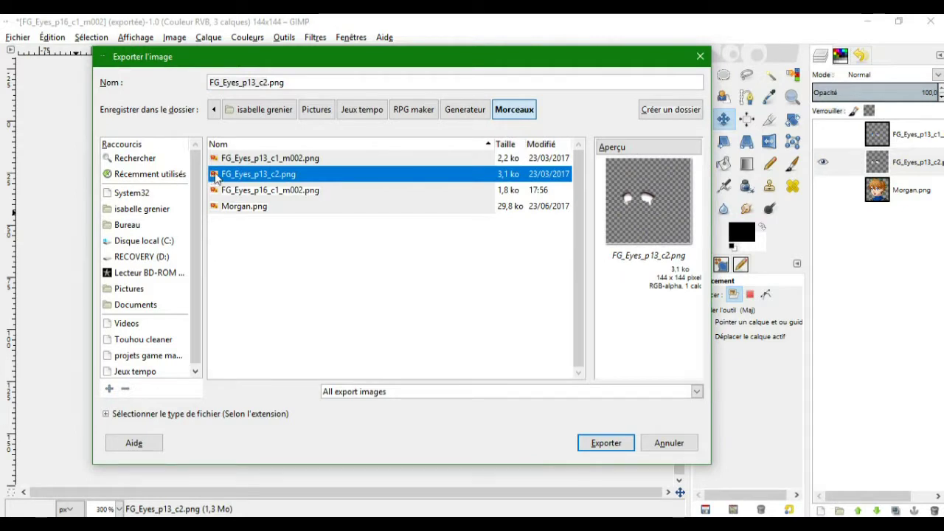
click(256, 84)
triple_click(256, 85)
click(256, 84)
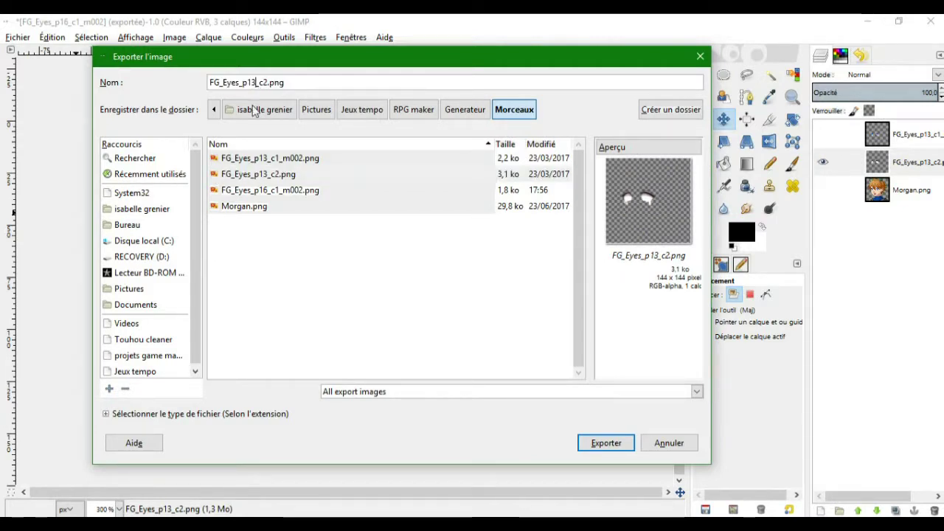
key(BackSpace)
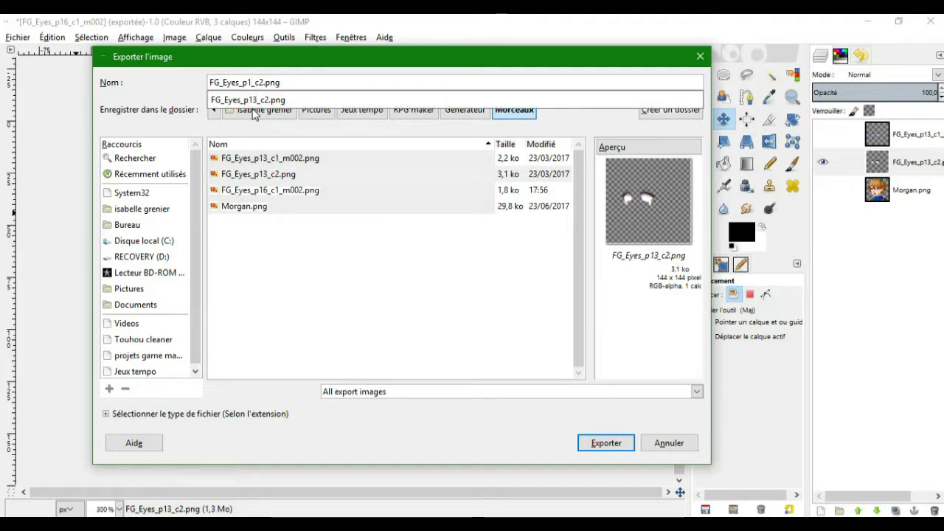
text(6)
key(Return)
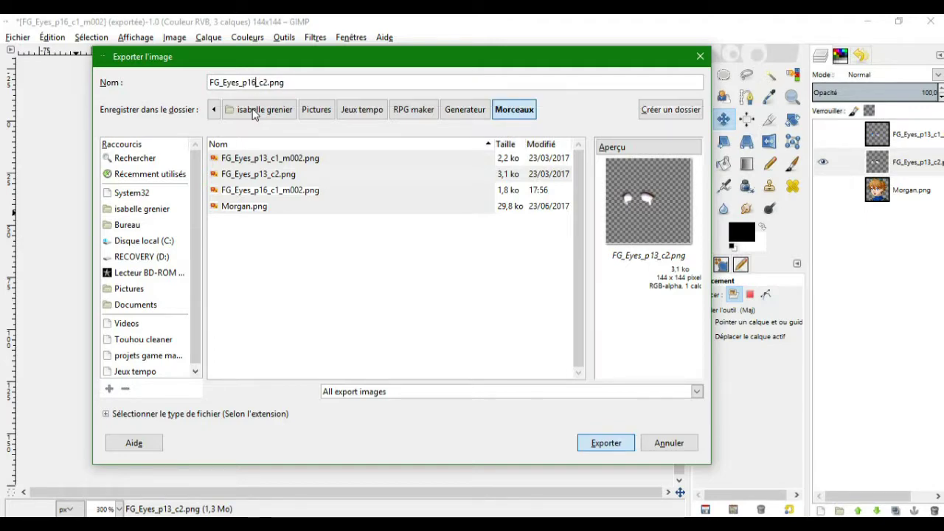
click(478, 408)
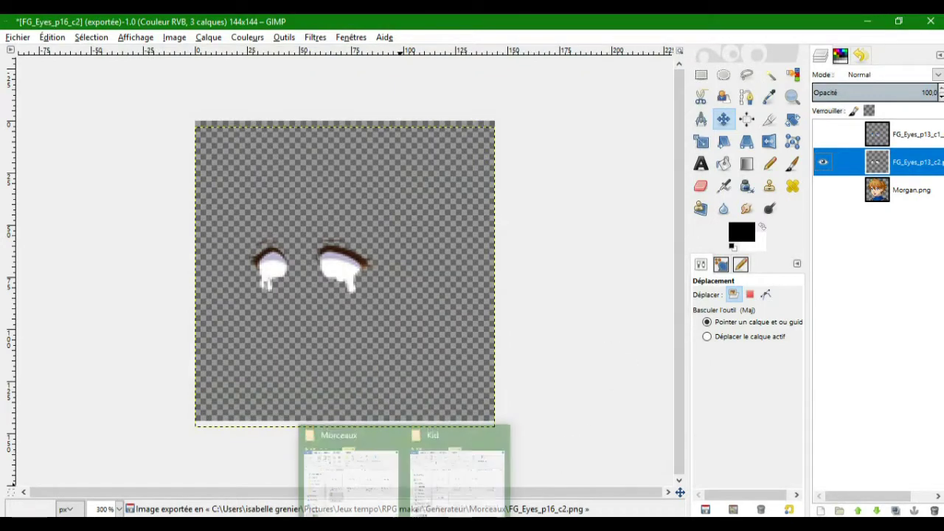
Switch to File Explorer and move FG_Eyes_p16_c1_m002.png and FG_Eyes_p16_c2.png from Morceaux into the Generator > Face > Kid folder.
click(344, 472)
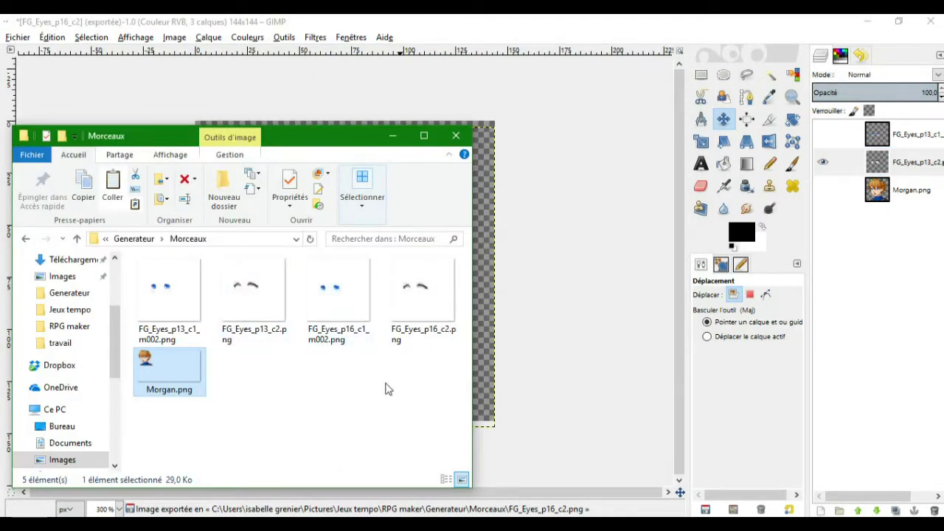
drag(428, 362, 347, 281)
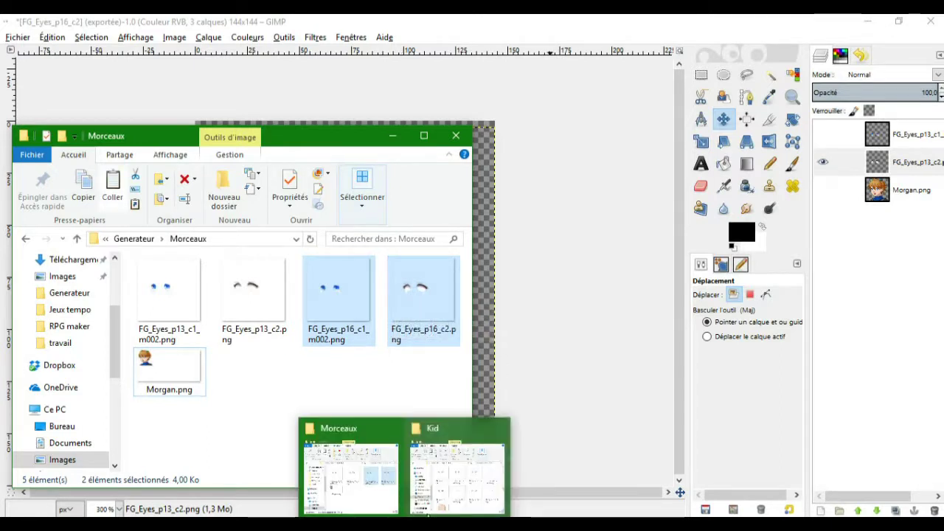
click(457, 485)
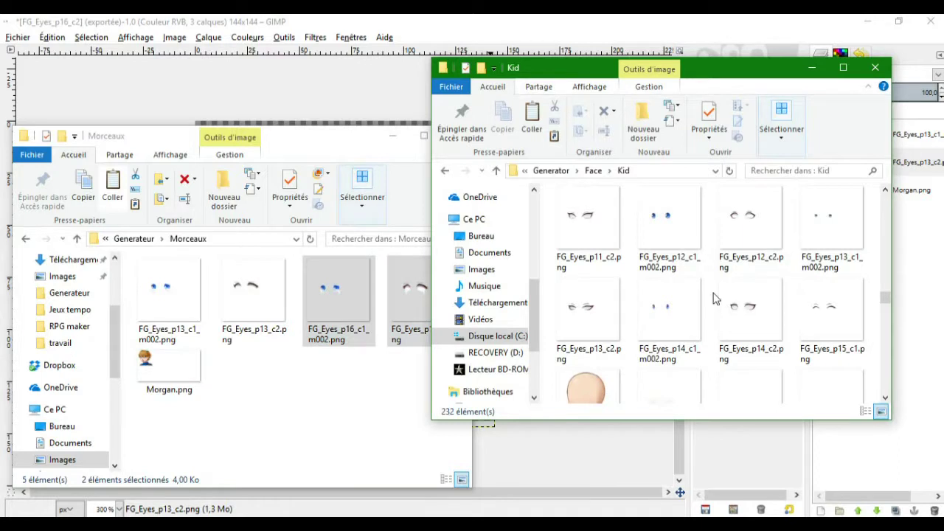
drag(351, 311, 633, 344)
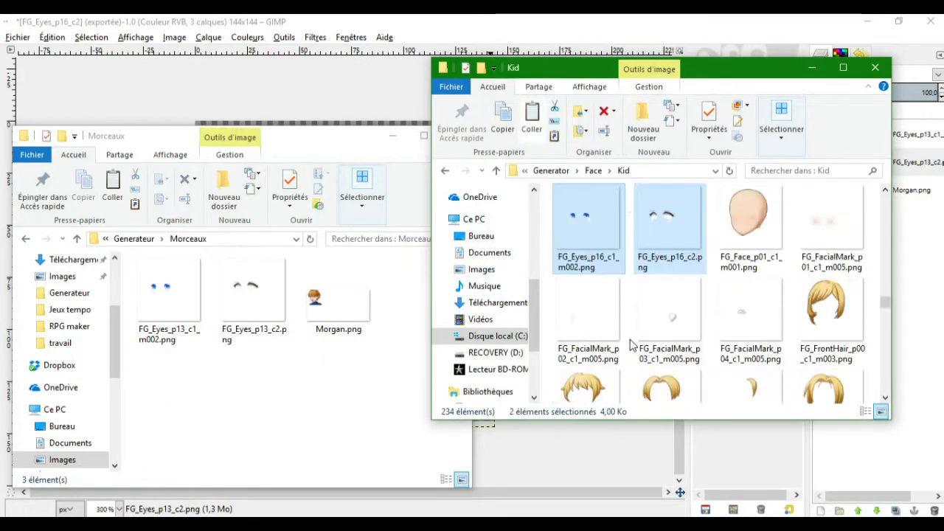
scroll(619, 285, up, 1)
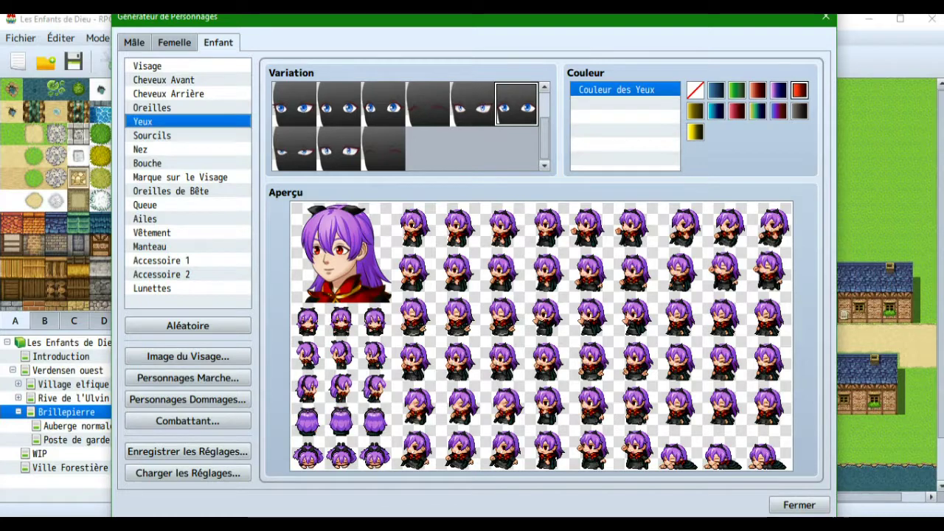
Check the two FG_Eyes_p16 files in the Face > Kid folder, then go back up to the Generator folder.
click(384, 517)
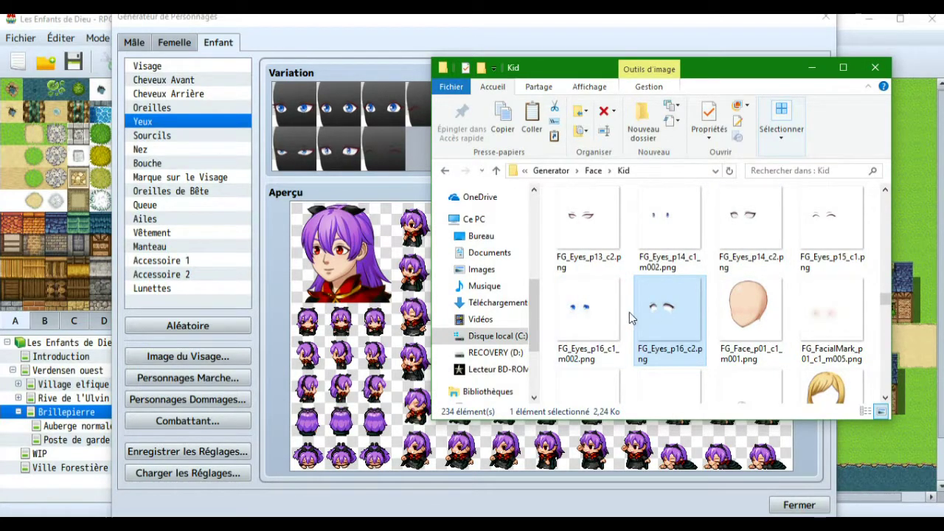
drag(548, 299, 674, 311)
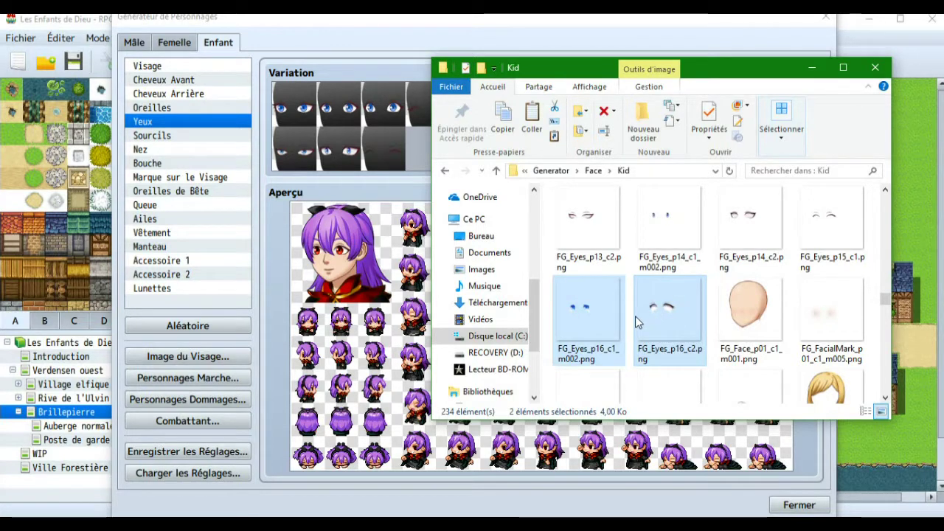
click(650, 316)
click(604, 313)
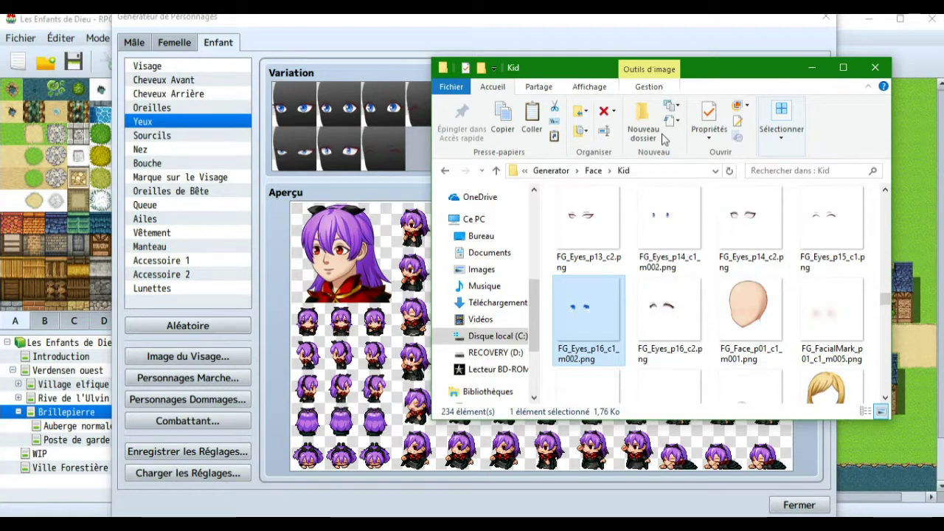
click(551, 170)
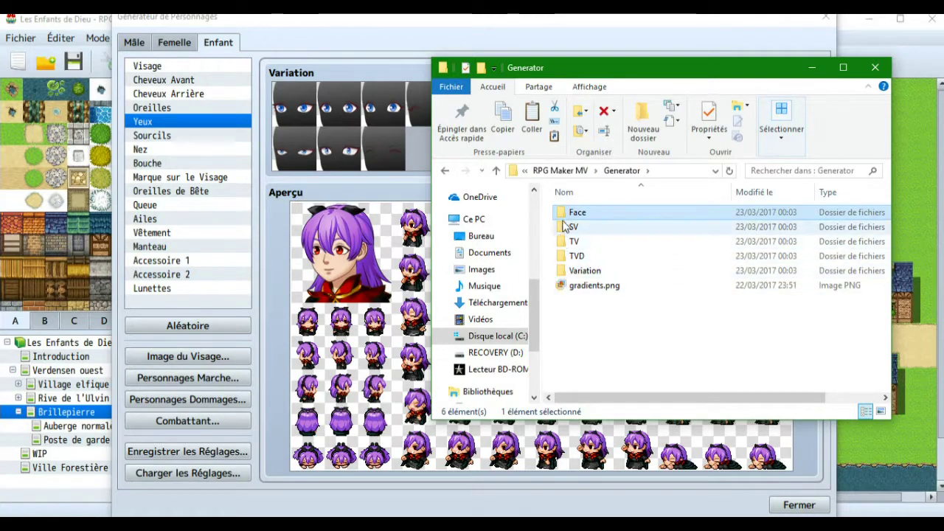
Switch to the RPG Maker MV character generator and preview the two closed-eye variations for the child.
click(398, 124)
click(399, 148)
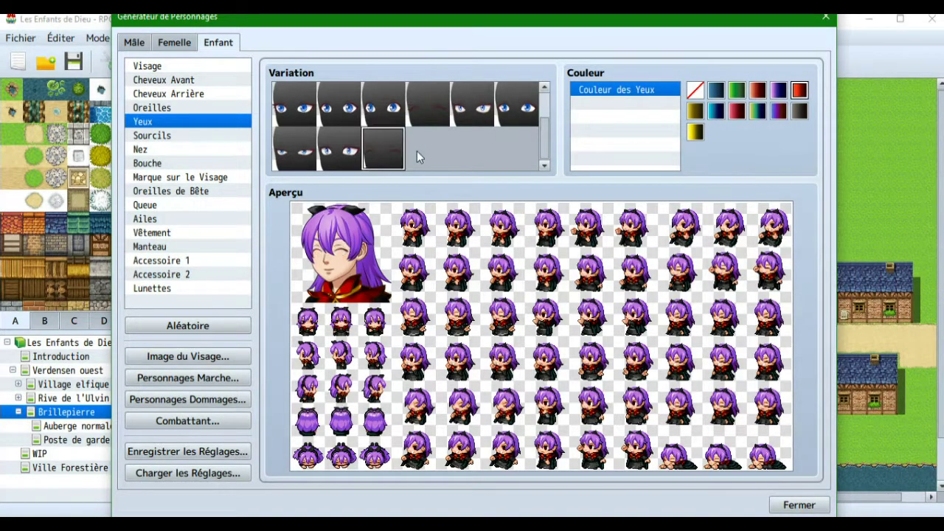
click(443, 111)
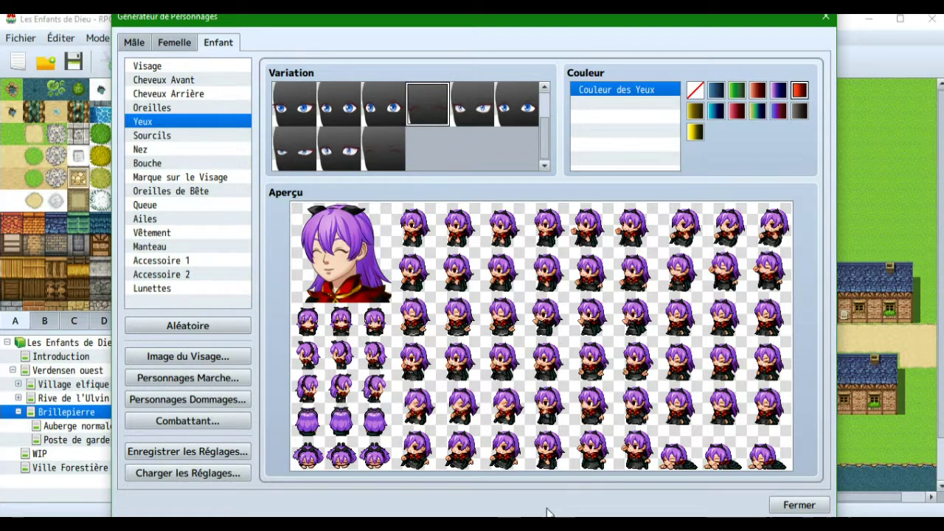
Return to File Explorer, open Generator > Variation > Female and copy the crying-eyes icon icon_Eyes_p13.png.
mouse_move(408, 526)
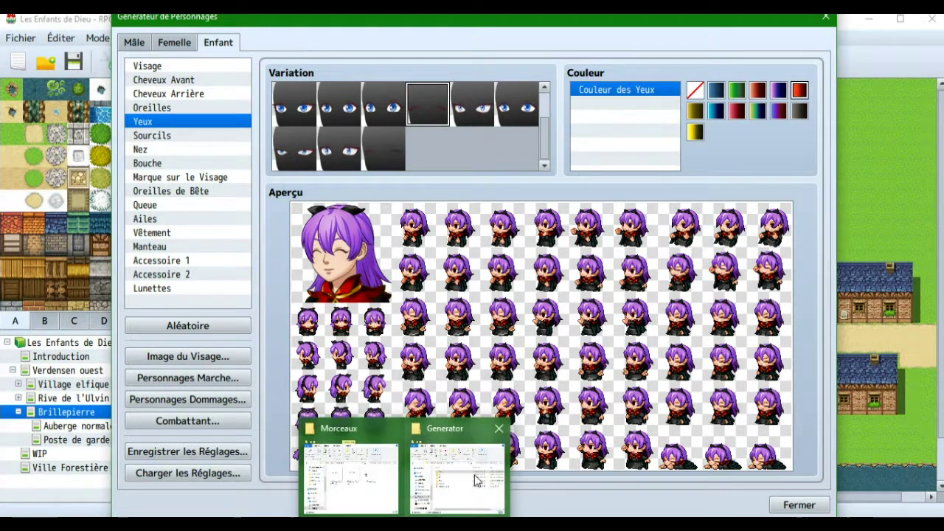
click(468, 473)
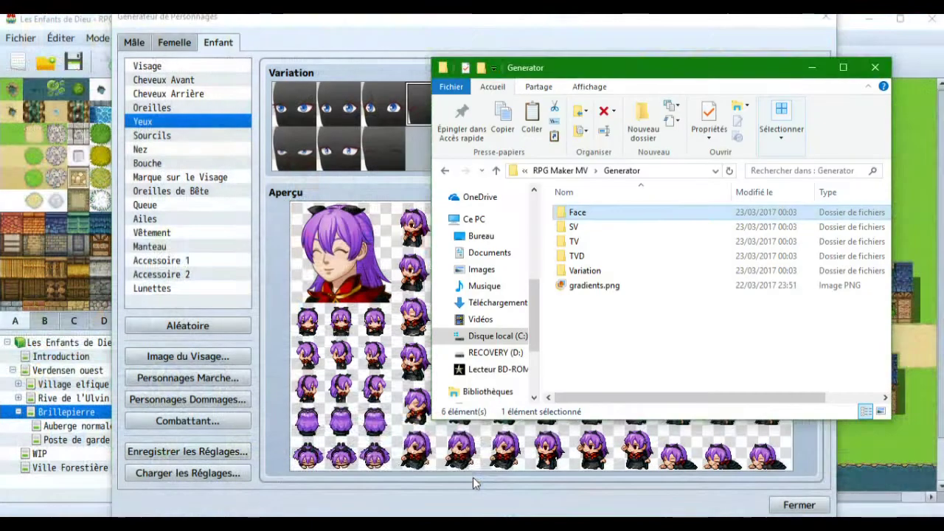
double_click(565, 273)
double_click(581, 213)
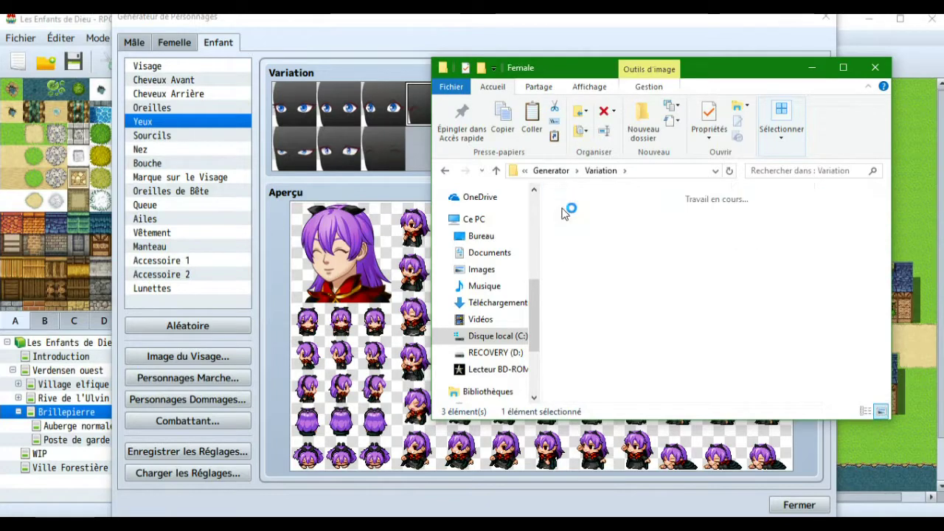
scroll(671, 278, down, 10)
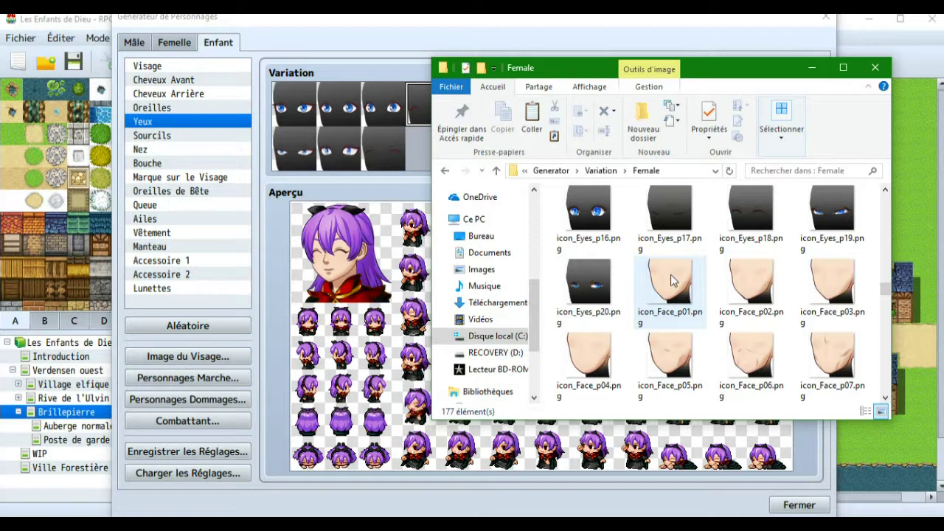
scroll(673, 279, up, 1)
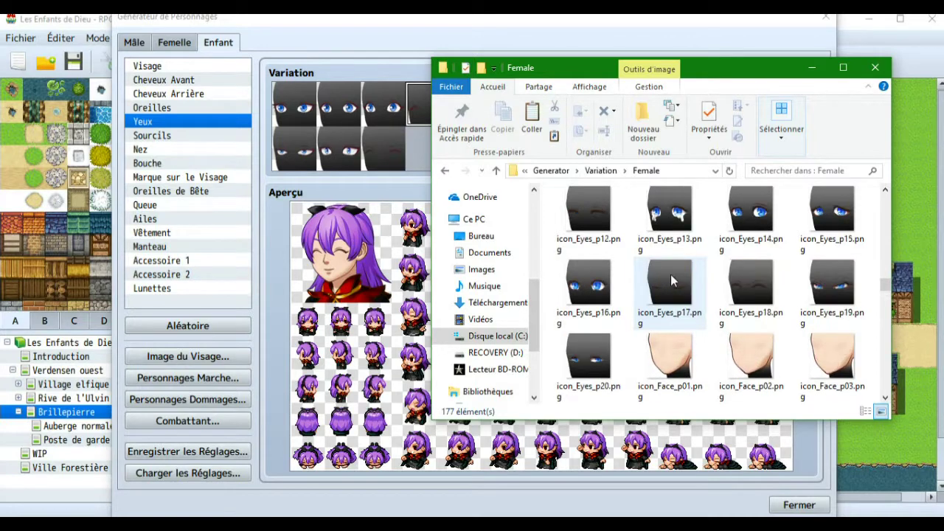
click(680, 210)
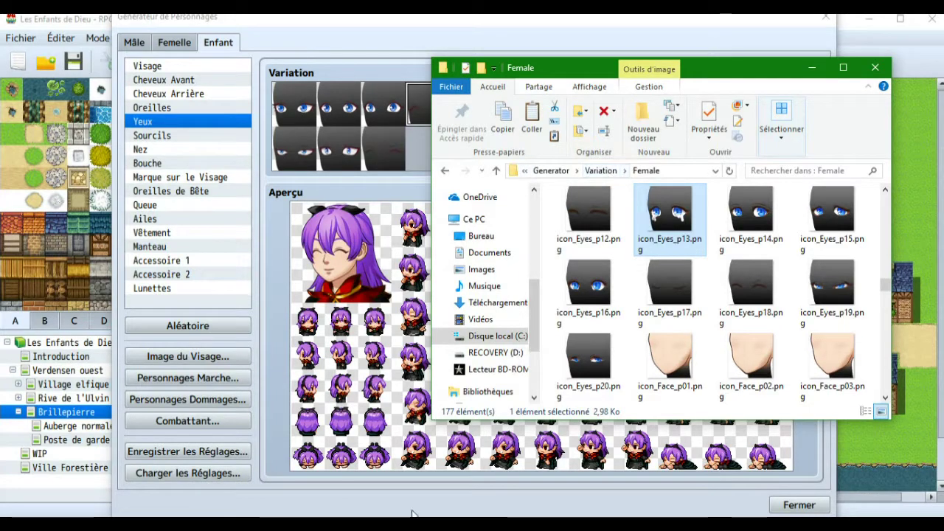
Paste the copied icon into the Morceaux folder and rename it icon_Eyes_p16.png.
mouse_move(402, 520)
click(351, 461)
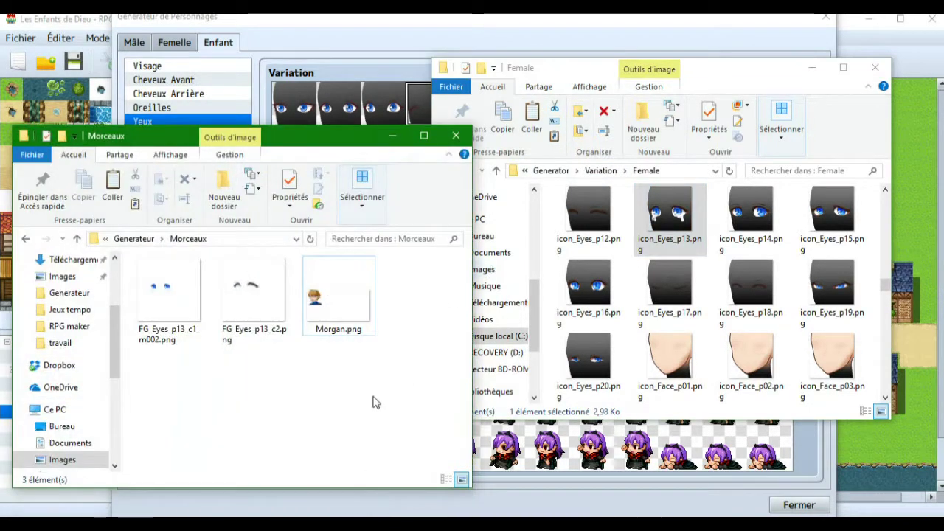
key(ctrl+v)
click(358, 332)
click(357, 330)
key(BackSpace)
text(6)
key(Return)
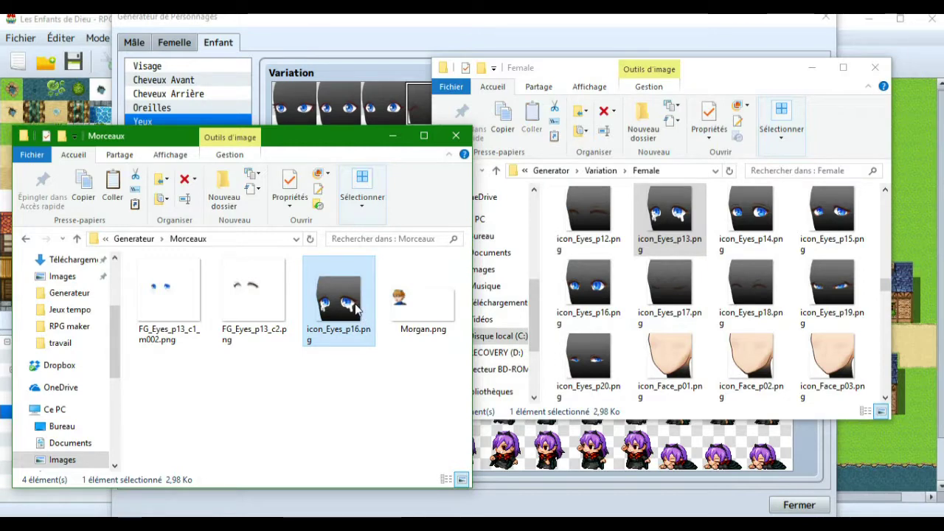
Move icon_Eyes_p16.png from Morceaux into the Generator > Variation > Kid folder.
click(601, 171)
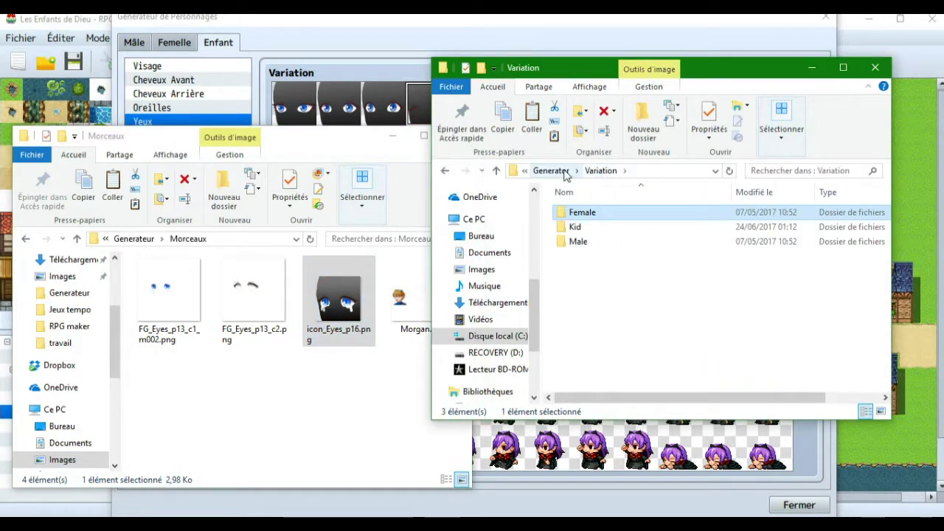
double_click(572, 226)
drag(346, 301, 629, 359)
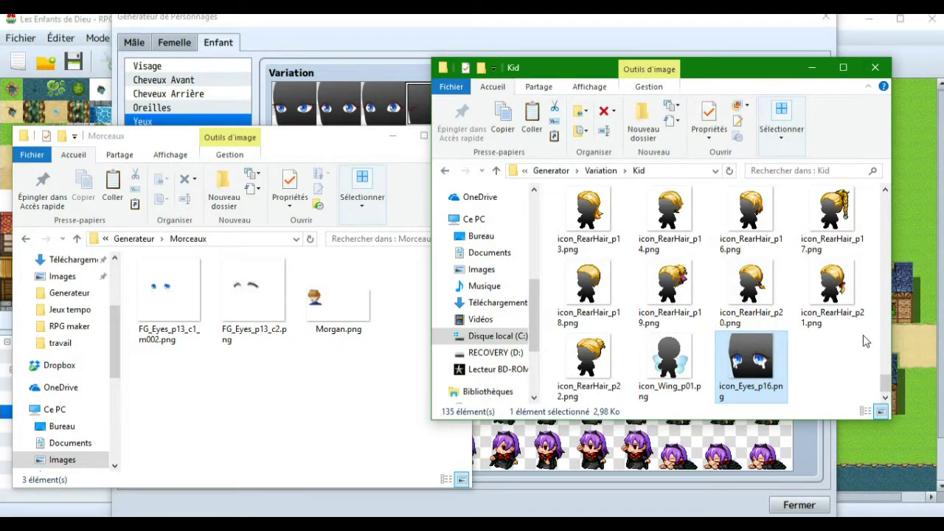
Return to the character generator, redisplay the child's Yeux category and look through its variations for the new eyes.
click(387, 28)
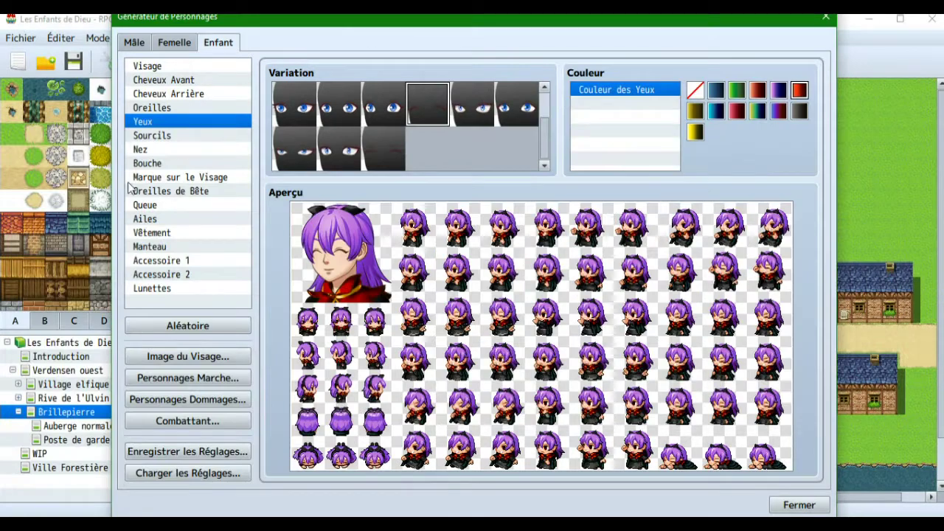
click(175, 95)
click(168, 135)
click(169, 123)
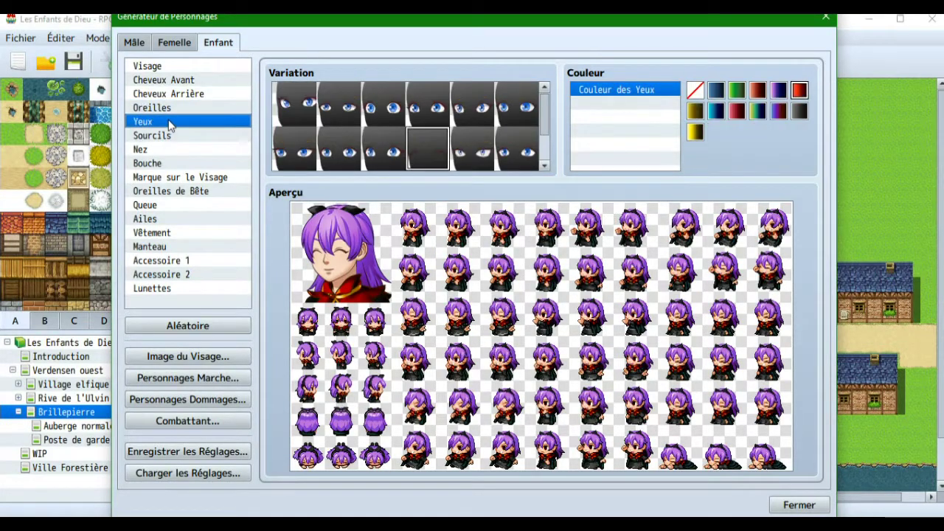
scroll(467, 150, down, 1)
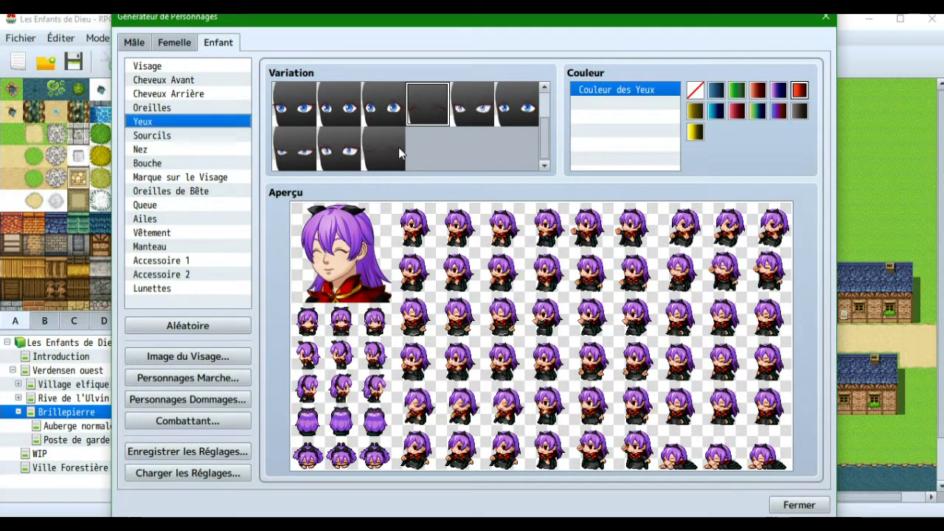
Close and reopen the character generator to reload its parts.
click(803, 504)
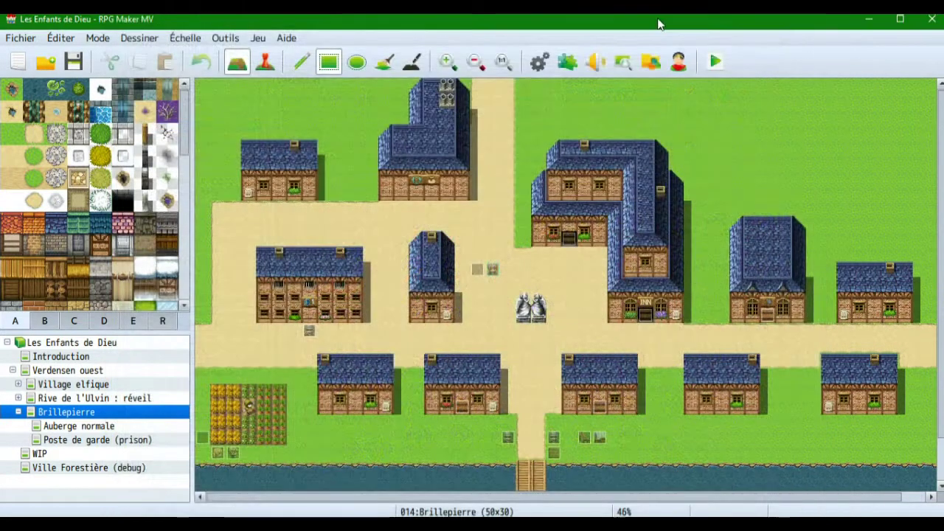
click(679, 61)
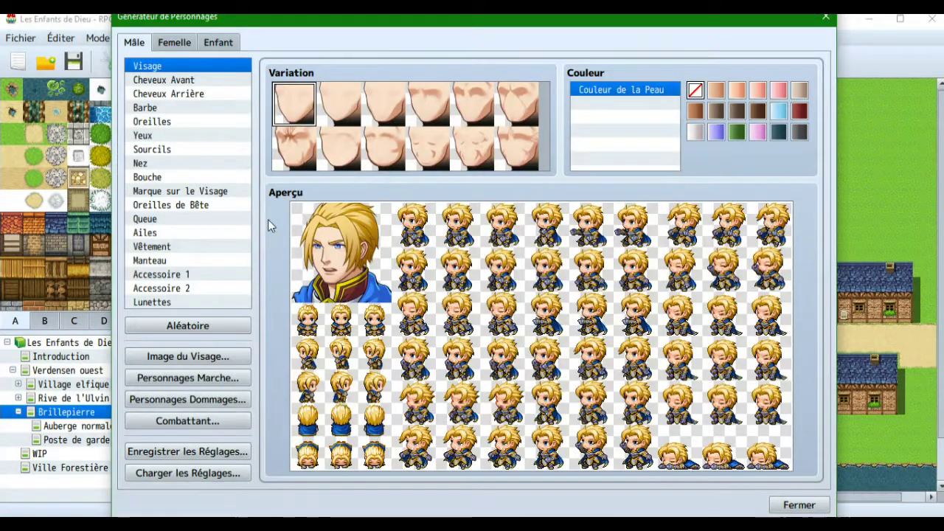
Display the male character's Yeux category and look through its eye variations.
click(183, 177)
click(186, 247)
click(202, 150)
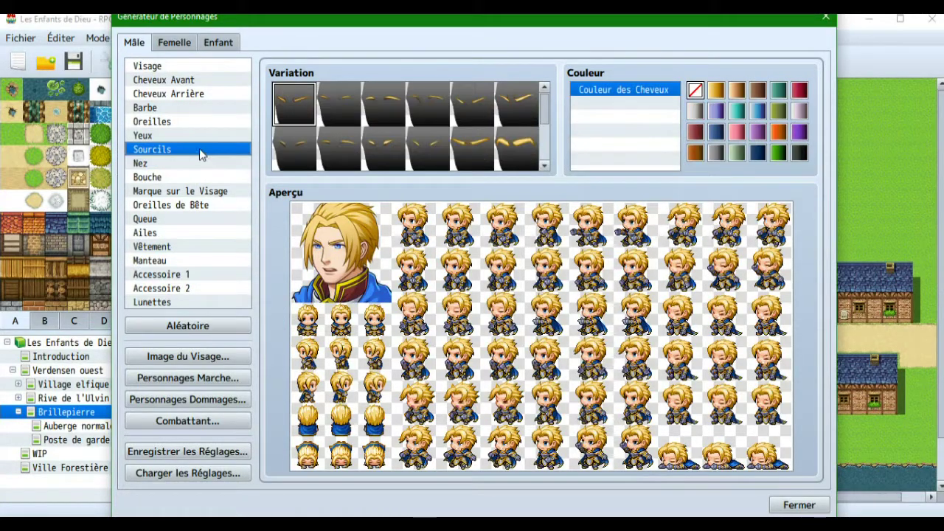
click(199, 136)
scroll(368, 124, down, 3)
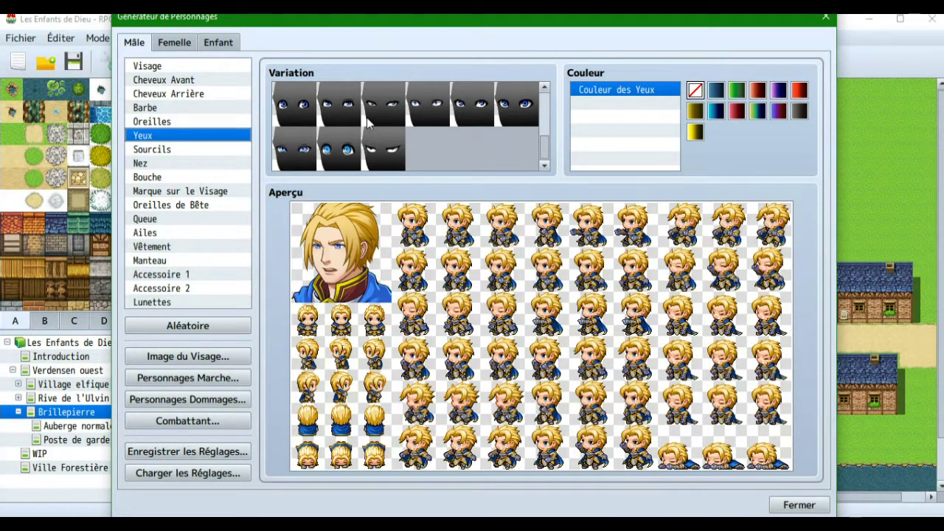
Display the child's Yeux category and check its variations for the new tearful eyes.
click(219, 42)
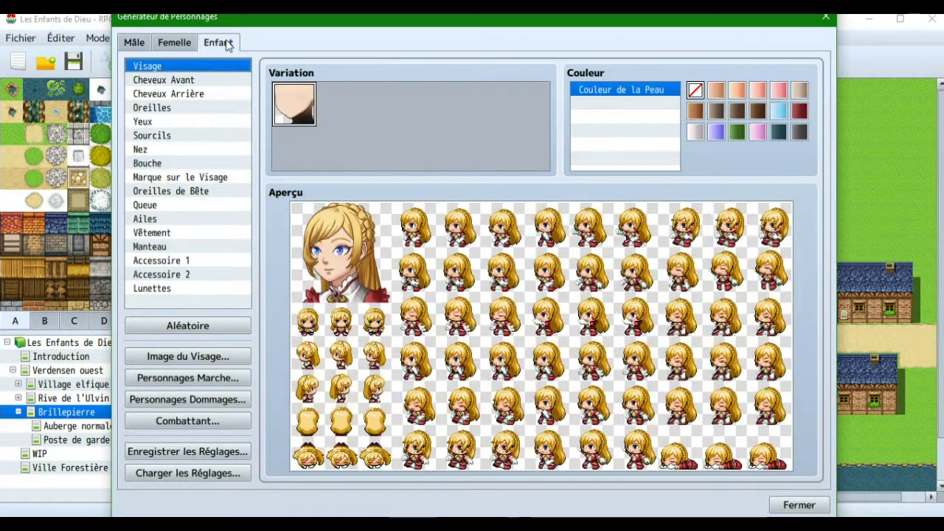
click(169, 135)
click(170, 149)
click(176, 122)
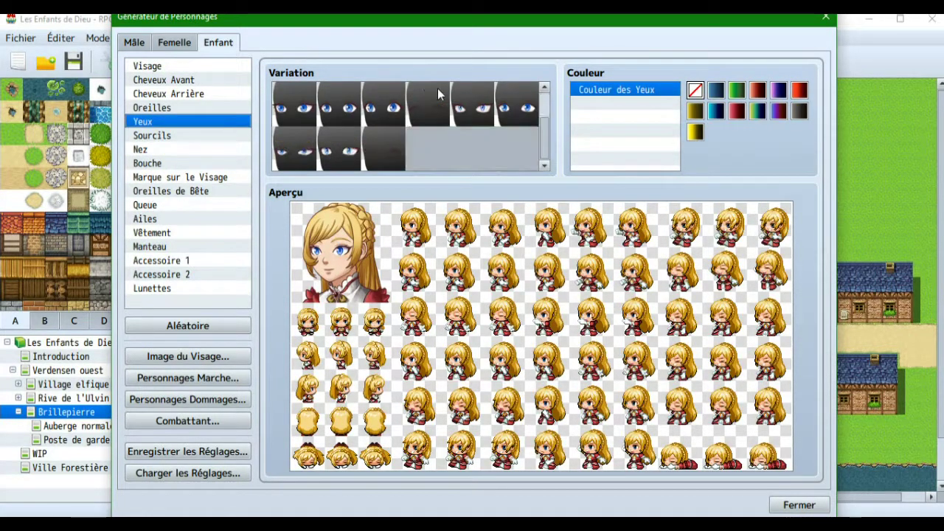
Close and reopen the character generator and load the Irene.json settings from the personnages json folder.
click(799, 505)
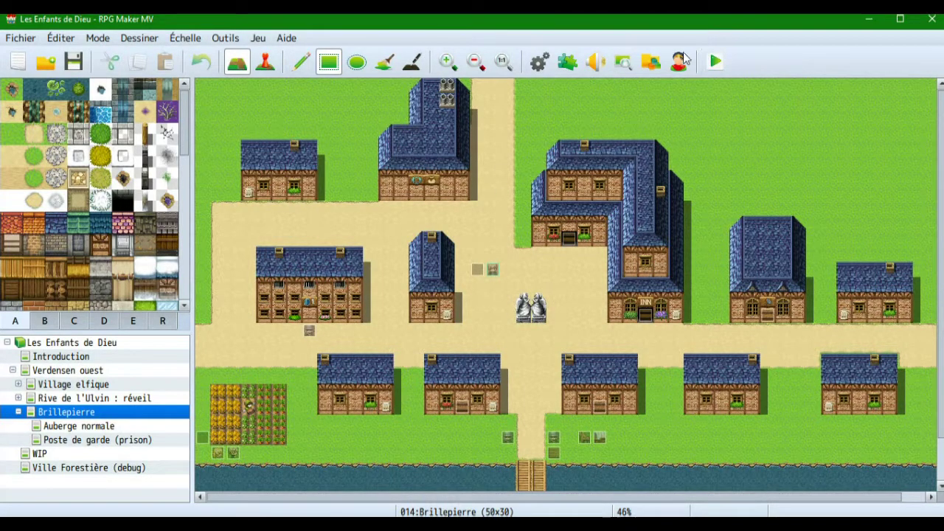
click(681, 62)
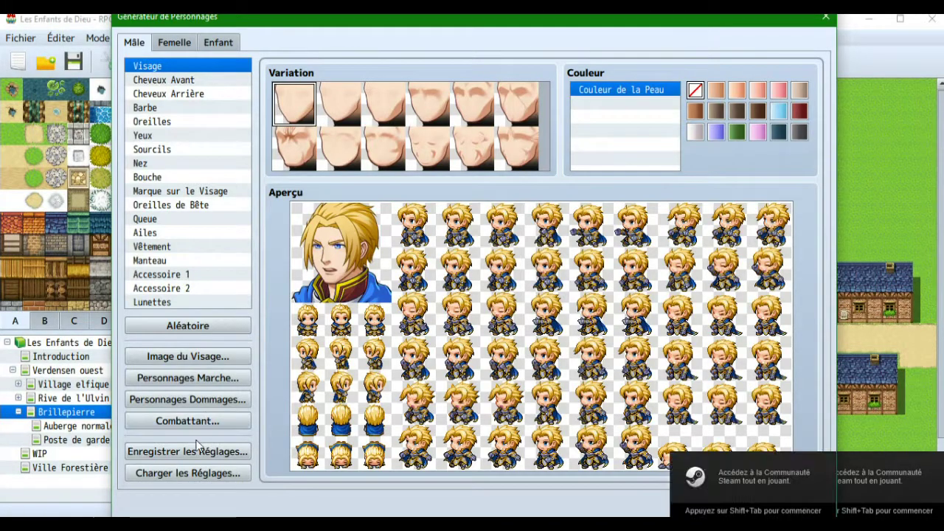
click(188, 473)
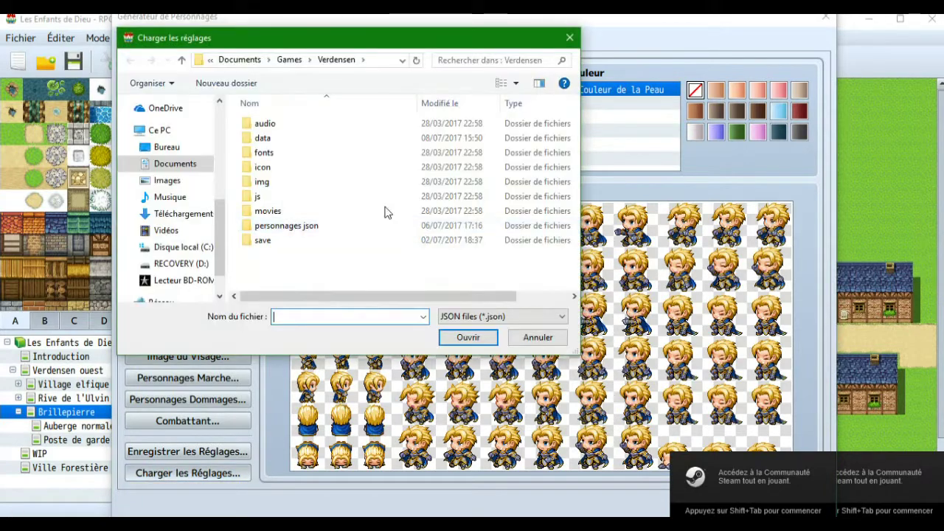
double_click(250, 226)
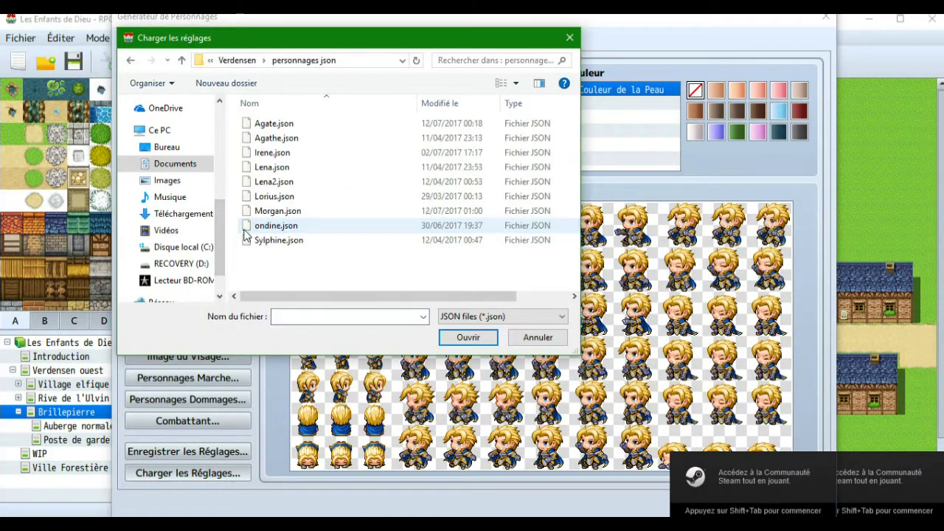
double_click(249, 154)
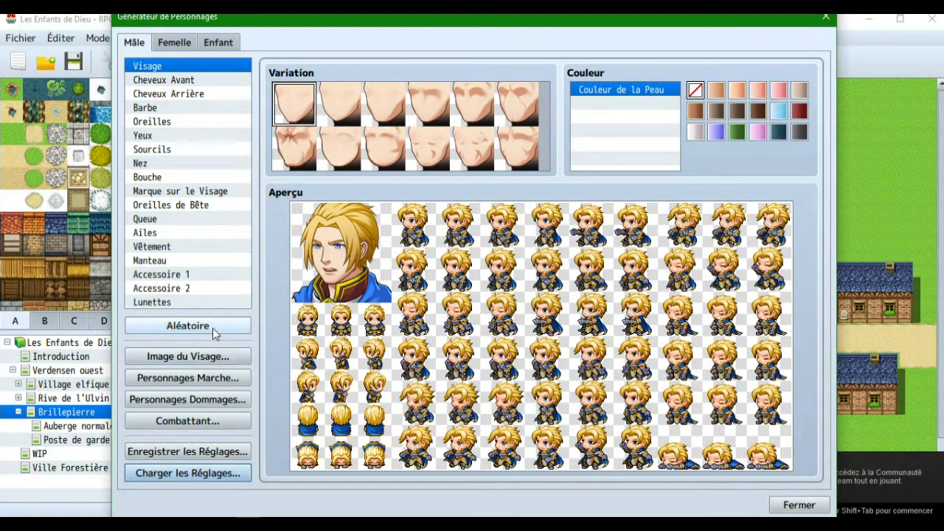
Apply the new tearful variation to the child's Yeux category.
click(219, 44)
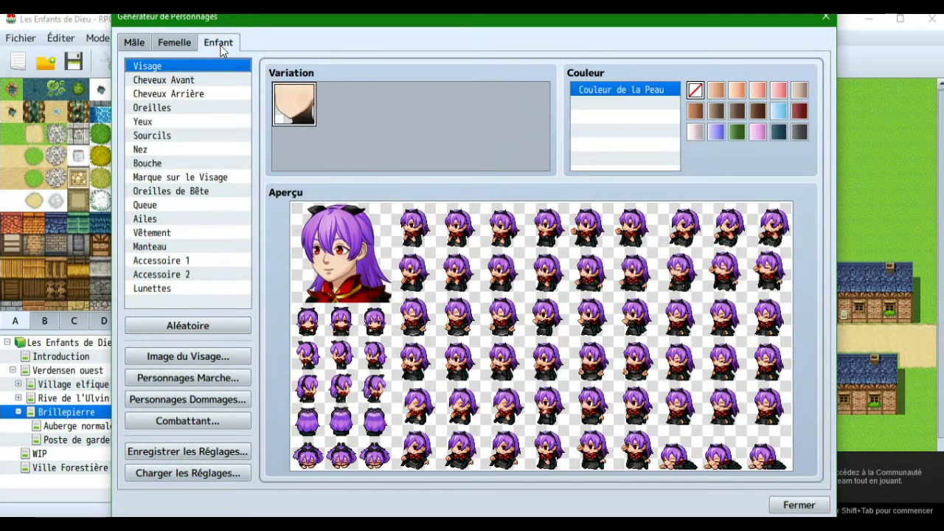
click(184, 149)
click(183, 122)
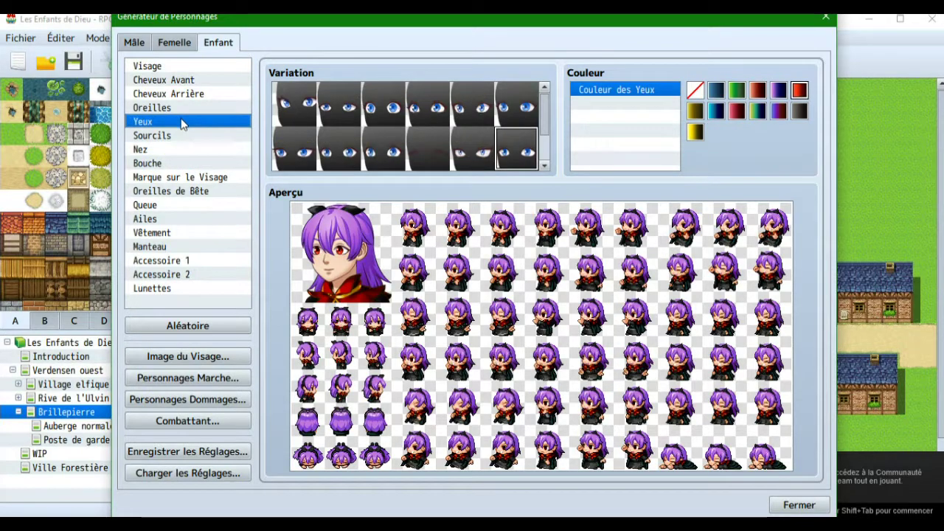
scroll(418, 146, down, 1)
click(437, 153)
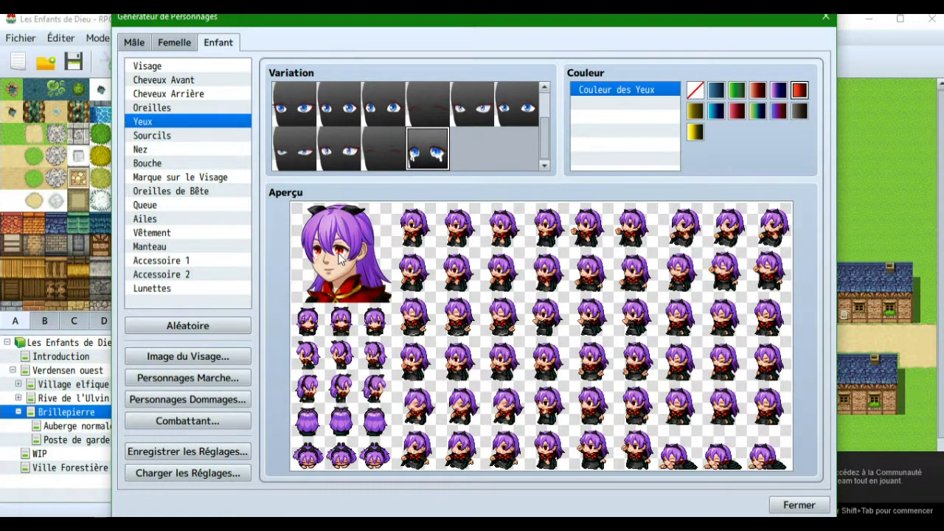
Alternate the child's eyes between the closed variations and the tearful one to compare the face preview.
click(391, 150)
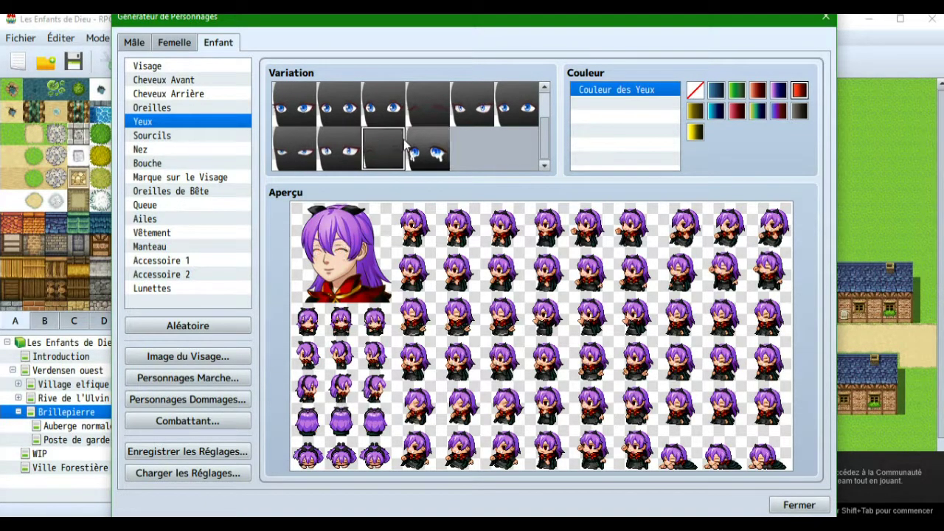
click(417, 150)
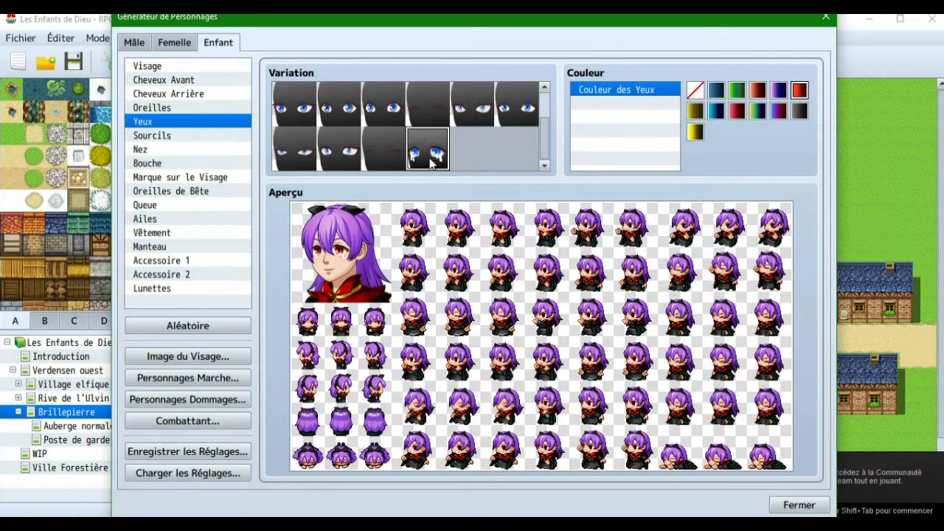
click(425, 108)
click(428, 138)
Apply the tearful variation to the female character's Yeux category.
click(174, 45)
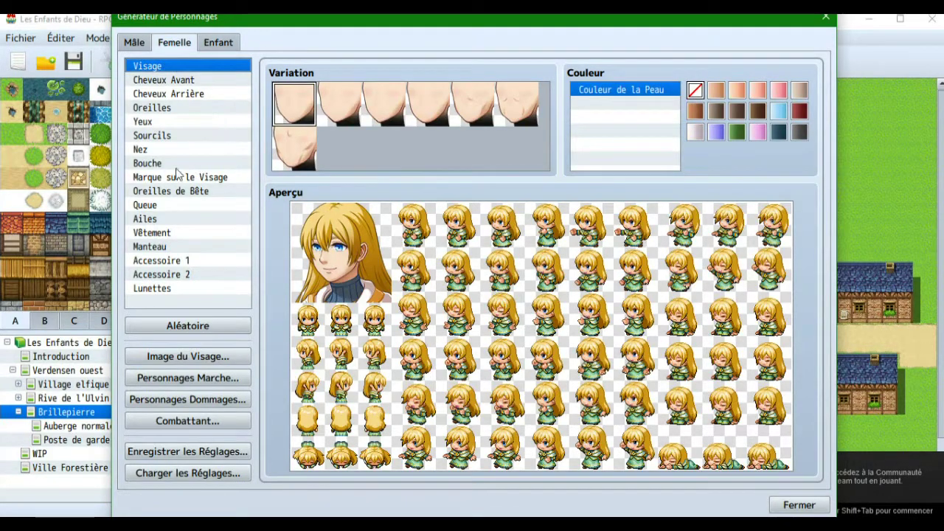
click(166, 122)
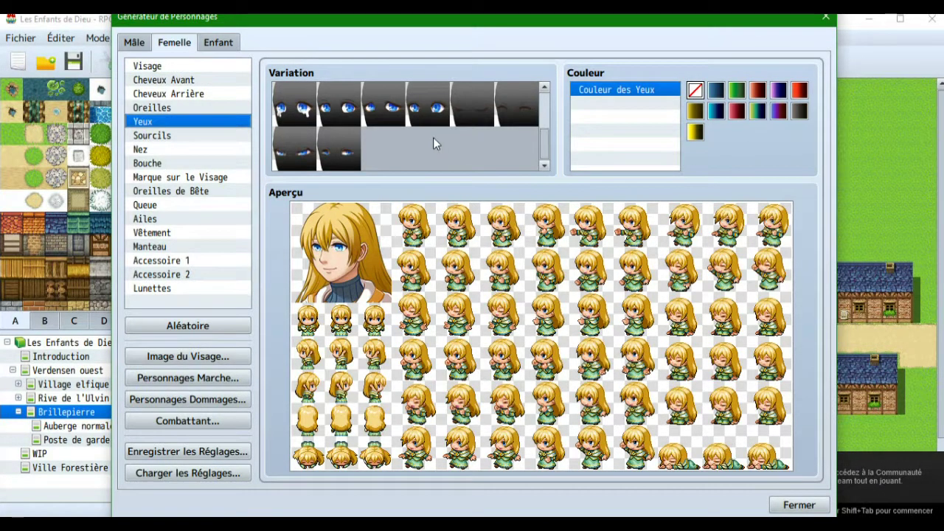
click(289, 115)
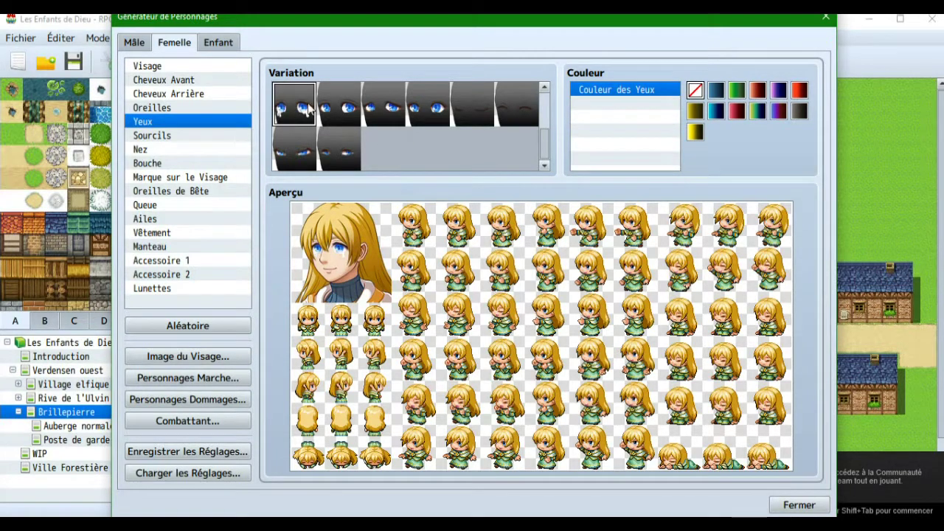
Try red, blue and purple on the female's tearful eyes, compare with the child, and restore the default eye colour.
click(800, 90)
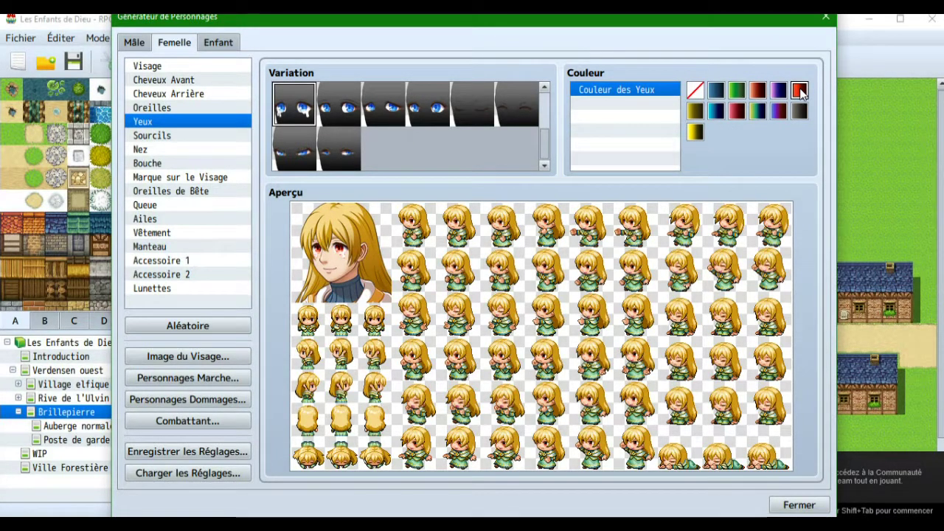
click(716, 90)
click(779, 111)
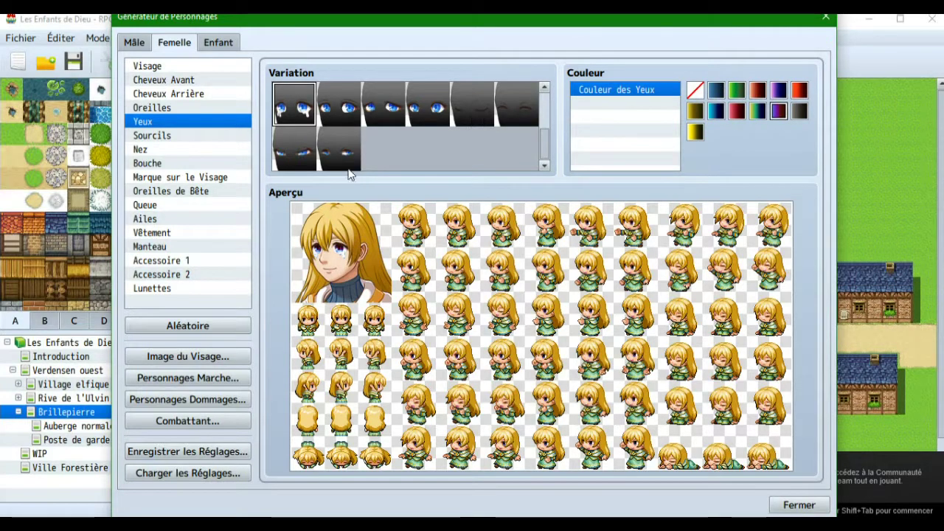
click(218, 42)
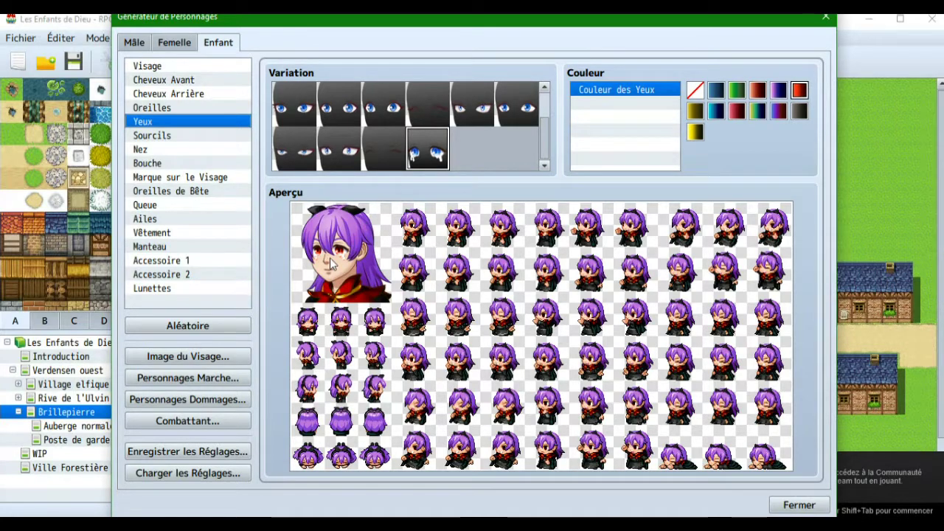
click(177, 43)
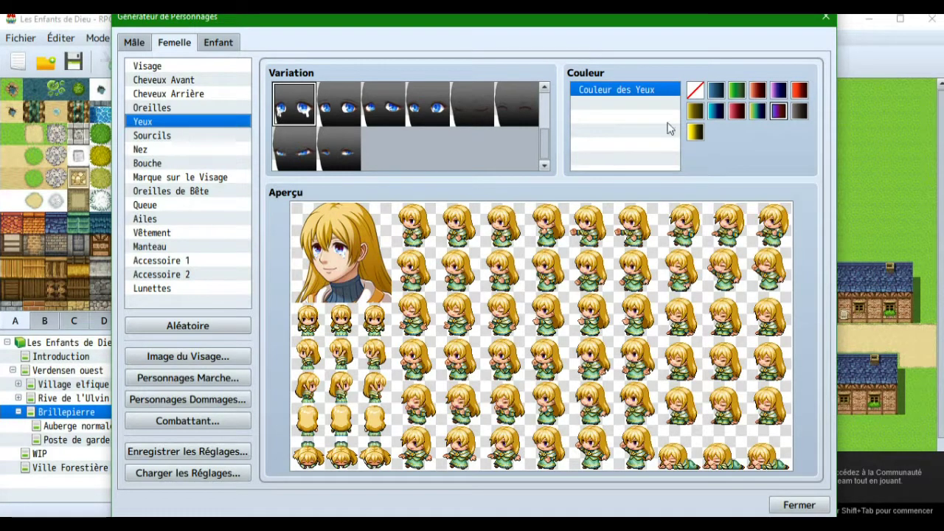
click(696, 90)
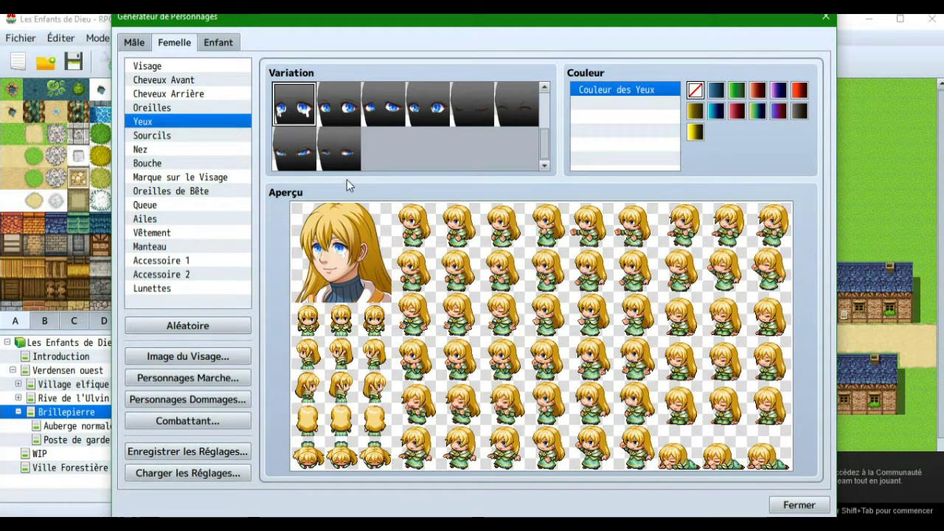
Compare the tearful eyes in the child's and the female character's face previews.
click(222, 43)
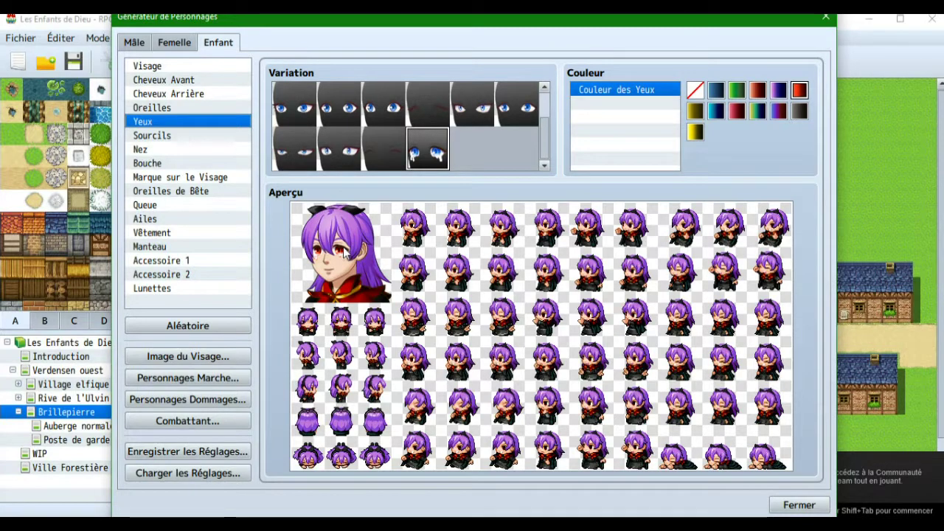
click(175, 42)
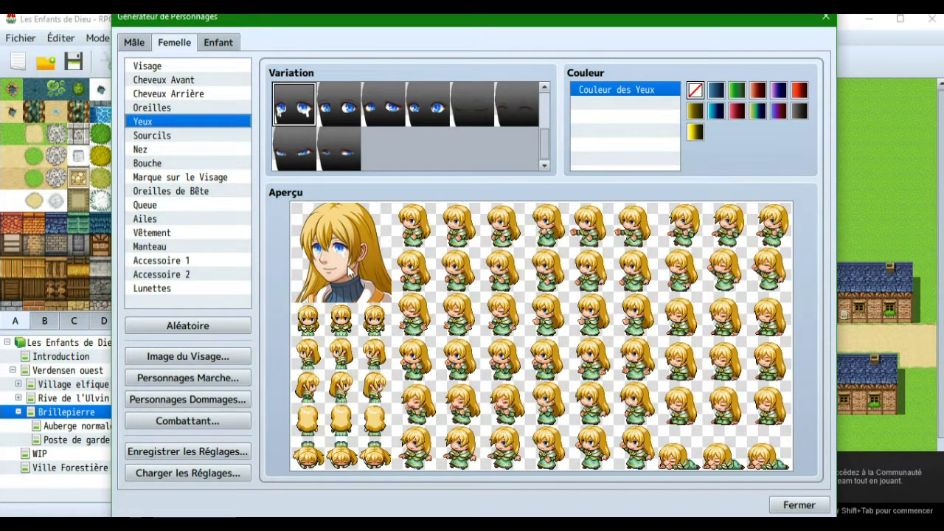
click(218, 43)
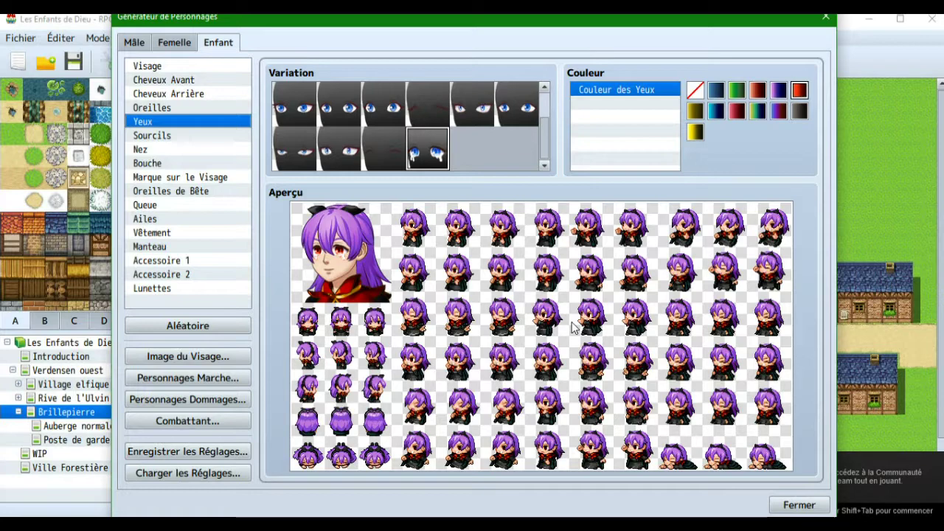
Try the fairy wings from the Ailes category on the child and remove them.
click(169, 219)
click(334, 112)
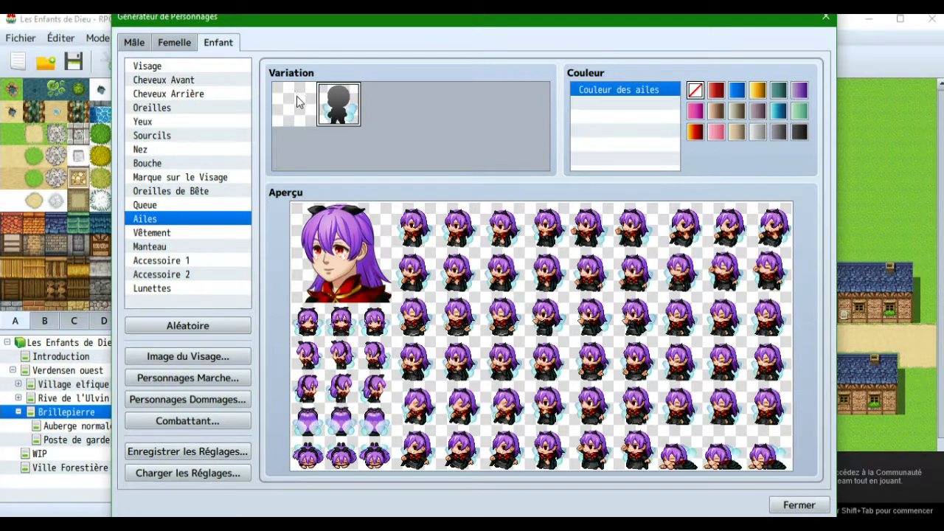
click(296, 102)
click(335, 104)
Apply the large dark bat-like wings to the female character in the Ailes category.
click(184, 45)
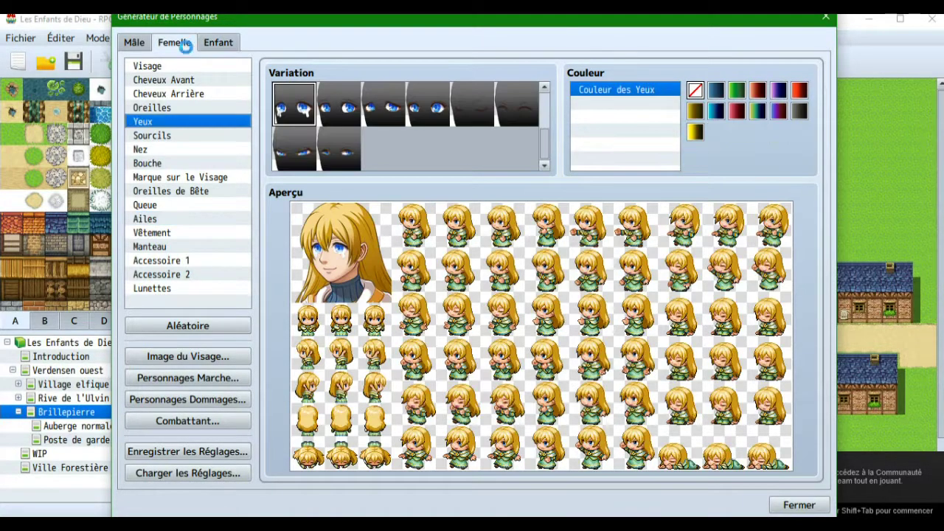
click(196, 205)
click(174, 219)
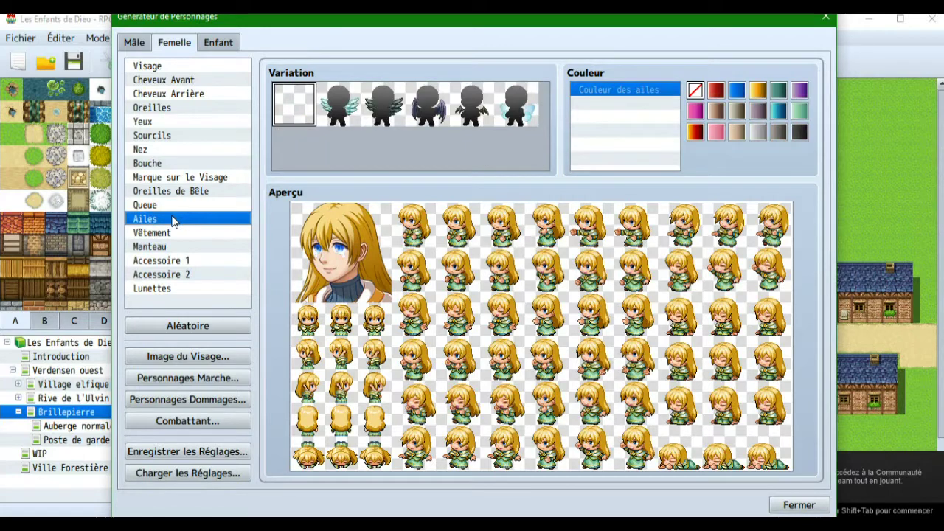
click(436, 102)
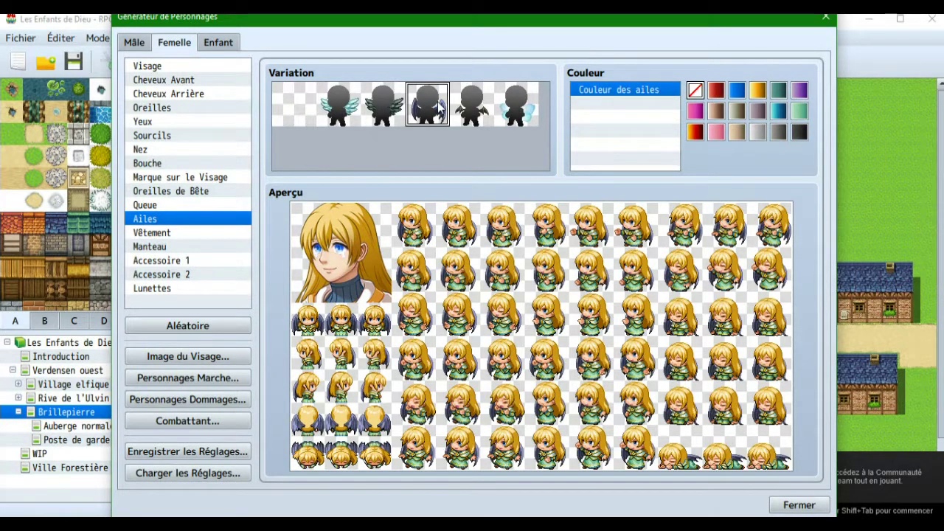
Compare the wing variations offered for the child with those of the female character.
click(219, 43)
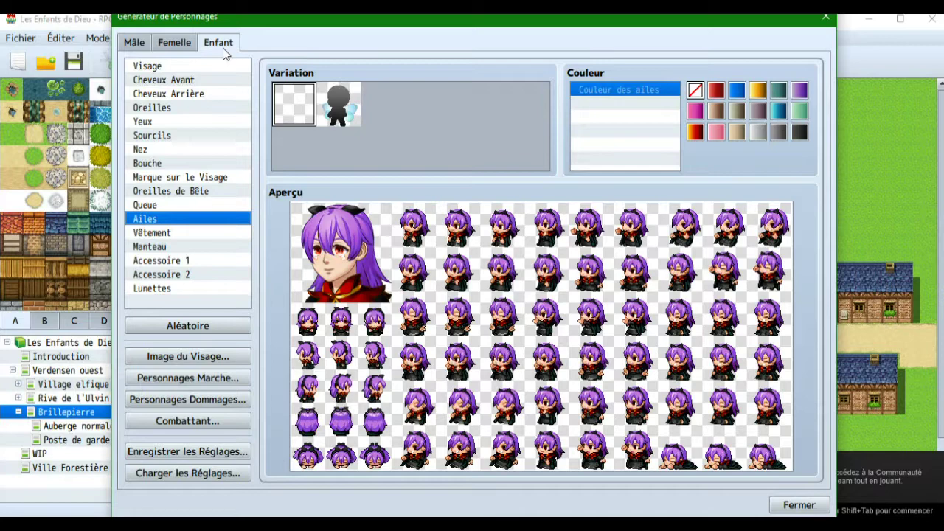
click(175, 43)
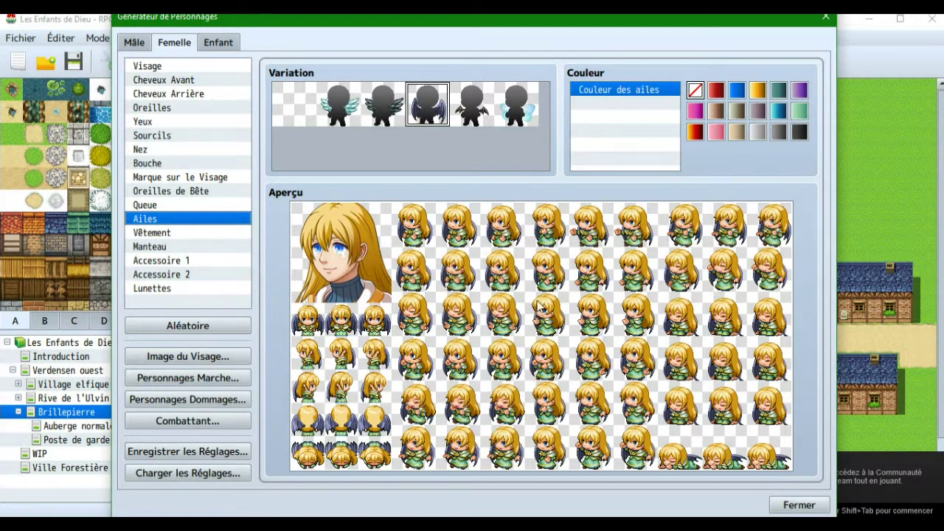
click(221, 44)
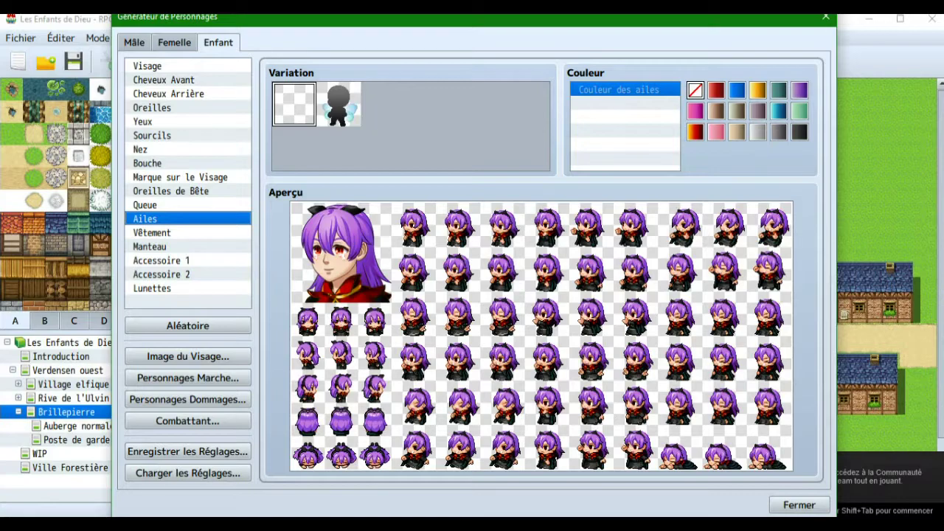
Bring the Generator > Variation > Kid folder window to the front.
mouse_move(336, 525)
mouse_move(404, 526)
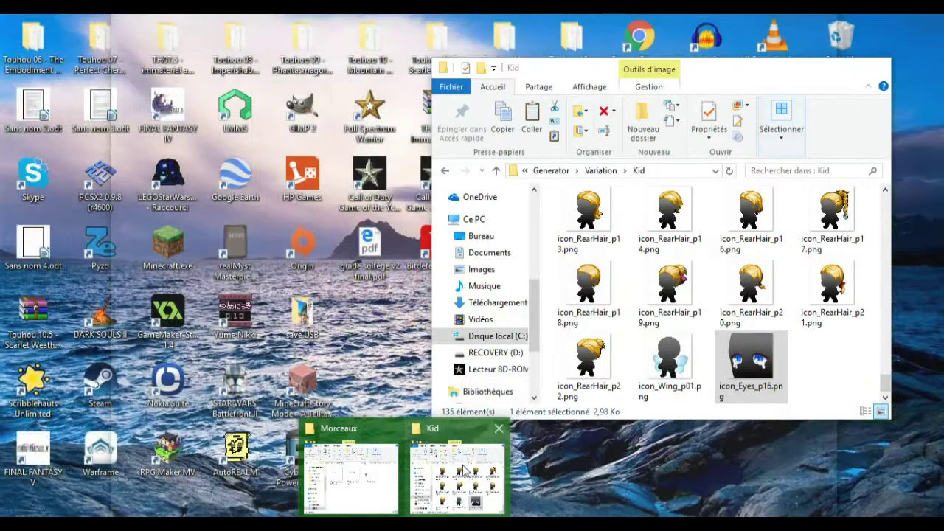
mouse_move(348, 469)
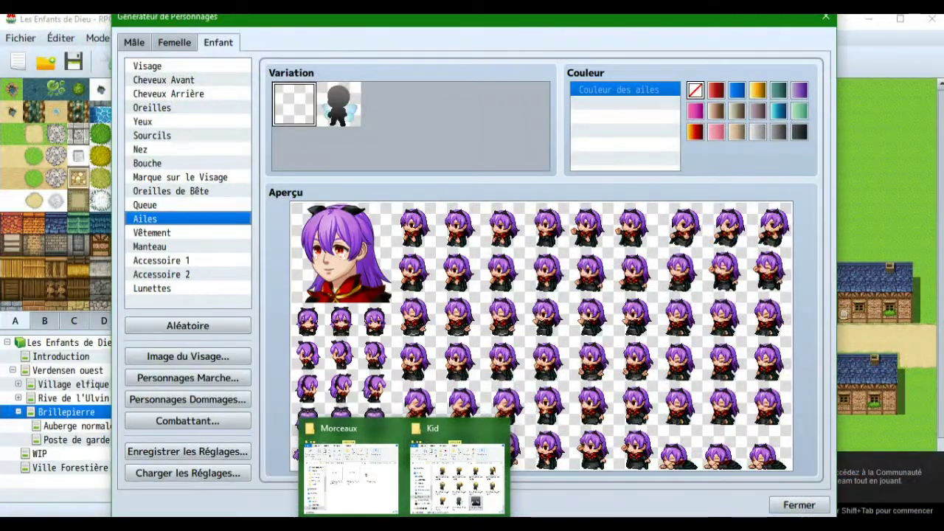
click(425, 498)
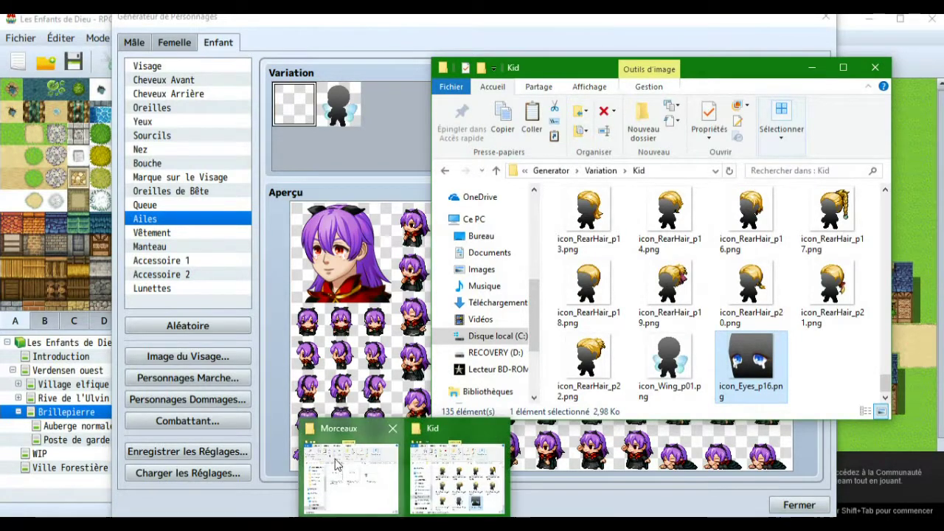
Copy the dark bat wing icon icon_Wing_p03.png from the Generator > Variation > Female folder.
click(338, 473)
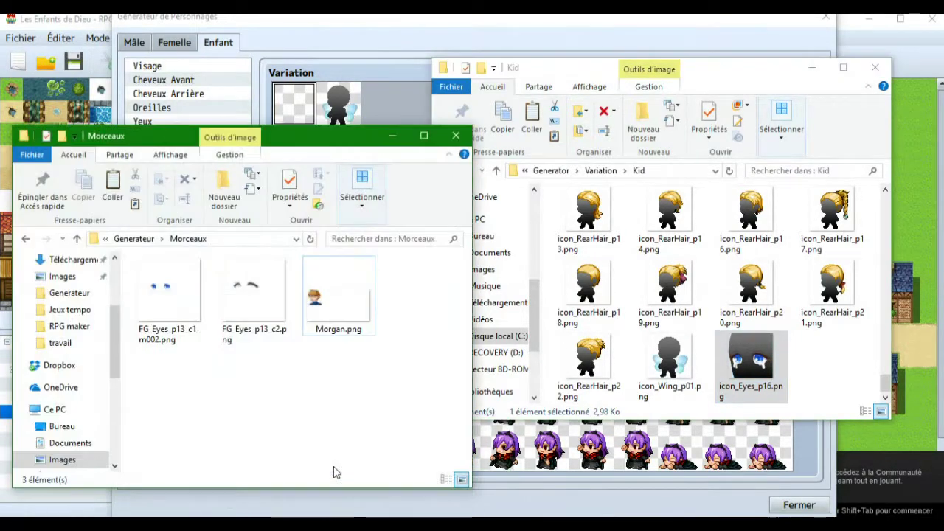
click(601, 170)
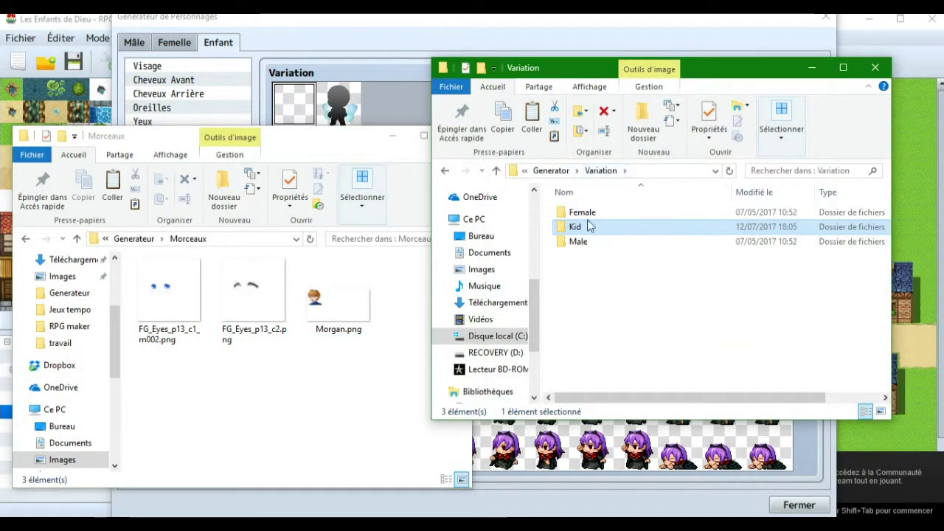
double_click(562, 213)
scroll(639, 232, down, 15)
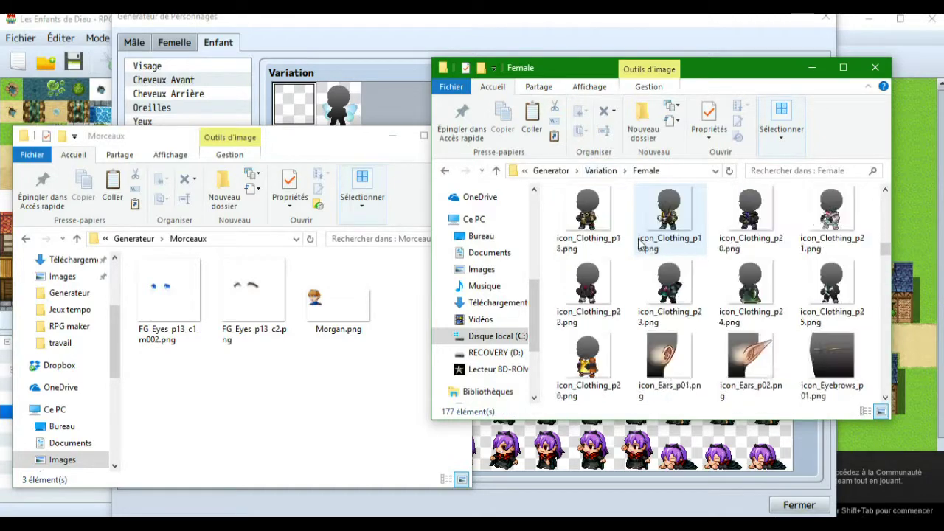
scroll(641, 237, down, 5)
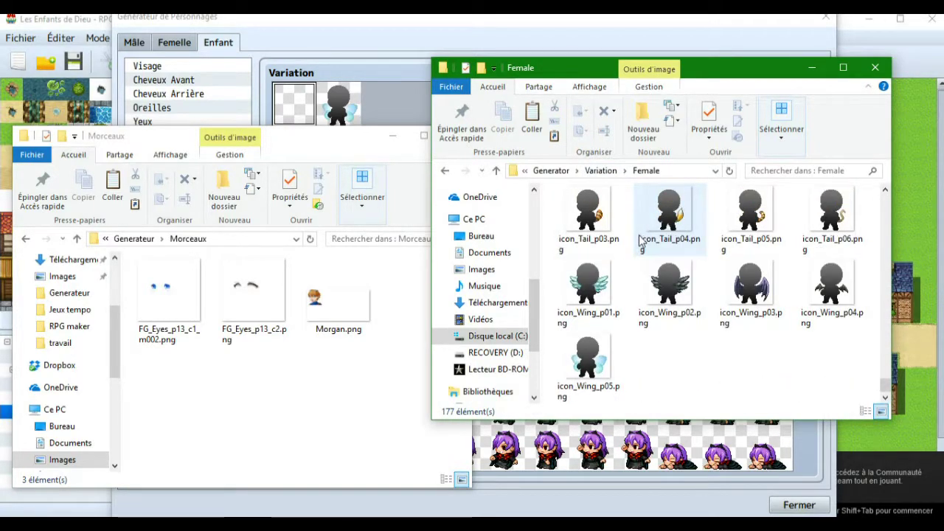
click(765, 292)
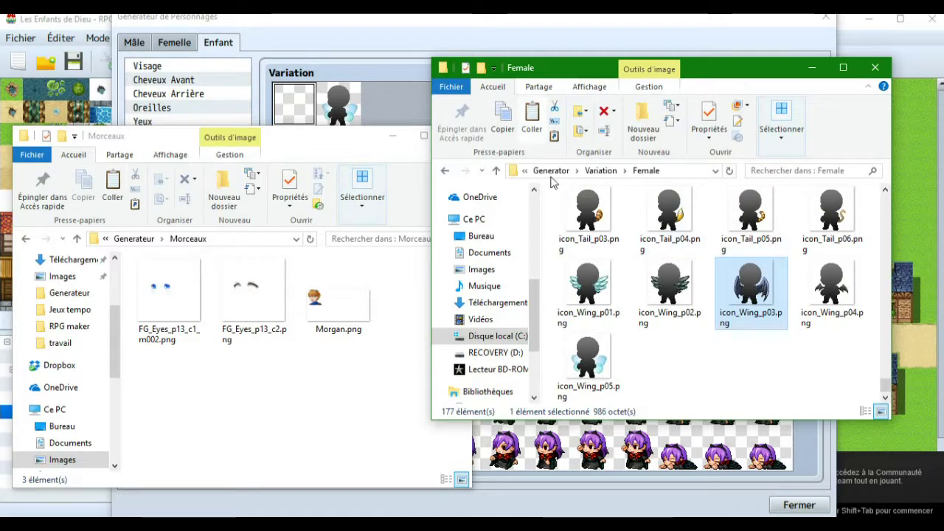
click(602, 171)
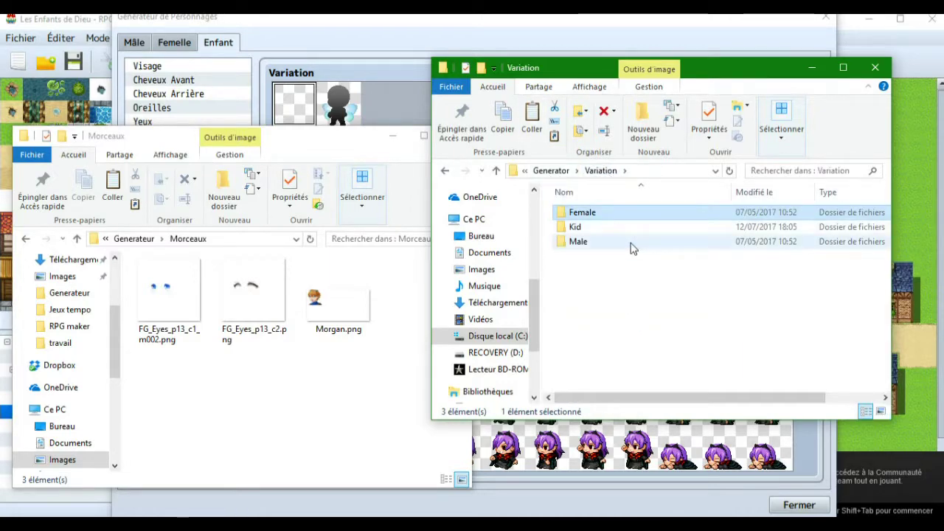
double_click(563, 214)
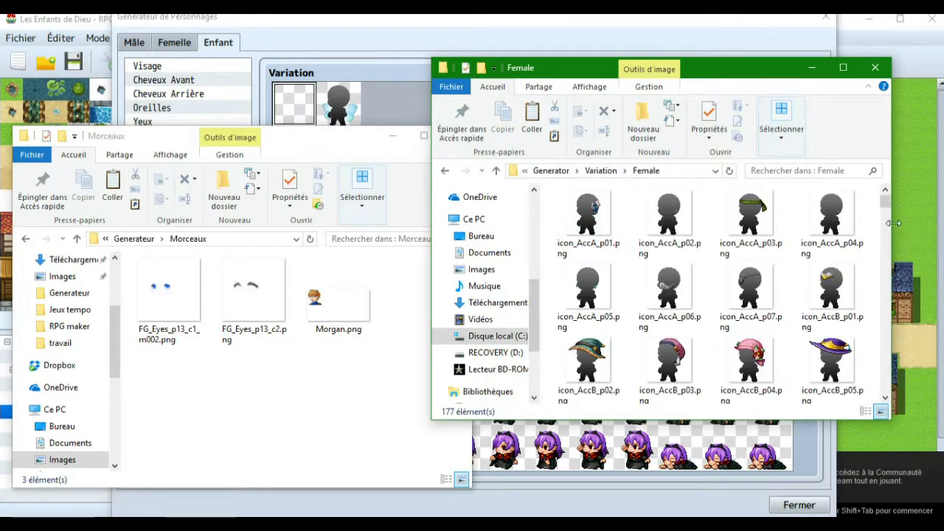
drag(886, 202, 881, 407)
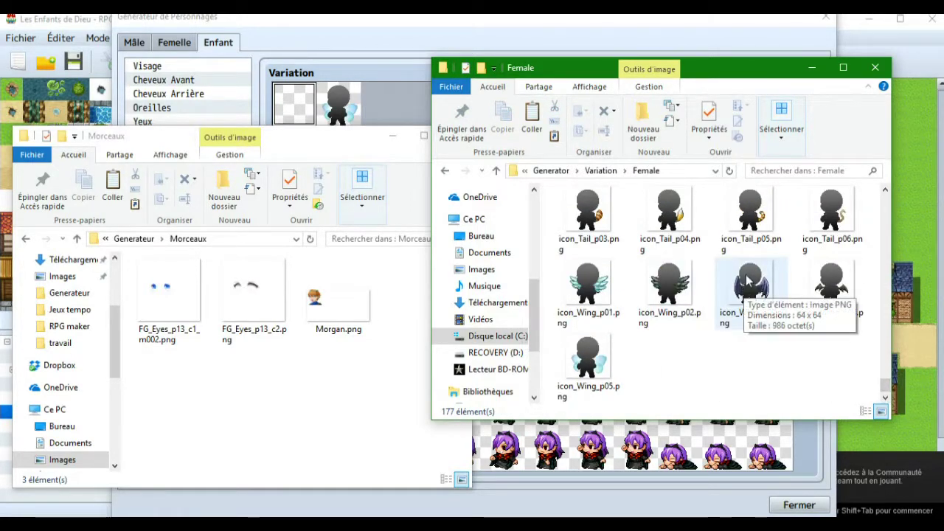
Paste the copied wing icon into the Generator > Variation > Kid folder.
click(602, 171)
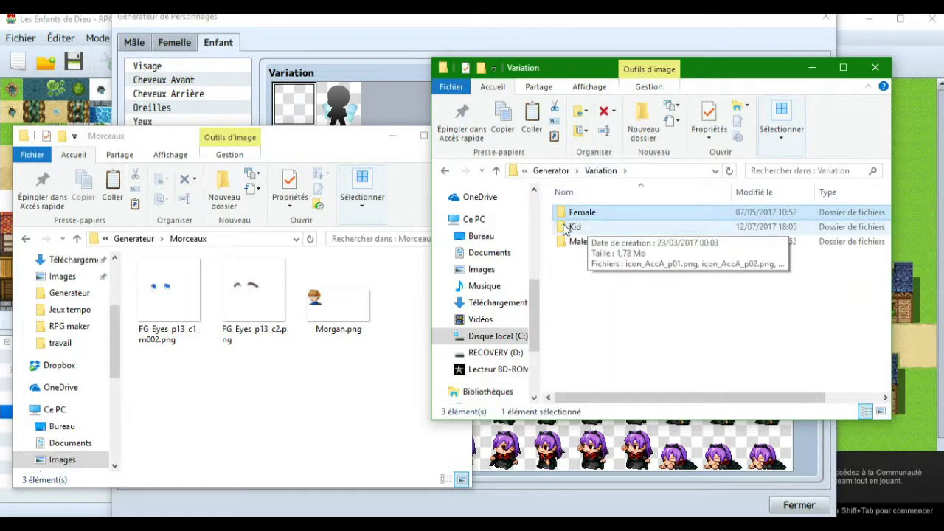
double_click(574, 227)
drag(886, 204, 889, 385)
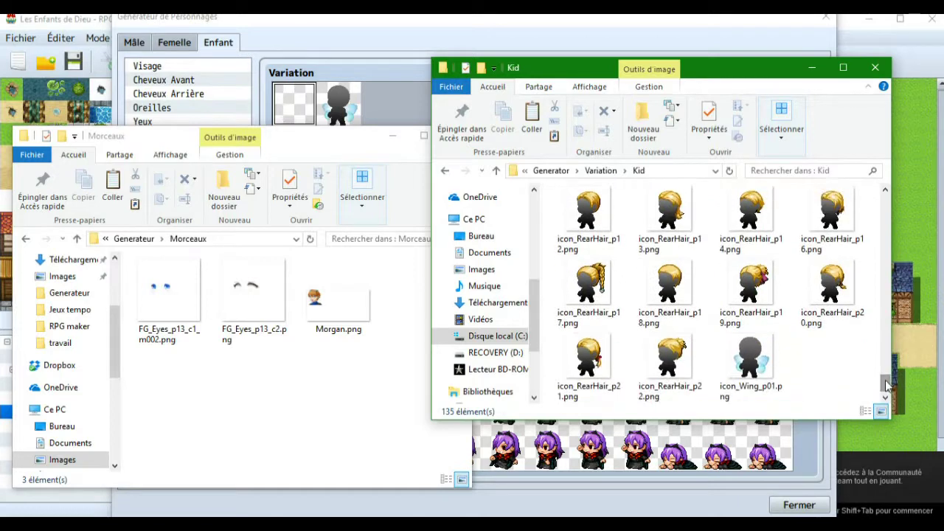
key(ctrl+v)
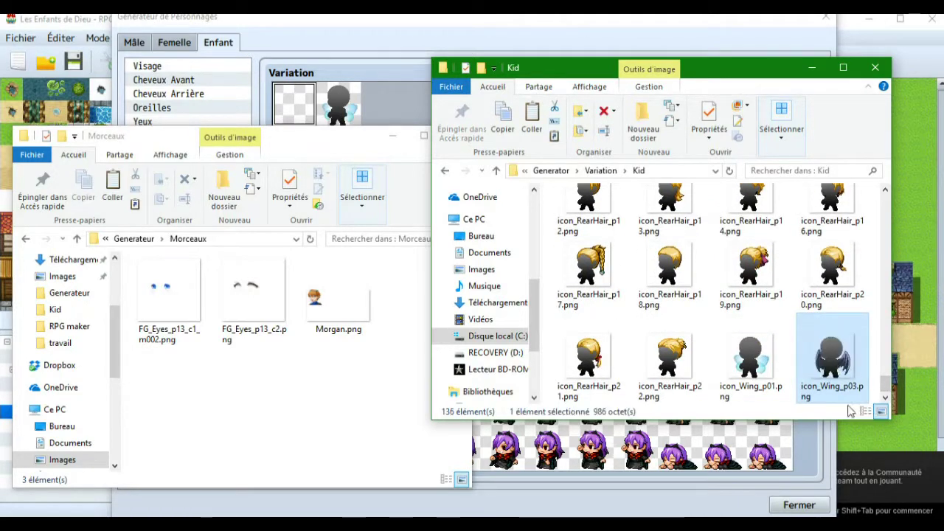
Rename the pasted wing icon in the Kid folder as icon_Wing_p02.png.
click(858, 392)
key(Right)
key(BackSpace)
text(2)
key(Return)
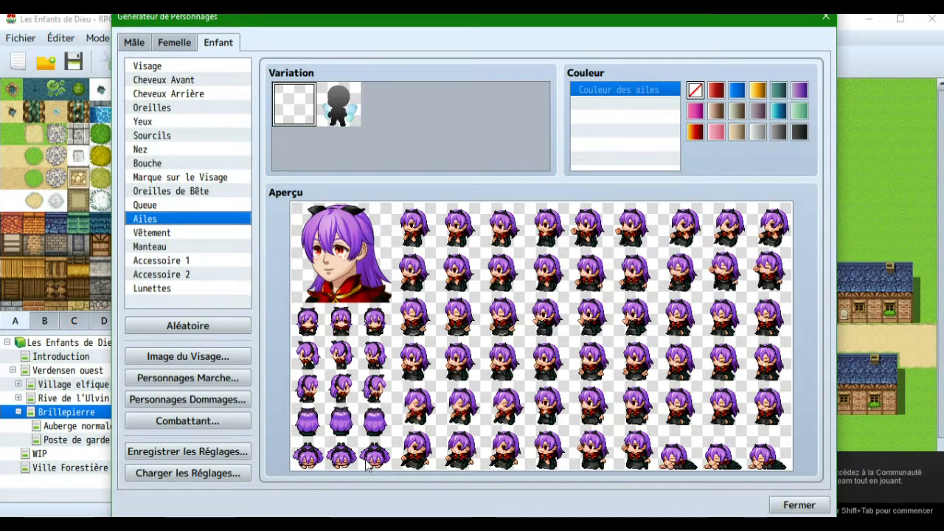
Open the Generator > SV > Female folder.
mouse_move(405, 524)
click(458, 481)
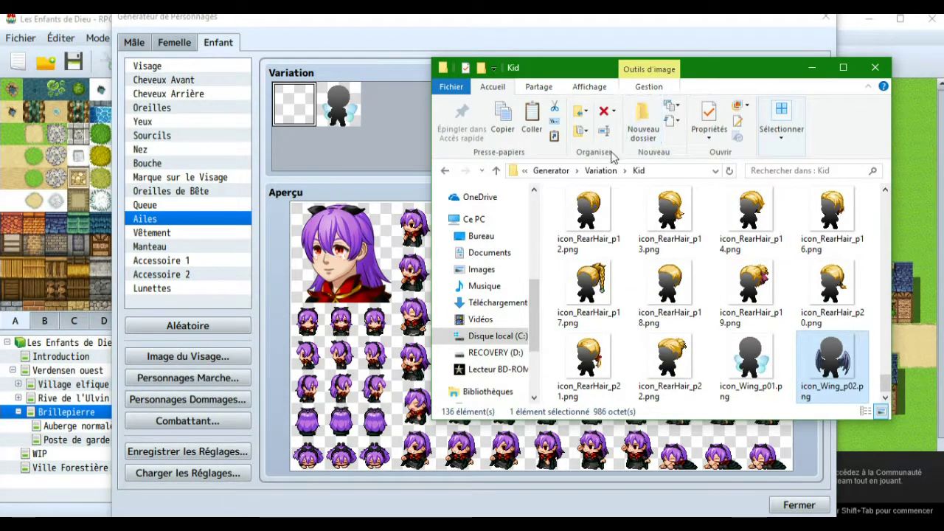
click(601, 170)
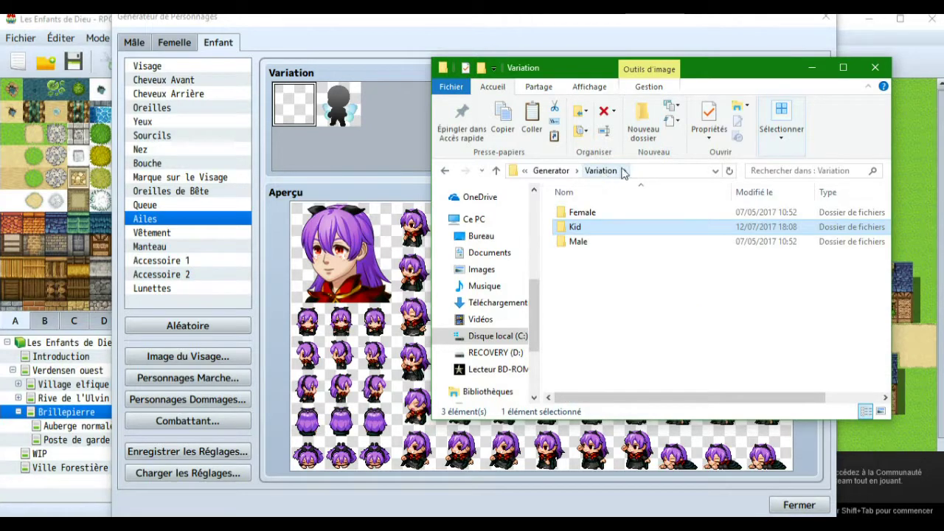
click(563, 214)
click(567, 170)
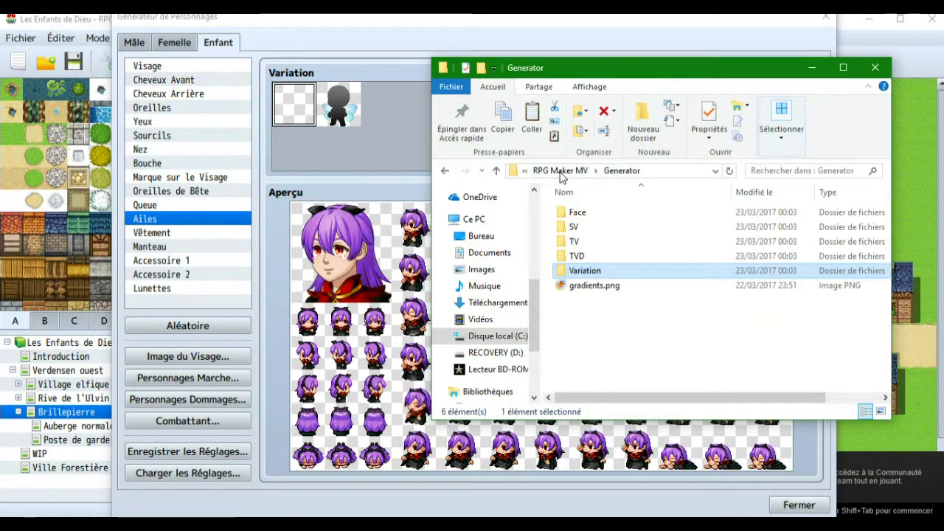
click(563, 213)
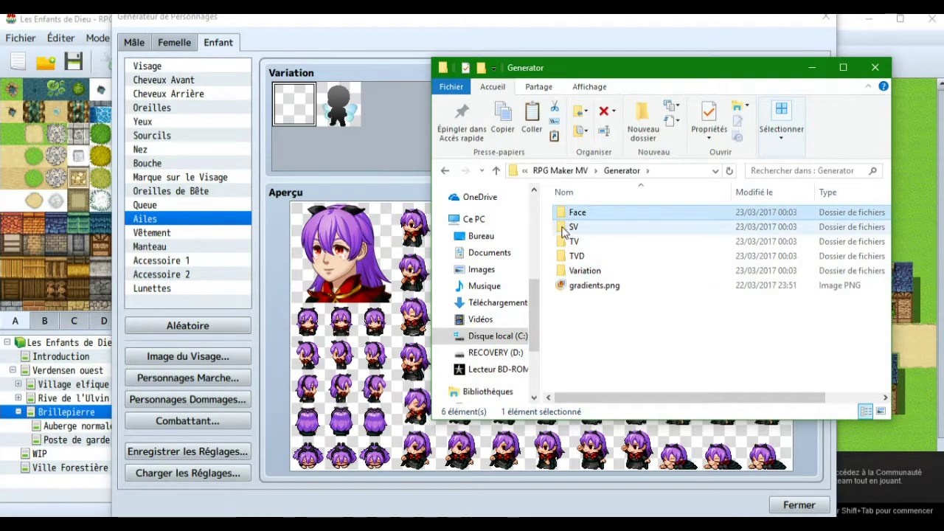
double_click(567, 228)
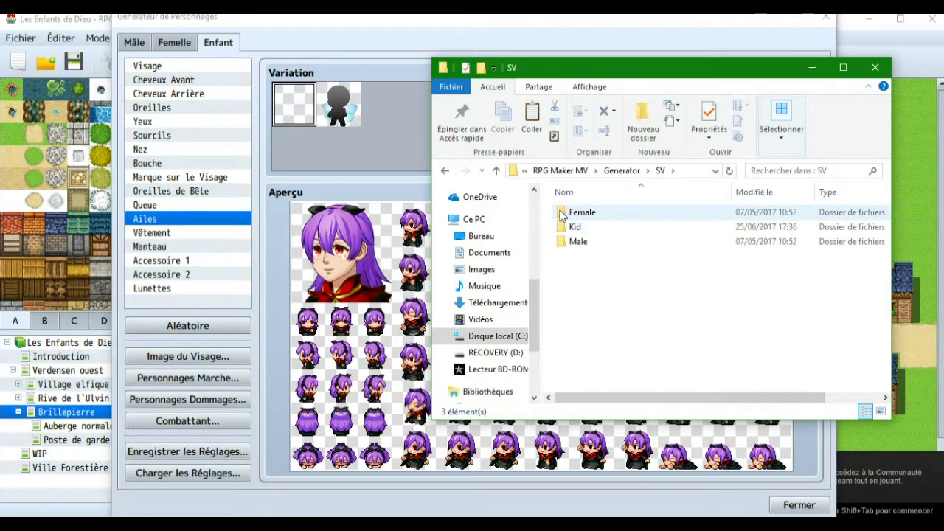
double_click(562, 213)
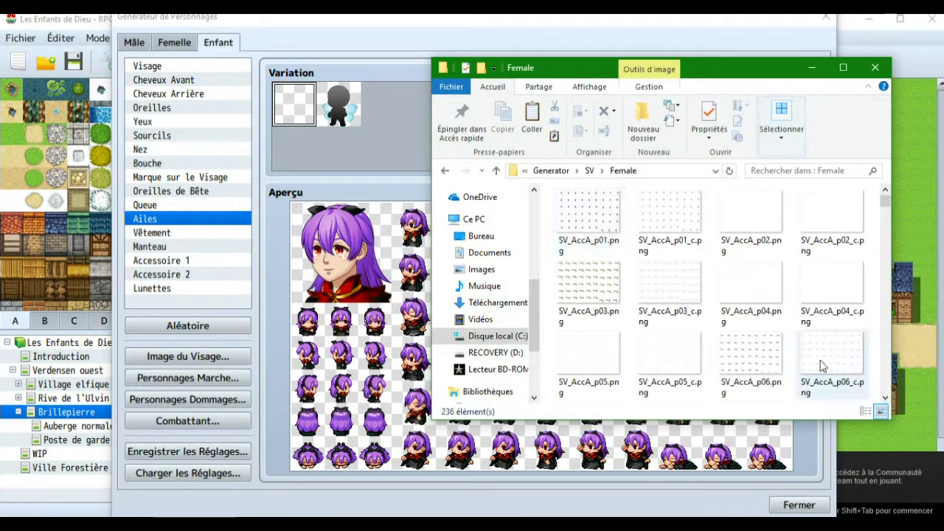
Find SV_Wing_p03.png among the female battler parts, preview its sprite sheet and close the preview.
scroll(822, 362, down, 5)
scroll(822, 362, down, 15)
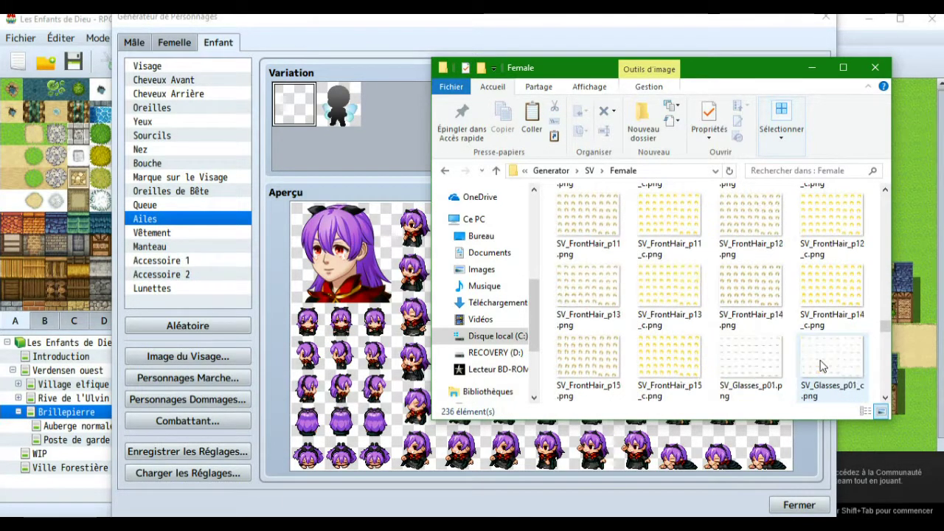
scroll(822, 362, down, 10)
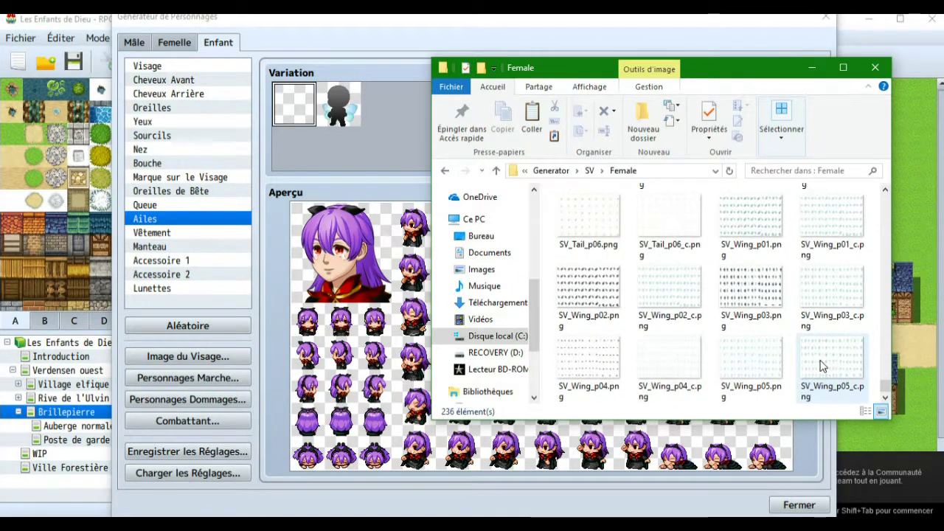
click(761, 292)
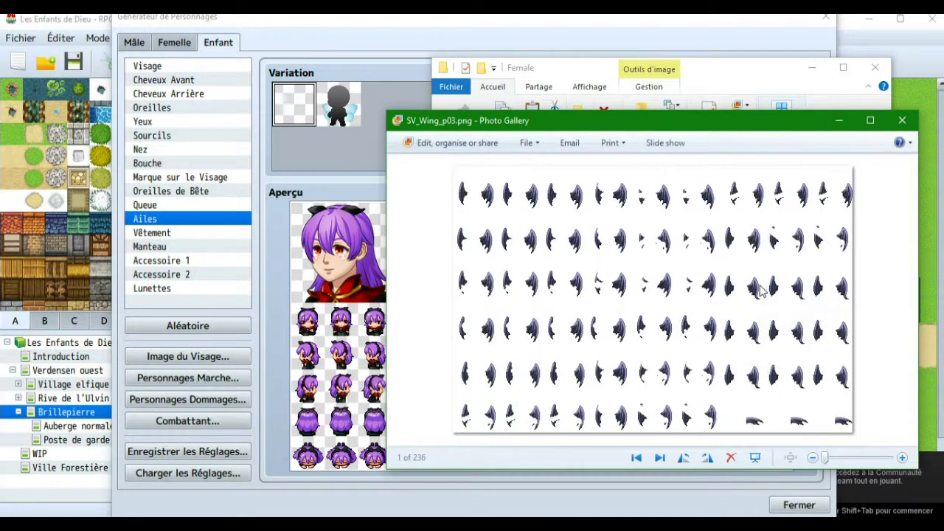
click(902, 121)
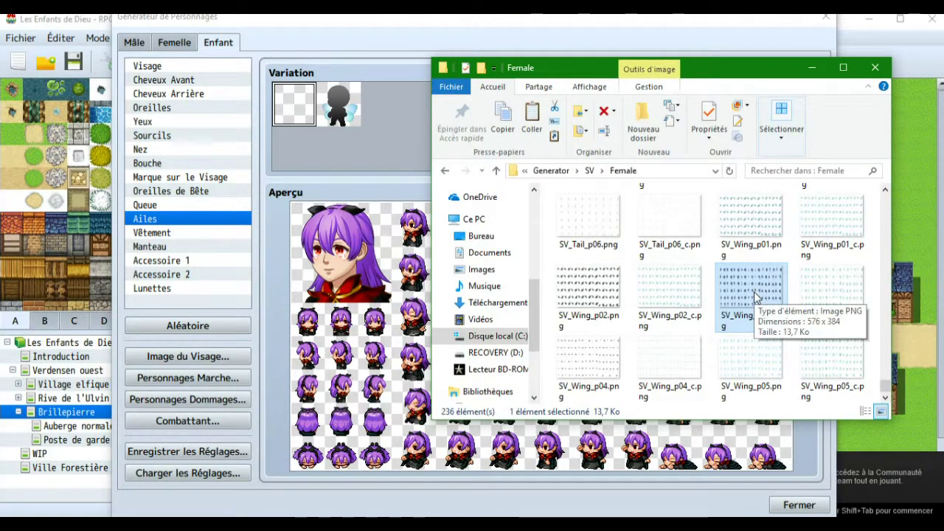
Copy SV_Wing_p03.png and SV_Wing_p03_c.png from the SV > Female folder into the Morceaux folder.
drag(873, 298, 771, 304)
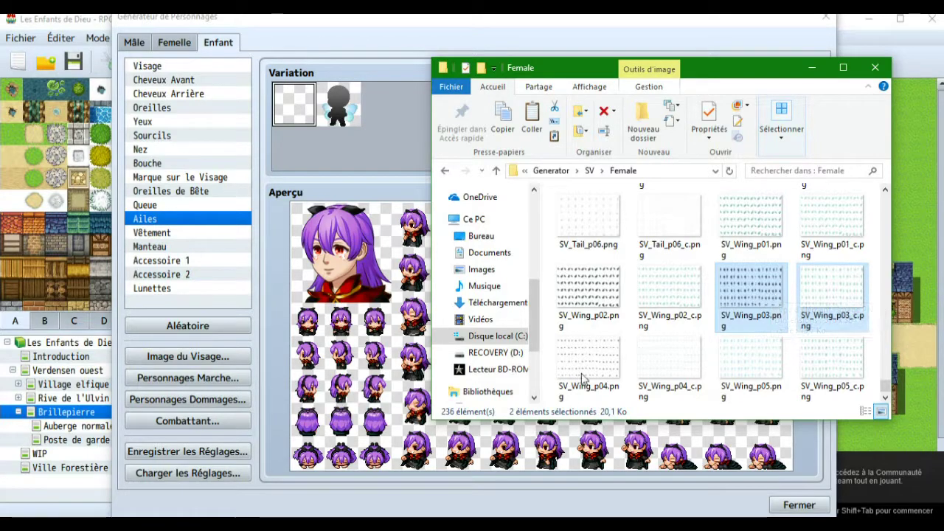
mouse_move(406, 522)
click(347, 465)
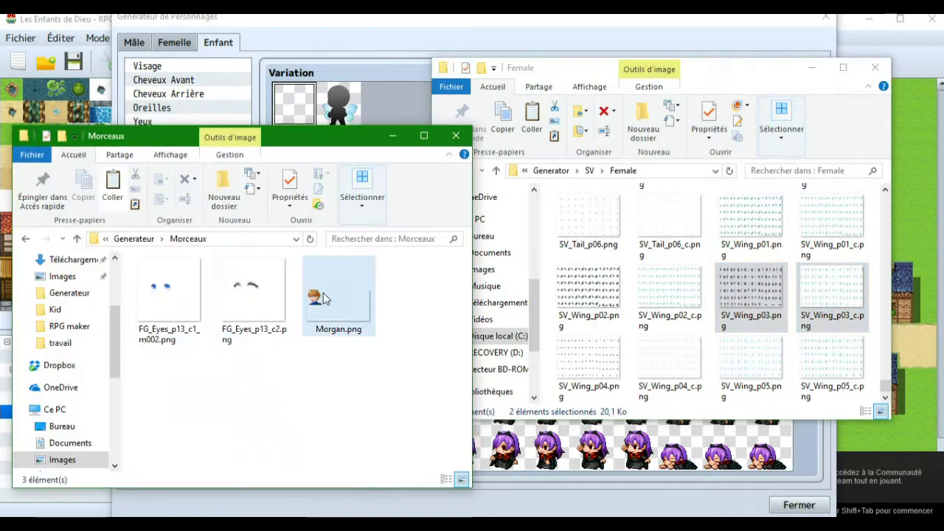
key(ctrl+v)
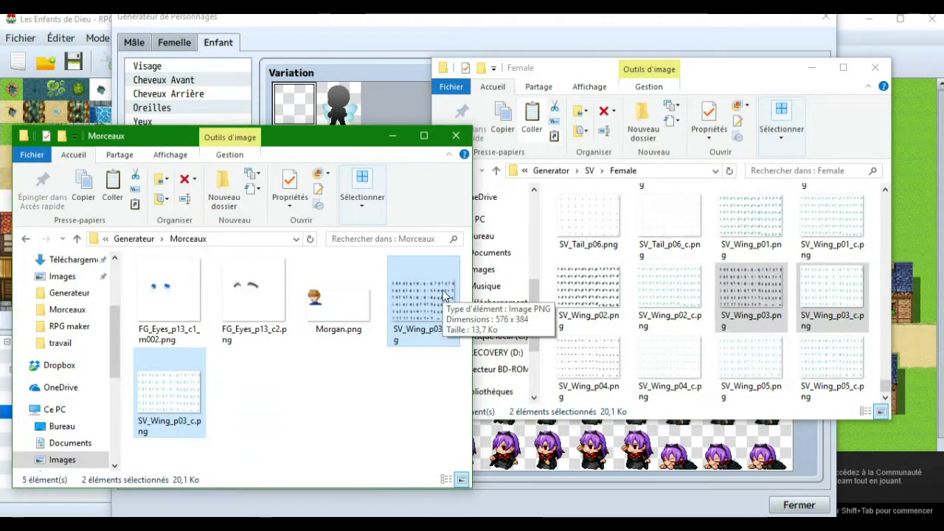
Preview SV_Wing_p03.png in Morceaux, and copy it together with SV_Wing_p03_c.png.
double_click(414, 314)
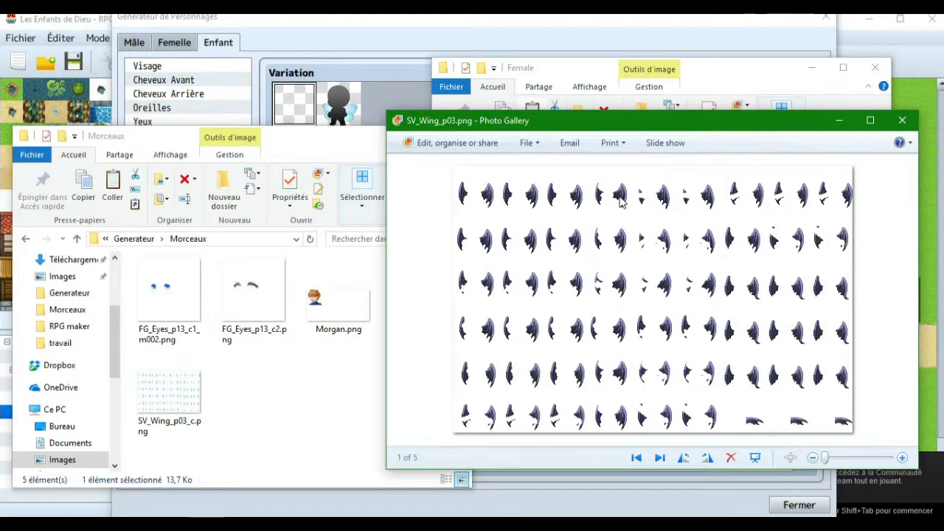
click(321, 386)
click(434, 308)
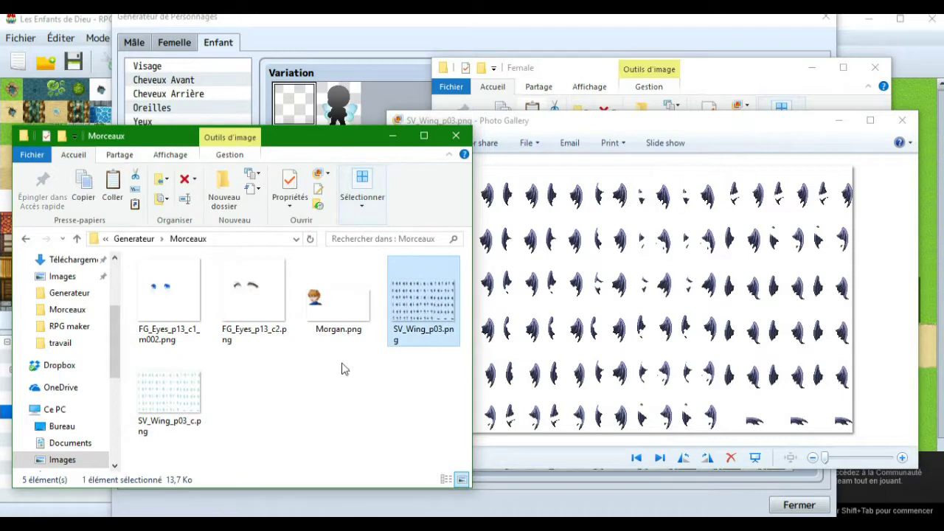
ctrl+click(190, 401)
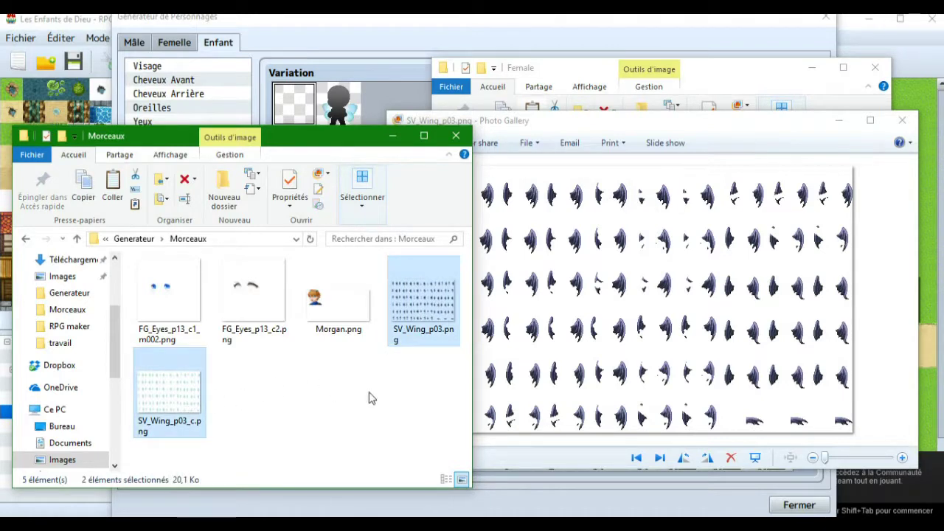
click(902, 120)
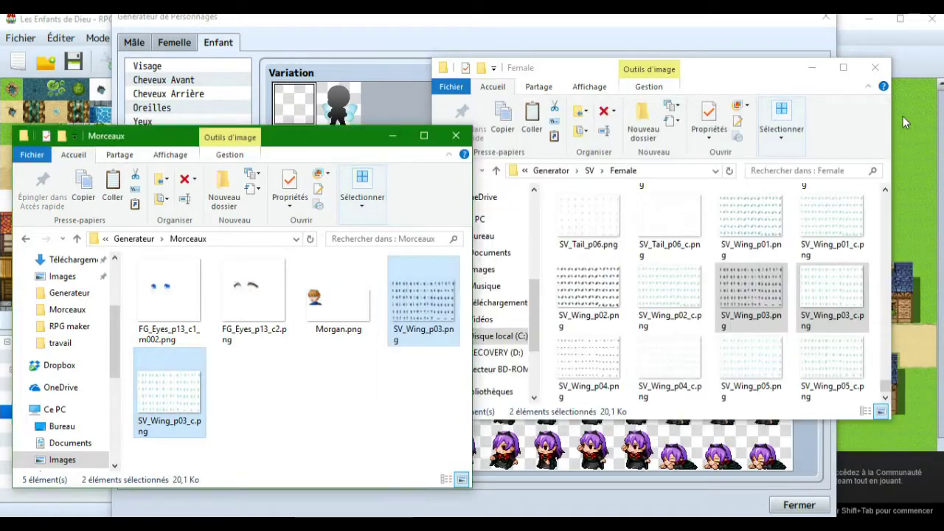
Paste the two bat wing battler files into the Generator > SV > Kid folder.
click(590, 170)
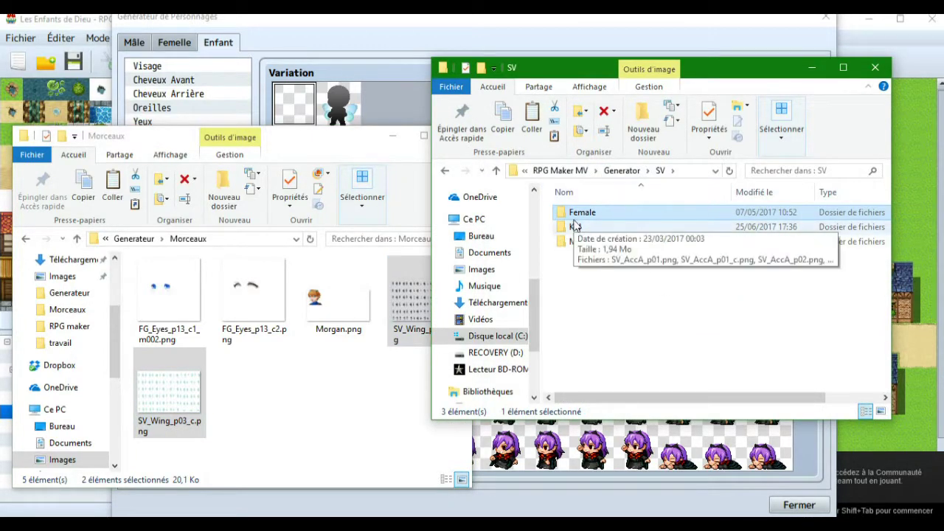
double_click(572, 227)
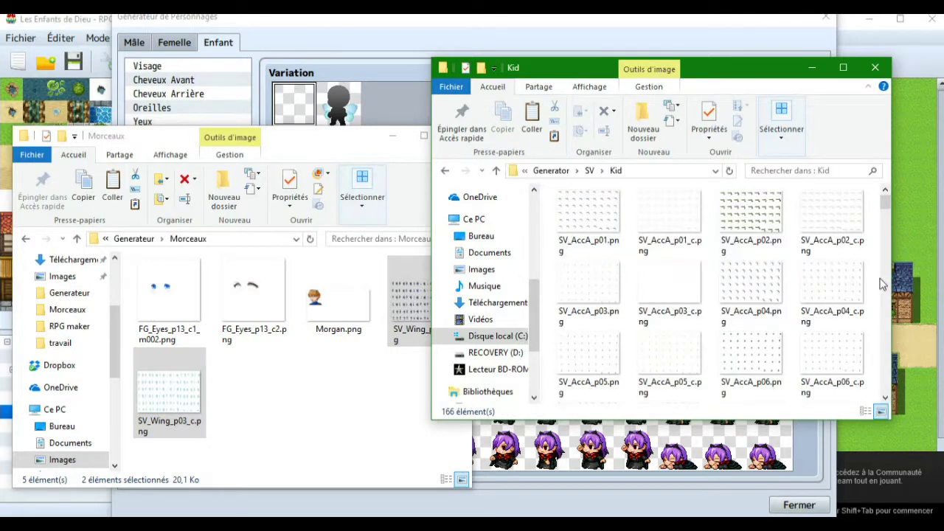
drag(886, 203, 882, 391)
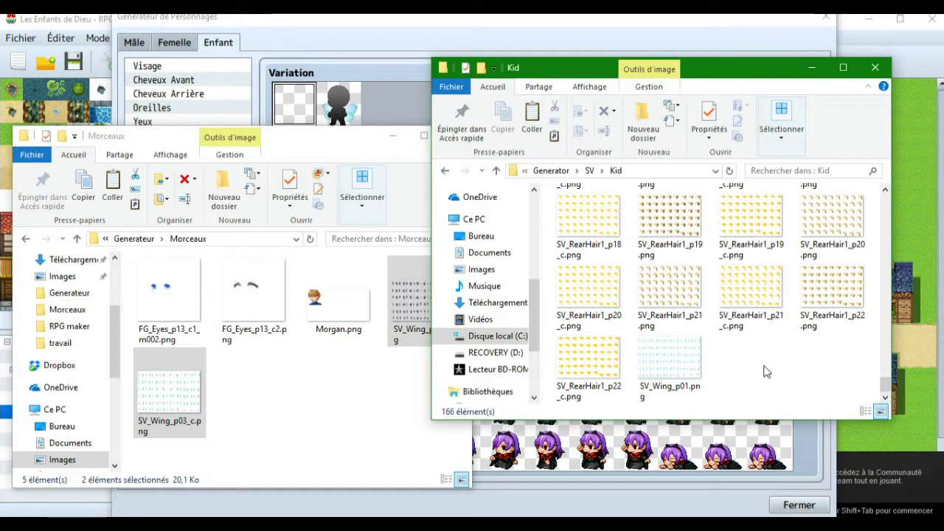
key(ctrl+v)
Rename the pasted SV_Wing_p03.png in the SV > Kid folder as SV_Wing_p02.png.
click(765, 394)
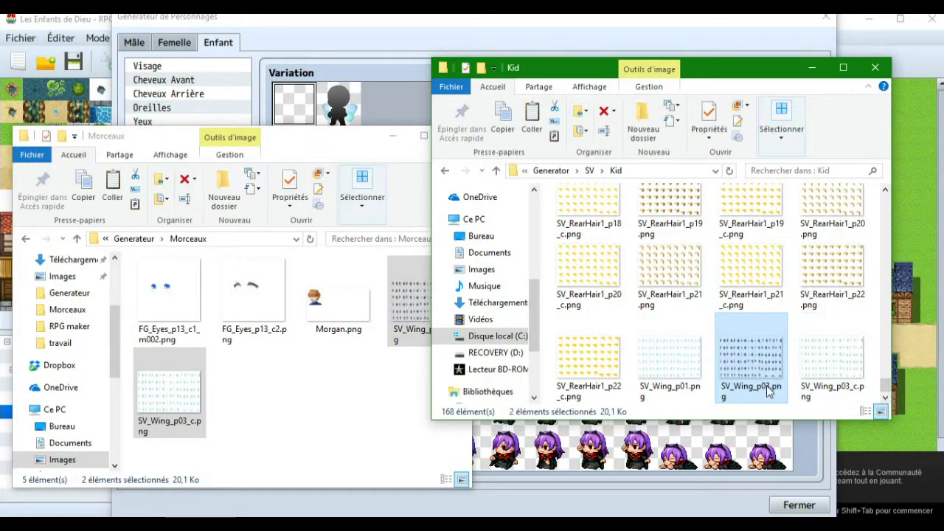
click(765, 387)
click(765, 386)
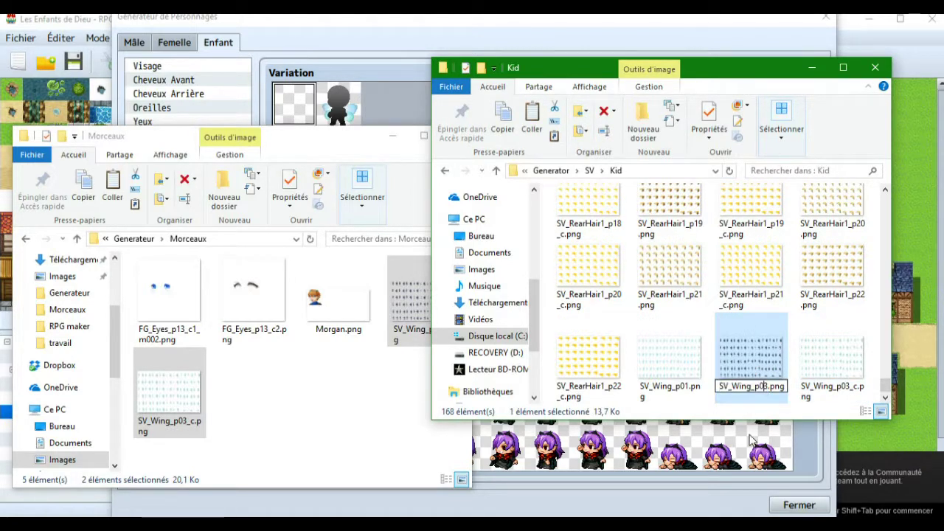
text(2)
key(Return)
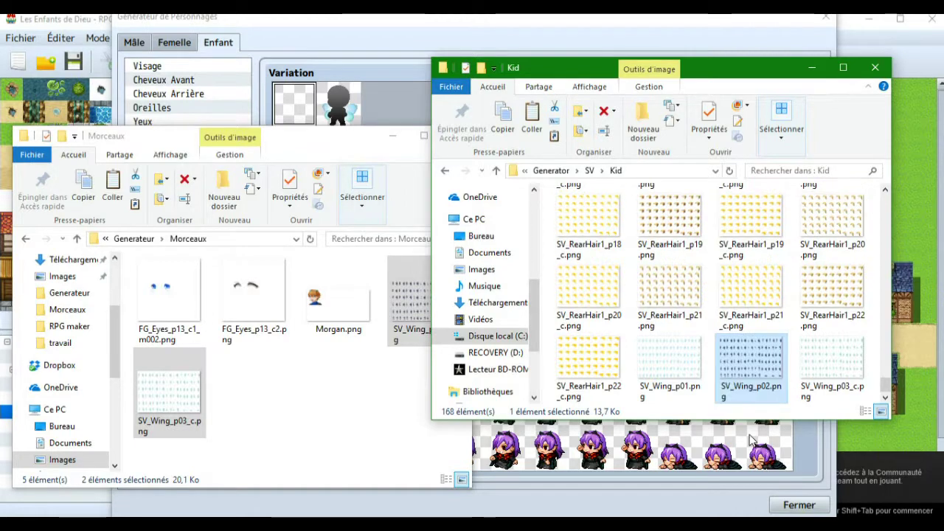
Rename the pasted SV_Wing_p03_c.png in the SV > Kid folder as SV_Wing_p02_c.png.
click(846, 395)
click(850, 391)
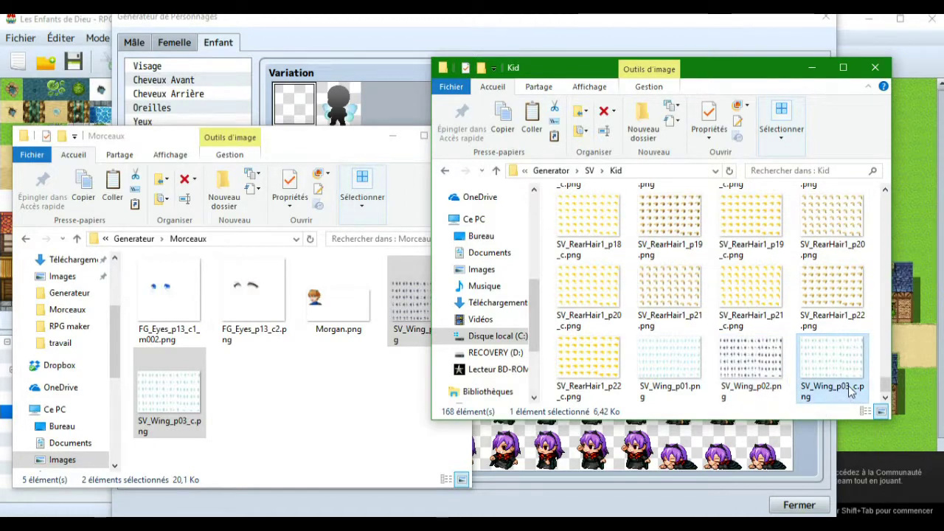
key(BackSpace)
text(2)
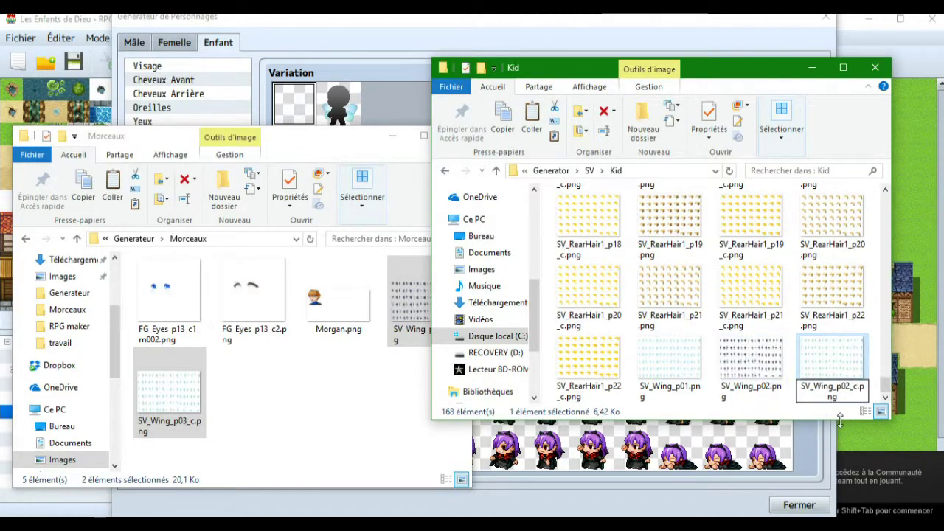
key(Return)
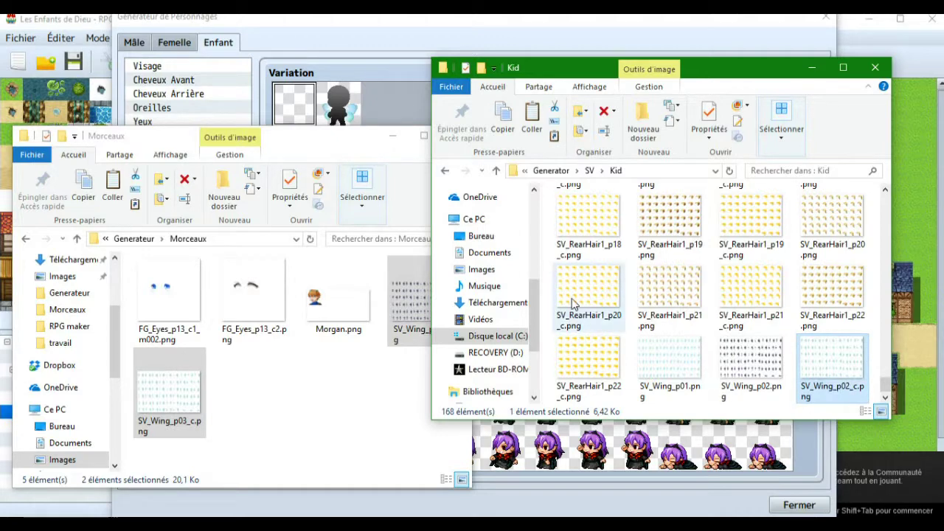
Go up to the Generator folder and open its TV > Female folder.
click(590, 172)
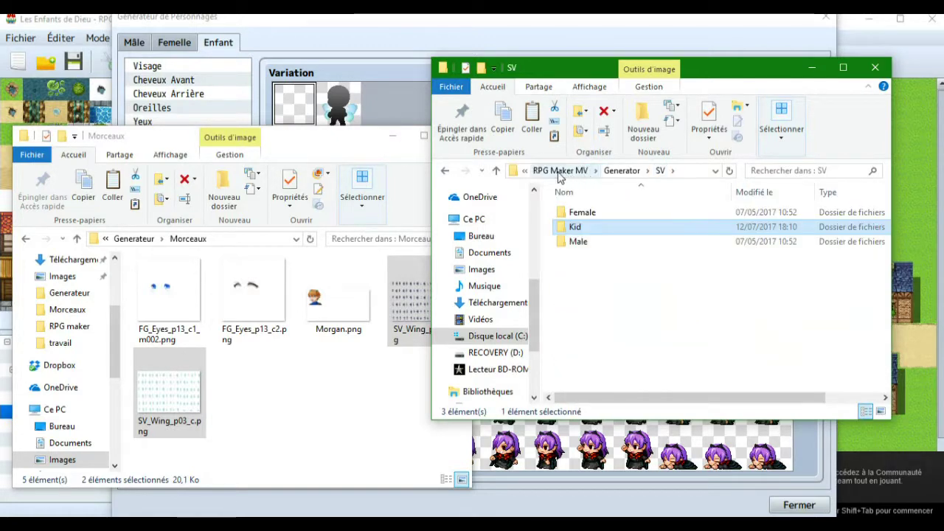
click(622, 171)
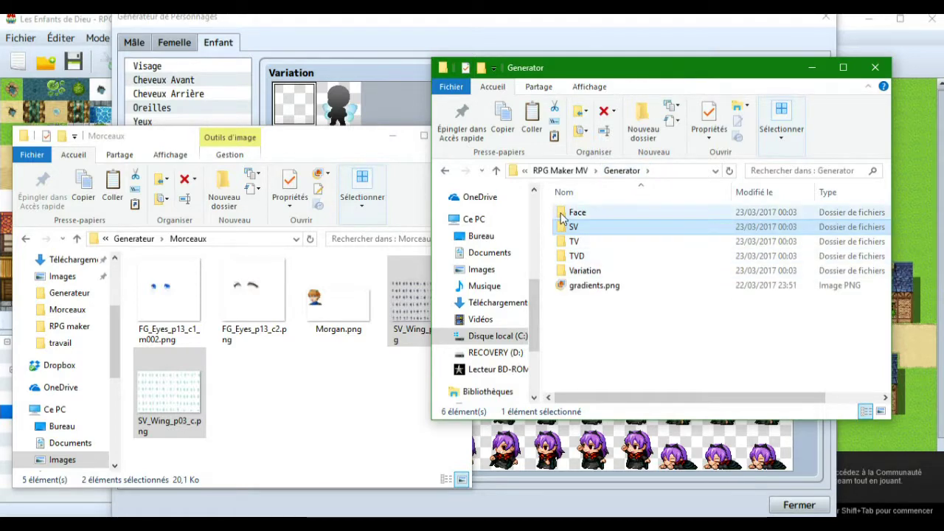
double_click(561, 243)
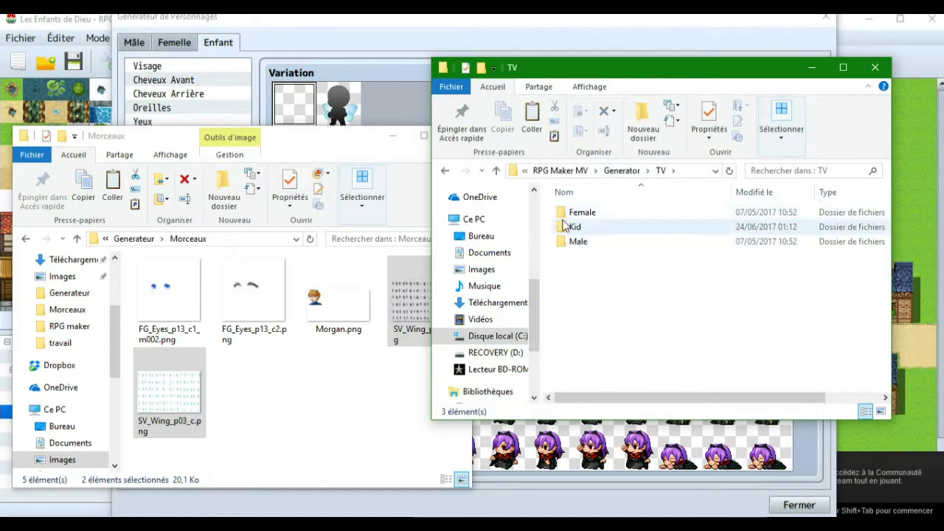
double_click(563, 214)
Find and select the bat wing files TV_Wing2_p03.png and TV_Wing2_p03_c.png in the TV > Female folder.
scroll(706, 310, down, 10)
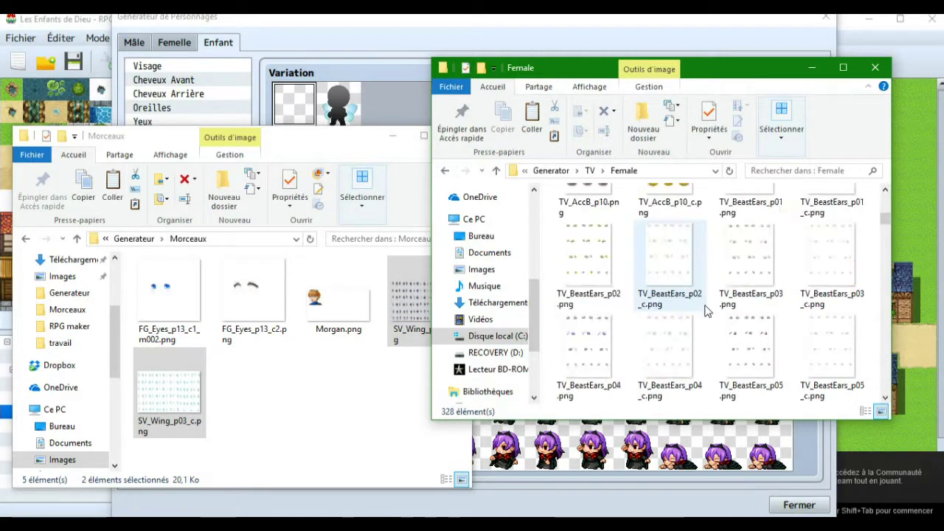
scroll(706, 310, down, 12)
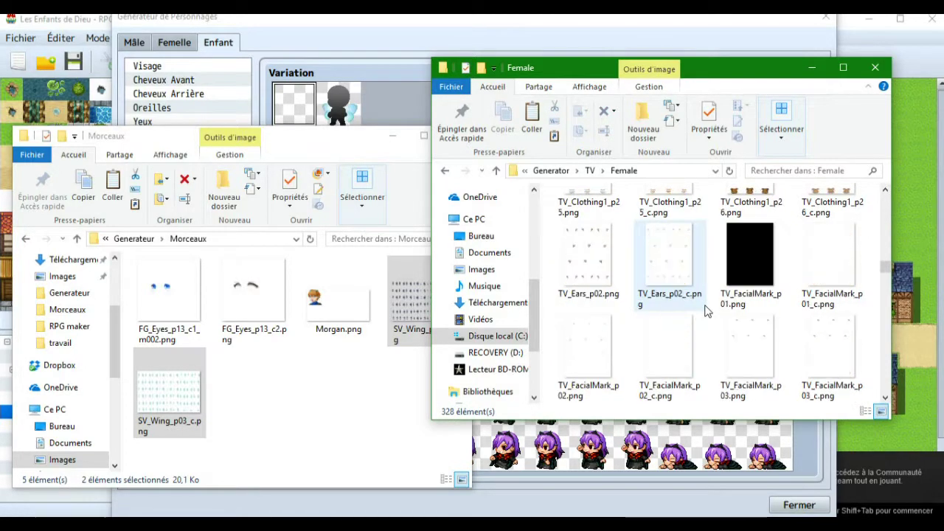
scroll(706, 309, down, 15)
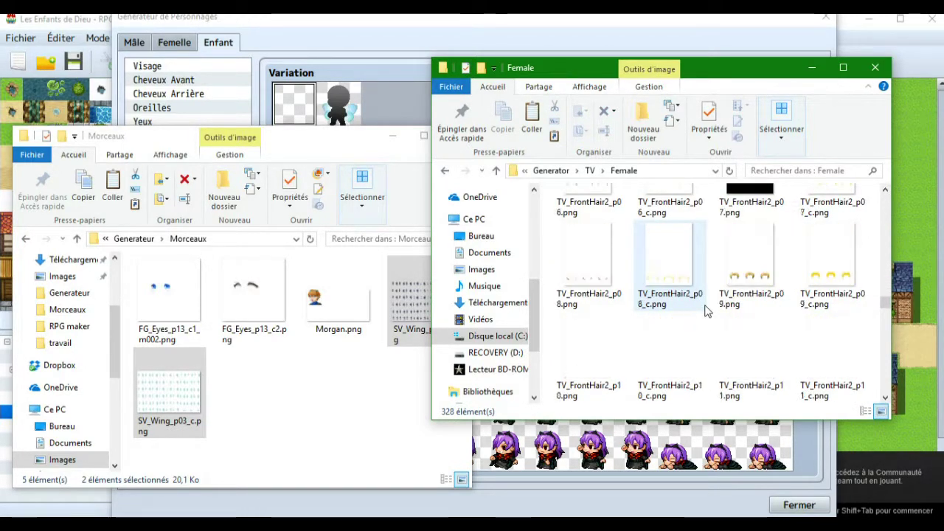
scroll(706, 310, down, 12)
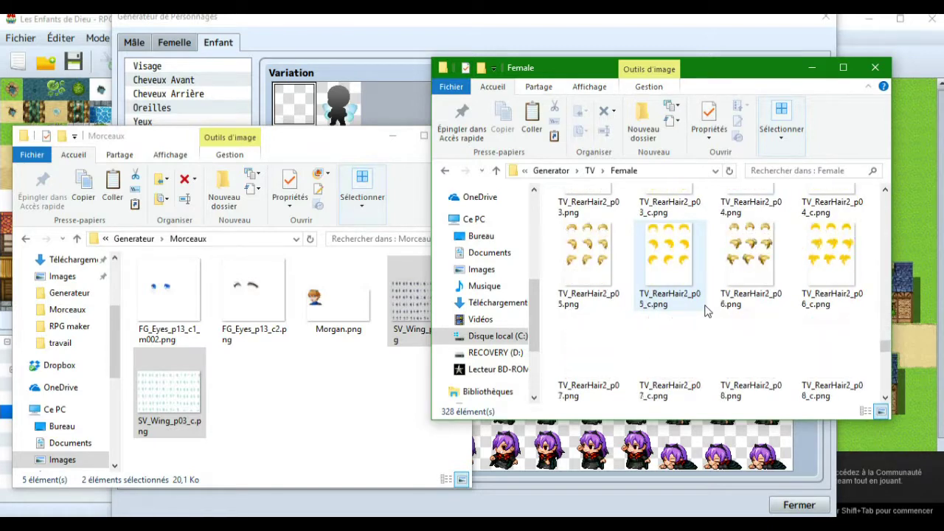
scroll(706, 310, down, 8)
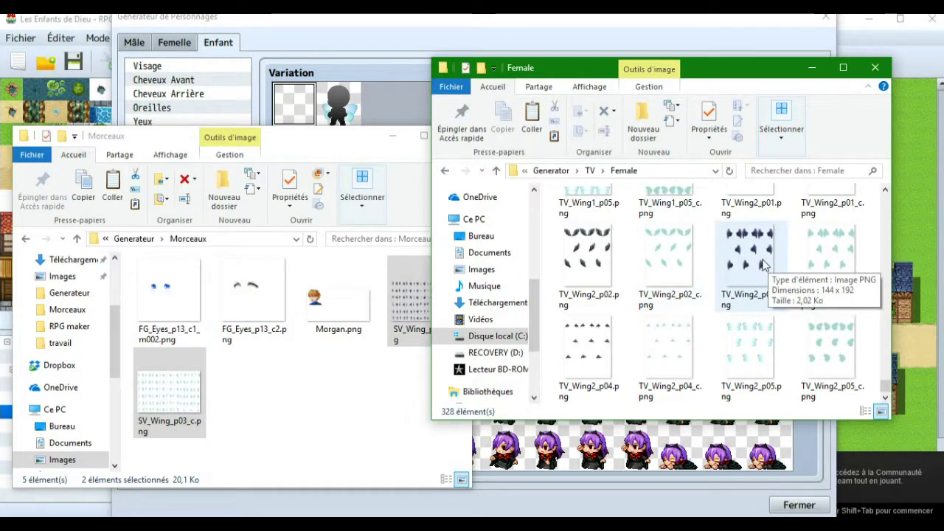
click(844, 267)
ctrl+click(731, 264)
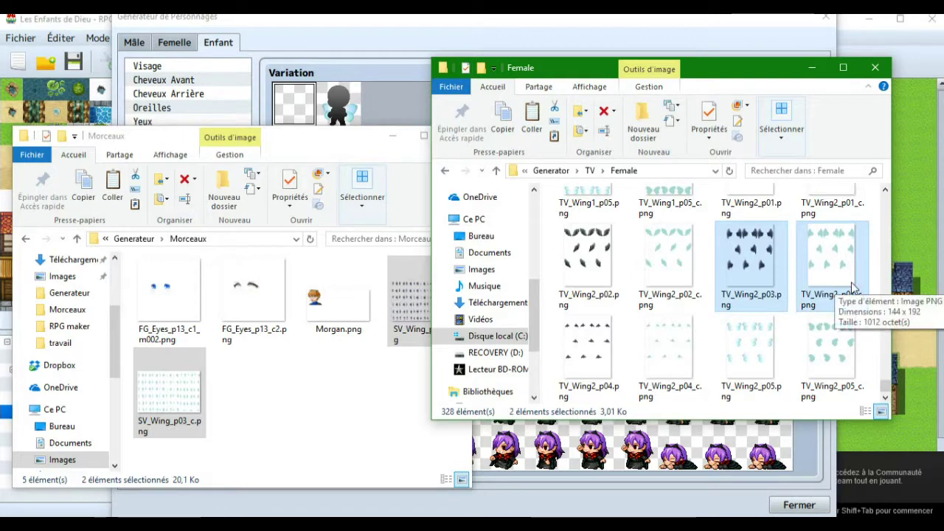
Add TV_Wing1_p03.png and TV_Wing1_p03_c.png to the selection and copy all four wing files.
scroll(851, 282, up, 3)
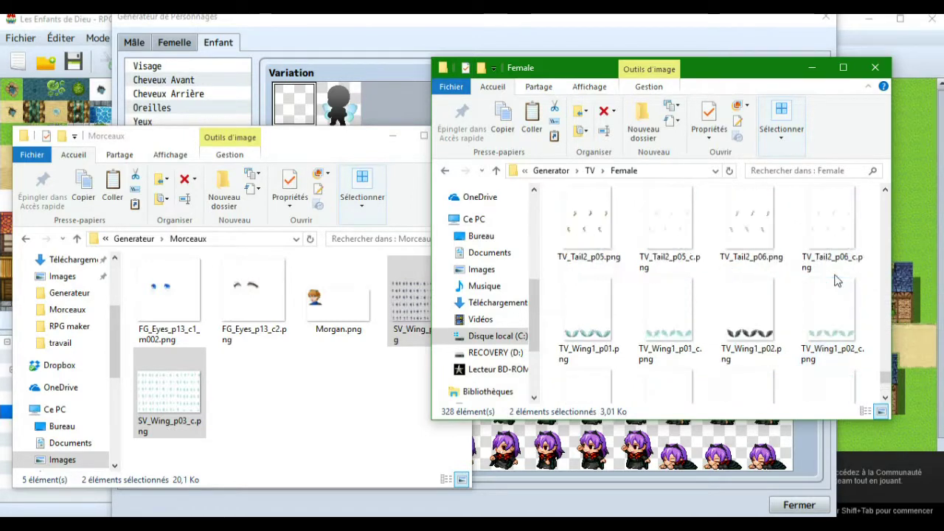
scroll(837, 280, down, 1)
ctrl+click(677, 333)
ctrl+click(583, 360)
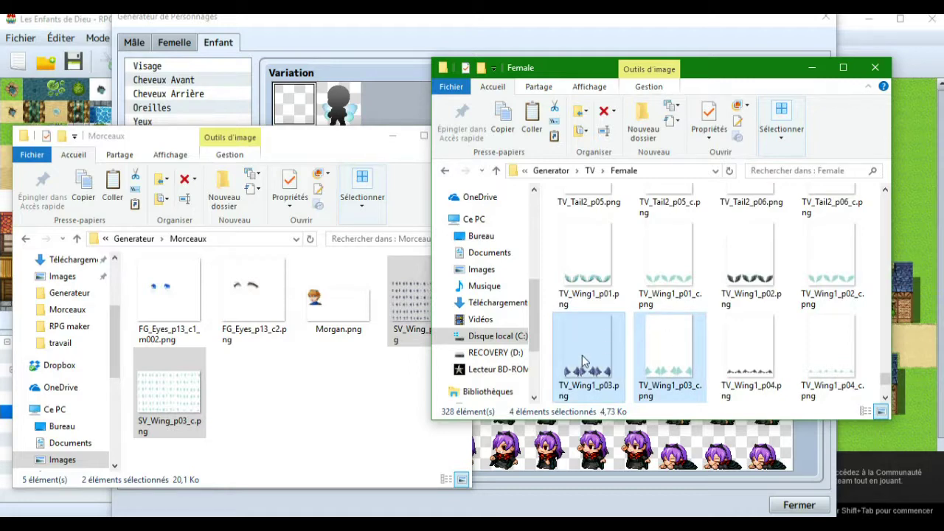
Paste the four copied bat wing files into the Generator > TV > Kid folder.
click(590, 170)
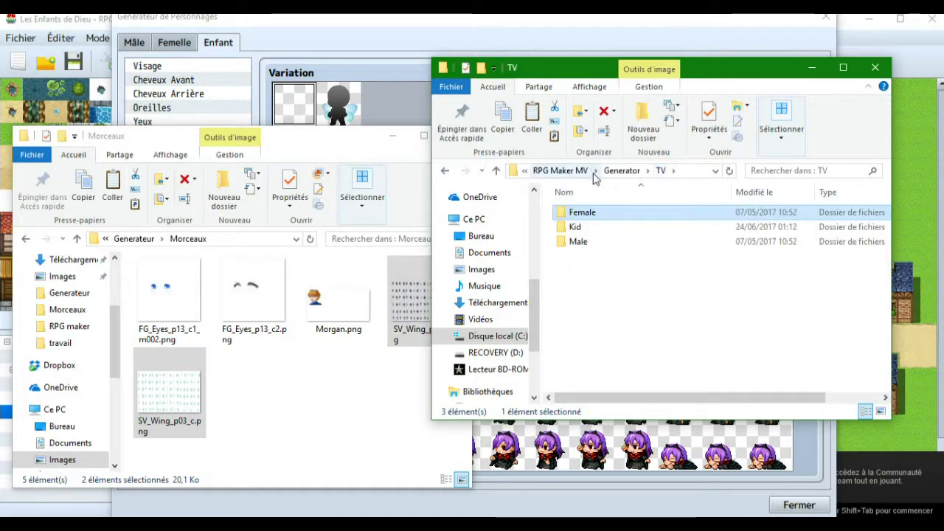
double_click(573, 229)
drag(887, 202, 887, 409)
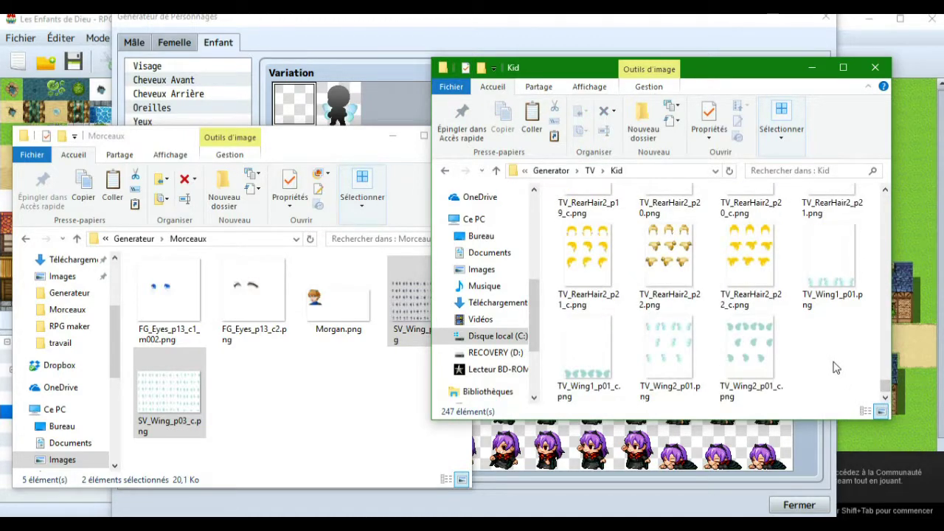
key(ctrl+v)
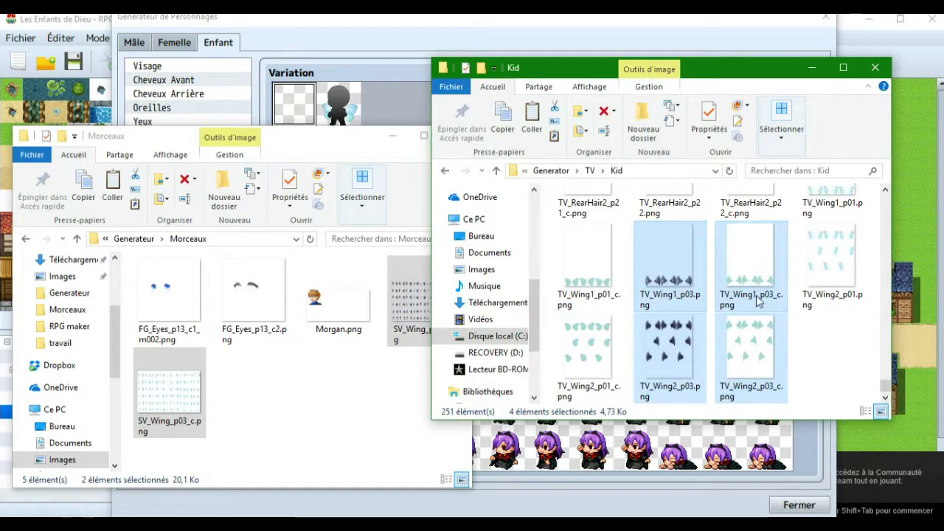
Rename the pasted TV_Wing1_p03.png in the TV > Kid folder as TV_Wing1_p02.png.
click(693, 298)
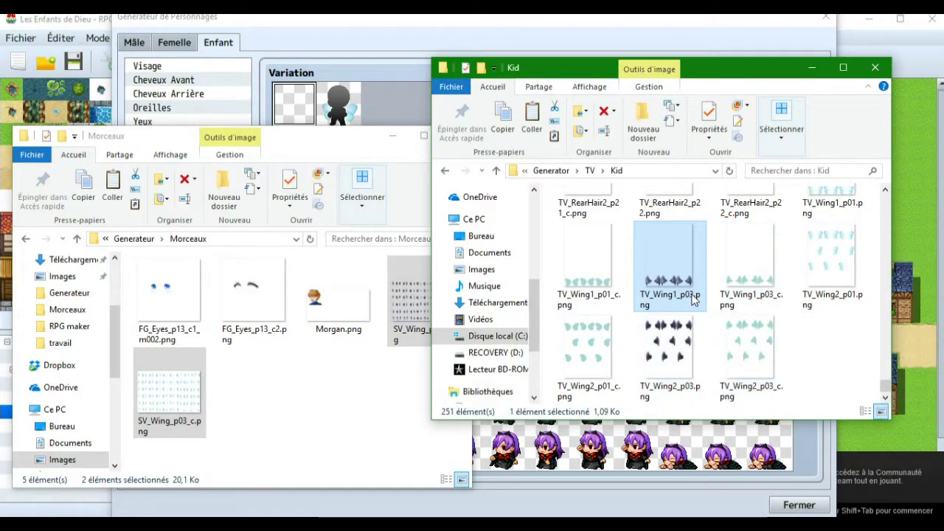
click(692, 297)
key(BackSpace)
text(2)
key(Return)
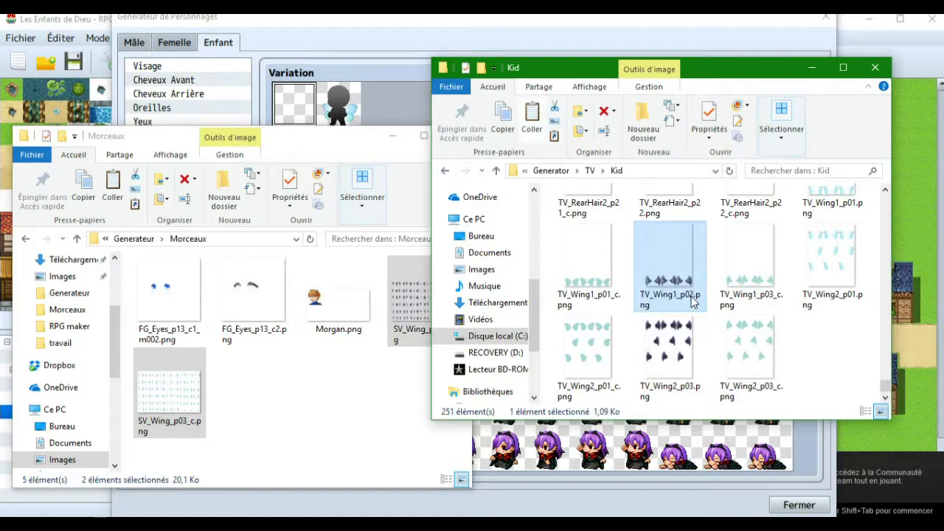
Rename the pasted TV_Wing1_p03_c.png in the TV > Kid folder as TV_Wing1_p02_c.png.
click(774, 297)
click(773, 297)
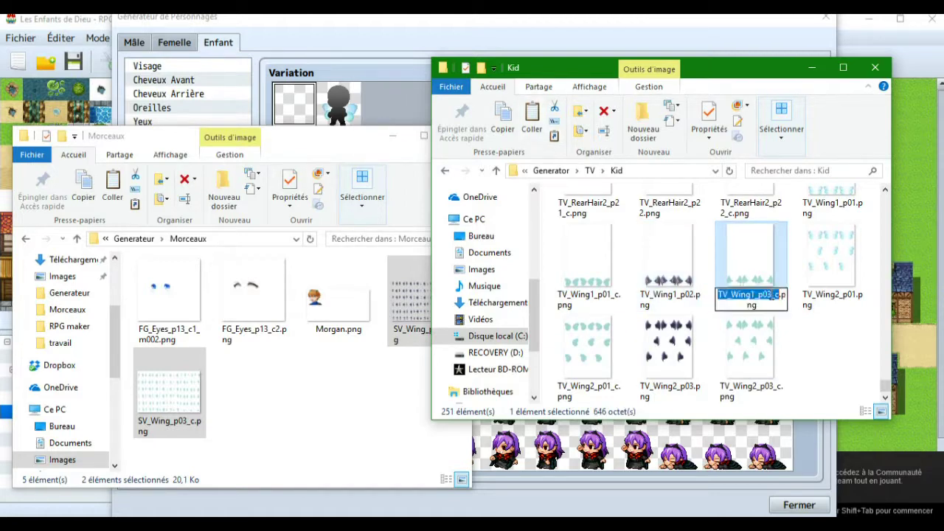
click(771, 295)
text(2)
key(Return)
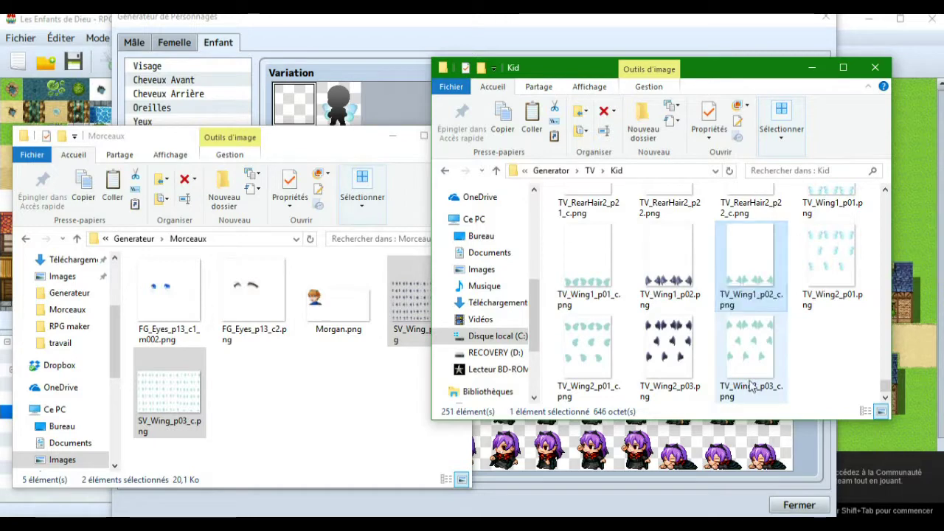
Rename the pasted TV_Wing2_p03_c.png in the TV > Kid folder as TV_Wing2_p02_c.png.
click(770, 390)
click(773, 390)
click(772, 386)
key(Return)
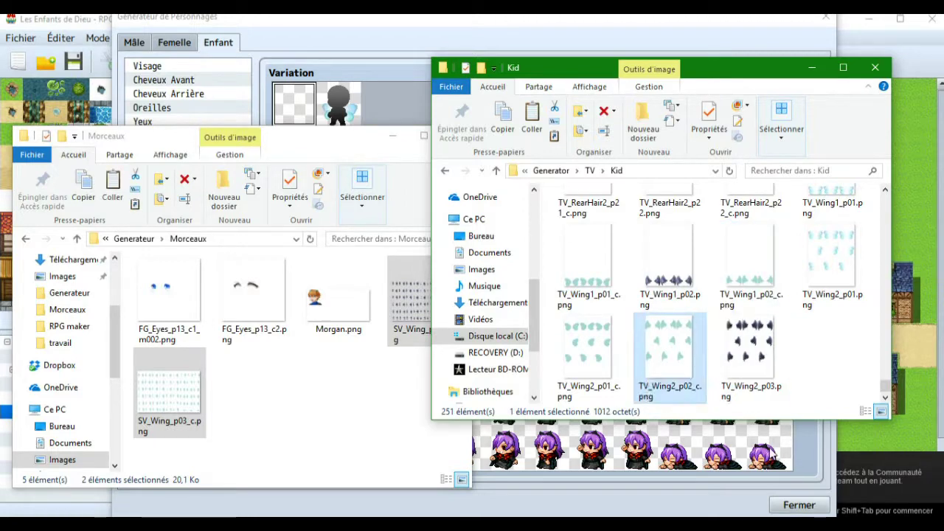
click(775, 393)
right_click(775, 393)
key(Escape)
double_click(775, 393)
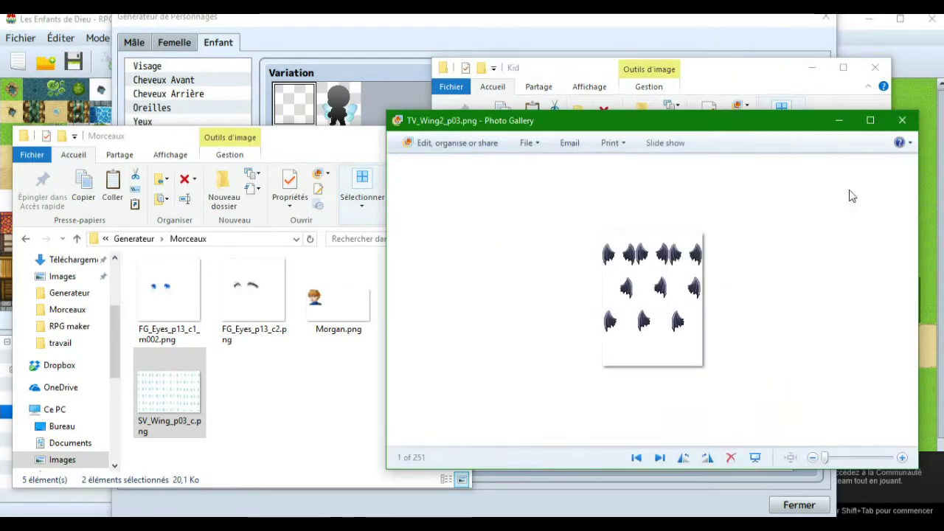
click(903, 120)
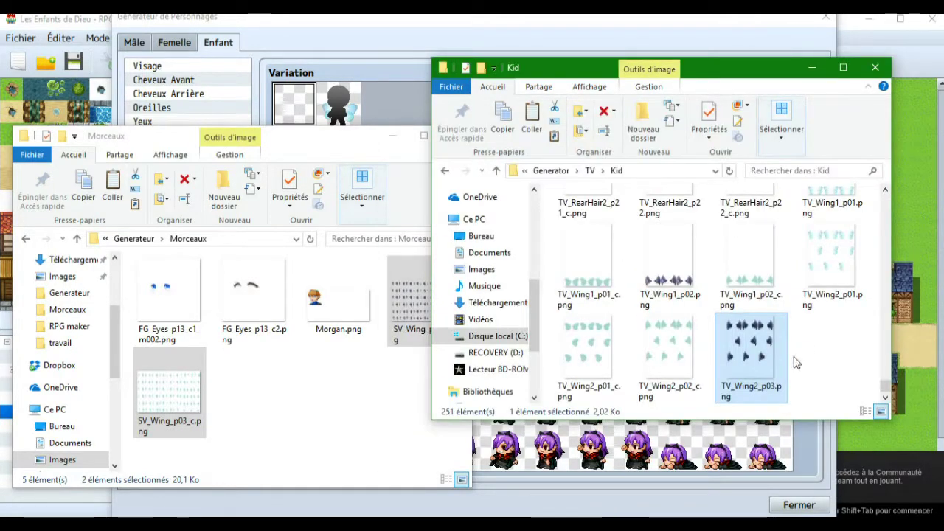
Rename the pasted TV_Wing2_p03.png in the TV > Kid folder as TV_Wing2_p02.png.
click(775, 392)
click(770, 385)
key(BackSpace)
text(2)
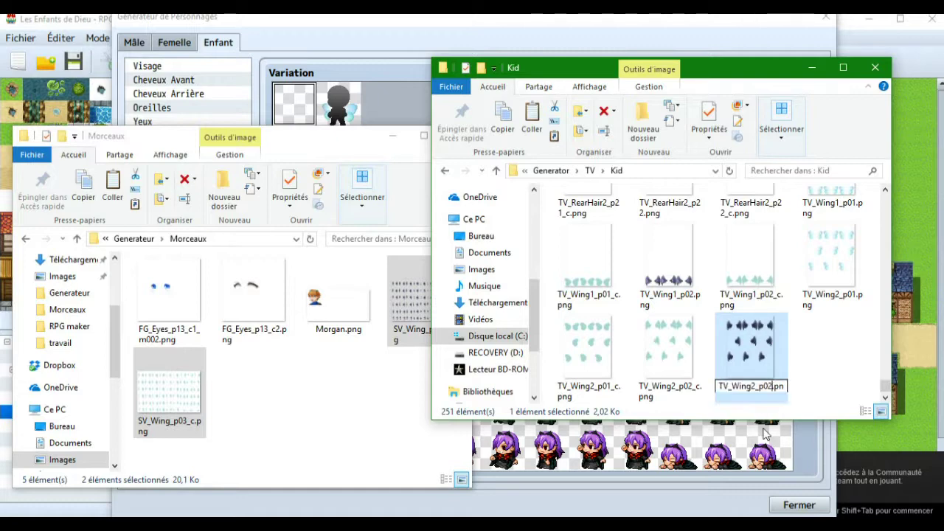
key(Return)
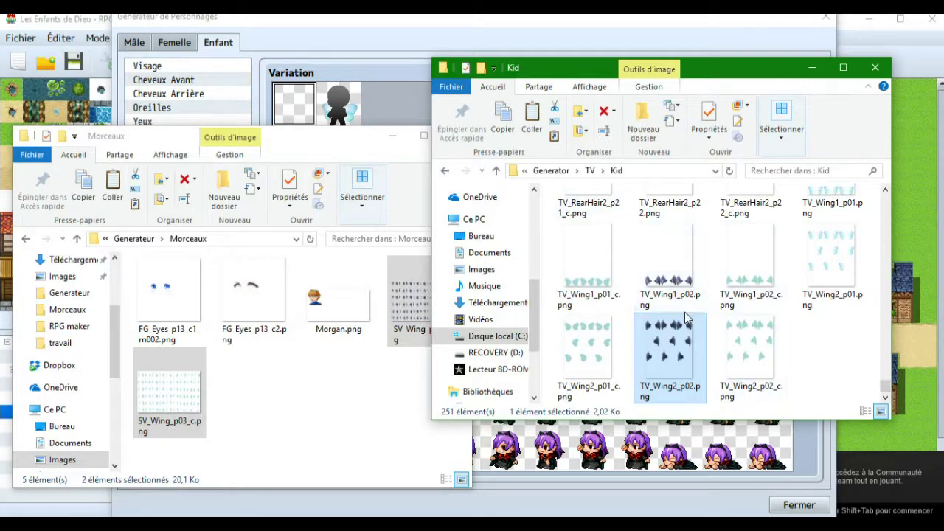
Return to the Generator folder and open its TVD > Female folder.
click(591, 171)
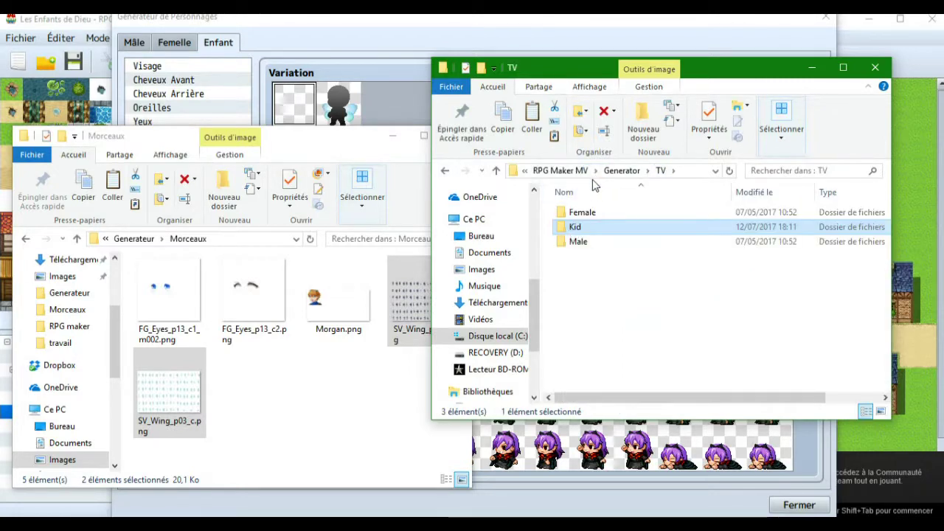
click(622, 170)
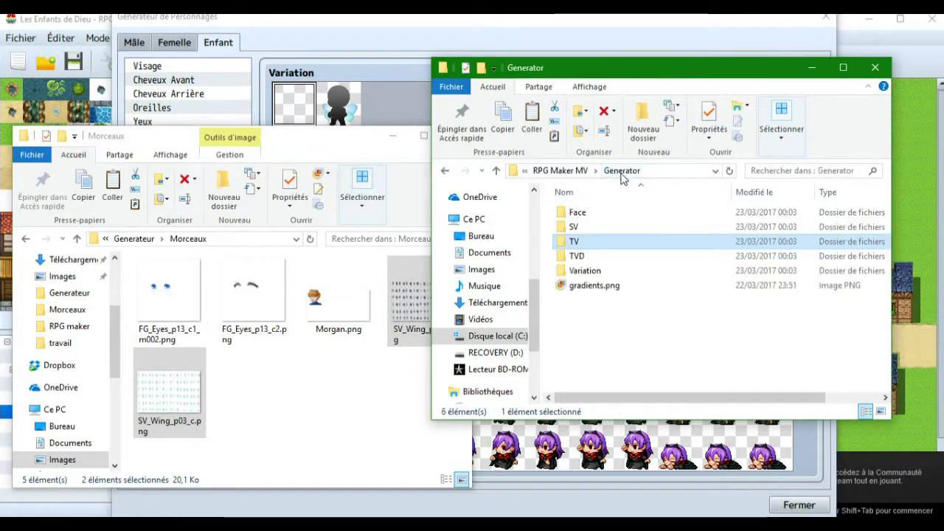
double_click(565, 256)
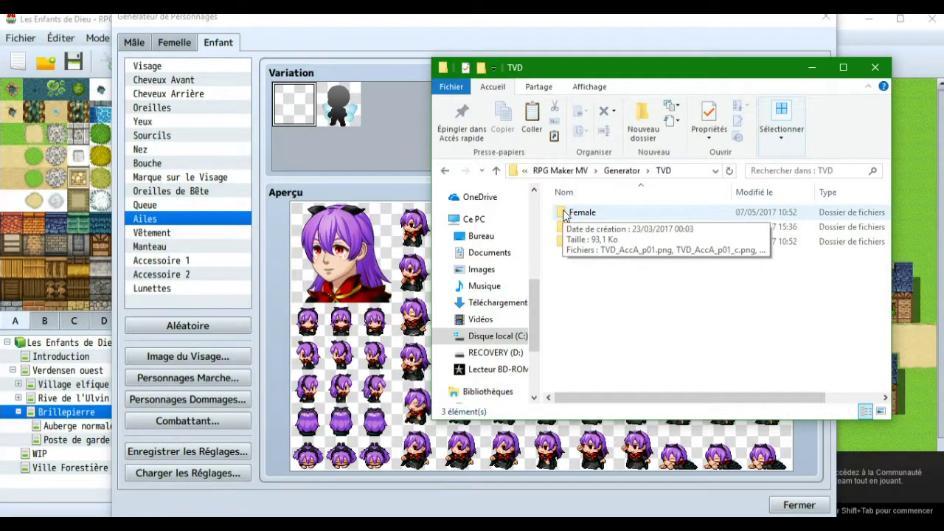
double_click(565, 214)
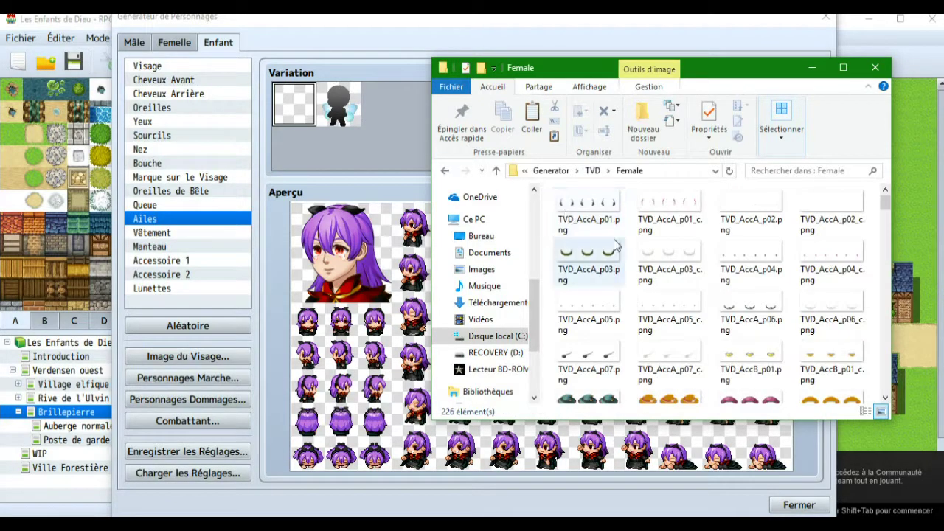
Copy the bat wing files TVD_Wing_p03.png and TVD_Wing_p03_c.png from the TVD > Female folder.
drag(885, 198, 886, 395)
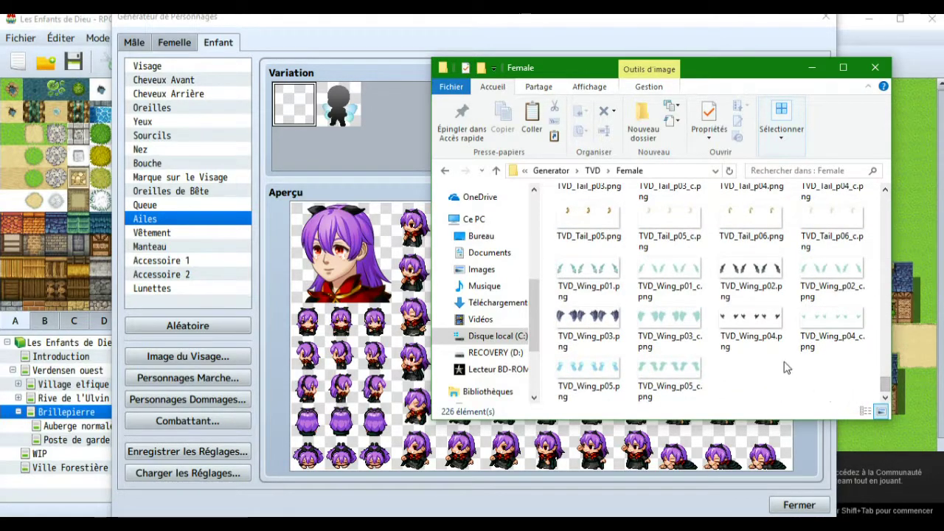
click(598, 324)
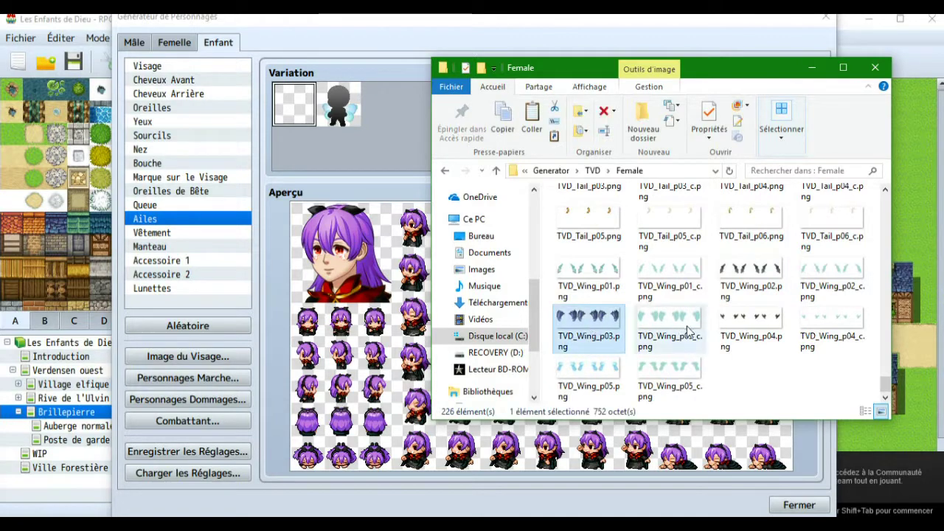
ctrl+click(680, 331)
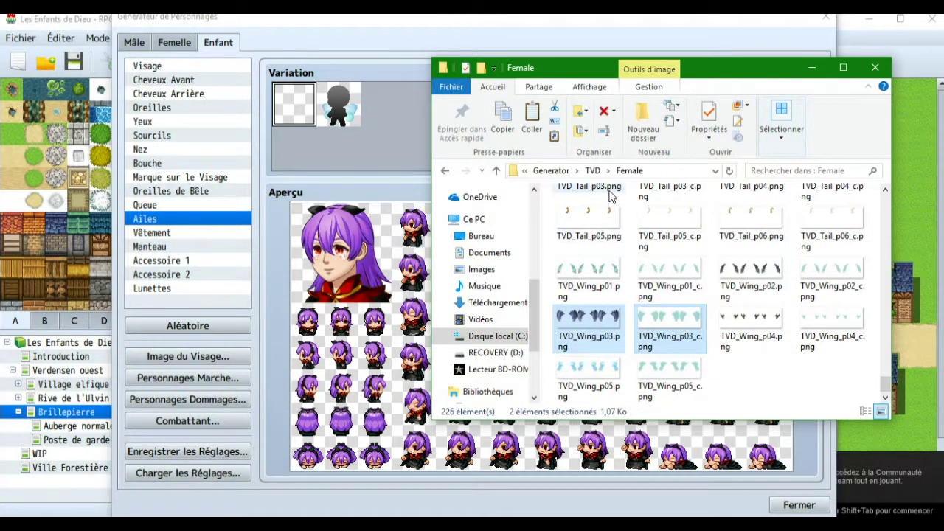
Paste the copied bat wing files into the TVD > Kid folder.
click(593, 172)
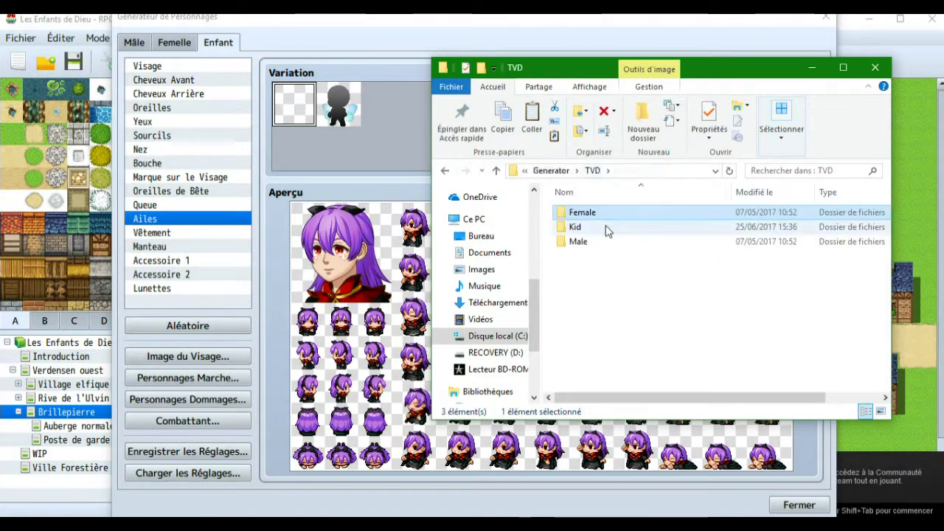
double_click(563, 230)
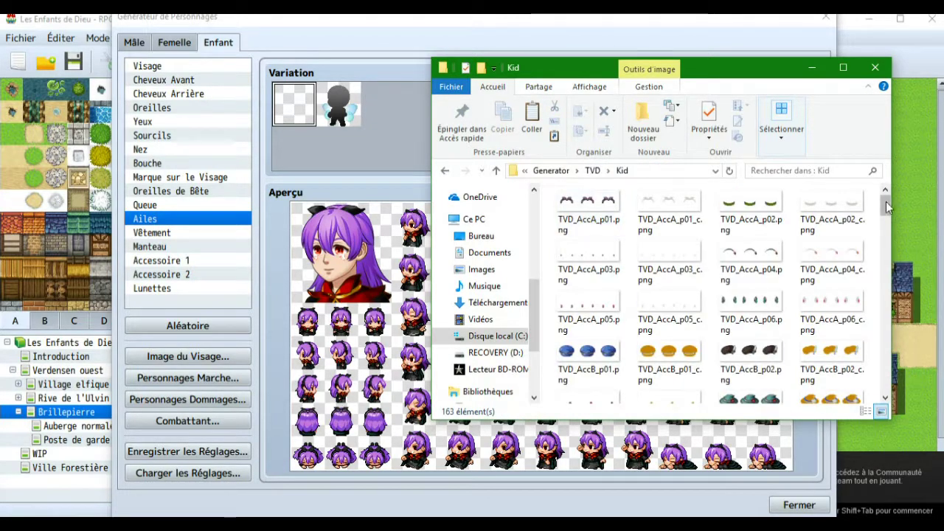
drag(886, 202, 890, 355)
scroll(856, 369, down, 10)
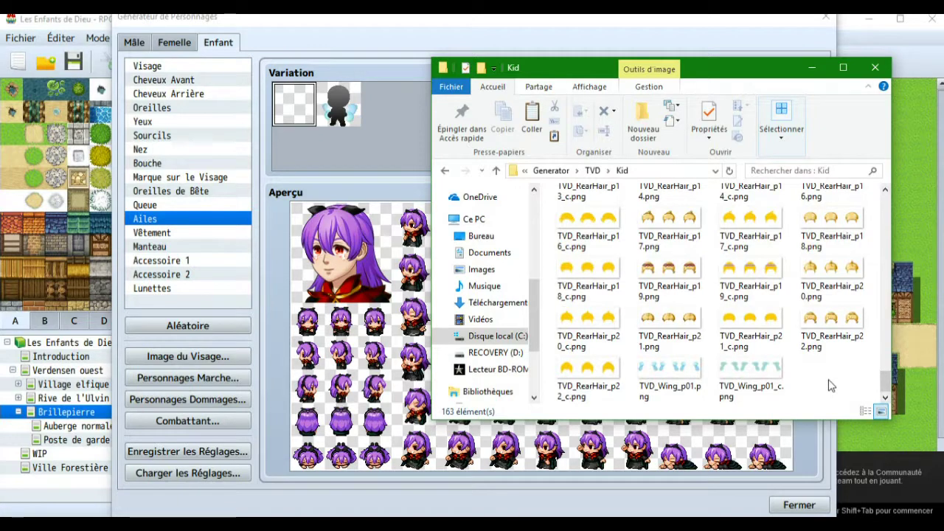
click(833, 341)
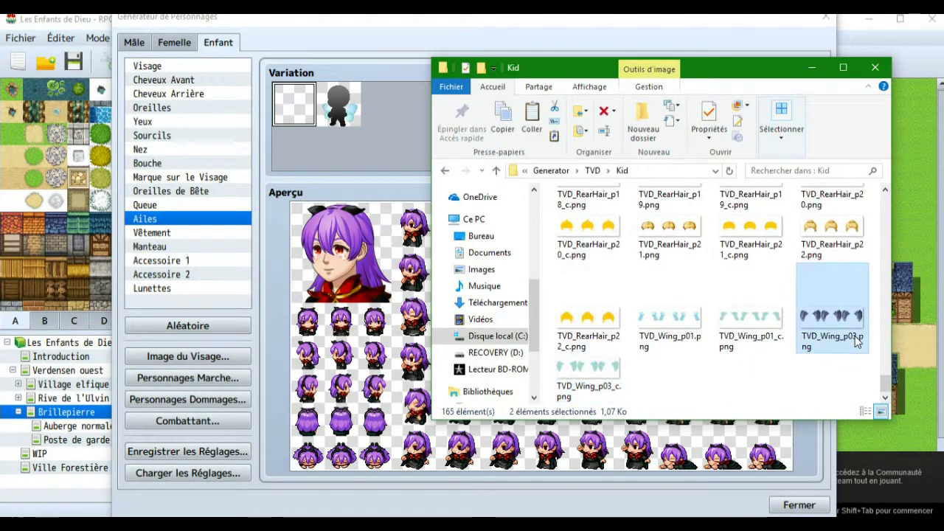
Rename the pasted TVD_Wing_p03.png in the TVD > Kid folder as TVD_Wing_p02.png.
click(853, 341)
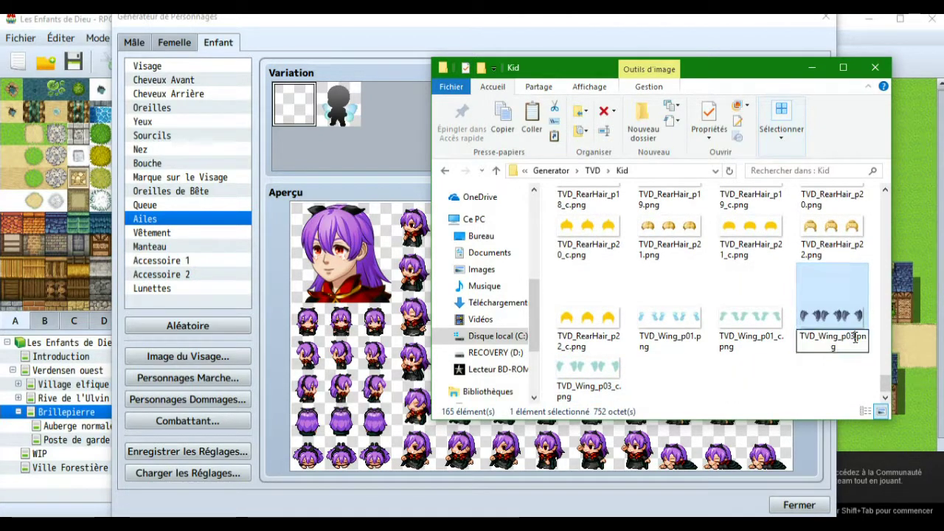
key(Right)
key(BackSpace)
text(2)
key(Return)
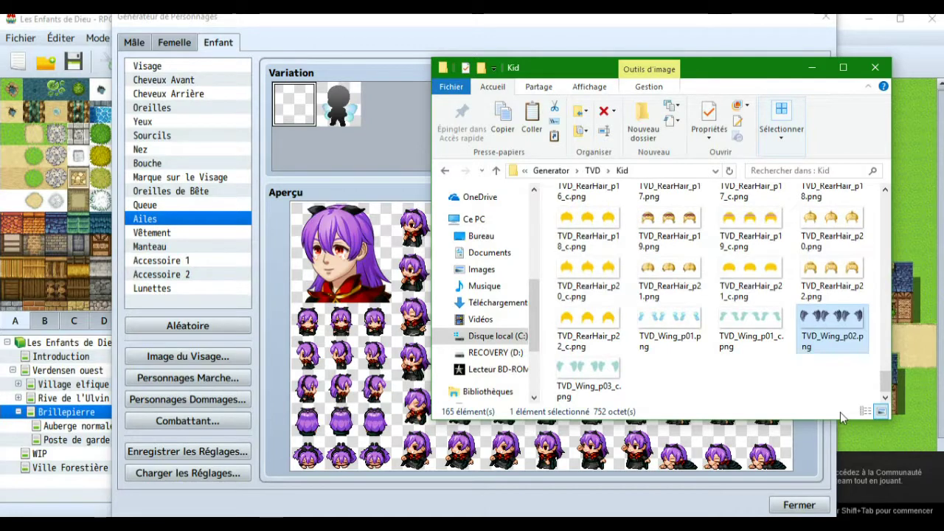
Rename the pasted TVD_Wing_p03_c.png in the TVD > Kid folder as TVD_Wing_p02_c.png.
click(610, 392)
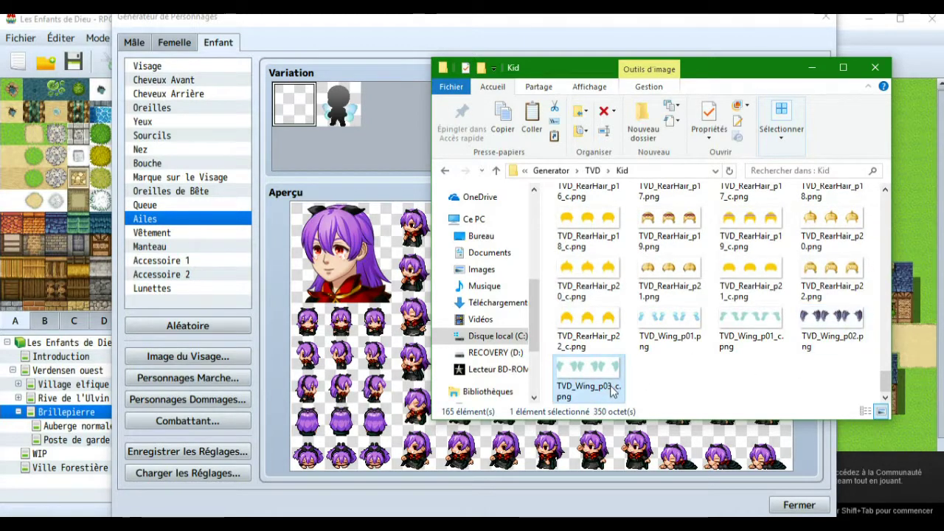
click(609, 391)
key(Right)
key(Left)
key(Left)
key(BackSpace)
text(2)
key(Return)
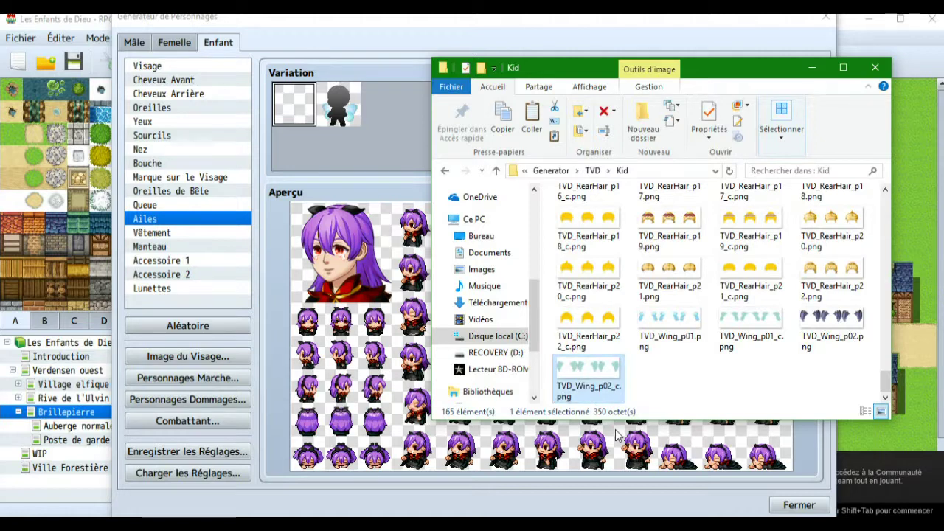
Return to the Generator folder and recheck the child's Ailes variations in the RPG Maker MV character generator.
click(594, 170)
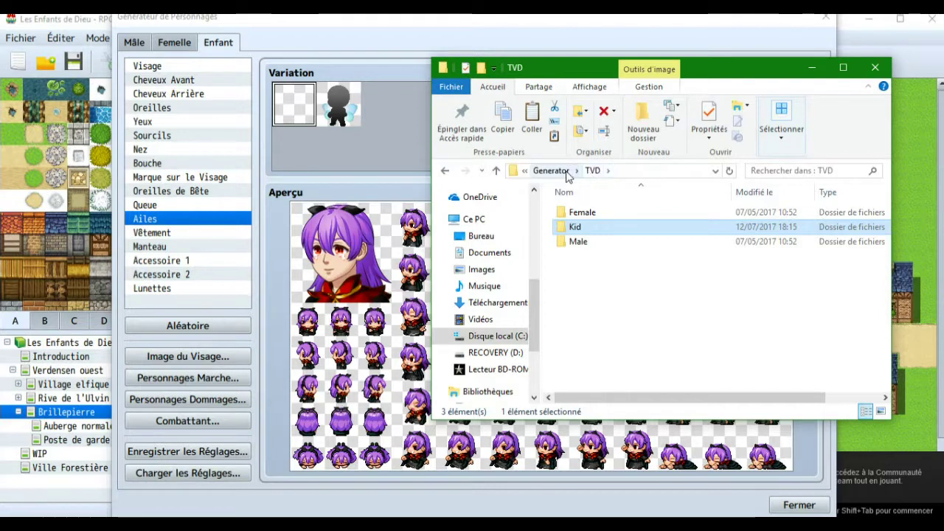
click(567, 172)
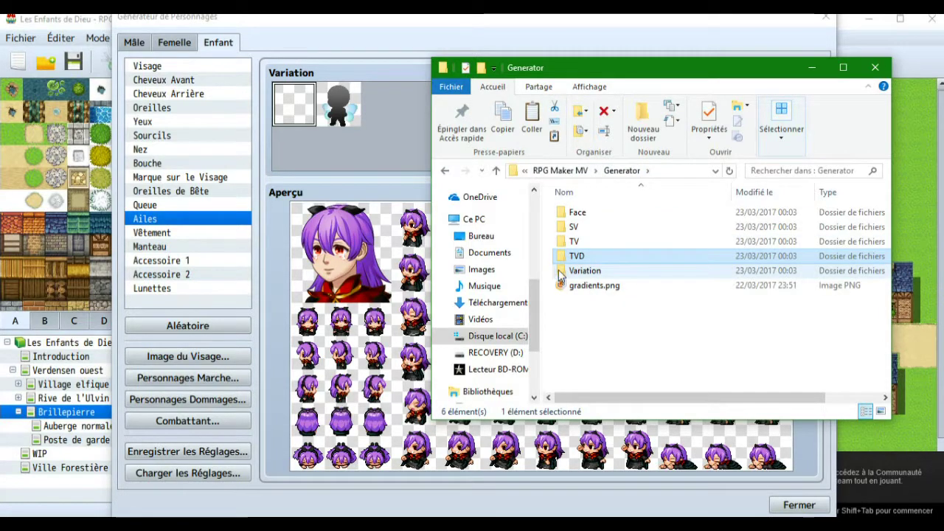
click(605, 58)
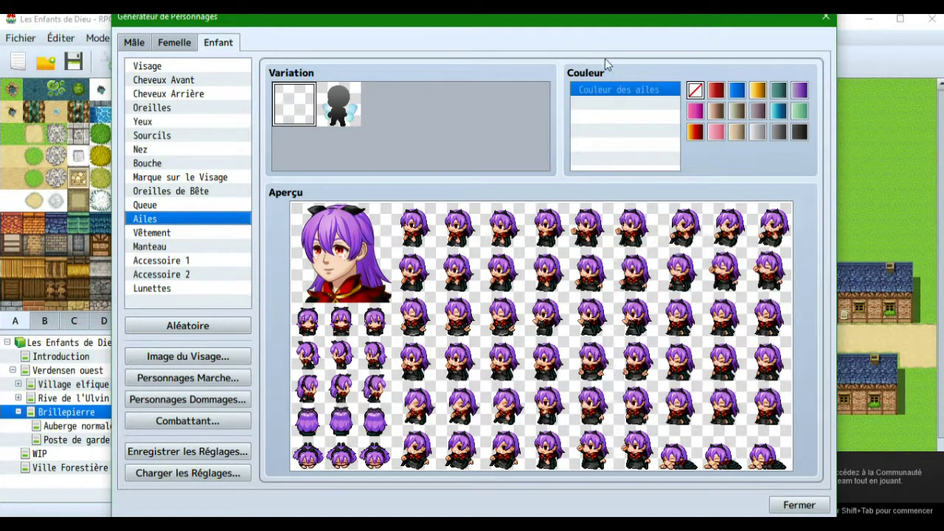
click(211, 202)
click(211, 216)
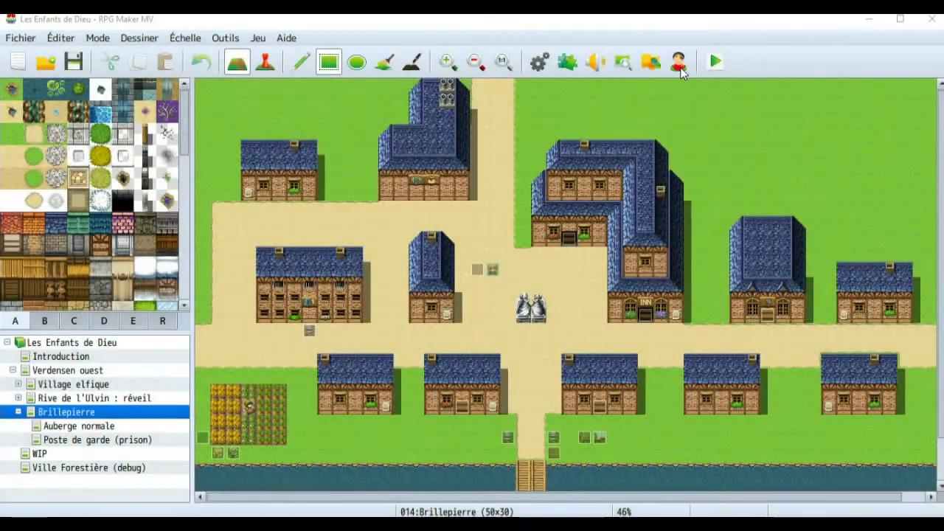
Reopen the character generator and apply the bat wings variation from Ailes to the Enfant character.
click(680, 65)
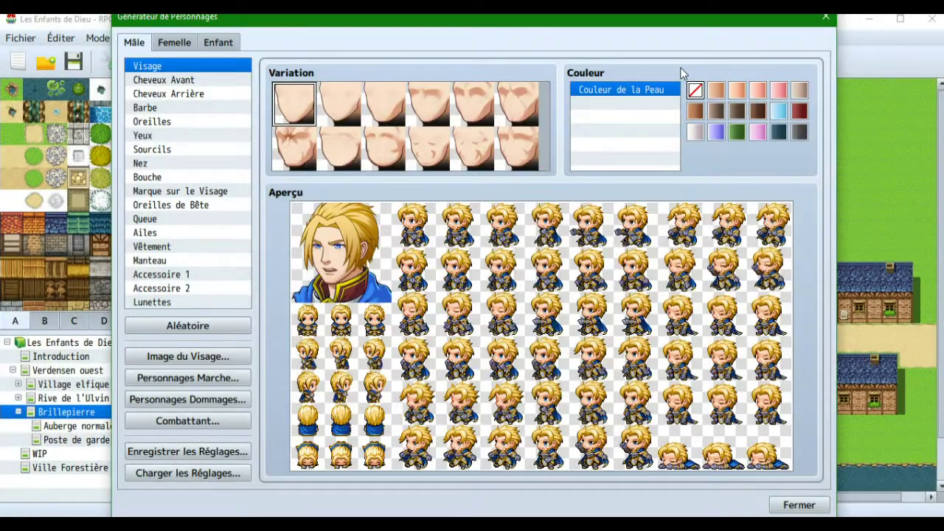
click(212, 43)
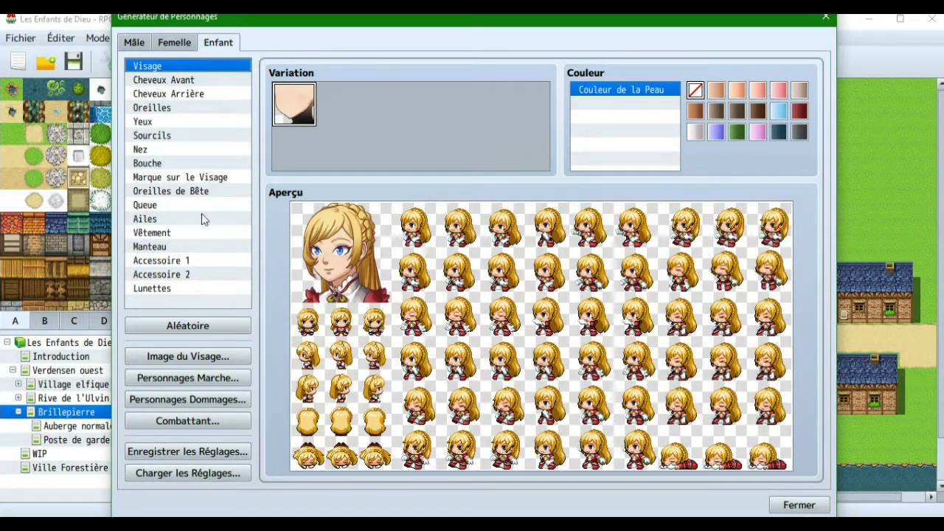
click(162, 219)
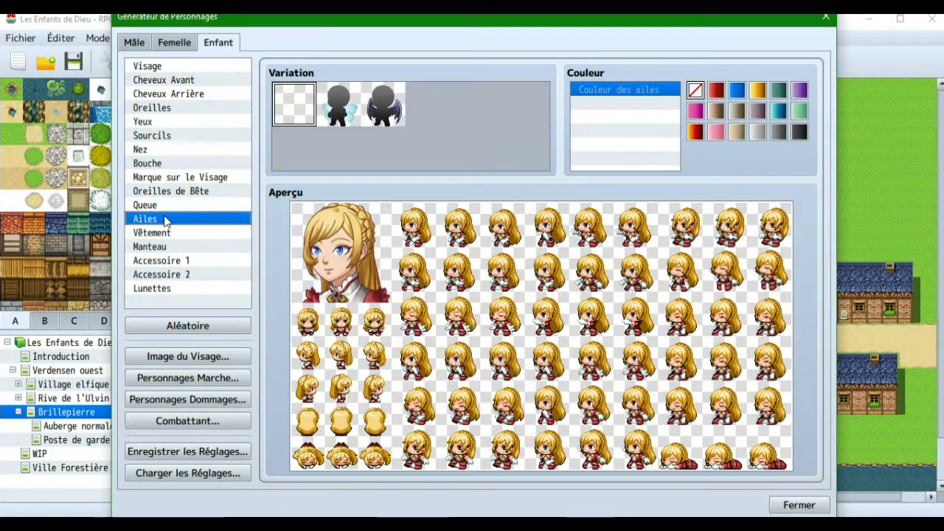
click(383, 99)
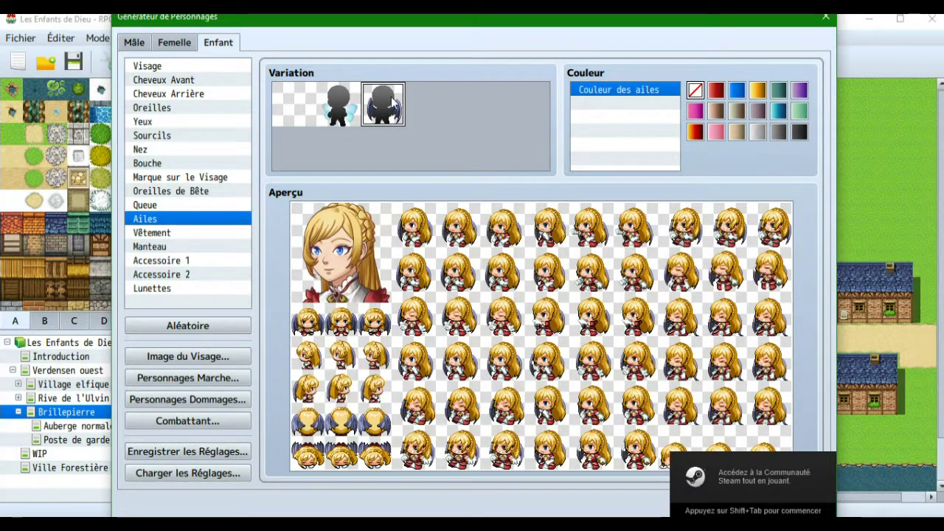
Load the saved purple-haired child's settings from the personnages json folder and give that character the bat wings.
click(188, 473)
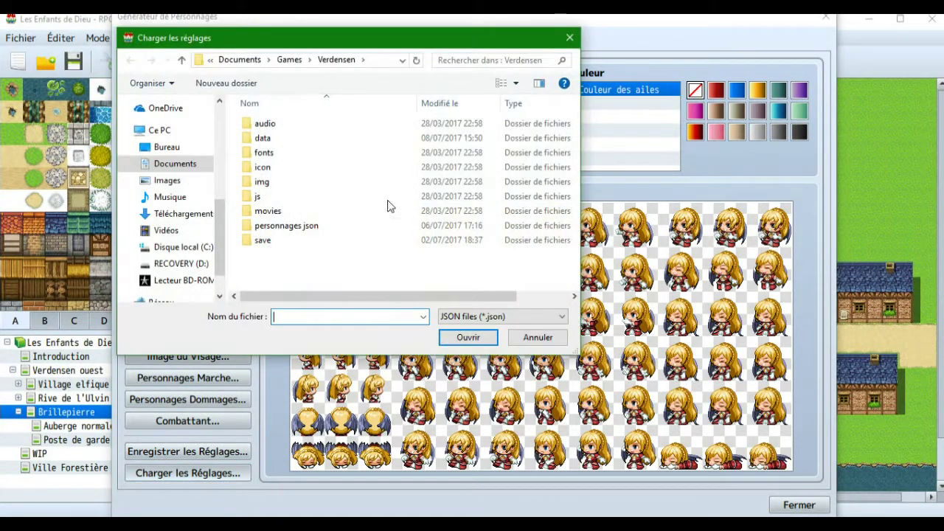
double_click(264, 225)
double_click(246, 152)
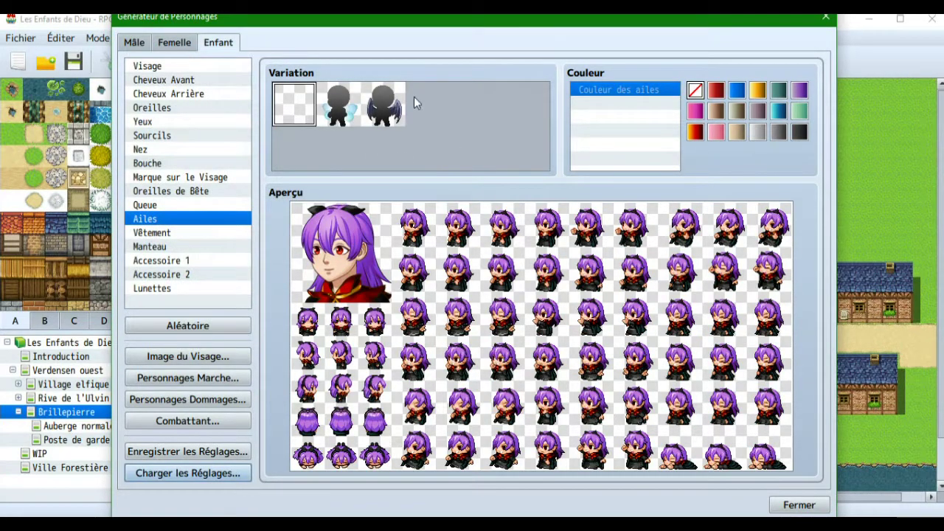
click(392, 109)
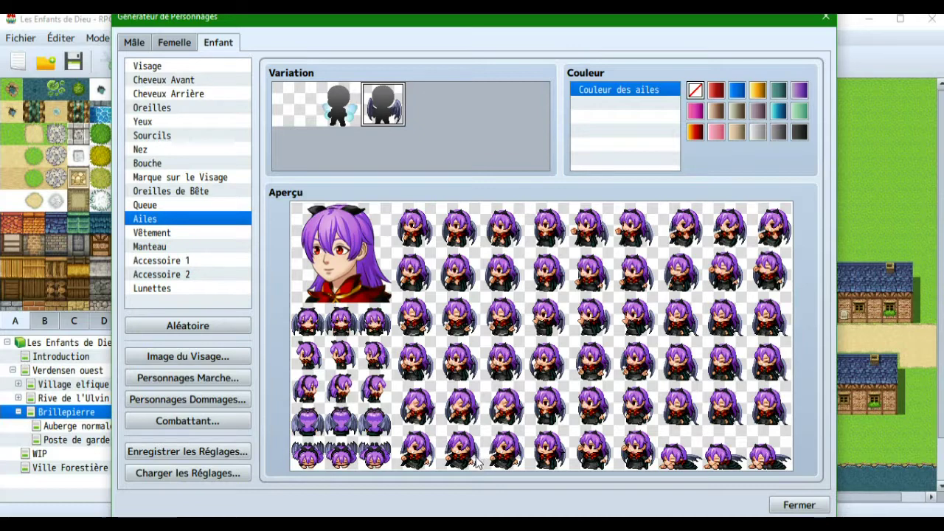
Preview the bat wings on the Femelle character for comparison and return to the Enfant character.
click(176, 42)
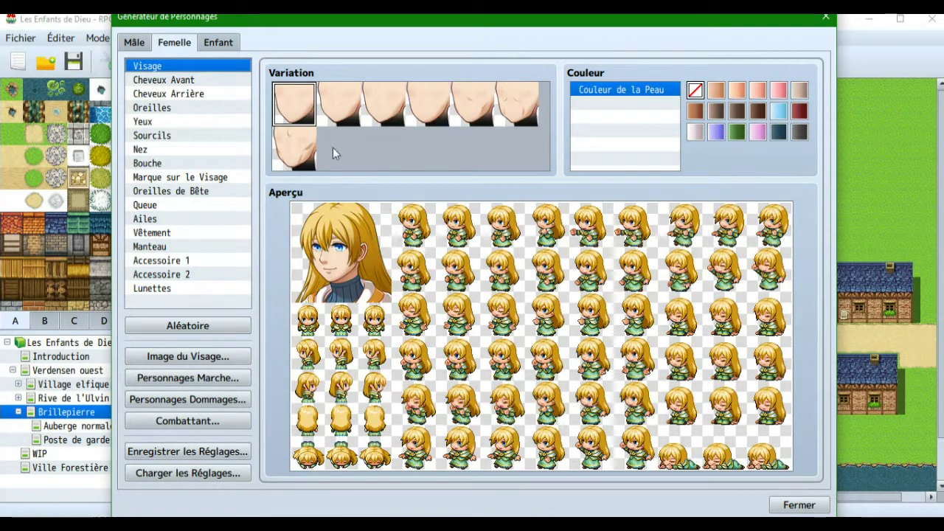
click(167, 222)
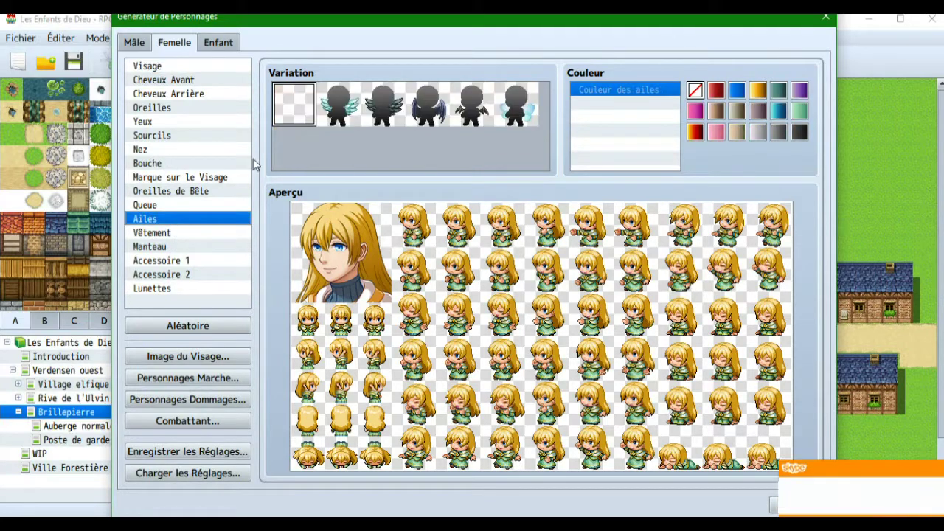
click(440, 121)
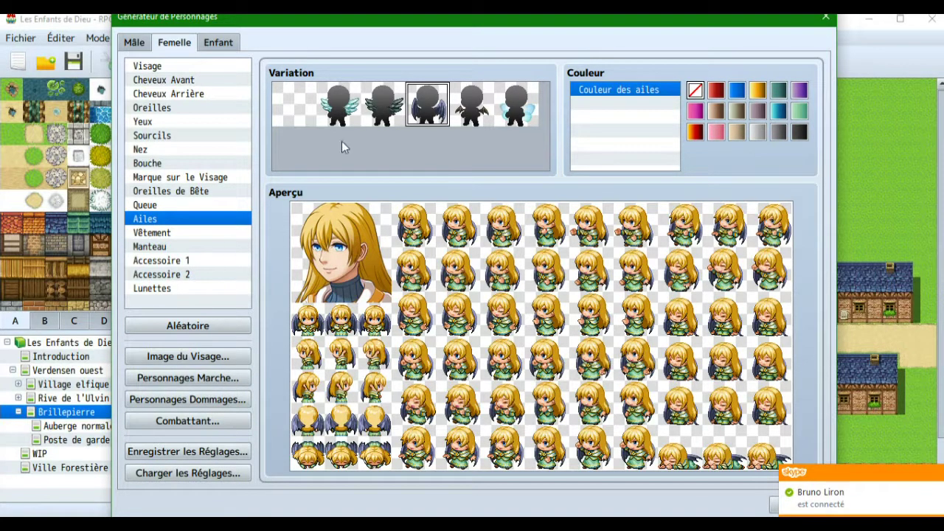
click(220, 43)
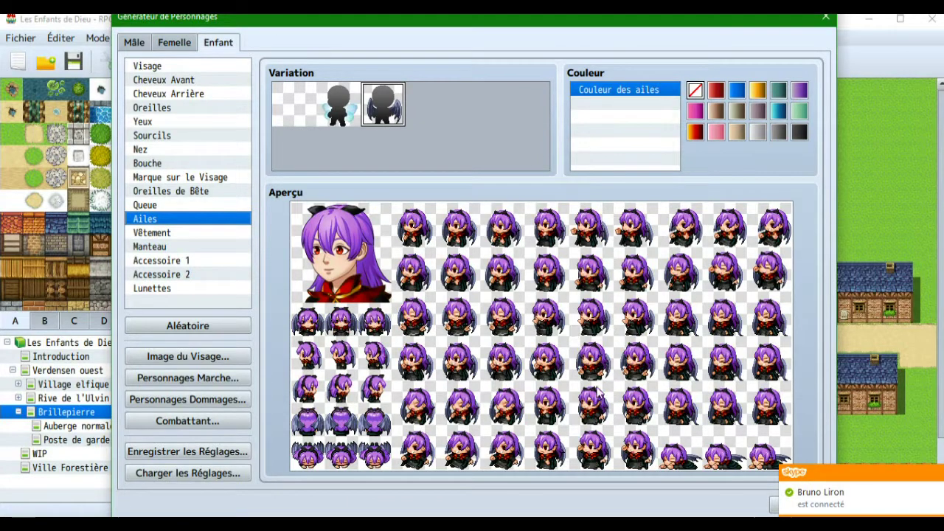
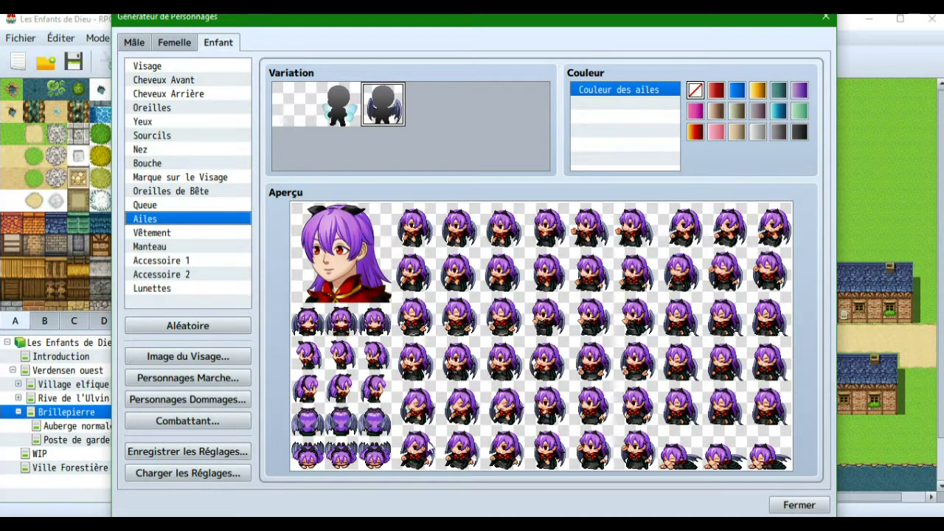
Switch to the Generator folder in File Explorer and open the wing files' location in SV > Kid.
mouse_move(404, 526)
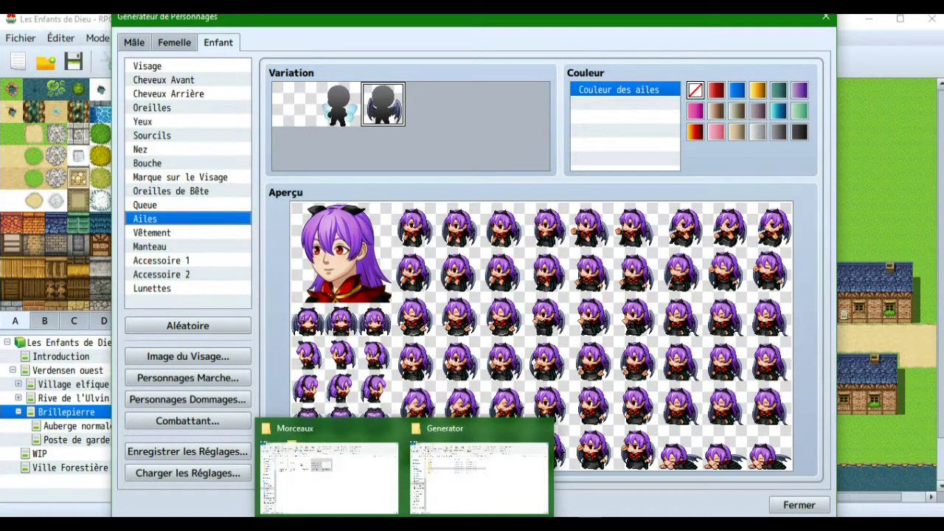
click(455, 463)
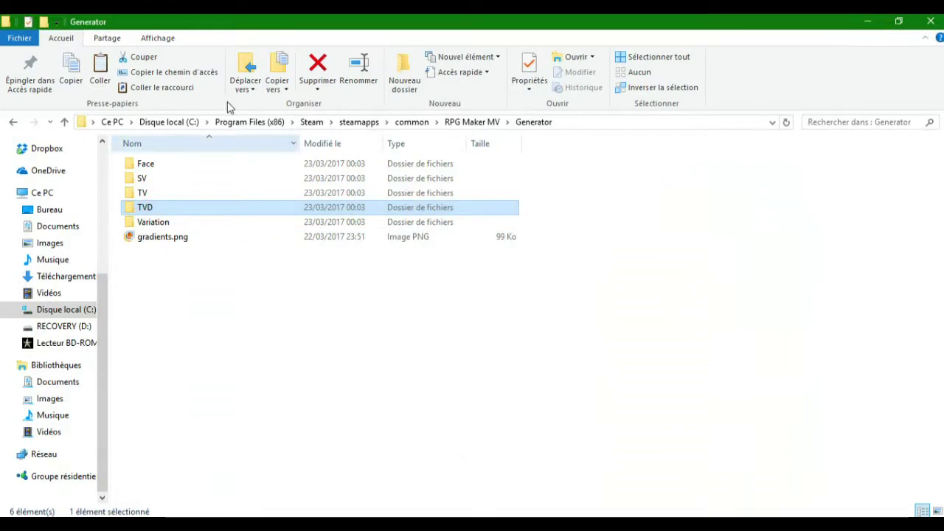
double_click(131, 179)
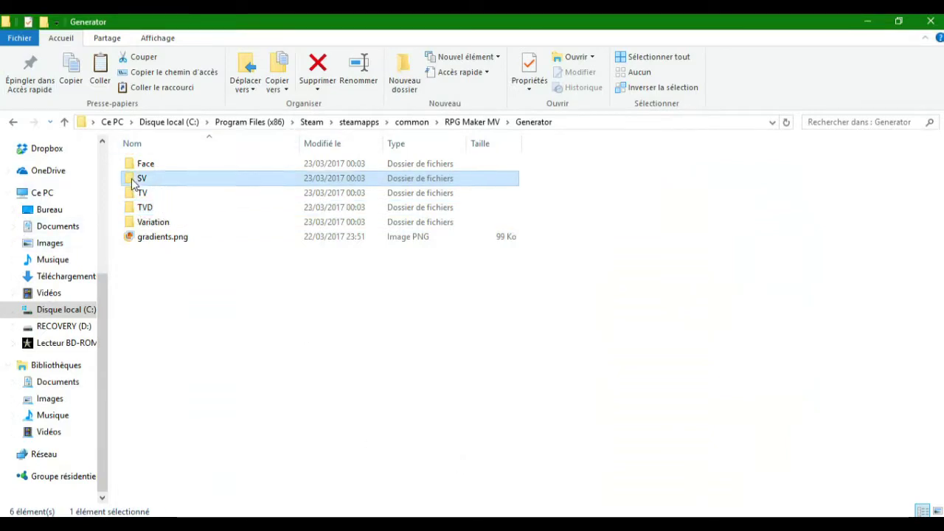
double_click(132, 178)
scroll(625, 432, down, 10)
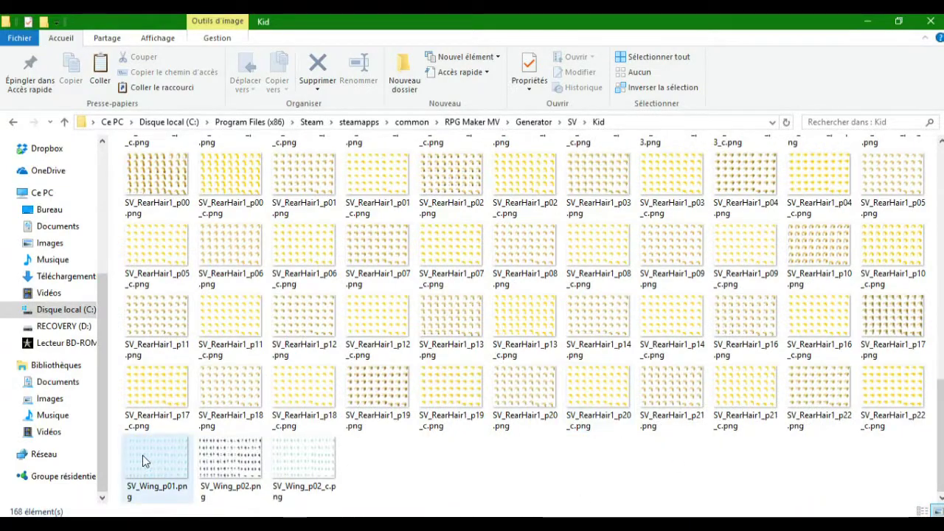
Open SV_Wing_p02.png from the SV > Kid folder in GIMP and maximize the GIMP window.
right_click(233, 466)
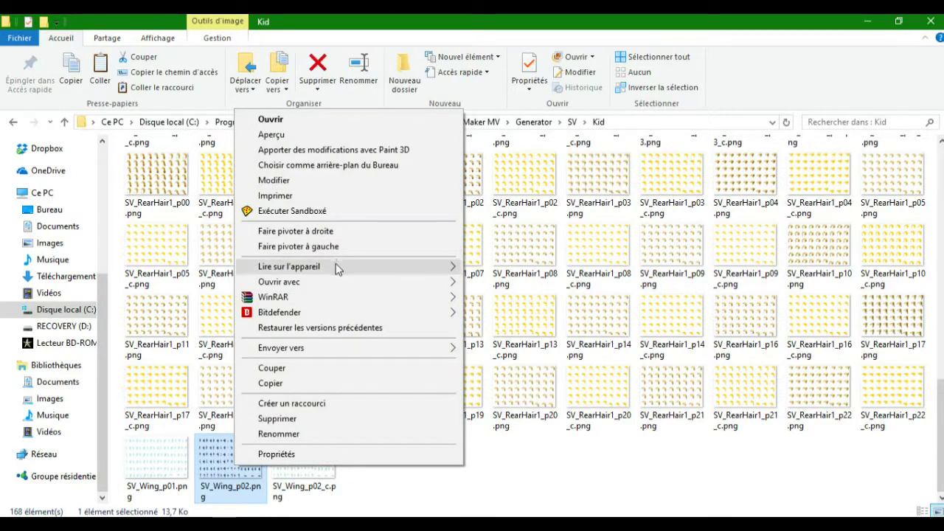
mouse_move(338, 282)
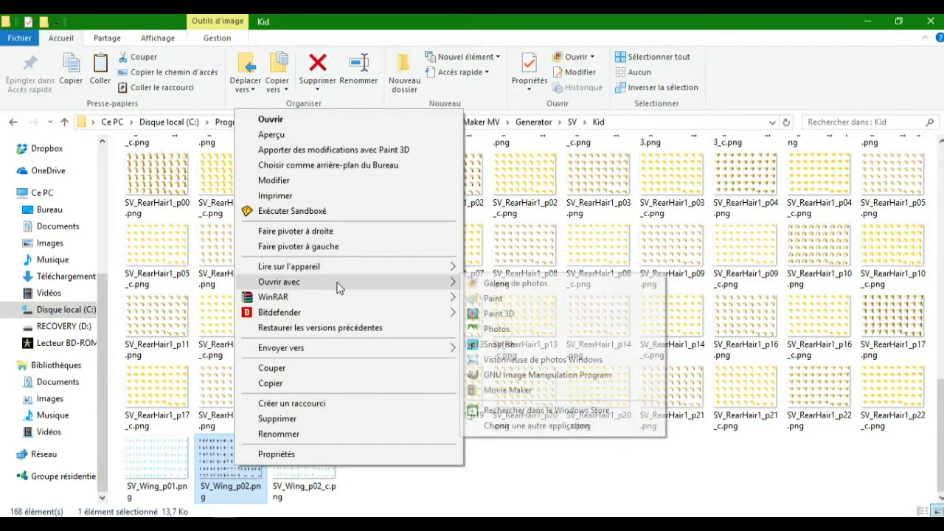
click(506, 376)
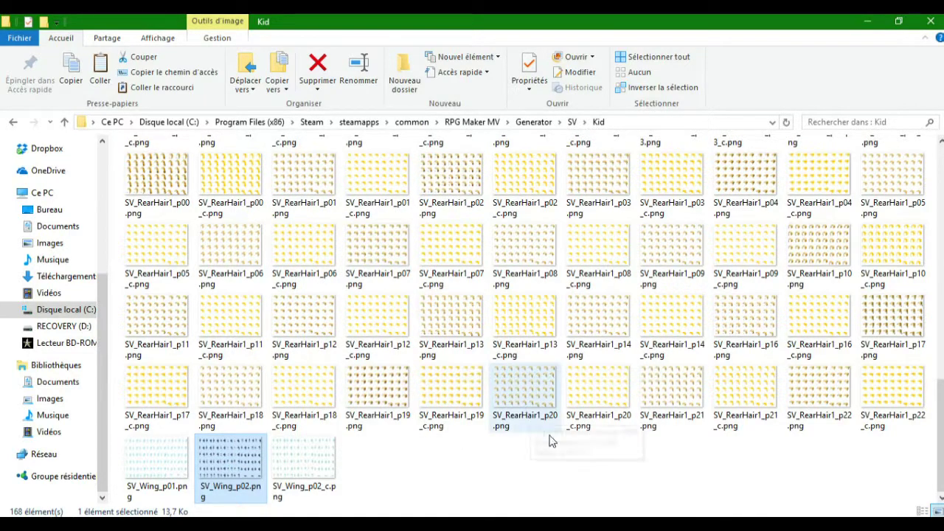
mouse_move(575, 526)
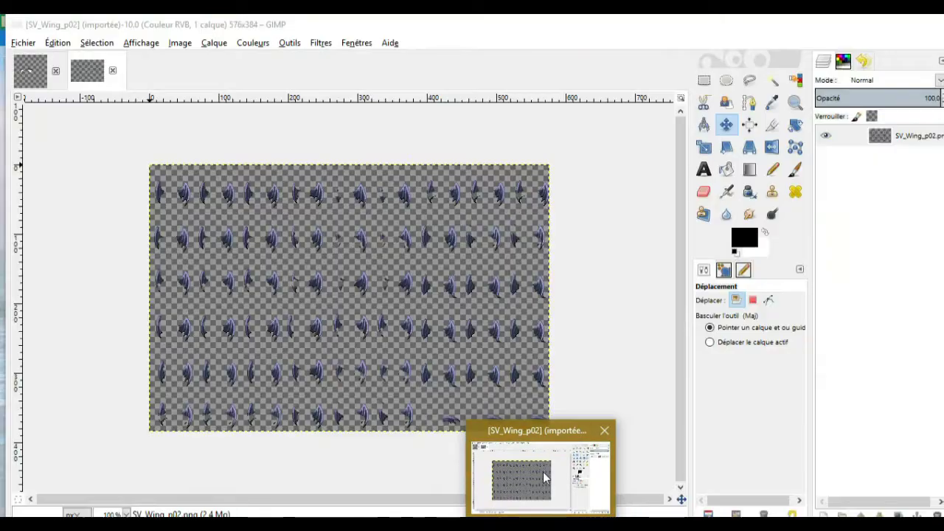
click(544, 478)
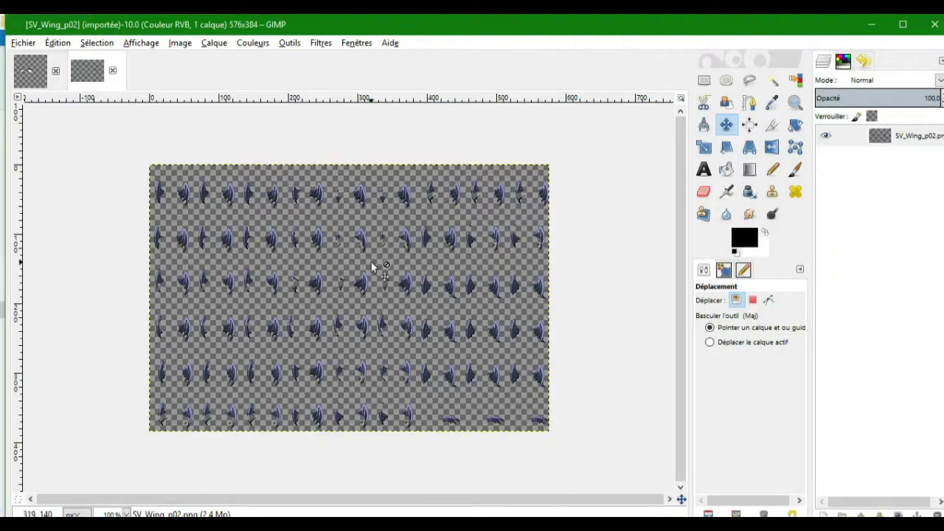
click(903, 24)
Close the FG_Eyes_p16_c2 image and discard its unsaved changes.
click(21, 70)
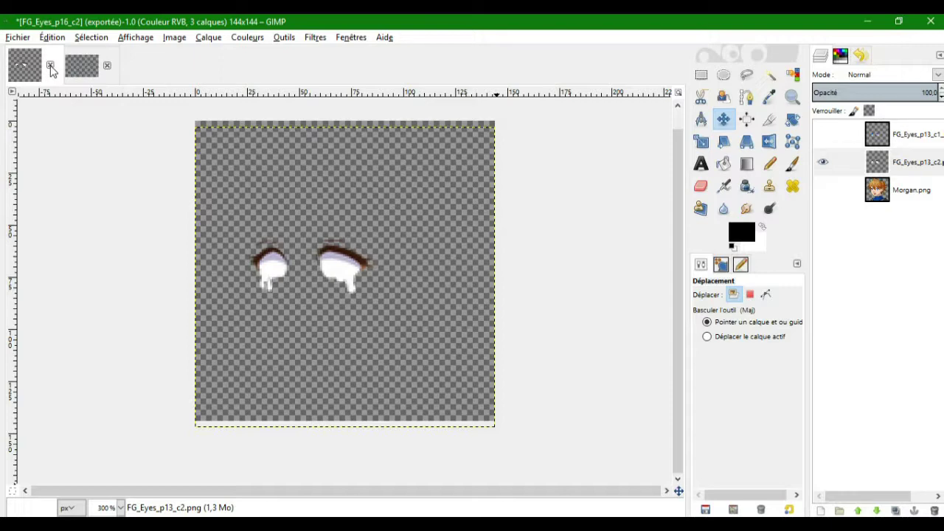
click(50, 66)
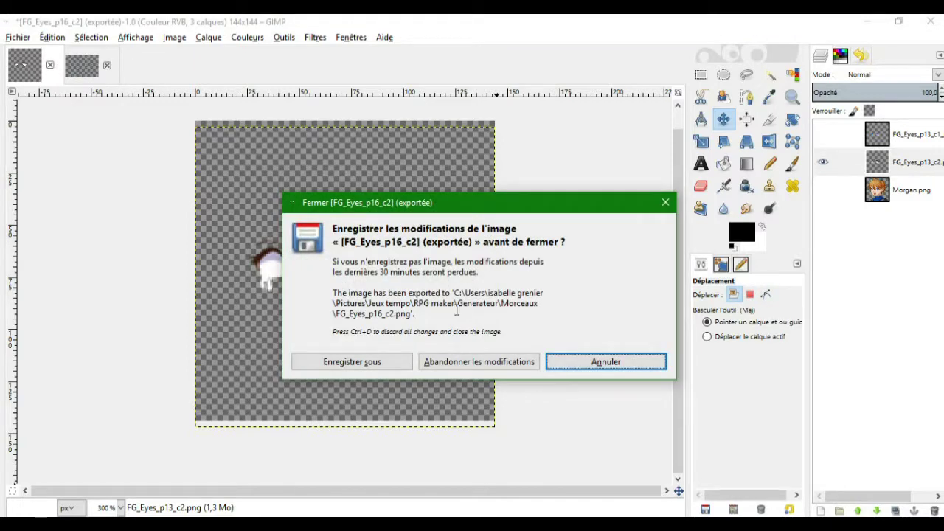
click(480, 361)
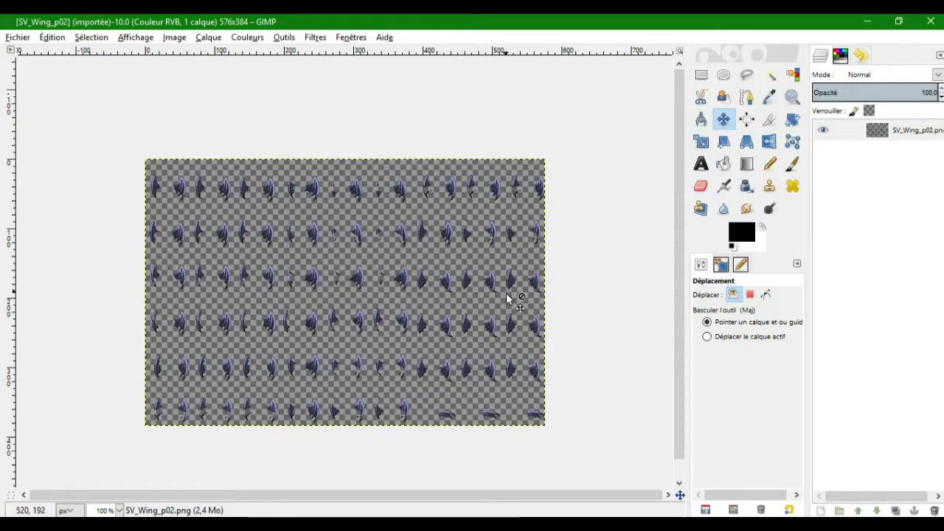
Add a new transparent layer of 576 × 384 px named Calque above the wing sheet.
click(702, 76)
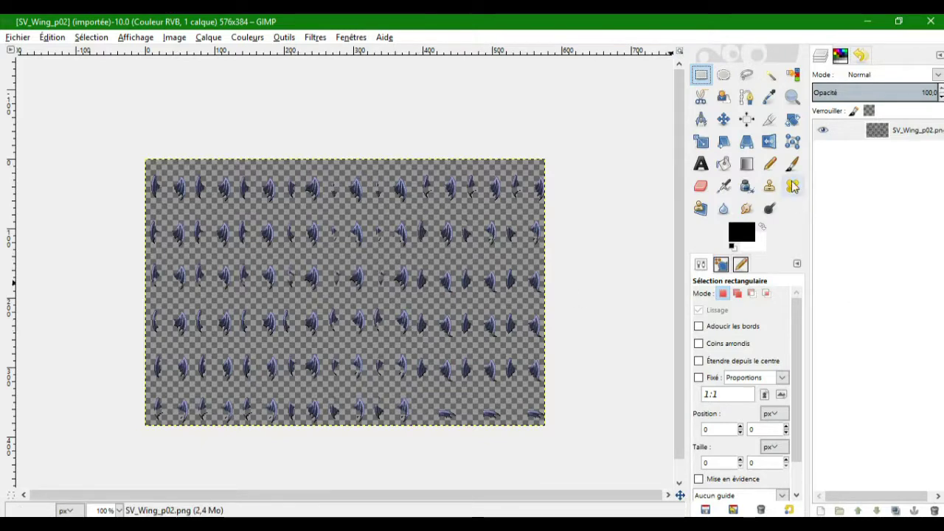
right_click(860, 169)
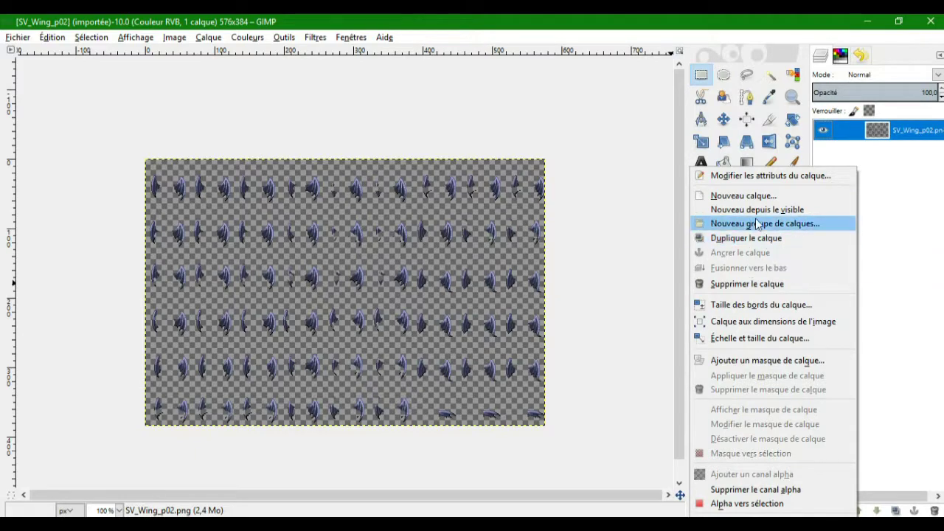
click(760, 195)
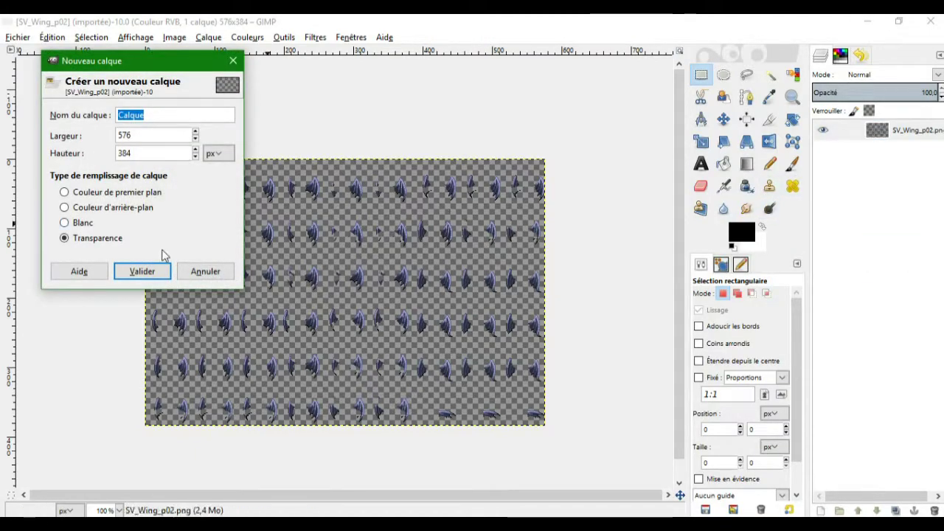
click(141, 271)
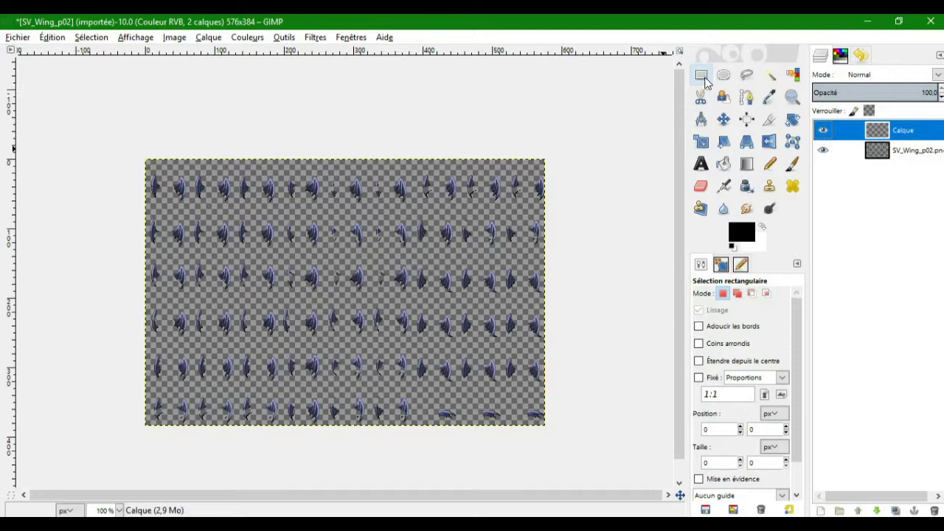
Draw a rectangular selection of about 29 × 47 px around the first large wing in the top row.
drag(171, 180, 192, 206)
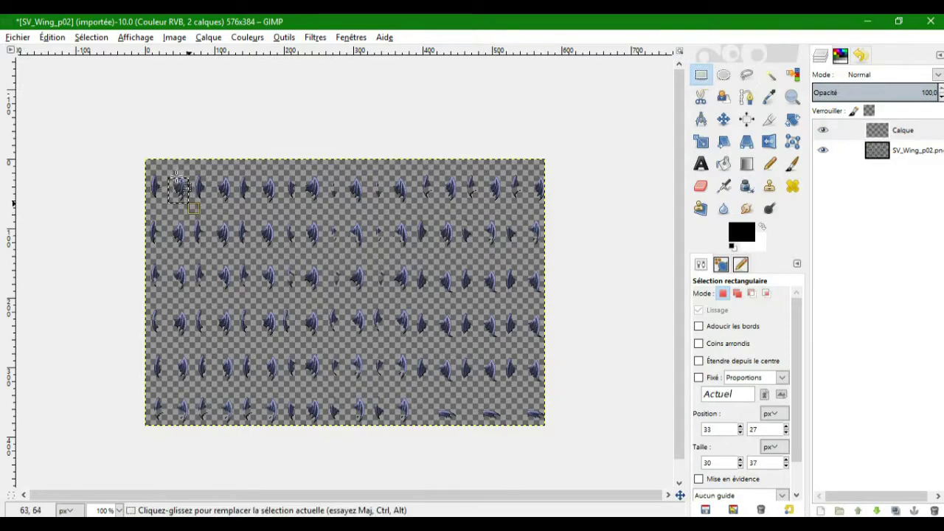
scroll(180, 191, up, 2)
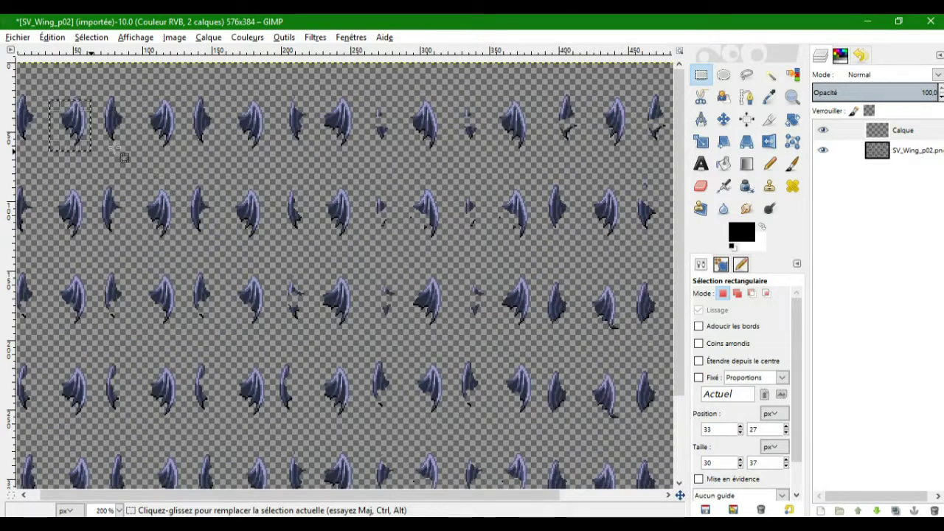
drag(51, 90, 91, 156)
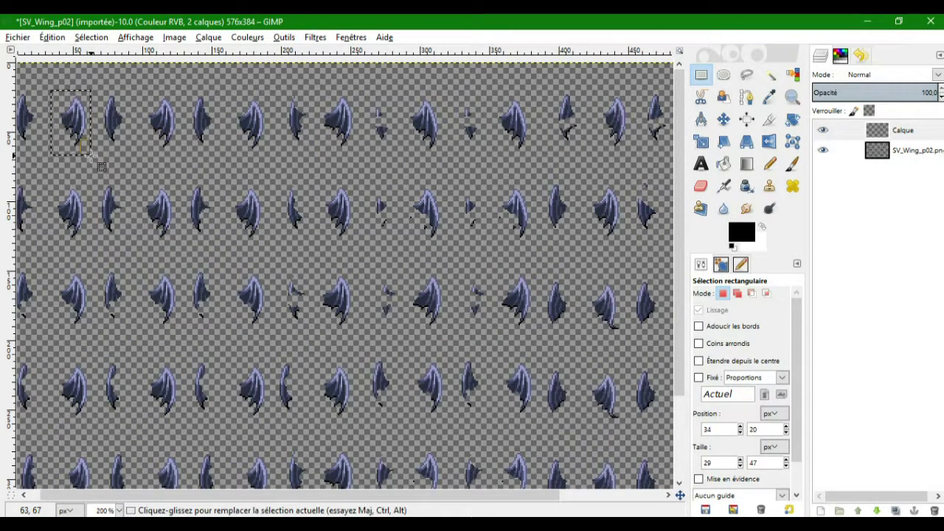
key(ctrl+c)
key(ctrl+v)
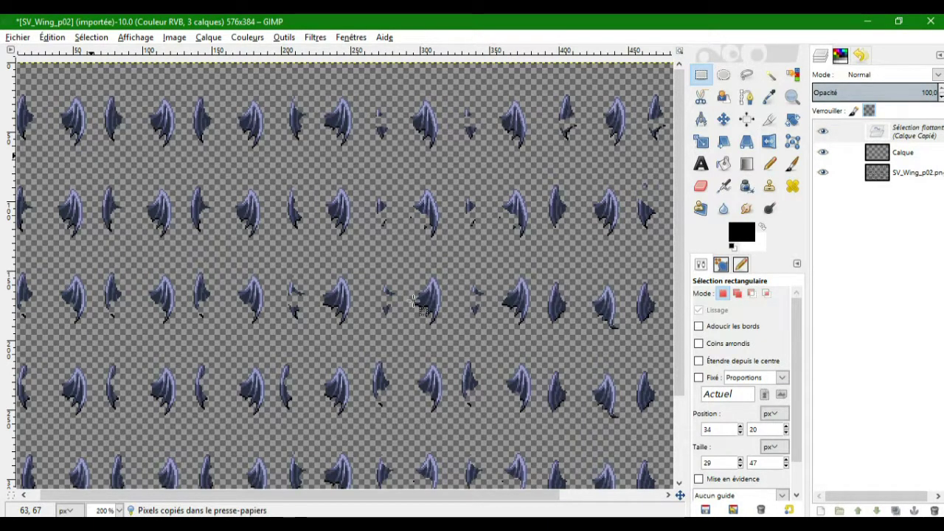
key(1)
key(ctrl+h)
key(plus)
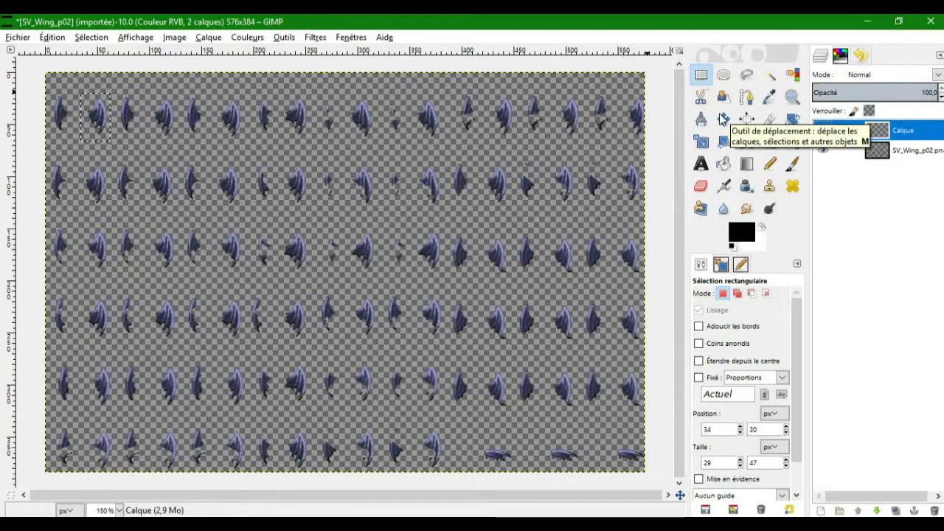
Copy the selected wing from the SV_Wing_p02.png layer.
click(890, 151)
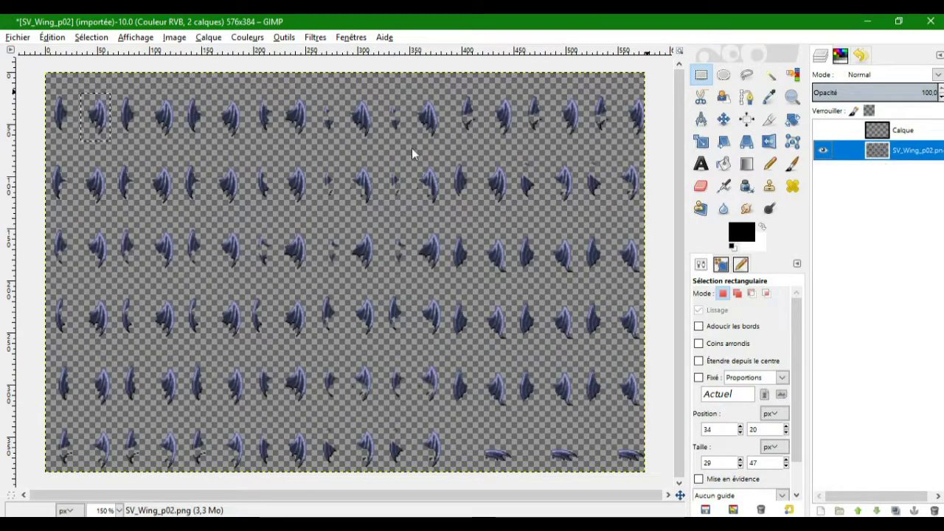
key(ctrl+c)
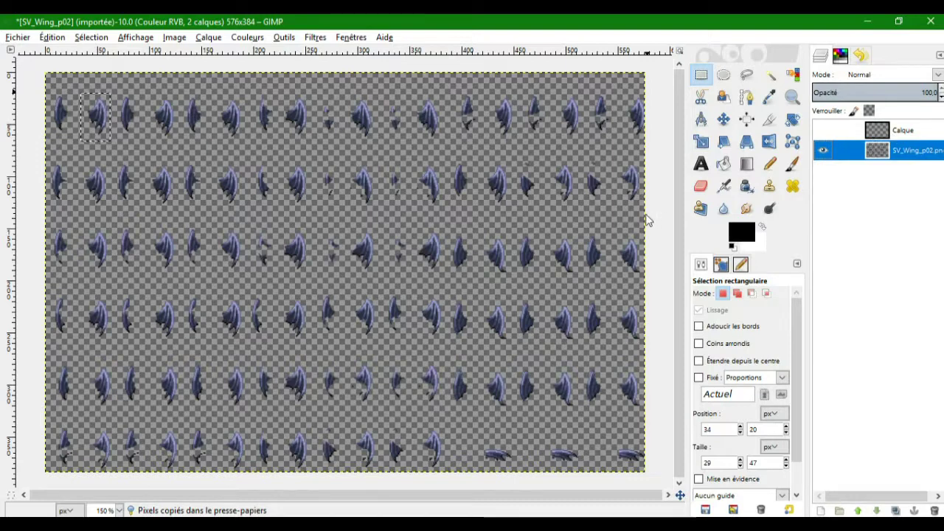
Paste the copied wing, move it over the large wing in the third row, and anchor it on the SV_Wing_p02.png layer.
key(ctrl+v)
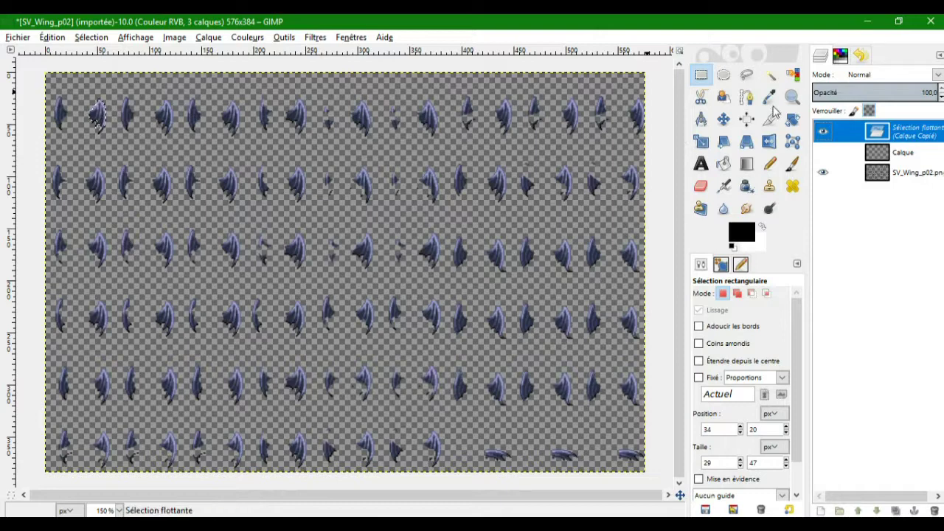
click(725, 119)
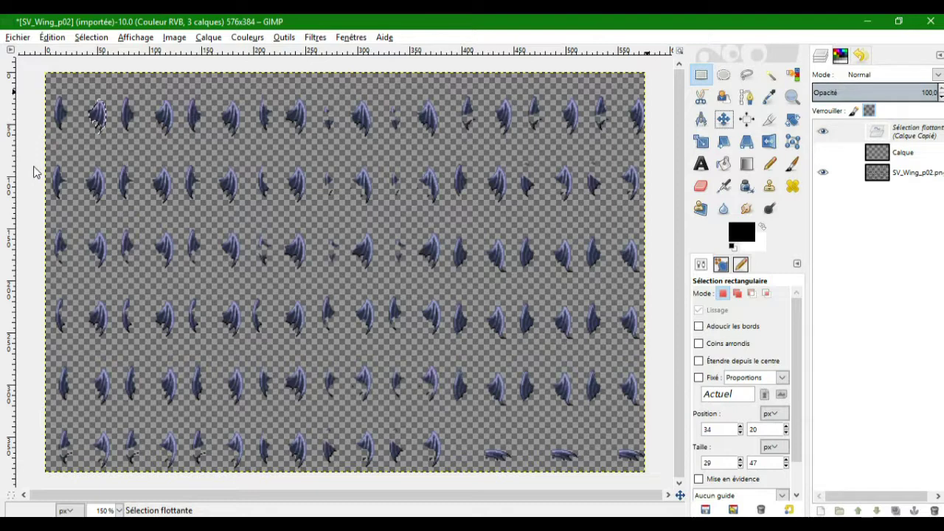
drag(99, 121, 502, 362)
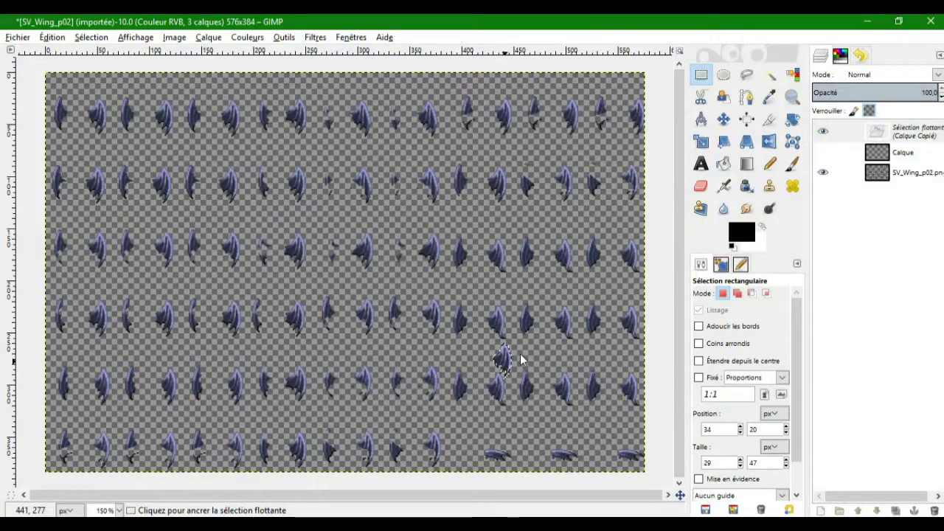
drag(507, 358, 363, 245)
right_click(372, 241)
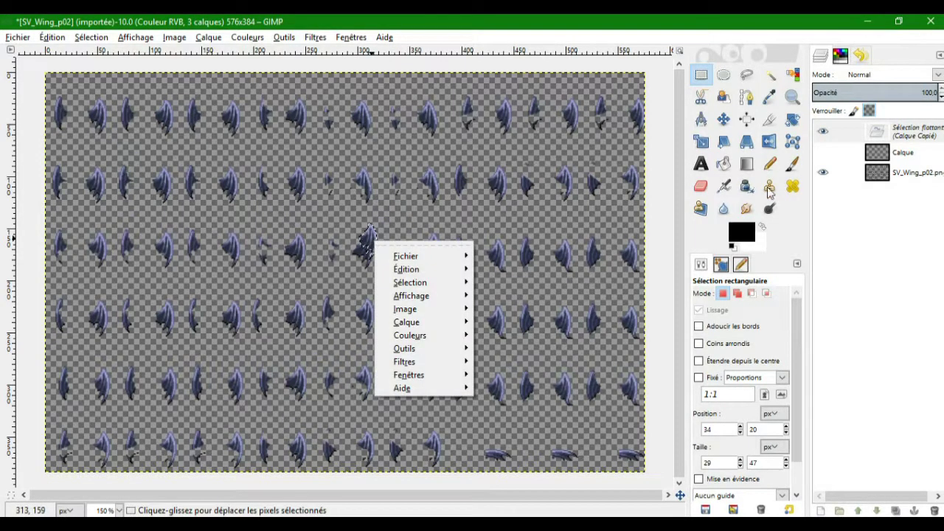
click(926, 152)
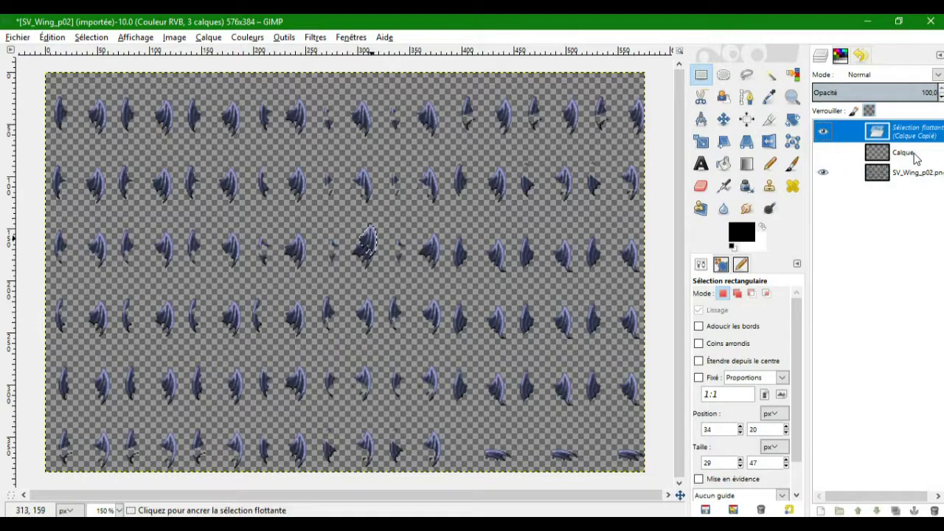
right_click(911, 134)
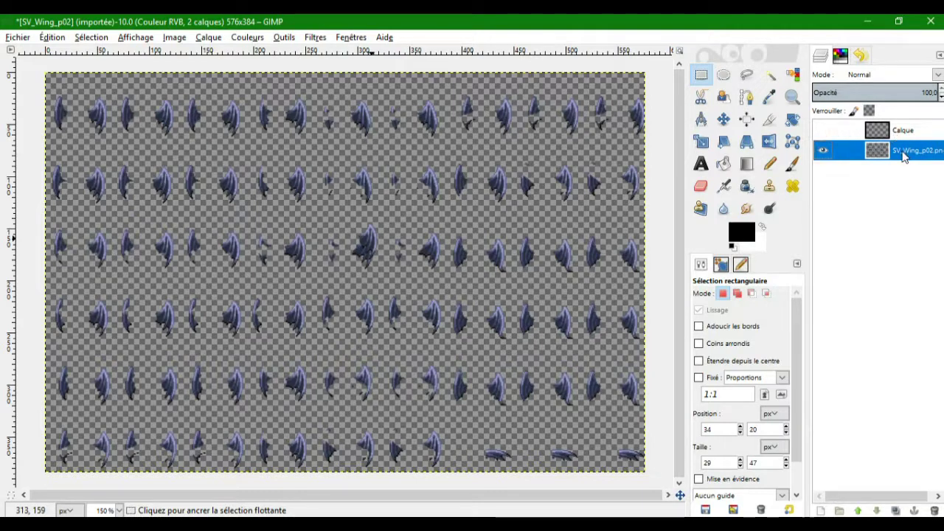
Undo the anchoring, the moves and the paste of the copied wing.
key(ctrl+v)
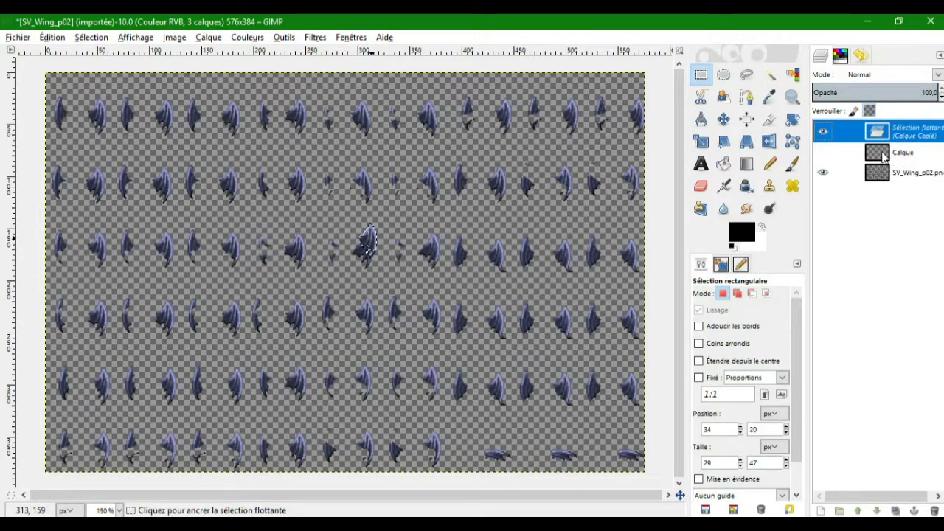
drag(367, 243, 399, 401)
key(ctrl+h)
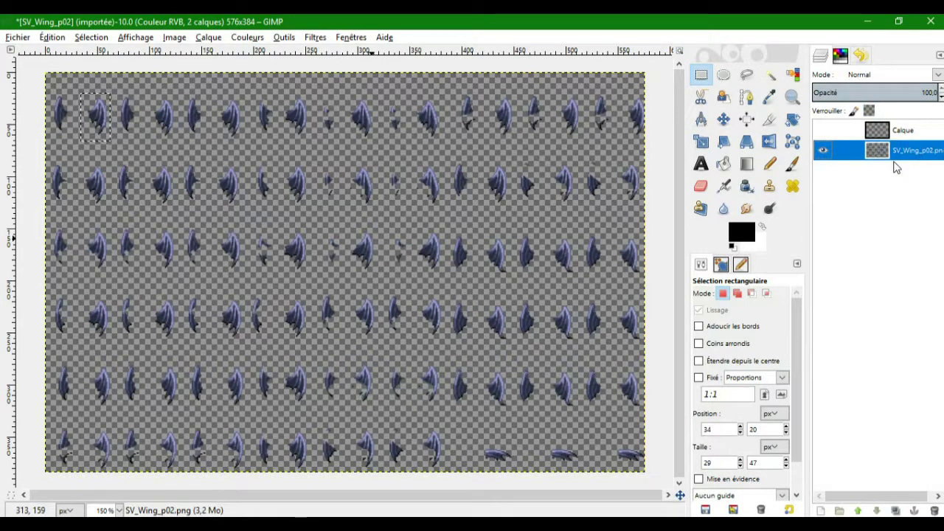
key(ctrl+z)
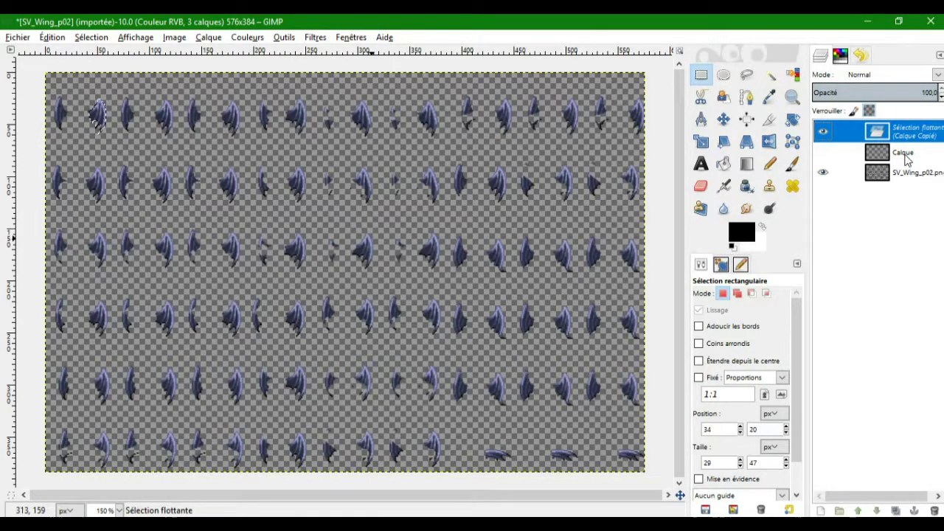
key(ctrl+h)
Paste the copied wing onto the Calque layer and anchor the floating selection there.
click(897, 131)
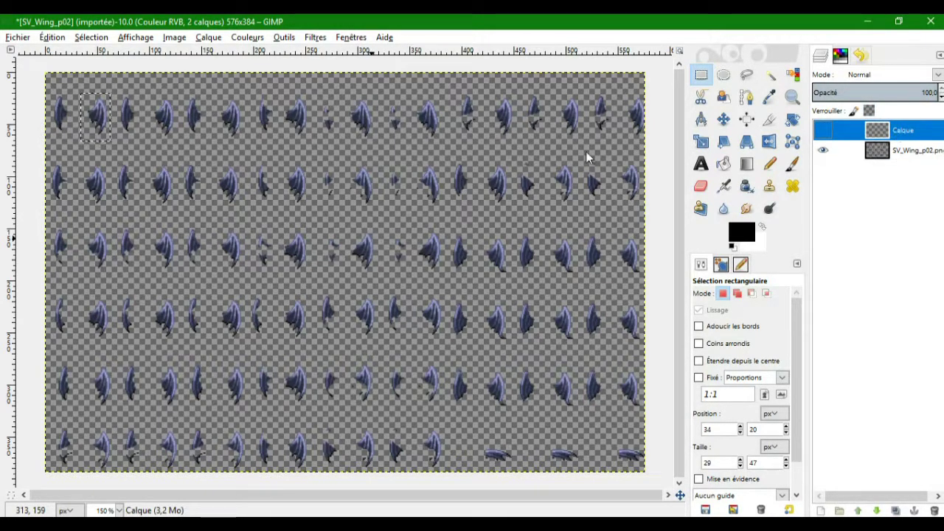
key(ctrl+v)
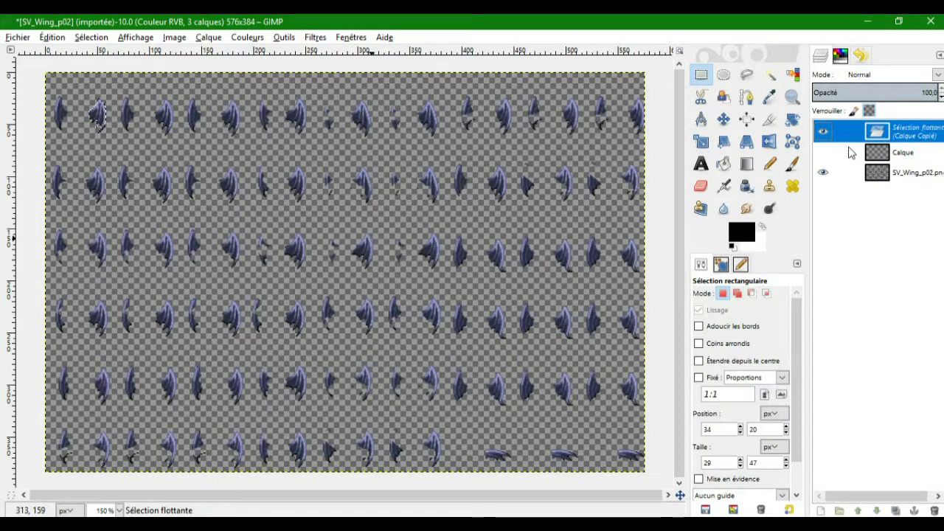
right_click(910, 146)
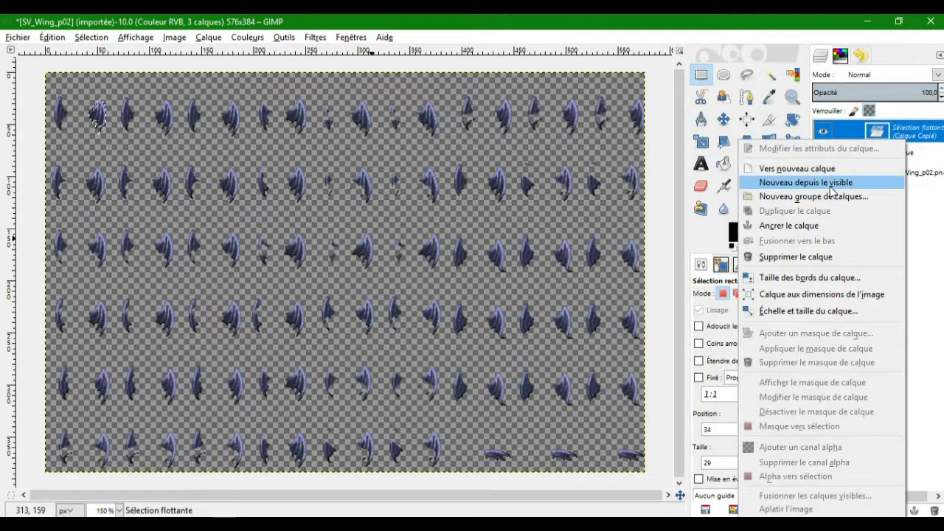
click(809, 223)
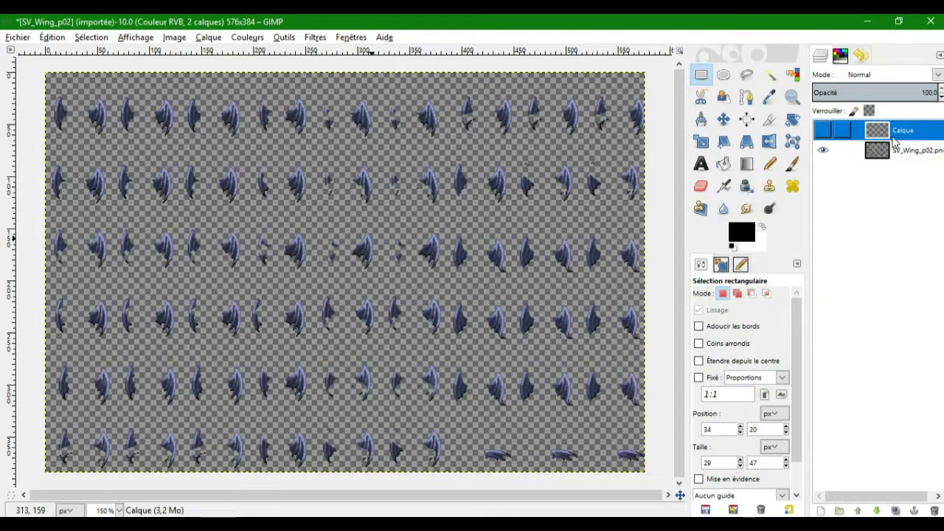
Toggle the SV_Wing_p02.png layer off and on to check the pasted wing, and make the Calque layer visible.
click(825, 151)
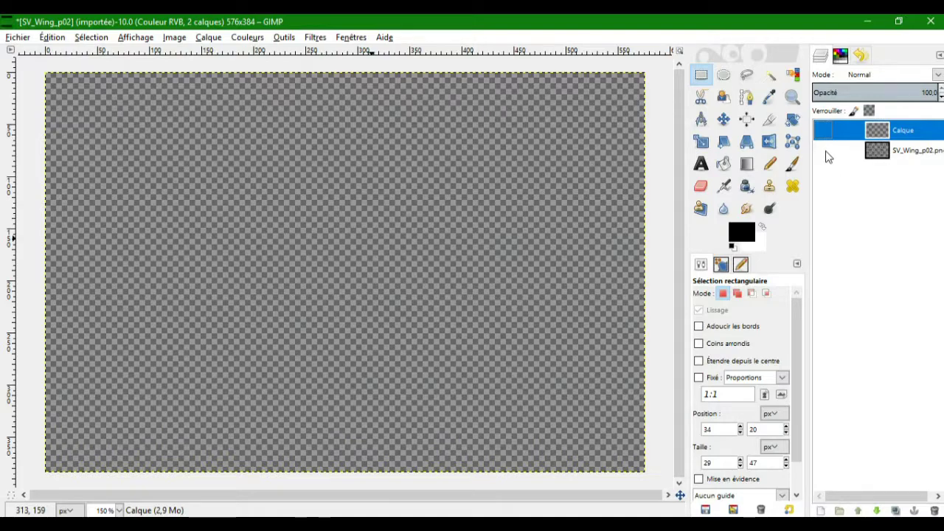
click(824, 151)
click(824, 151)
click(824, 150)
Rename the Calque layer as Modèle d'ailes.
right_click(907, 129)
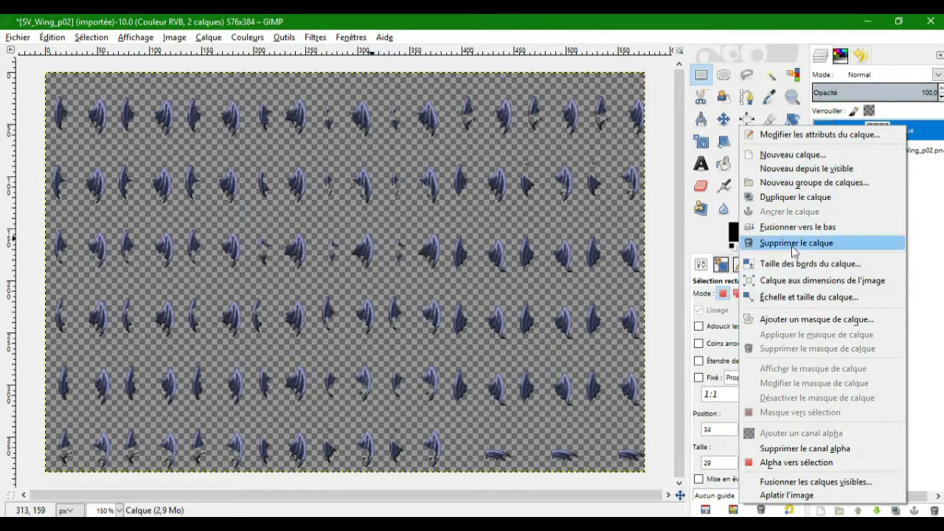
click(812, 134)
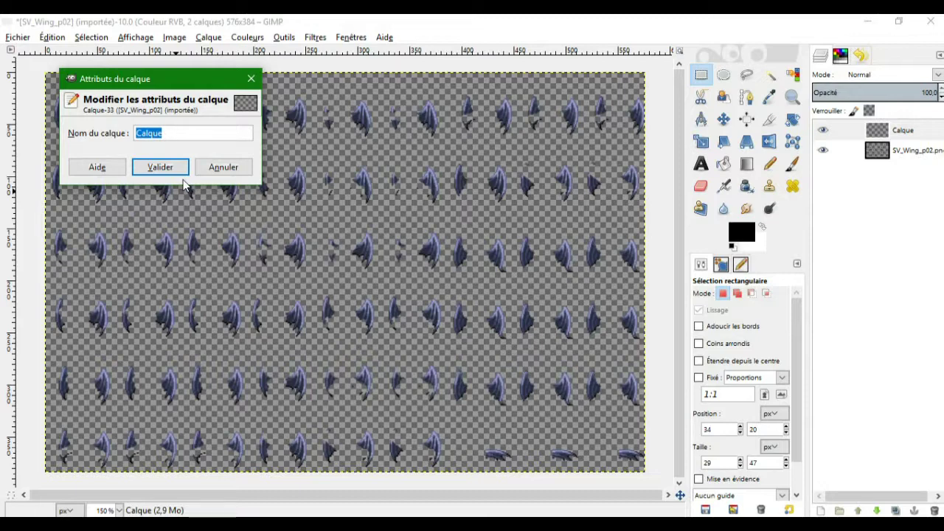
text(Modèl)
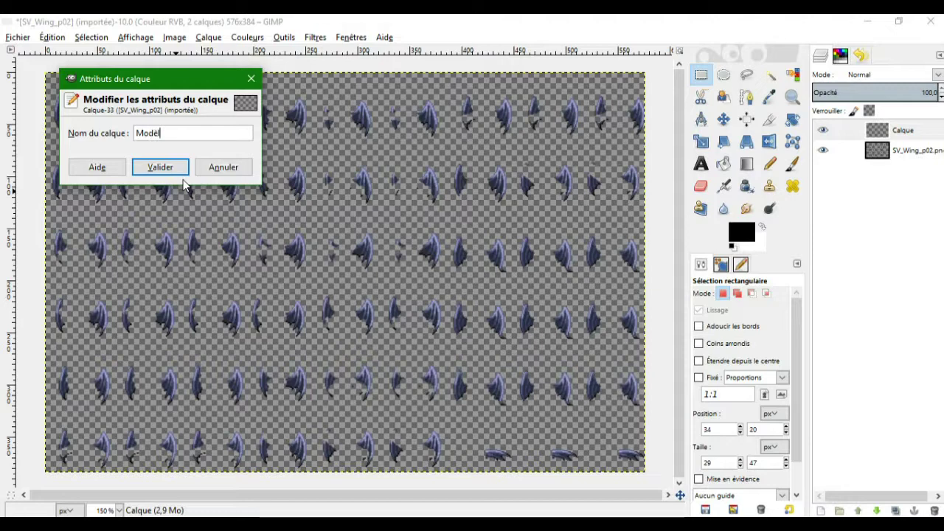
text(e d'ailes)
click(177, 168)
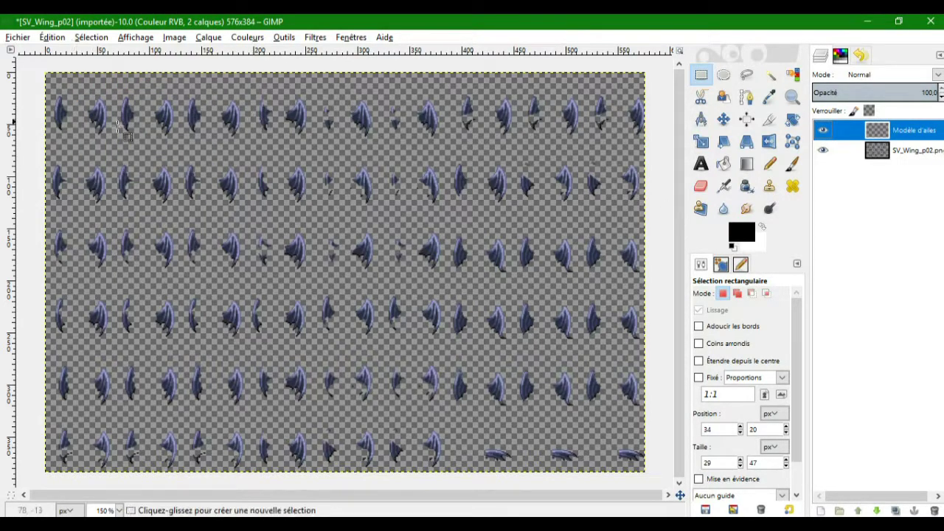
Hide the SV_Wing_p02.png layer to check the model wing alone, show it again, and choose the Move tool.
click(823, 150)
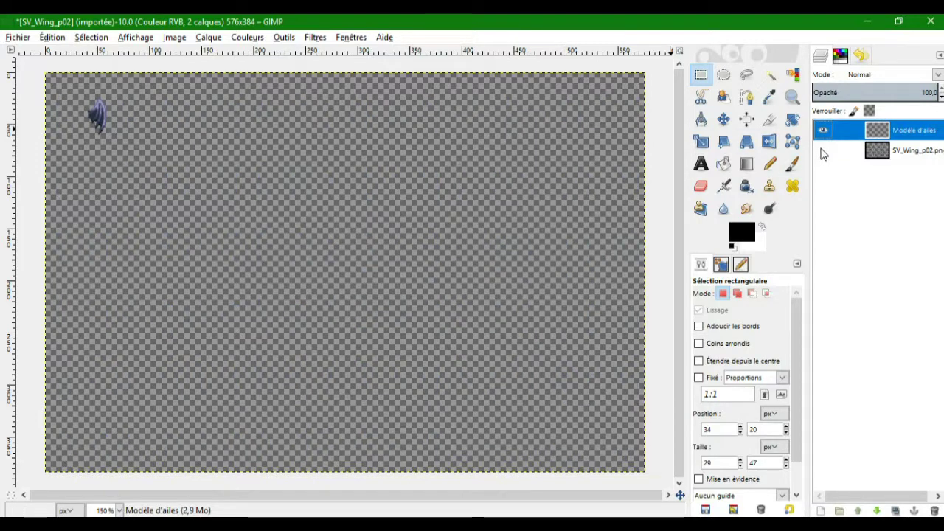
click(824, 150)
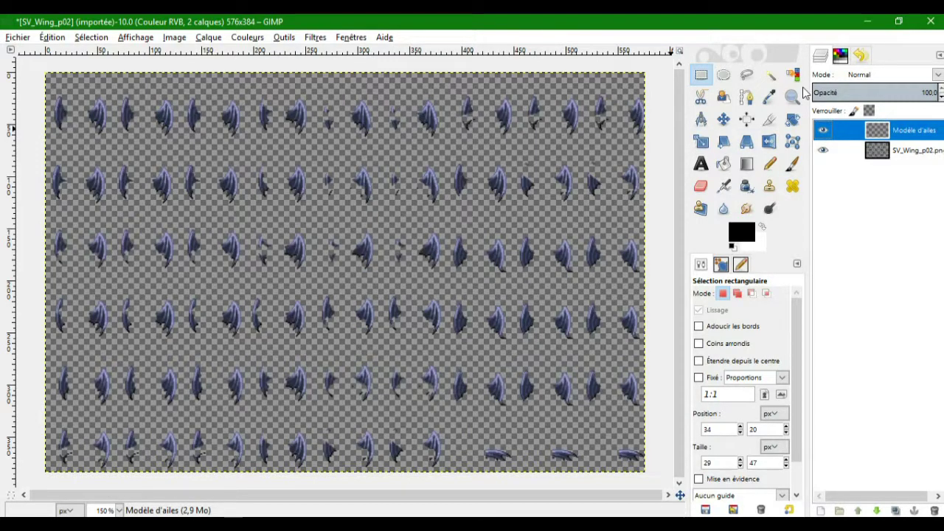
click(725, 119)
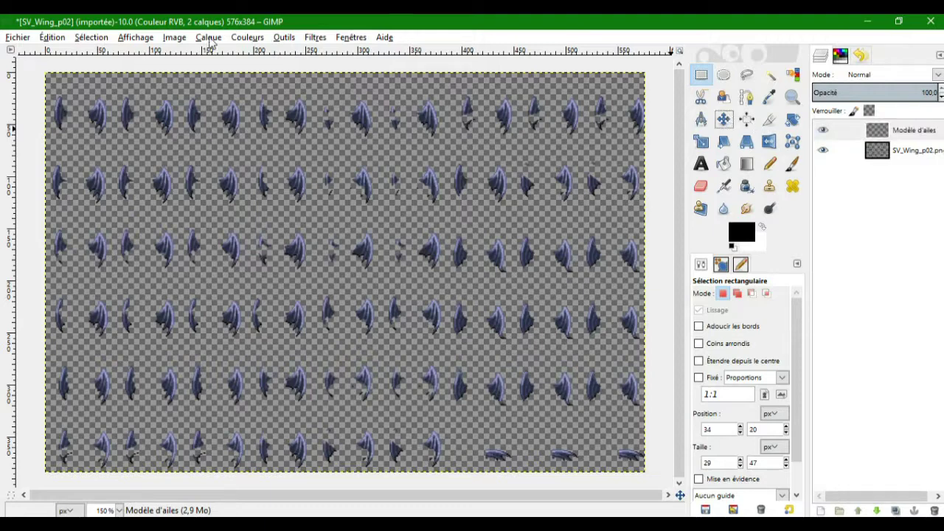
drag(98, 116, 221, 186)
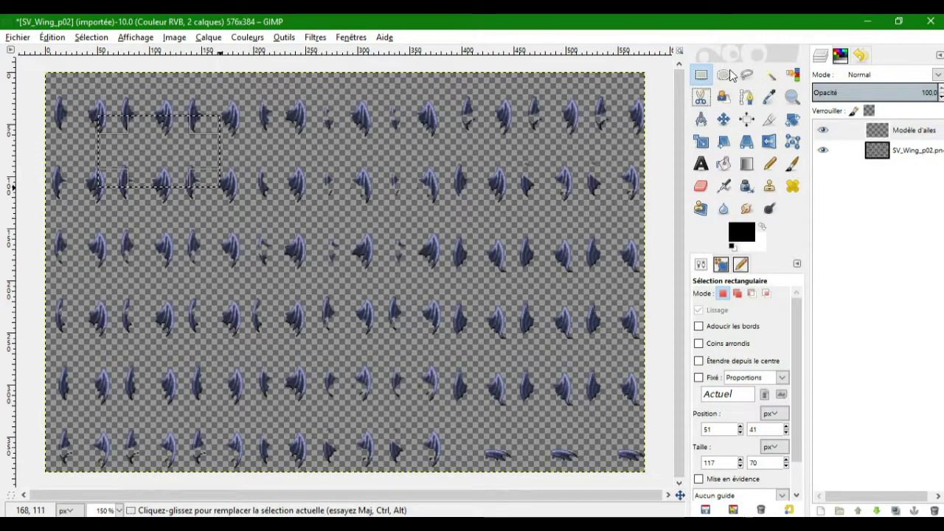
right_click(366, 161)
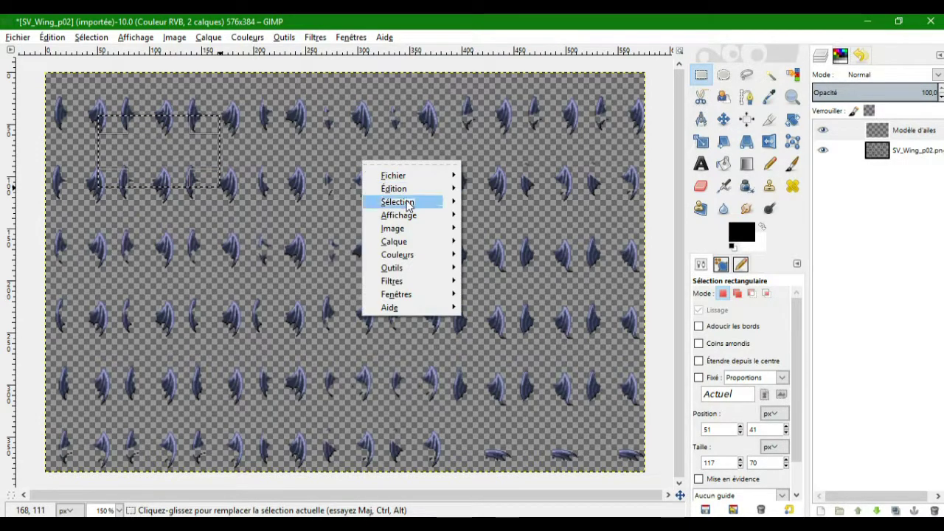
mouse_move(407, 205)
click(496, 227)
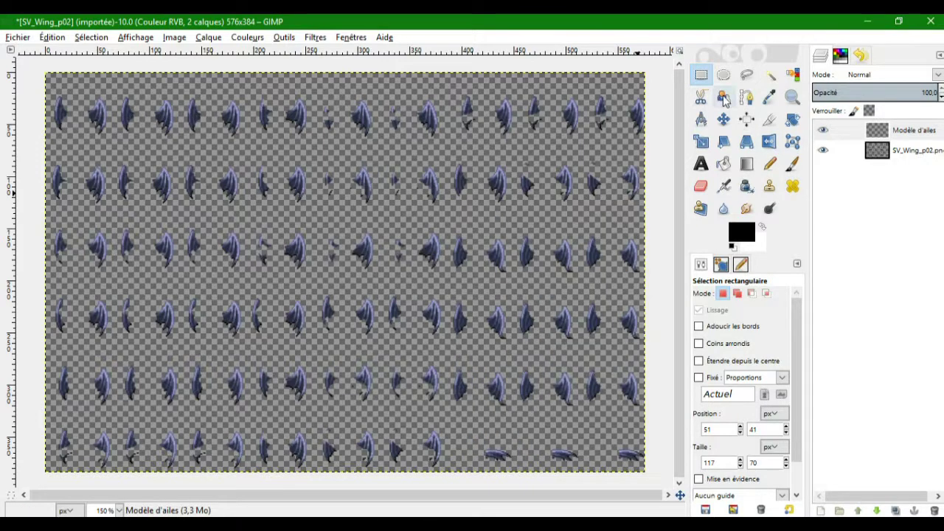
Move the model wing layer along the top row to compare it with the second pose's large wing and the neighbouring narrow wing.
click(724, 120)
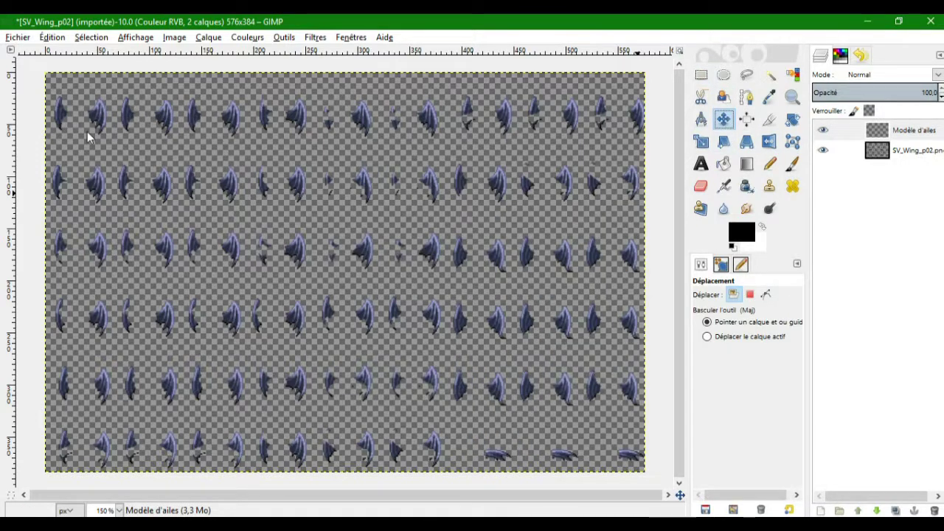
drag(98, 120, 166, 123)
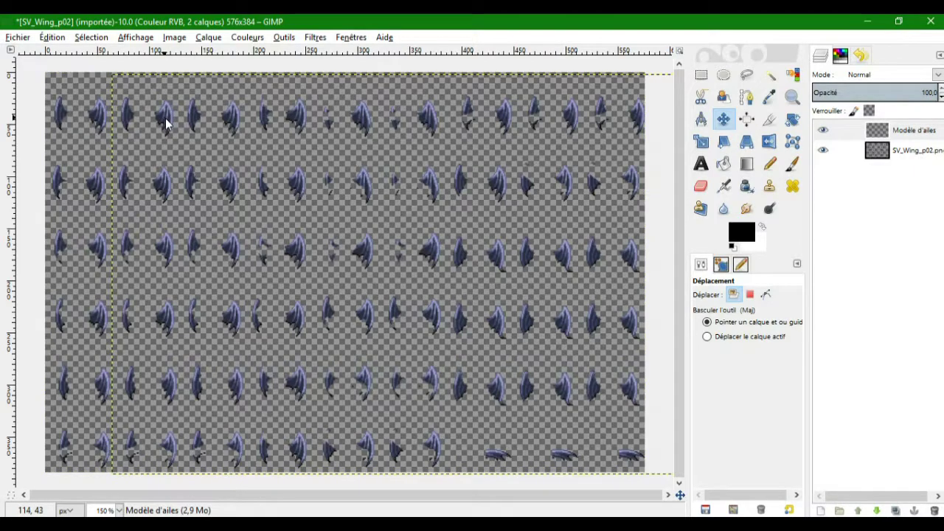
scroll(167, 126, up, 1)
scroll(166, 122, up, 3)
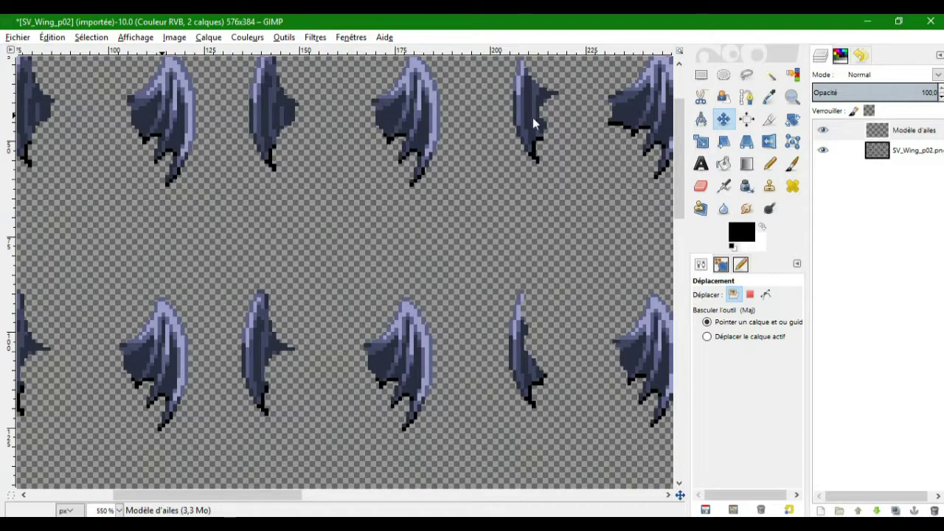
scroll(208, 223, up, 3)
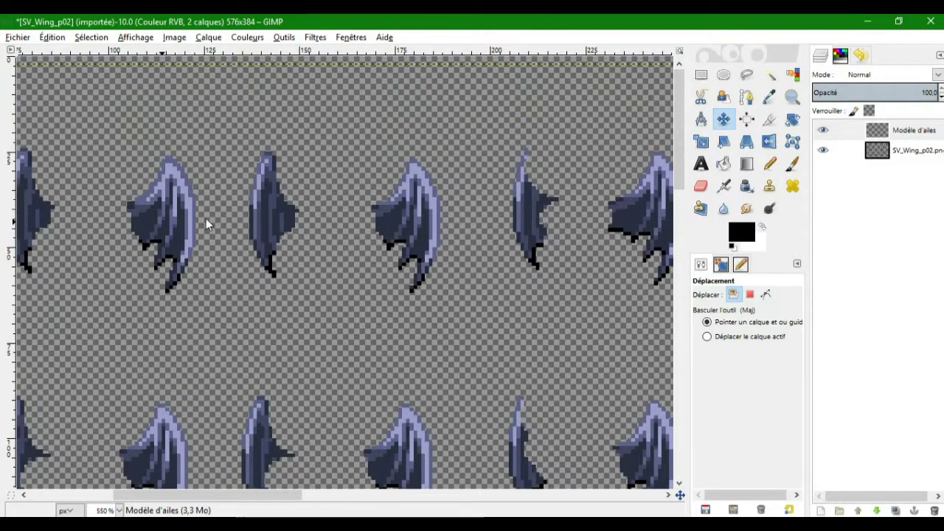
drag(253, 500, 135, 501)
drag(447, 198, 543, 205)
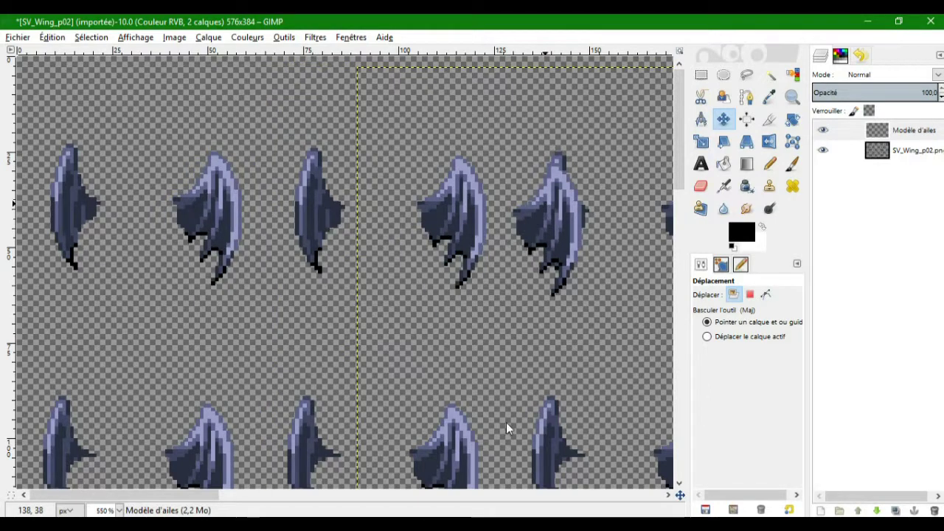
Move the model wing below the top row's third and fourth poses and clear the Modèle d'ailes layer's content.
drag(239, 502, 293, 504)
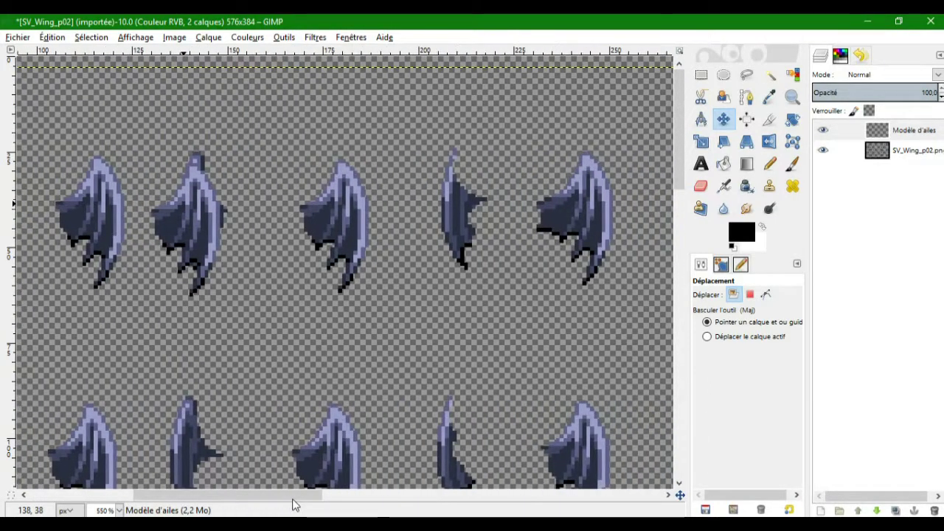
drag(175, 208, 616, 306)
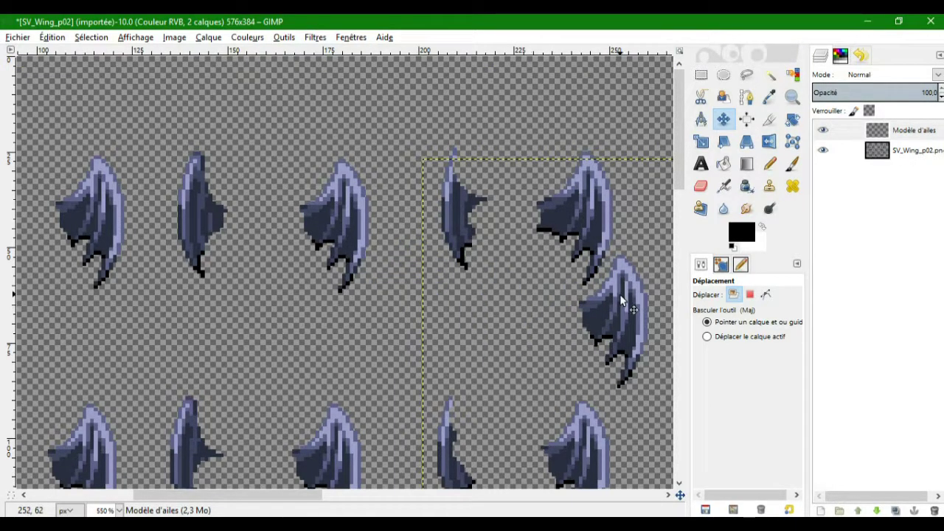
drag(612, 310, 433, 295)
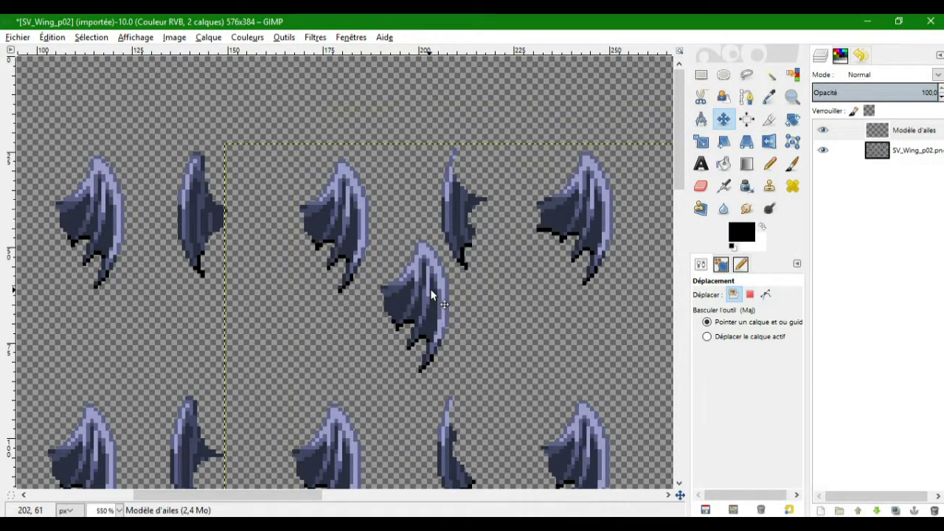
key(Delete)
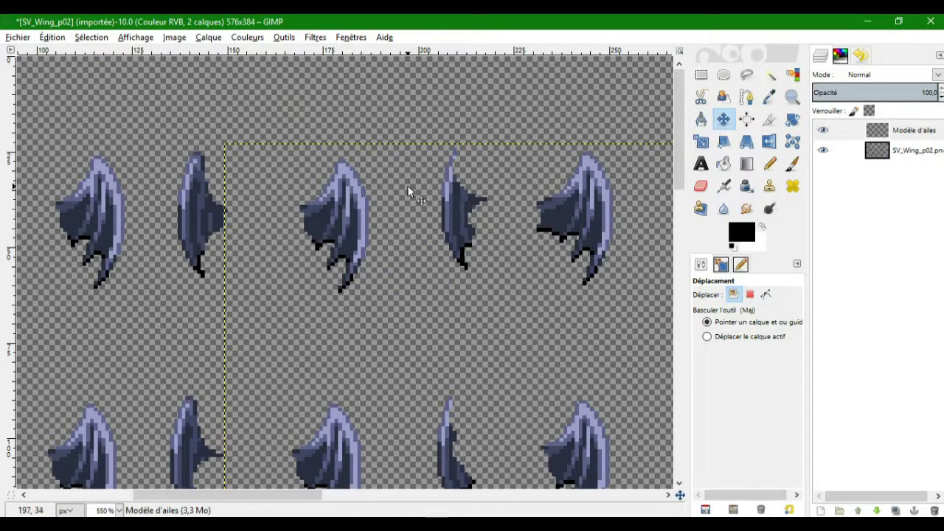
On the SV_Wing_p02.png layer, select the top row's fourth large wing with a 34 × 44 px rectangle at 226, 20 and copy it.
click(894, 156)
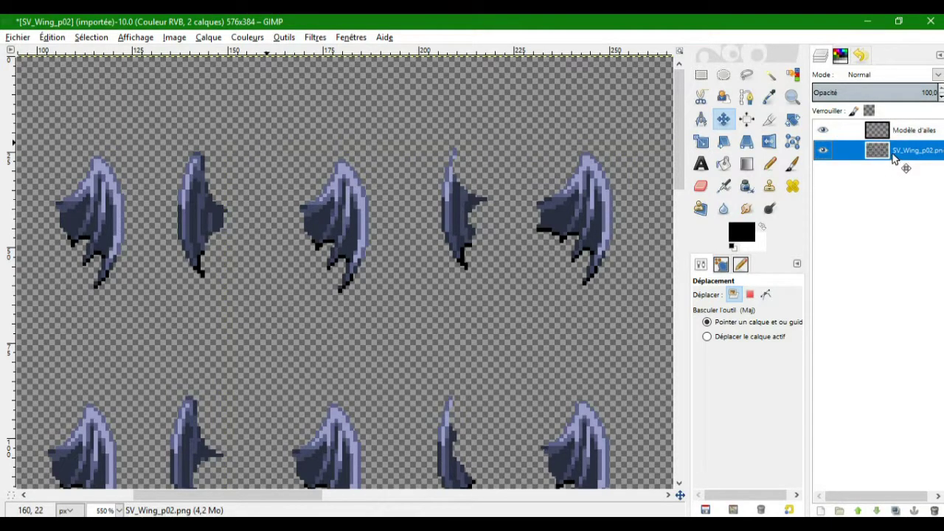
click(701, 78)
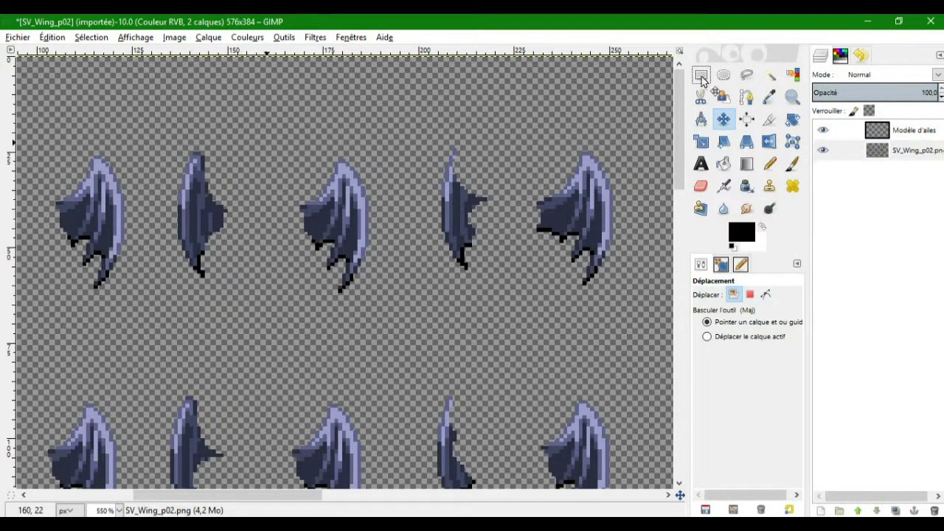
click(922, 154)
click(703, 77)
click(702, 75)
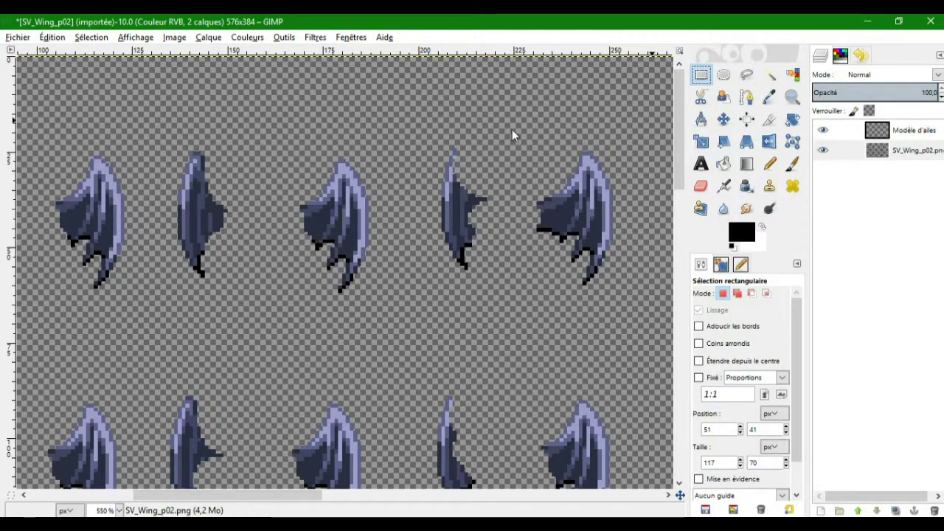
drag(519, 134, 649, 301)
key(ctrl+c)
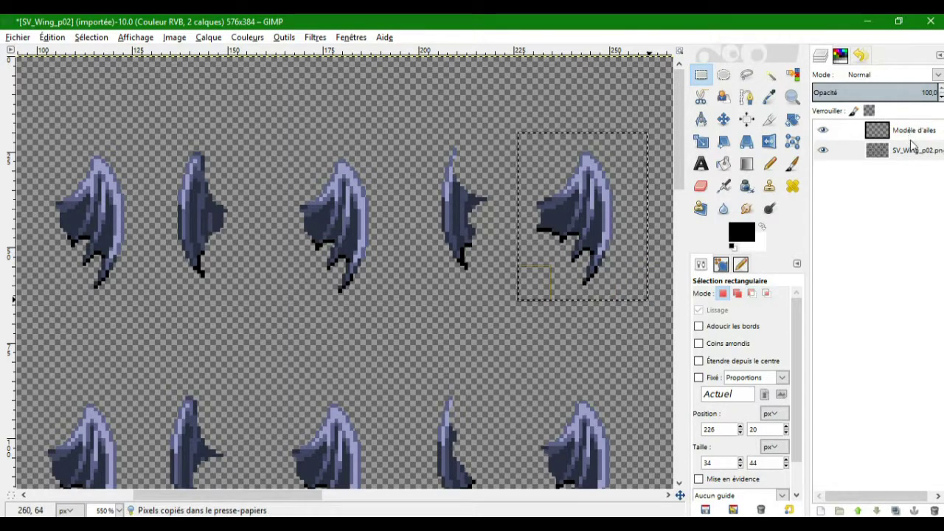
Paste the copied wing onto the Modèle d'ailes layer, anchor it there, and toggle a layer's visibility to check the result.
click(883, 135)
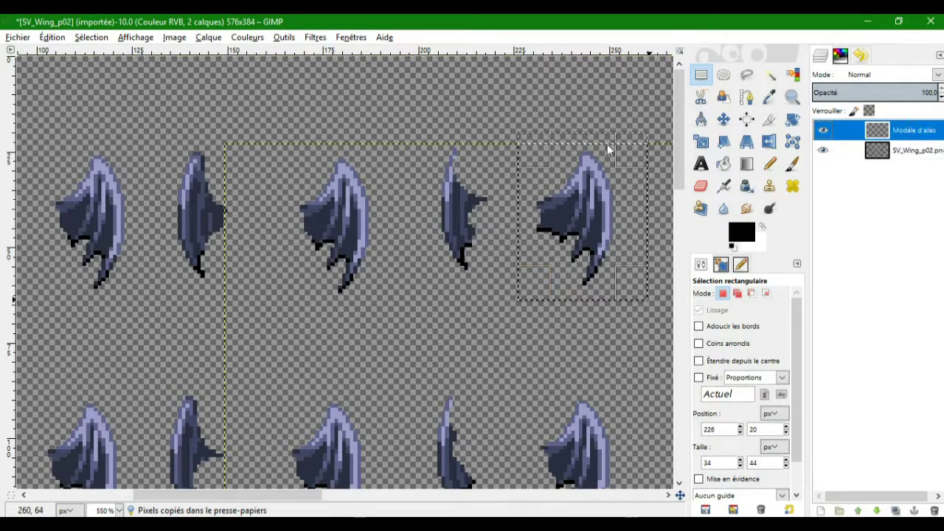
click(342, 255)
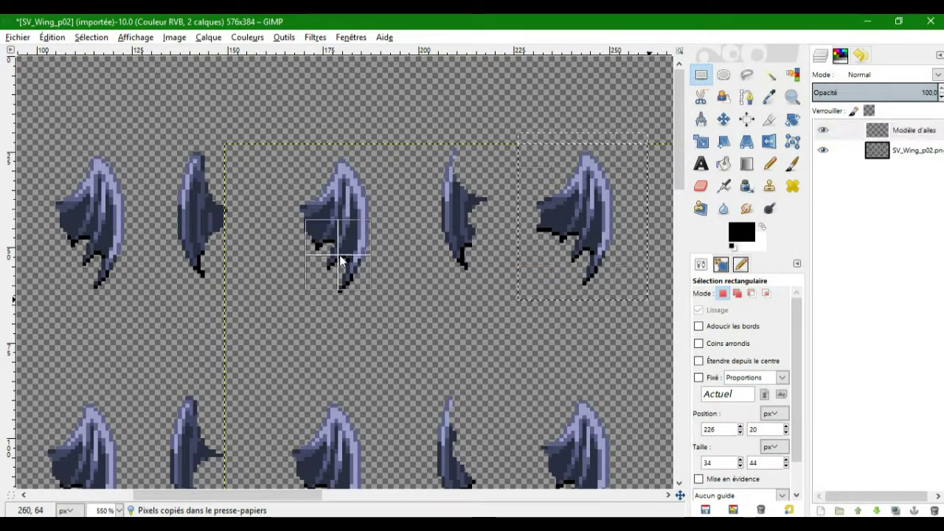
key(ctrl+v)
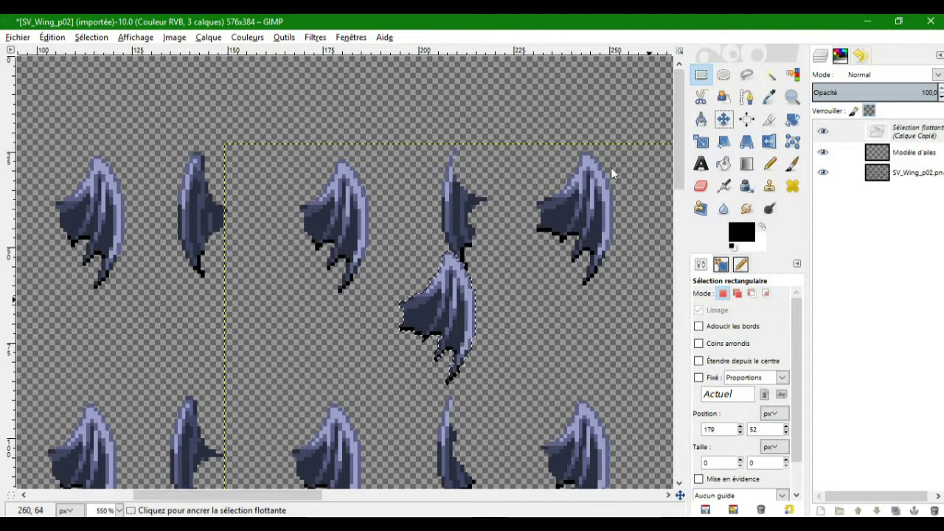
right_click(583, 200)
right_click(915, 137)
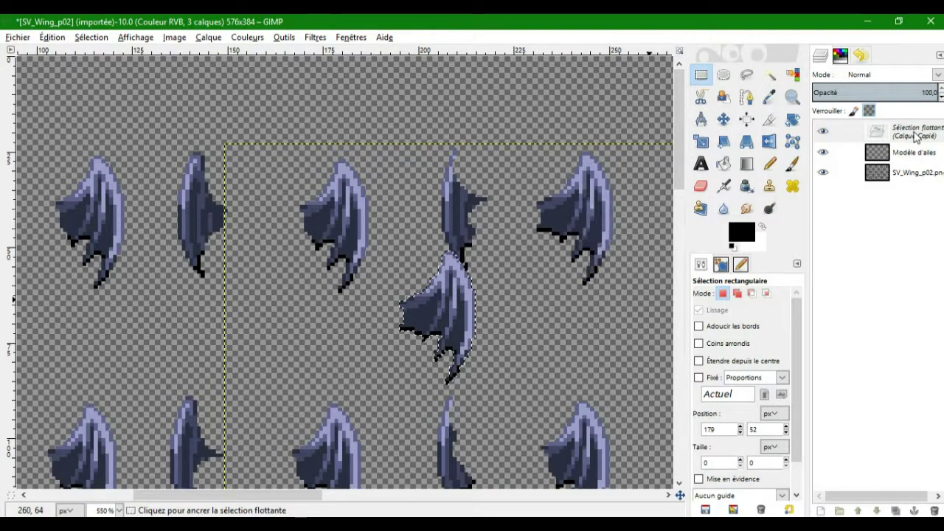
right_click(915, 137)
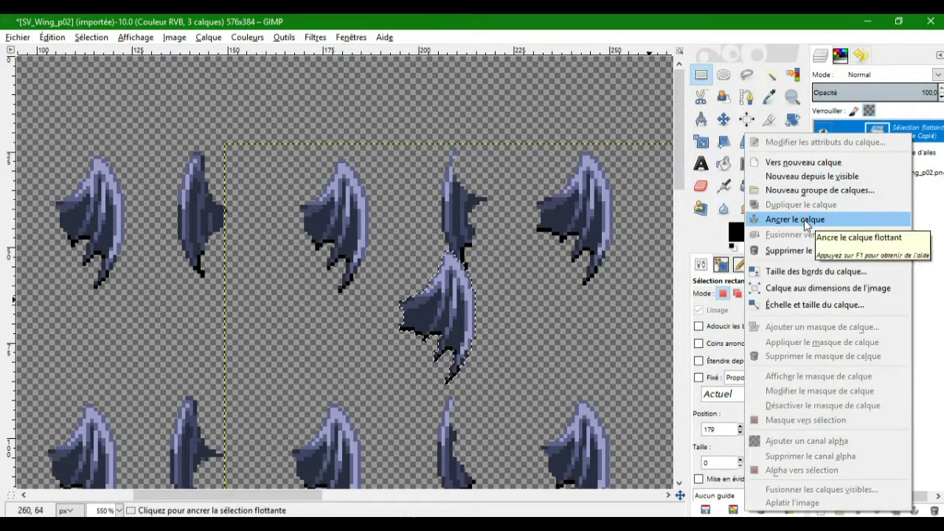
click(795, 219)
click(824, 151)
click(823, 151)
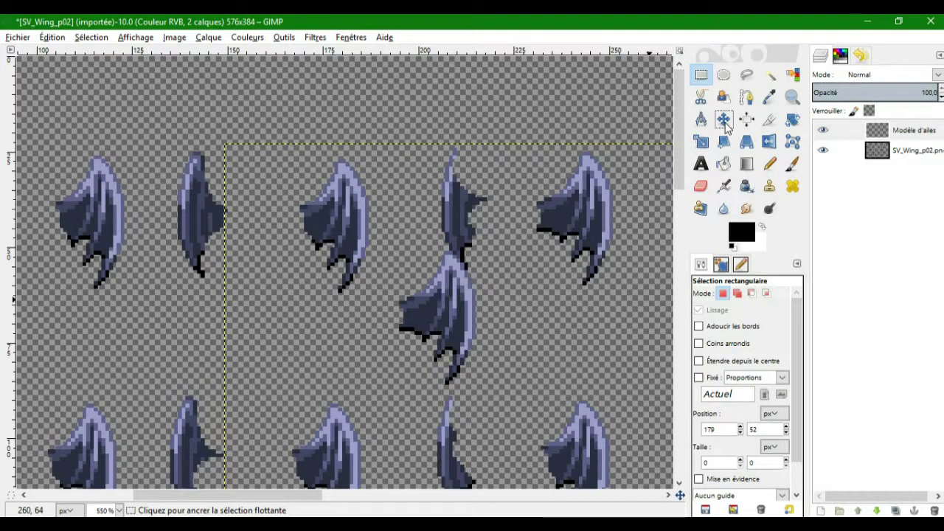
Clear any selection and move the new model wing along the top row to compare it with the remaining poses, ending near the second row.
right_click(547, 257)
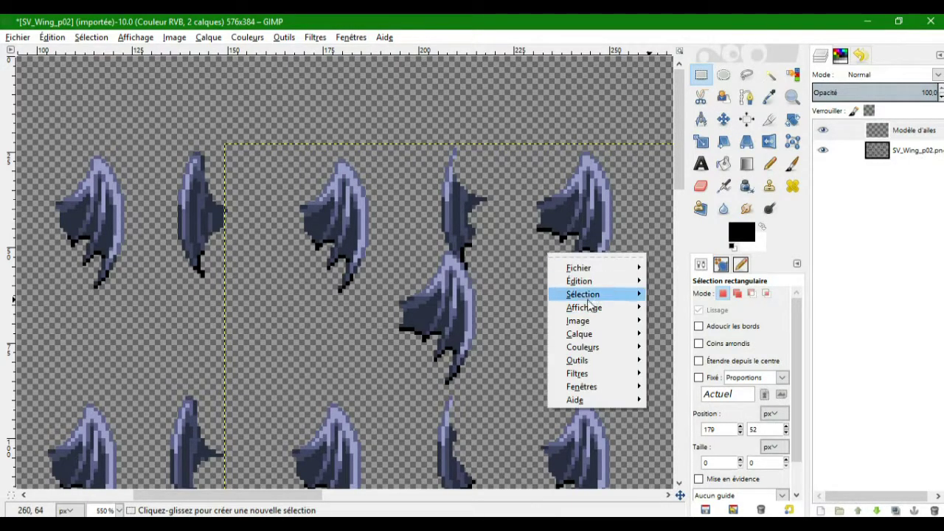
mouse_move(583, 294)
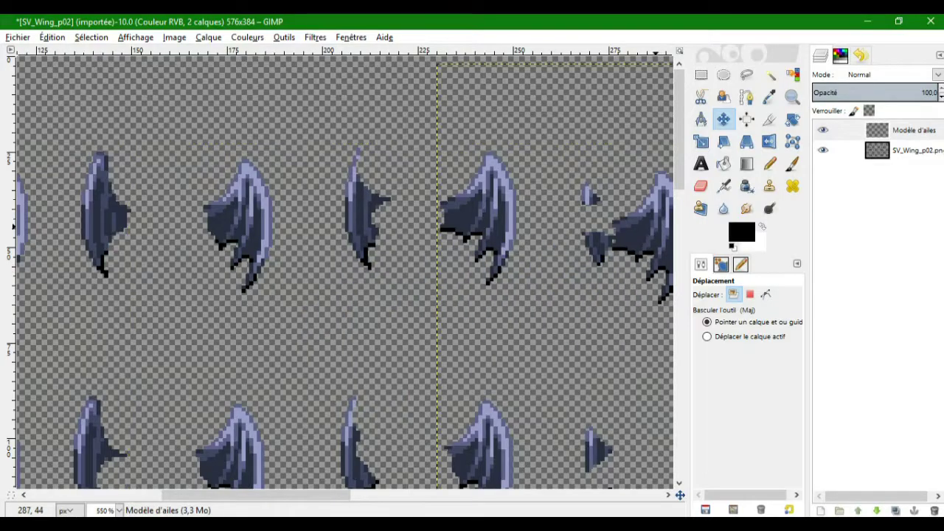
drag(273, 491, 449, 493)
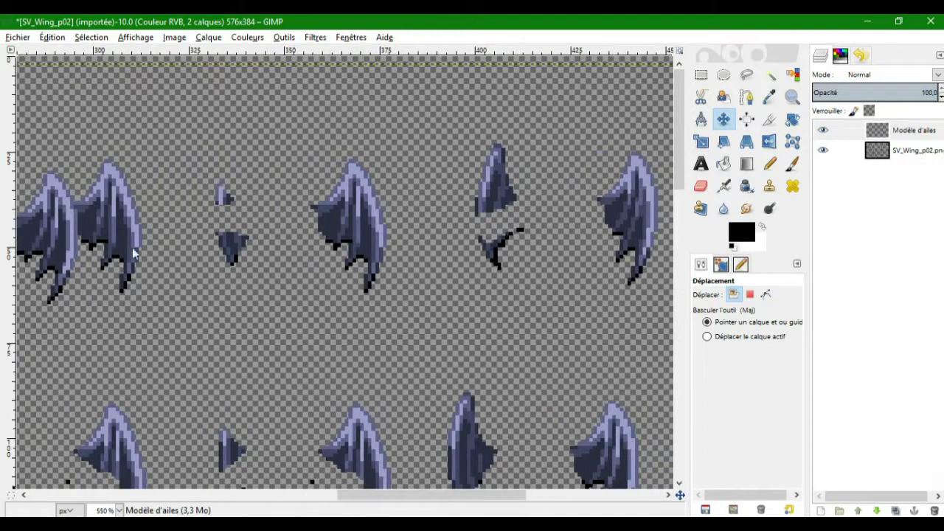
drag(53, 233, 575, 259)
drag(347, 495, 468, 495)
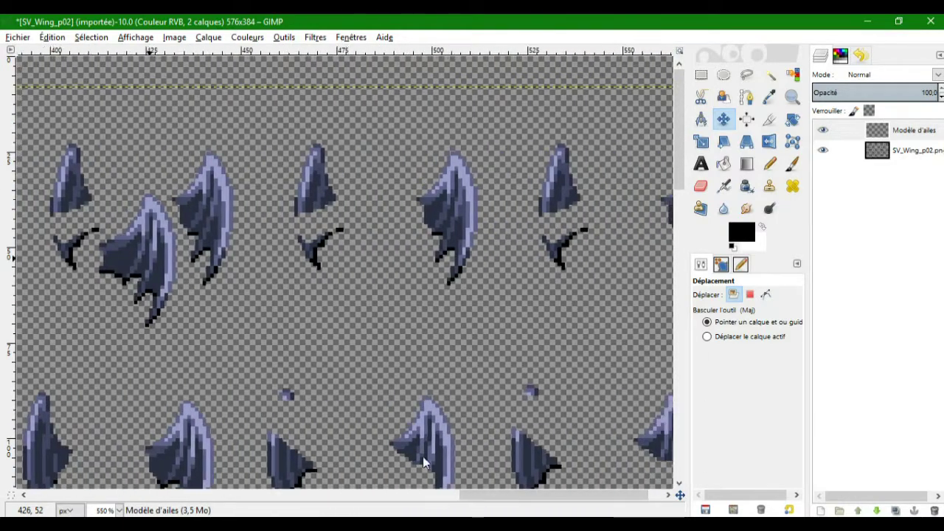
drag(157, 262, 557, 285)
scroll(491, 497, right, 2)
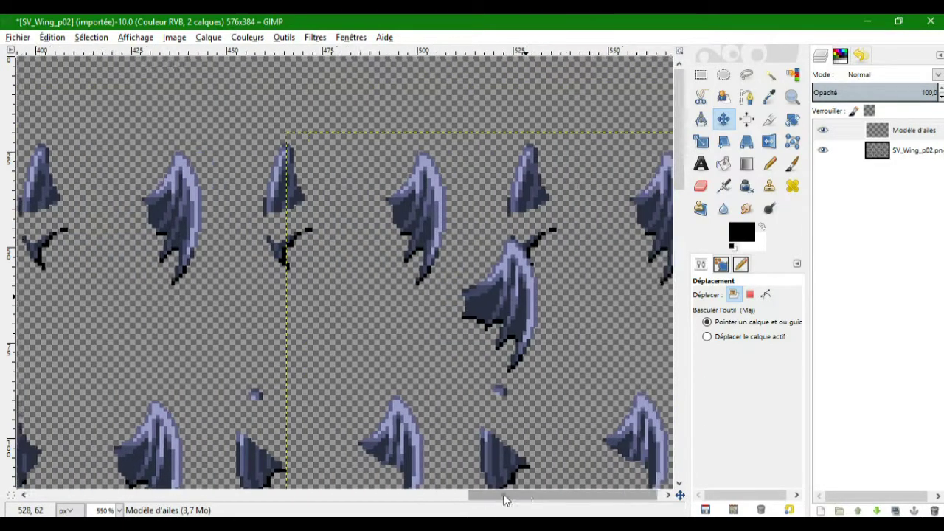
drag(513, 268, 592, 417)
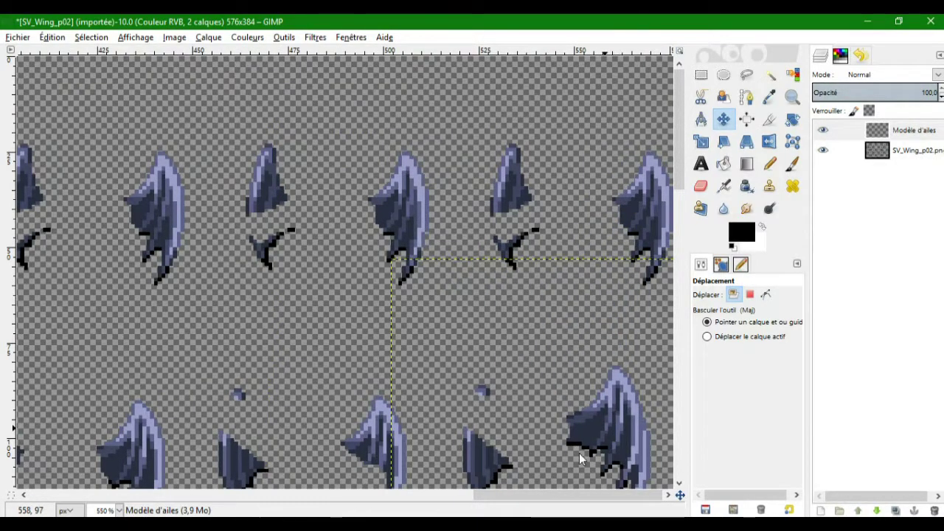
Move the model wing from the last poses back to the first ones along the second row to compare it with each wing.
scroll(620, 296, down, 3)
drag(604, 287, 220, 282)
drag(529, 498, 430, 499)
drag(563, 286, 228, 319)
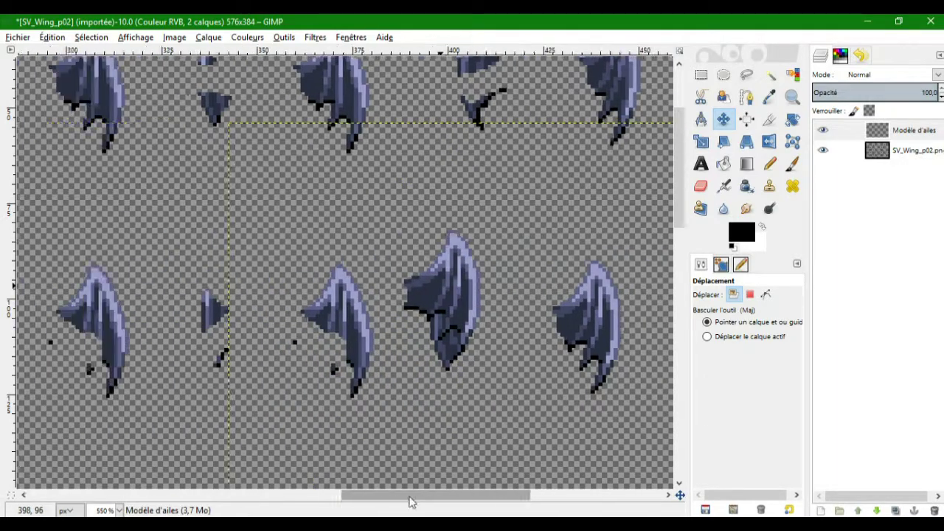
scroll(286, 330, left, 5)
mouse_move(287, 331)
mouse_down()
mouse_move(296, 321)
mouse_move(177, 332)
mouse_move(295, 389)
mouse_move(295, 324)
mouse_move(286, 332)
mouse_move(287, 323)
mouse_move(292, 362)
mouse_move(216, 393)
mouse_move(250, 339)
mouse_move(317, 336)
mouse_move(275, 331)
mouse_move(289, 325)
mouse_move(284, 385)
mouse_move(296, 317)
mouse_move(302, 333)
mouse_up()
drag(404, 495, 302, 491)
drag(630, 337, 140, 317)
drag(569, 344, 324, 332)
drag(237, 491, 197, 491)
Bring the model wing down to the third row and compare it with the wings from the first poses to the last.
drag(272, 179, 459, 330)
drag(125, 495, 243, 495)
drag(189, 362, 529, 329)
drag(244, 495, 376, 495)
drag(71, 303, 562, 304)
drag(376, 495, 490, 495)
drag(221, 332, 171, 371)
drag(279, 327, 600, 379)
drag(452, 495, 531, 503)
drag(250, 383, 342, 288)
Compare the model wing with the fourth row's wings, moving it from the last poses back towards the first.
scroll(449, 317, down, 5)
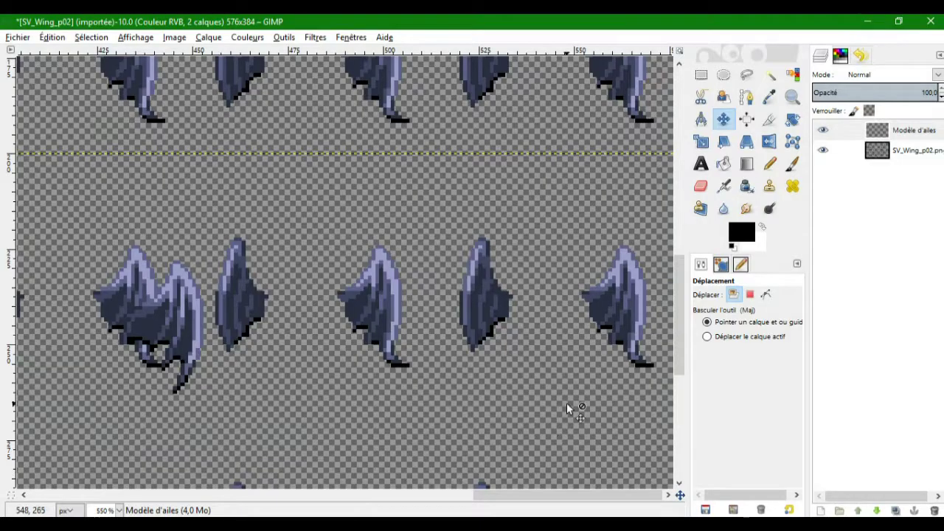
drag(184, 316, 135, 316)
drag(520, 495, 372, 495)
drag(609, 333, 171, 285)
scroll(171, 285, left, 5)
drag(582, 283, 90, 294)
drag(376, 496, 199, 496)
Move the model wing down to the fifth row and across its poses to compare it with those wings.
drag(424, 119, 601, 304)
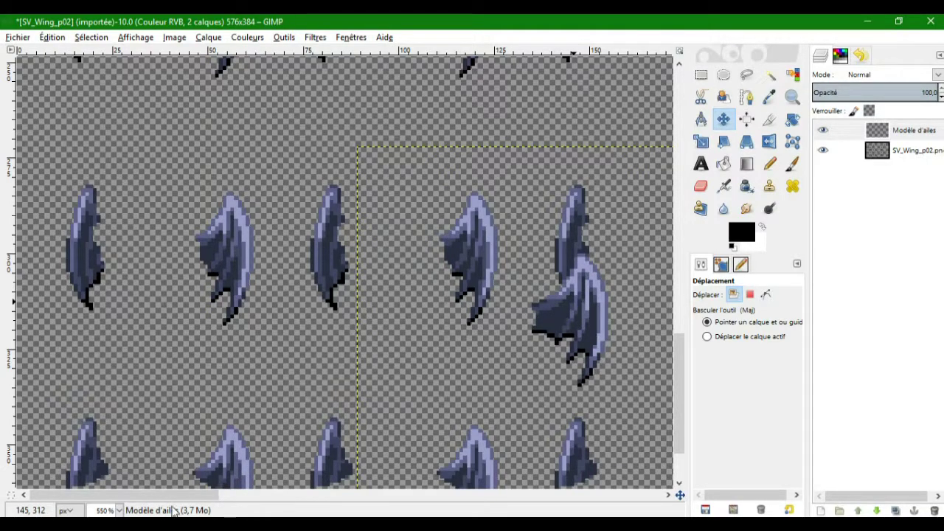
drag(167, 507, 292, 508)
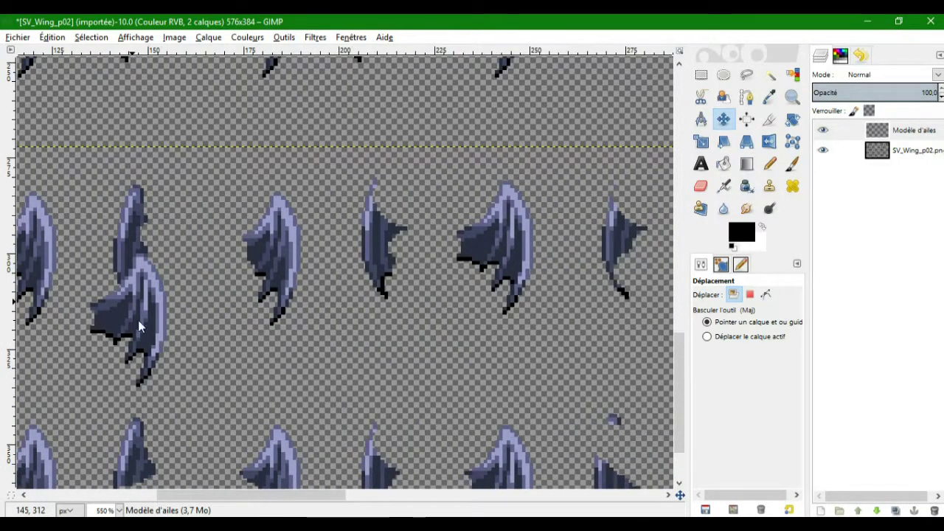
drag(135, 312, 327, 239)
scroll(327, 238, right, 5)
drag(289, 371, 114, 327)
Bring the model wing back to the fifth row's fourth large wing, and move it up beside the fourth row's third large wing.
scroll(686, 369, down, 3)
drag(389, 496, 66, 496)
drag(199, 511, 327, 504)
drag(424, 313, 373, 196)
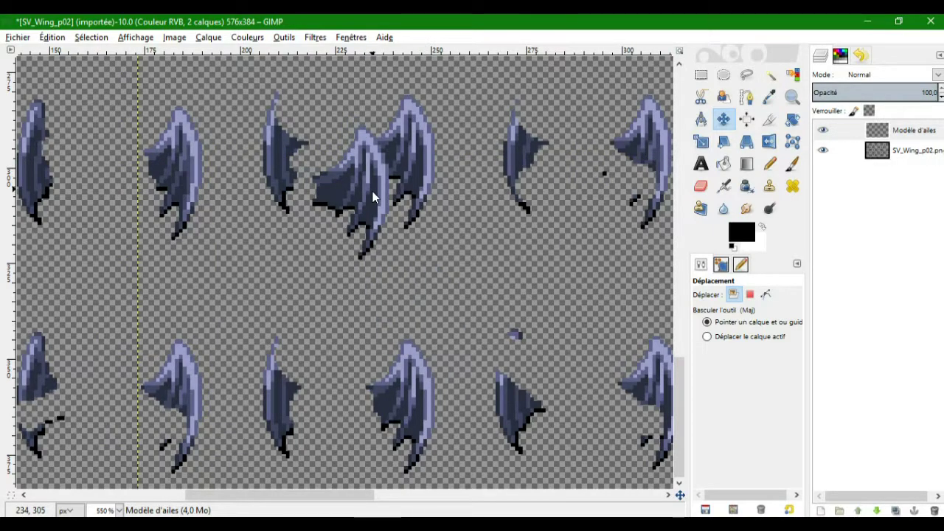
drag(683, 376, 684, 316)
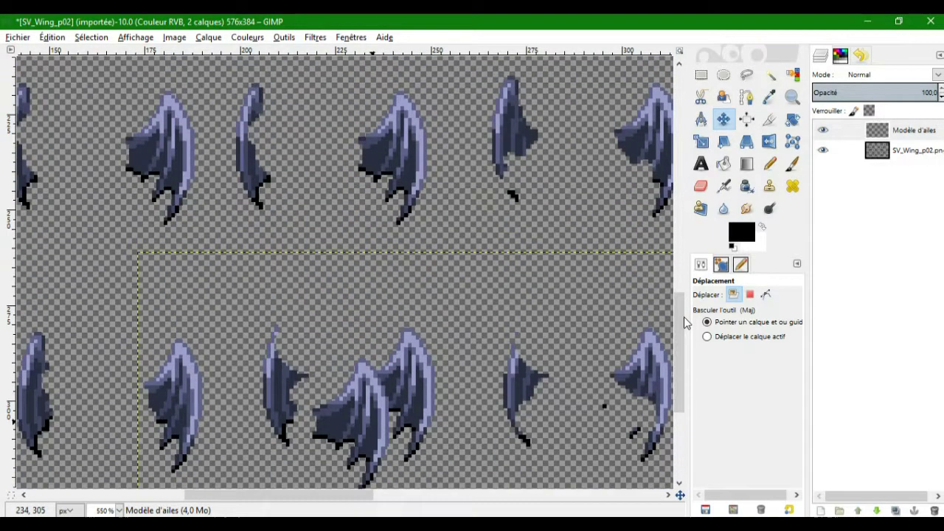
drag(362, 426, 87, 133)
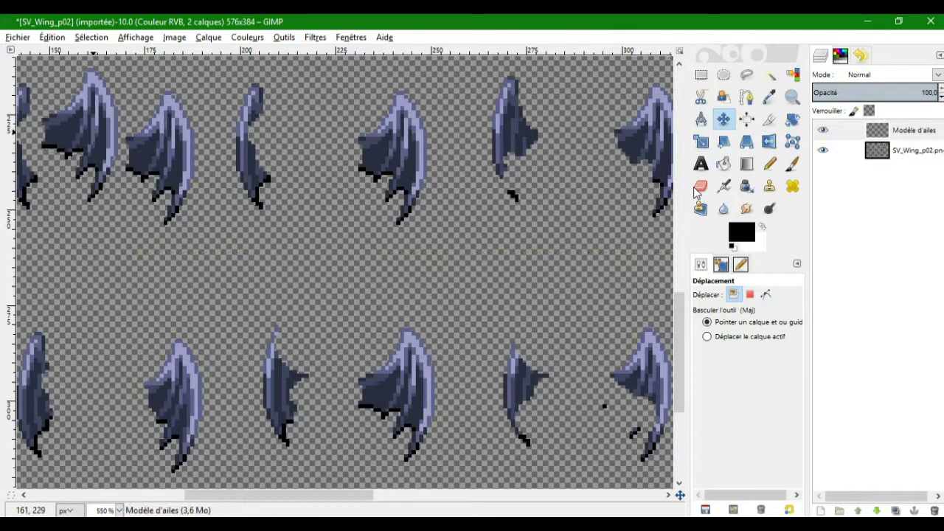
Bring the model wing back up through the rows and place it below the first row's first large wing.
drag(683, 315, 684, 245)
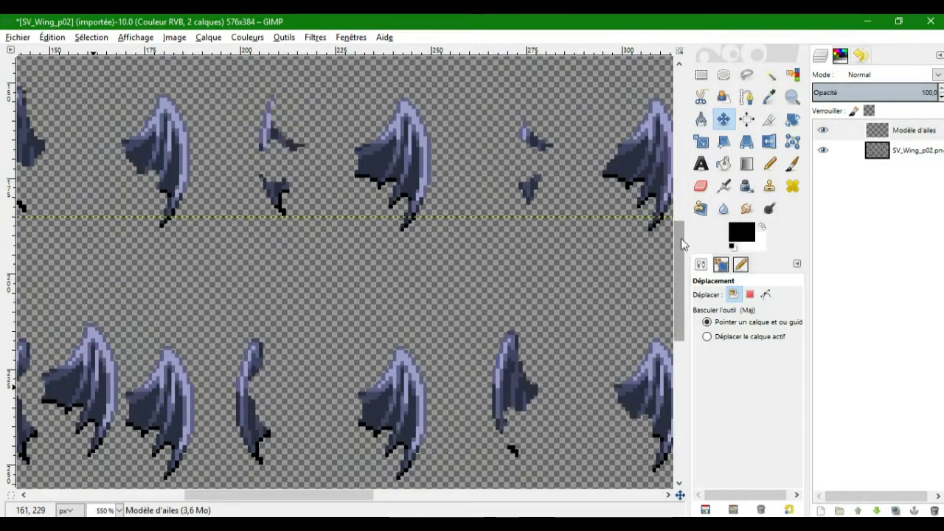
drag(93, 395, 110, 136)
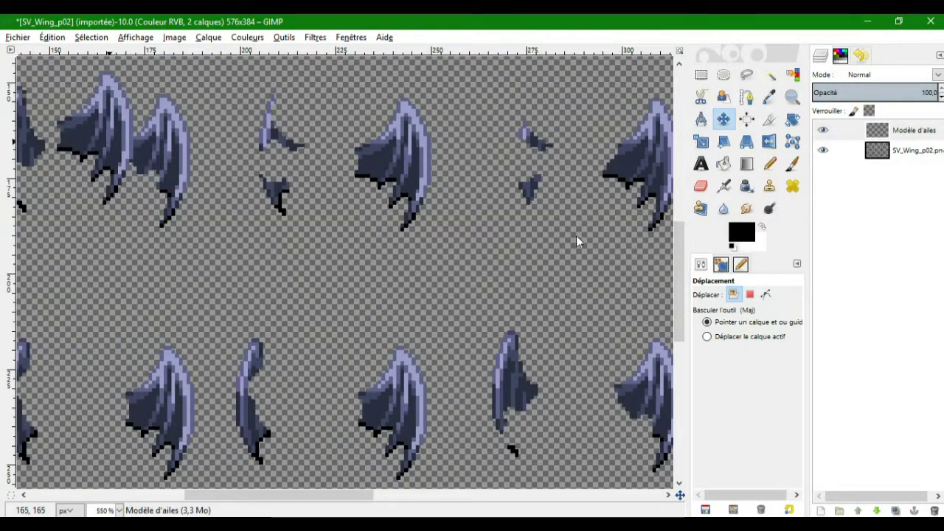
drag(685, 249, 683, 171)
drag(109, 415, 163, 158)
drag(679, 229, 677, 164)
drag(157, 341, 103, 142)
drag(678, 182, 679, 135)
drag(369, 506, 211, 501)
drag(624, 256, 266, 332)
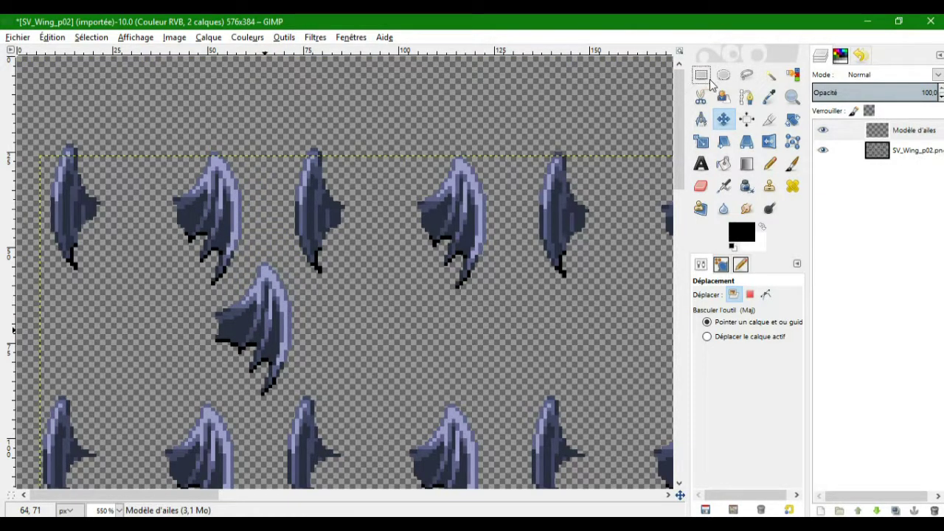
Select a 39 × 43 px rectangle around the model wing and copy it.
drag(184, 495, 628, 506)
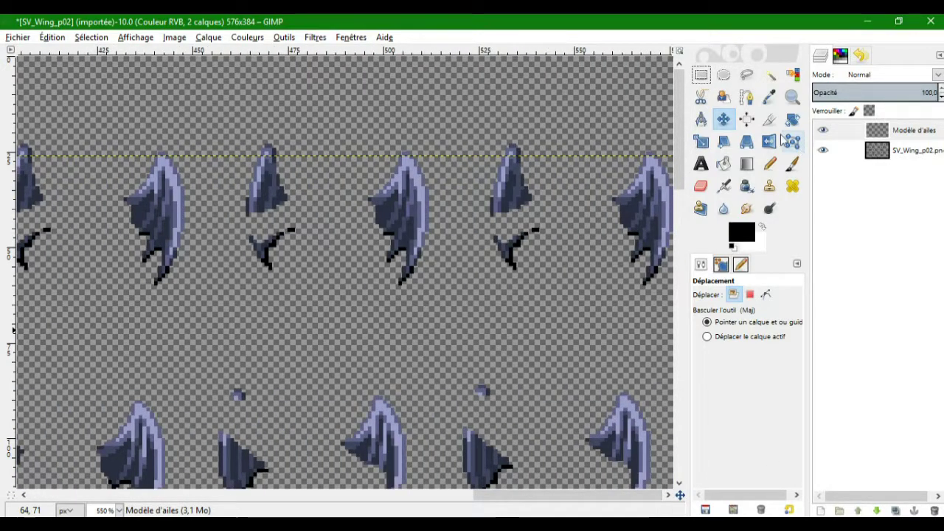
click(702, 75)
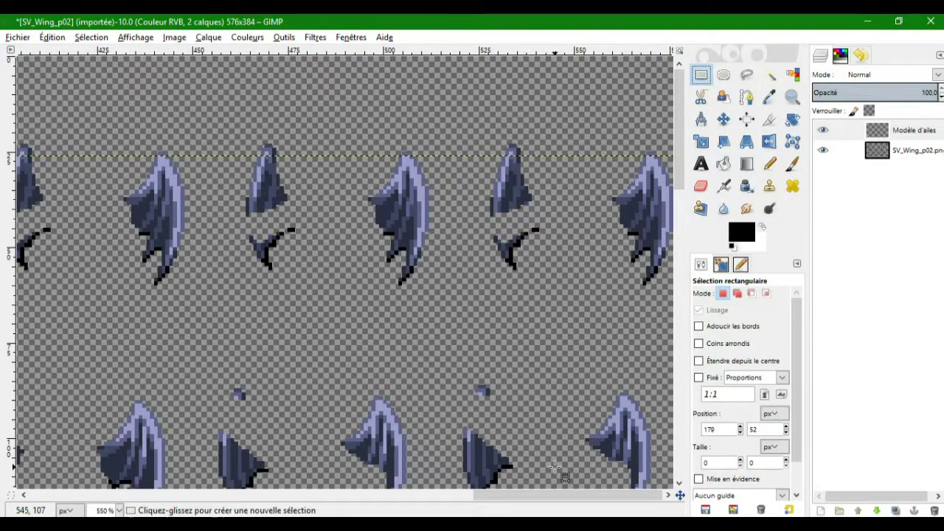
drag(558, 496, 269, 495)
scroll(265, 452, left, 5)
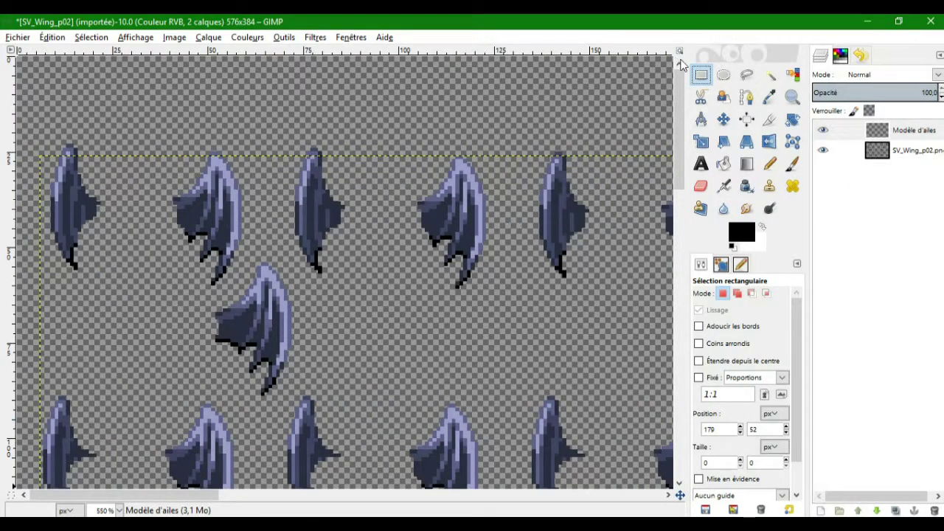
drag(184, 247, 332, 409)
key(ctrl)
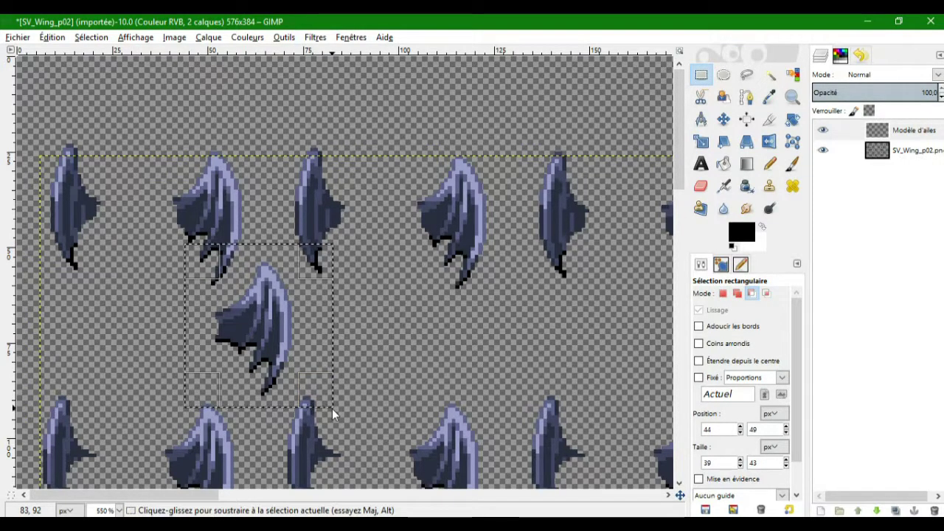
key(ctrl+c)
Paste the copied wing onto the SV_Wing_p02 layer, align it over the first row's first large wing, and anchor it.
click(915, 157)
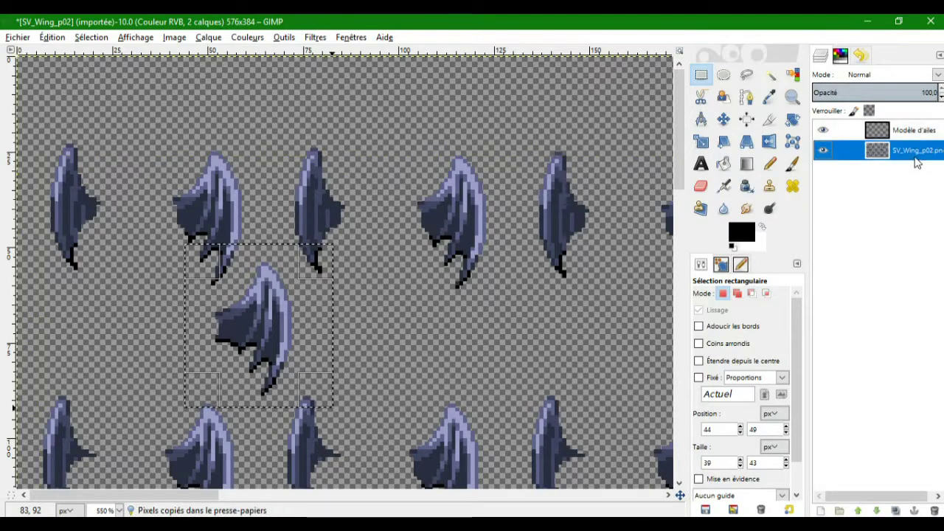
key(ctrl+v)
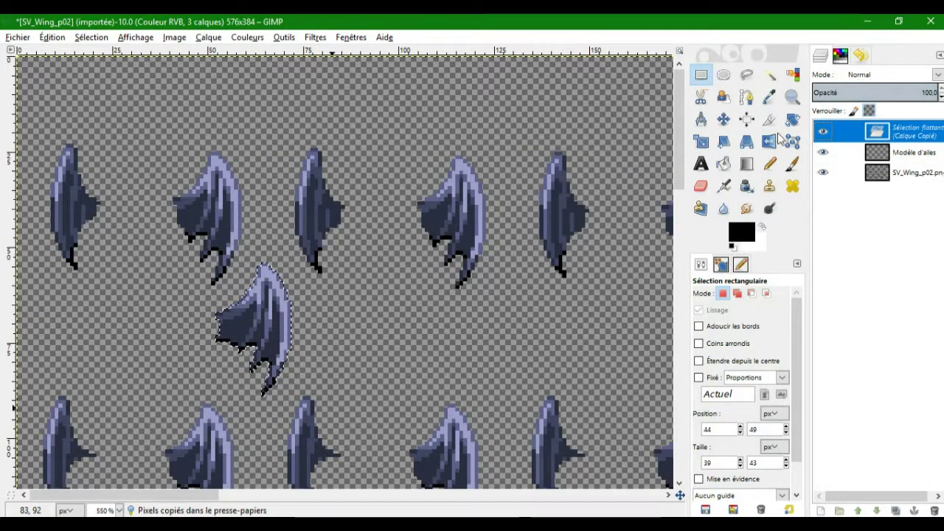
scroll(596, 321, right, 10)
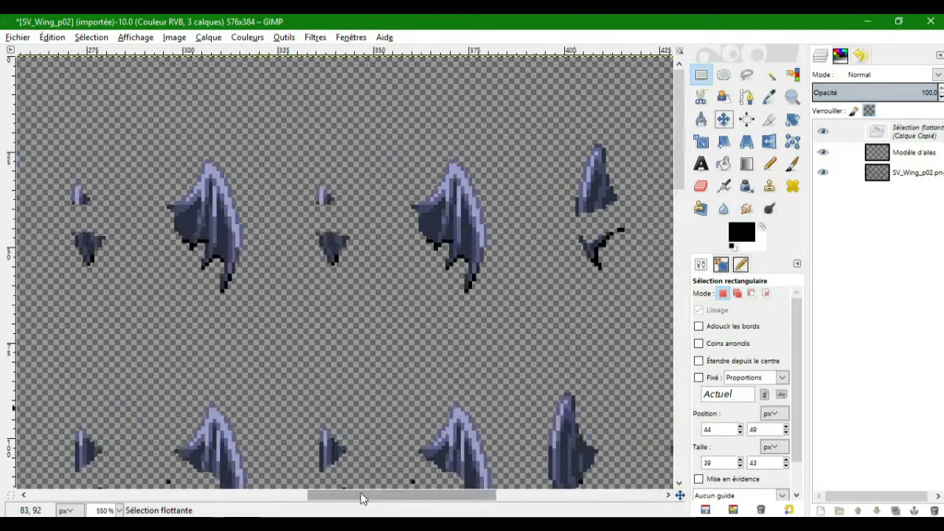
scroll(142, 375, left, 10)
drag(262, 324, 227, 238)
drag(217, 218, 215, 212)
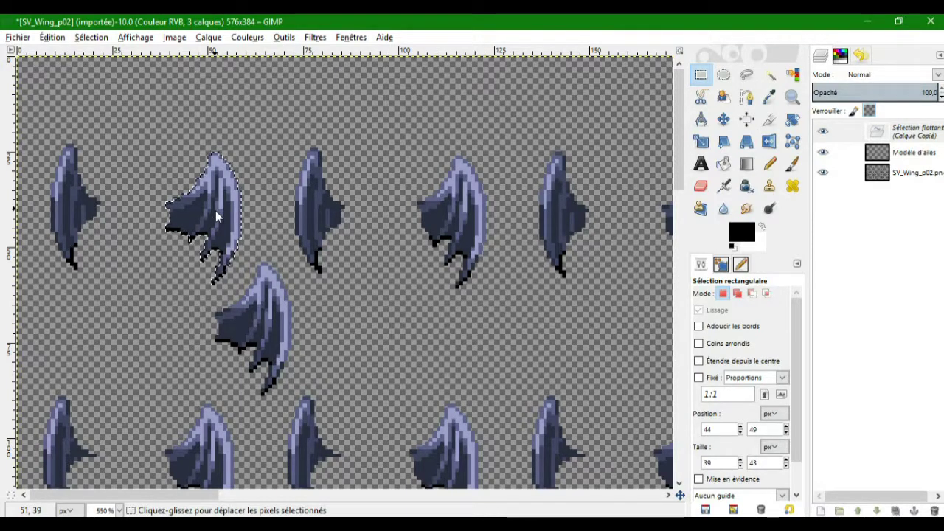
right_click(916, 135)
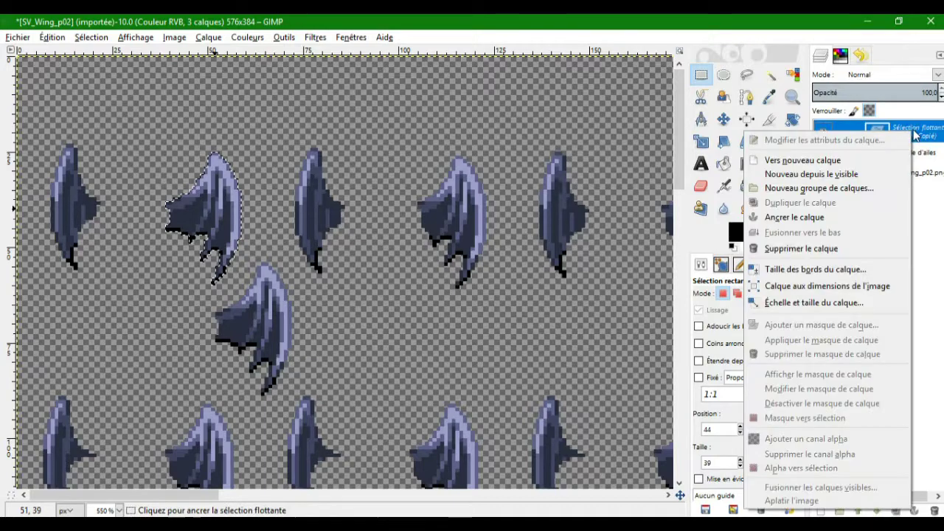
click(810, 223)
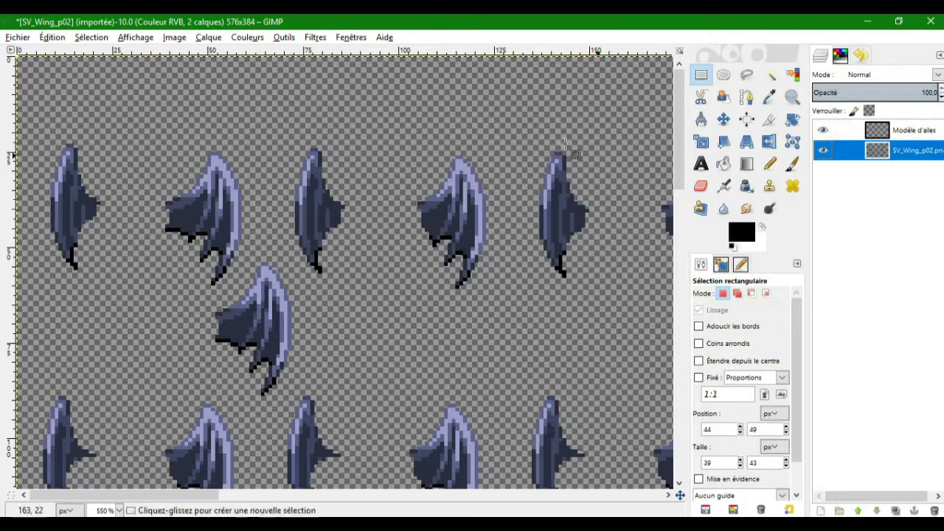
Paste another wing copy, align it over the first row's second large wing, and anchor it.
key(ctrl+v)
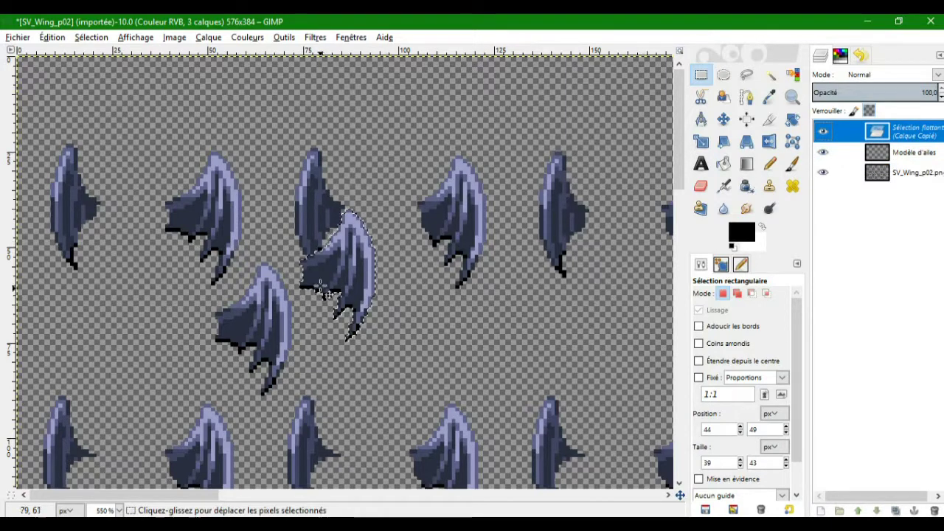
drag(354, 254, 467, 216)
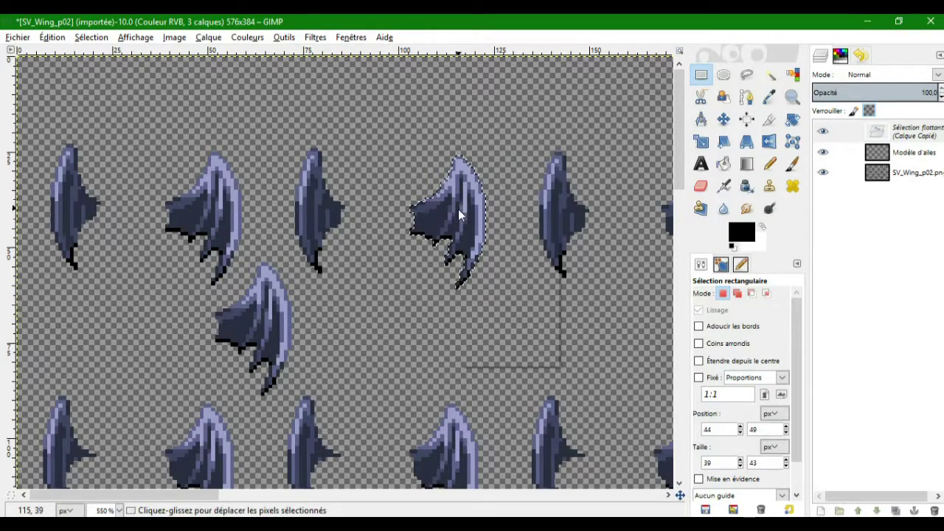
right_click(459, 212)
click(911, 138)
click(907, 134)
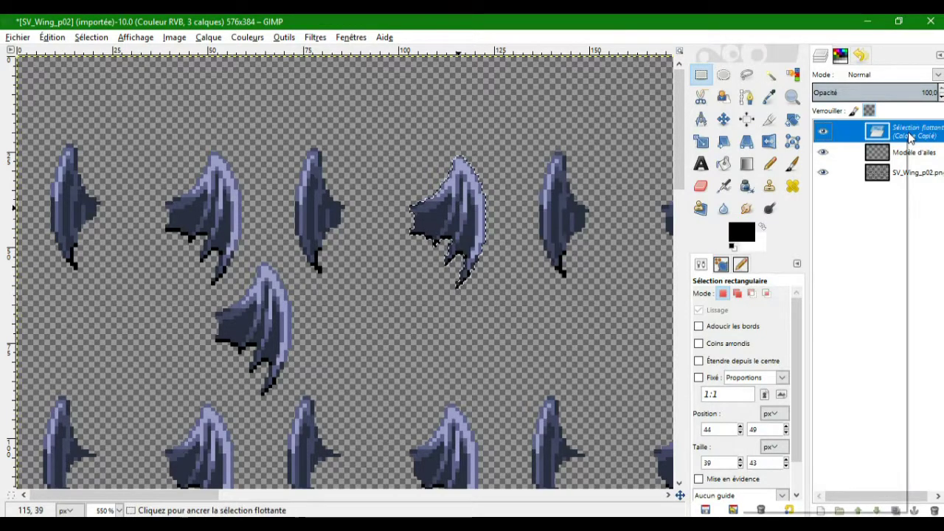
right_click(906, 136)
click(791, 220)
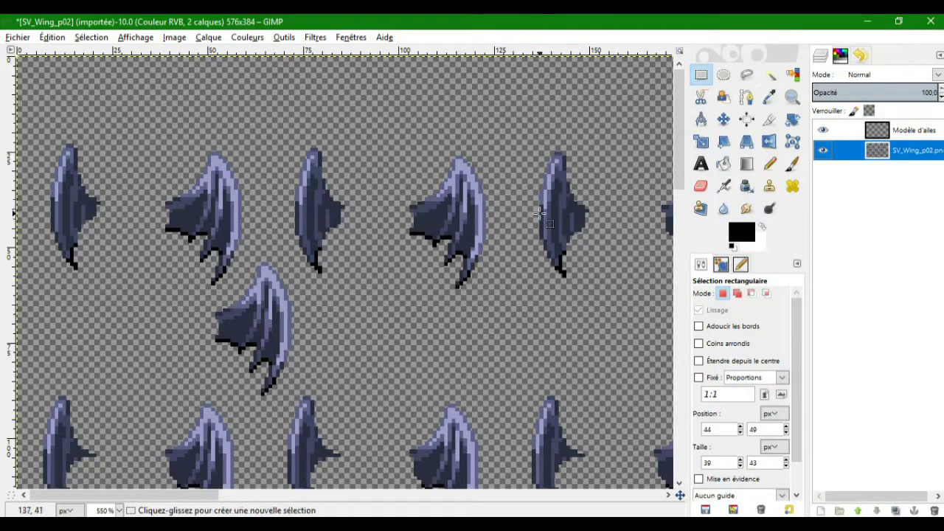
Paste the wing over the first row's third large wing and anchor it.
drag(159, 495, 263, 495)
key(ctrl+v)
drag(346, 282, 342, 231)
right_click(929, 132)
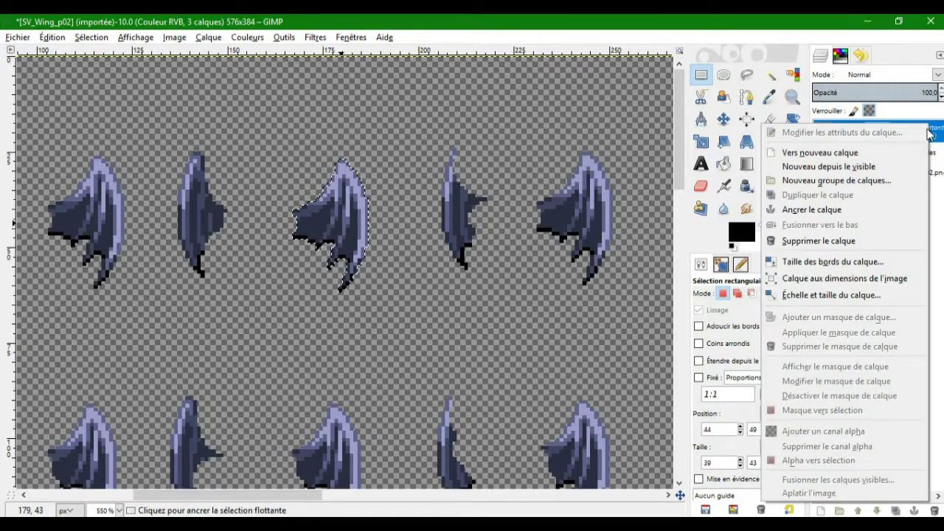
click(811, 210)
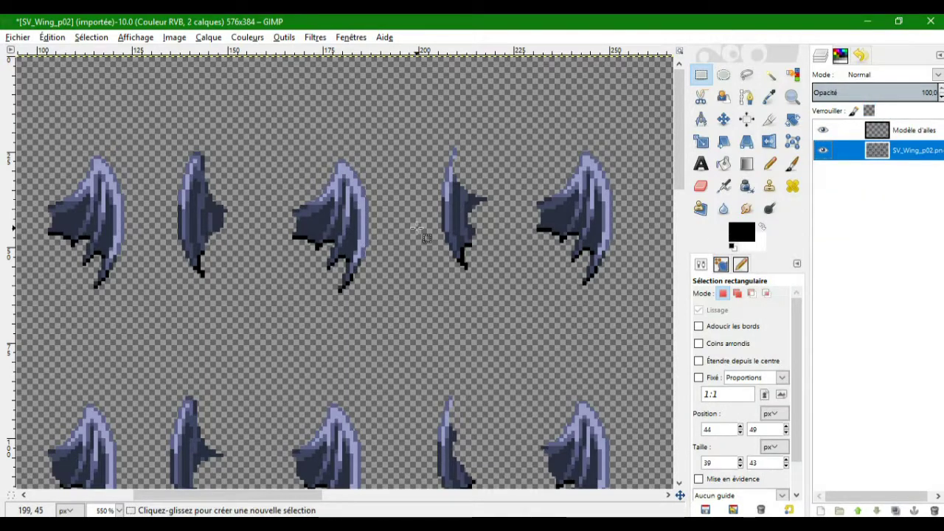
Paste one more wing copy and move it beside the first row's fourth large wing.
key(ctrl+v)
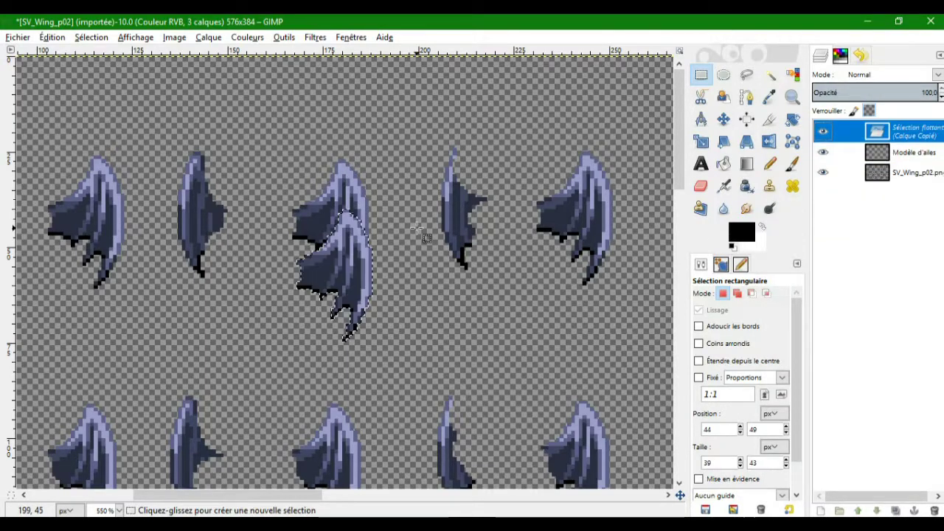
drag(340, 273, 640, 270)
drag(309, 496, 427, 502)
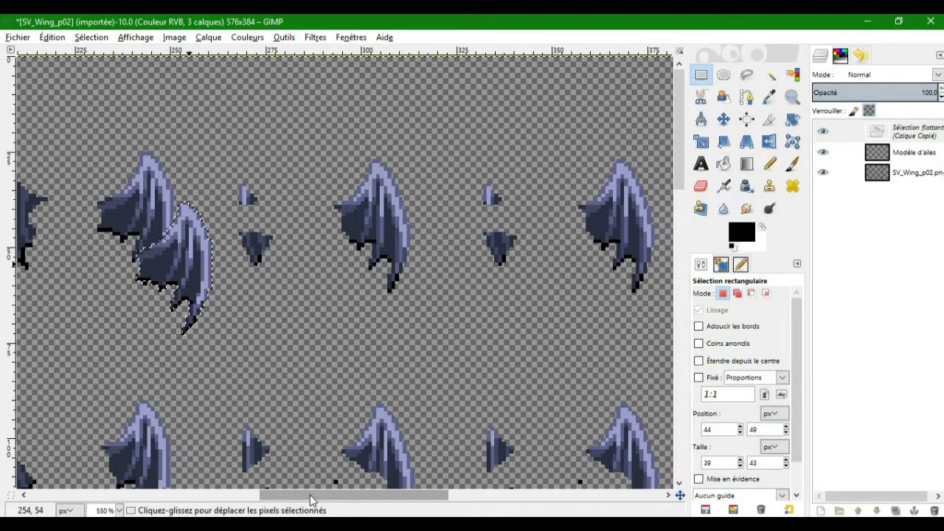
drag(345, 497, 567, 511)
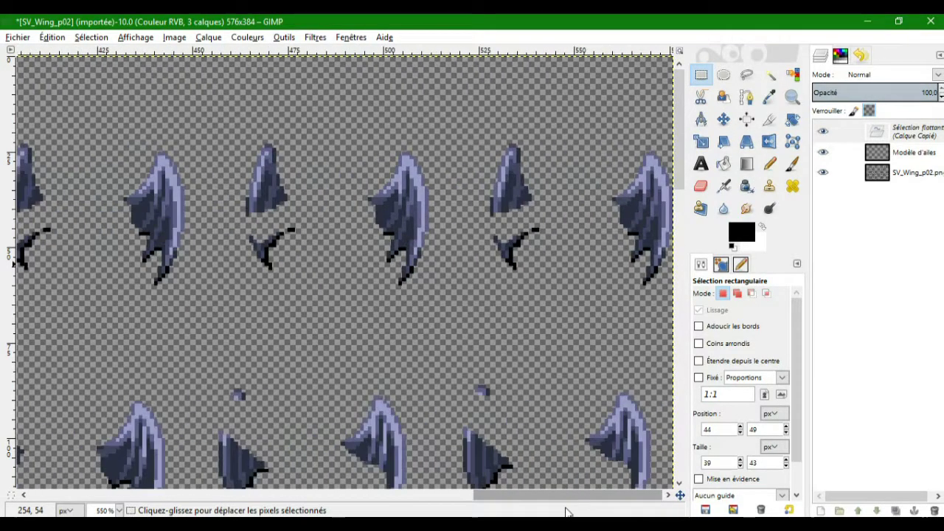
Move the floating wing copy along the first row towards its last poses.
click(747, 76)
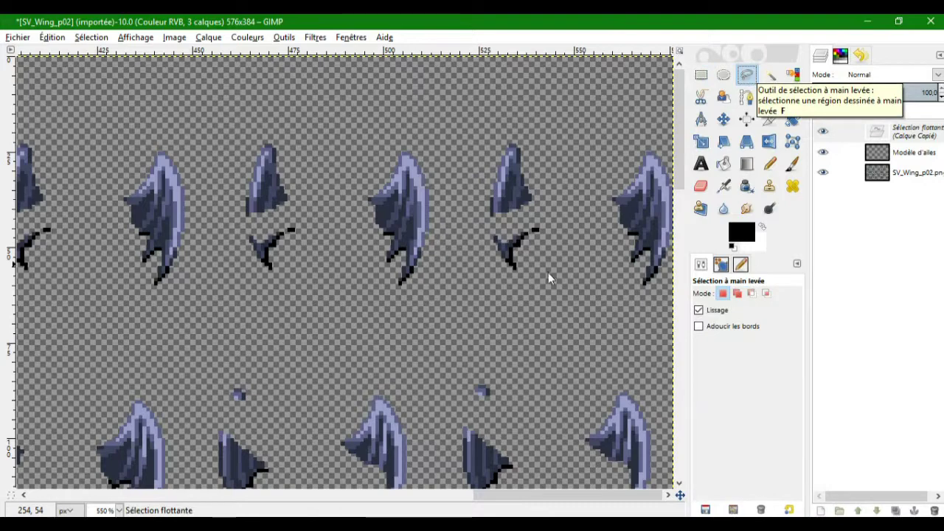
drag(517, 496, 287, 499)
drag(241, 234, 405, 327)
scroll(185, 332, right, 5)
drag(177, 339, 448, 373)
scroll(177, 378, right, 7)
drag(176, 383, 522, 393)
drag(414, 501, 529, 511)
drag(276, 377, 399, 358)
scroll(521, 506, left, 3)
Move the floating wing copy back to the first poses, between the first and second rows.
drag(609, 363, 158, 306)
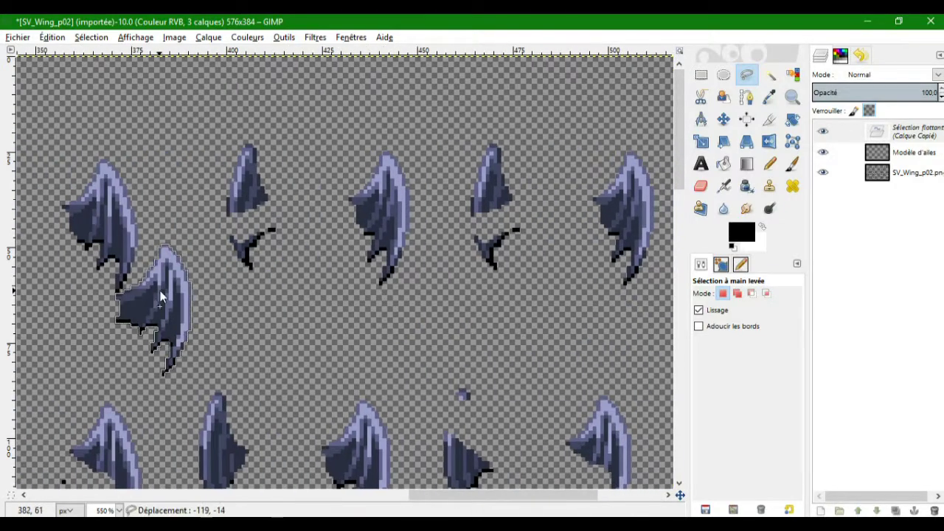
scroll(158, 305, left, 5)
drag(544, 310, 254, 224)
scroll(255, 224, left, 5)
drag(612, 214, 284, 362)
scroll(284, 362, left, 5)
drag(605, 359, 107, 402)
scroll(230, 508, left, 5)
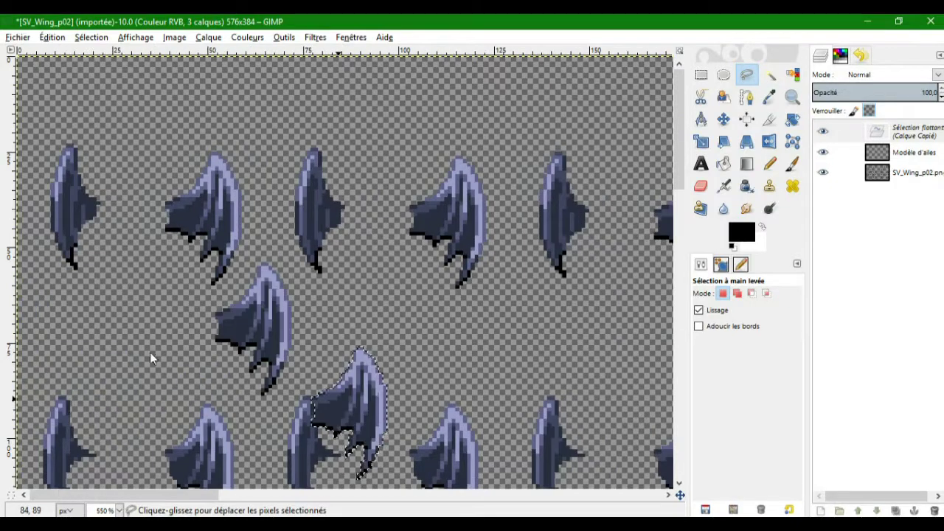
Move the floating wing copy across again to below the first row's fourth large wing.
scroll(365, 443, down, 3)
drag(379, 228, 604, 207)
scroll(342, 511, right, 5)
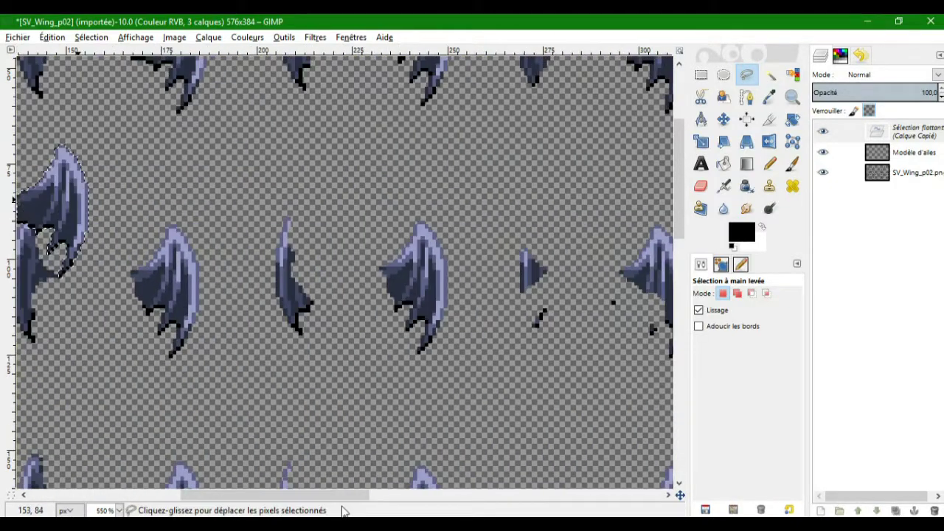
drag(690, 163, 685, 100)
drag(55, 409, 145, 353)
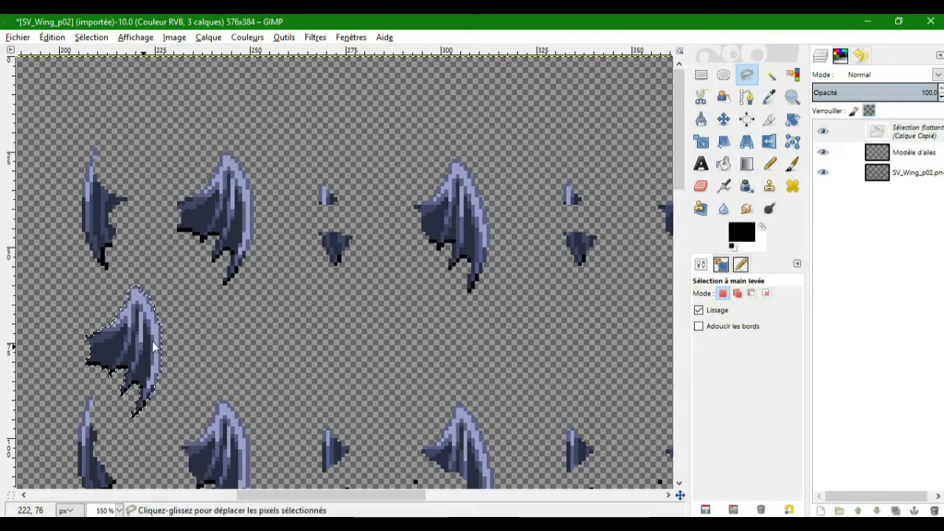
Align the floating wing copy over the second row's first large wing and anchor it.
drag(332, 495, 214, 494)
drag(486, 364, 345, 363)
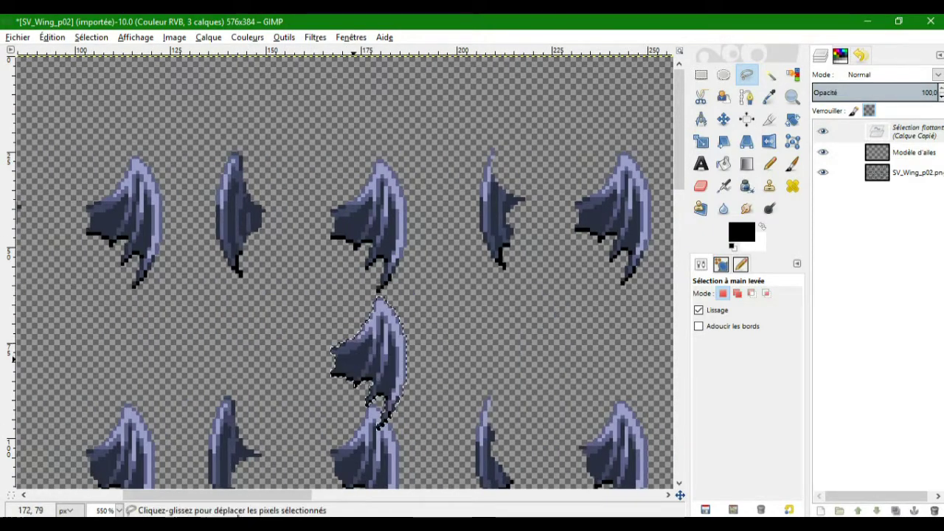
drag(252, 496, 205, 508)
drag(531, 354, 206, 278)
right_click(908, 131)
click(811, 224)
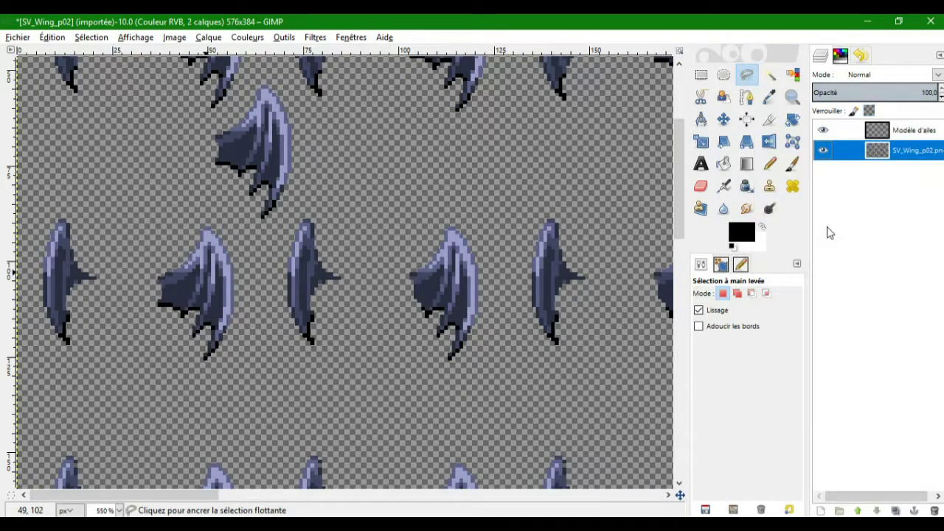
Make the Modèle d'ailes layer active and set the foreground colour to red d40707.
drag(206, 507, 310, 504)
drag(677, 192, 680, 125)
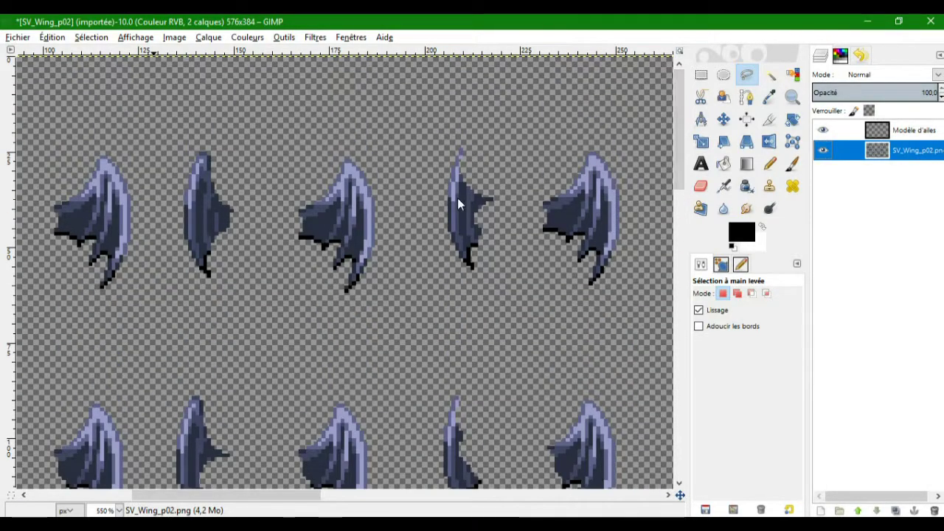
drag(268, 501, 405, 503)
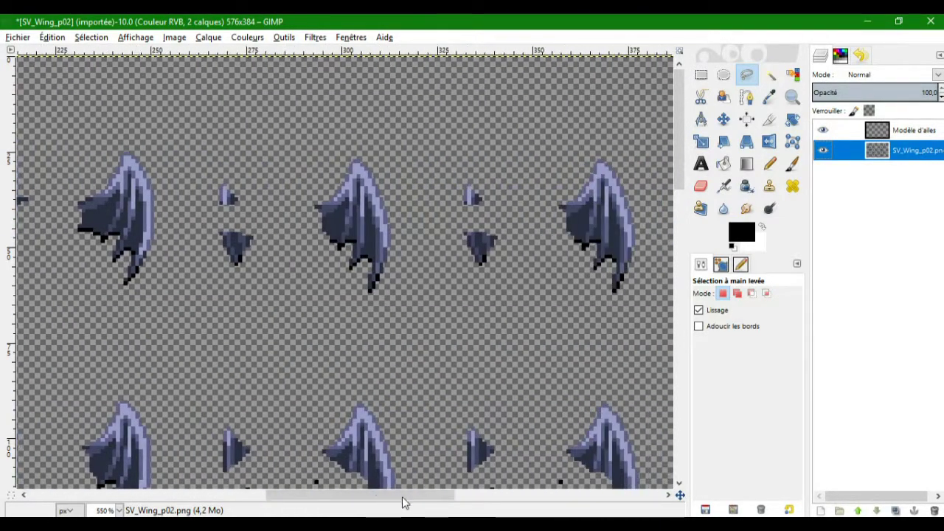
click(906, 138)
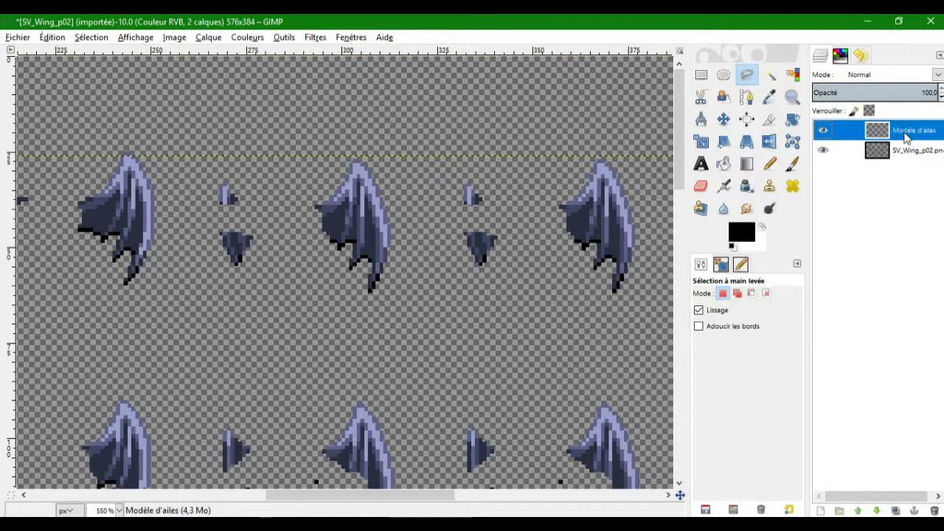
click(772, 166)
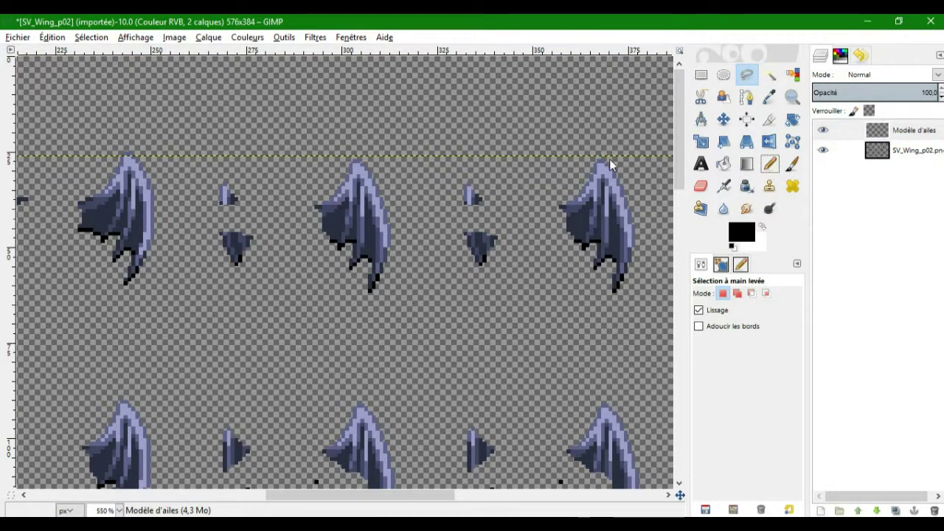
click(742, 235)
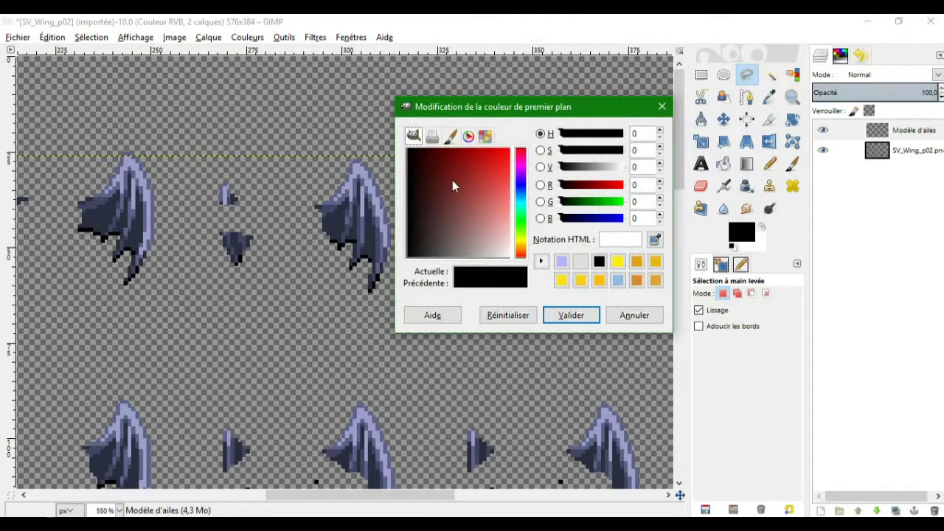
click(493, 152)
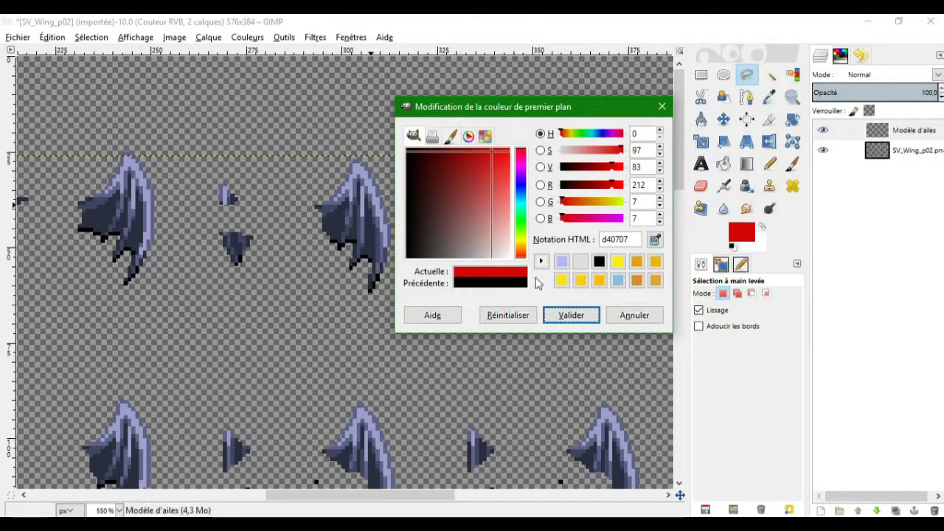
click(571, 316)
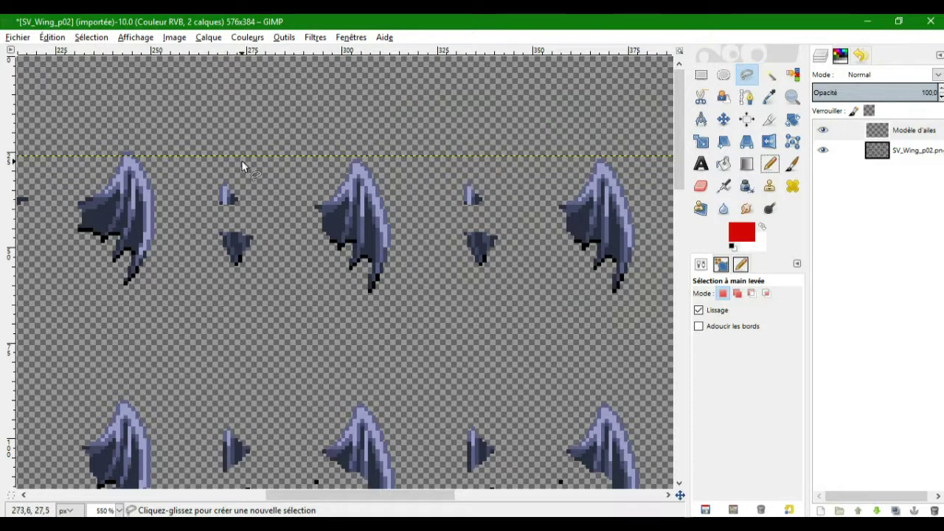
Paint a red band with the size 20 Pencil over the first row's poses from the fifth small wing to the sixth large wing.
click(772, 167)
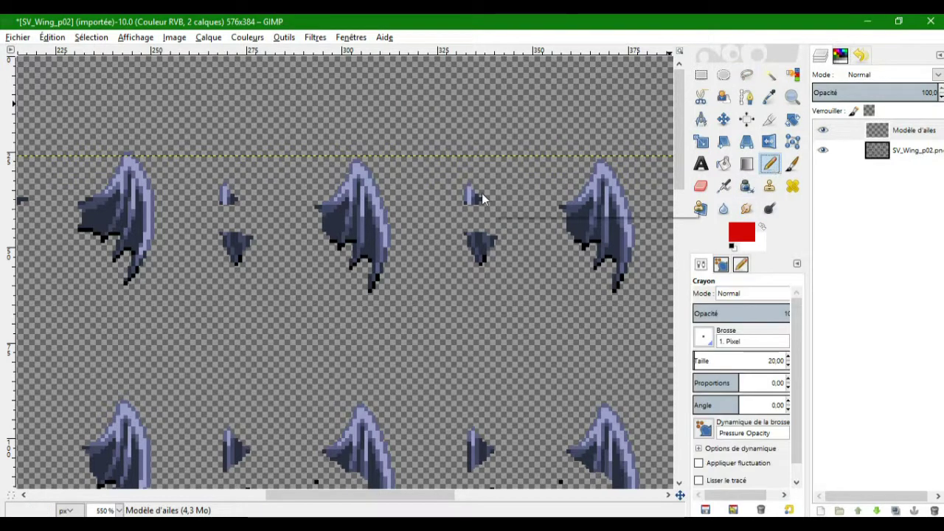
drag(255, 184, 329, 190)
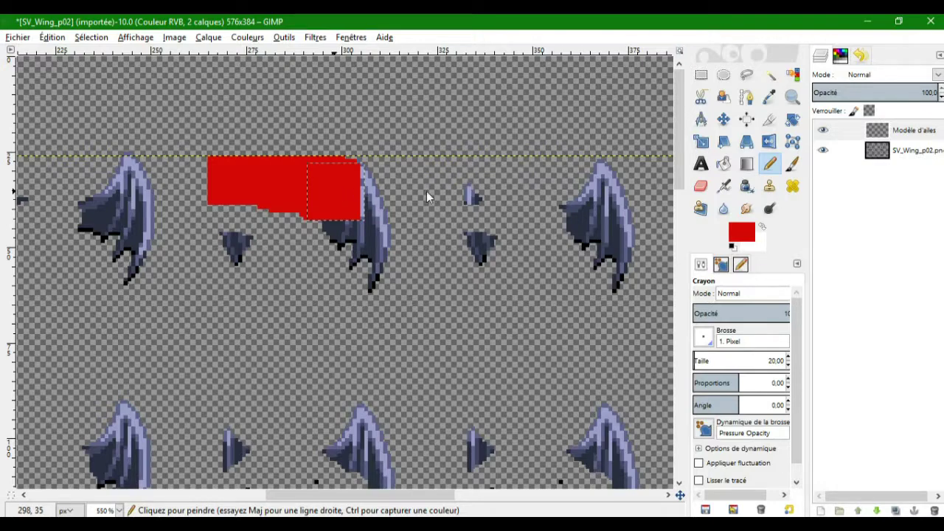
mouse_move(352, 192)
mouse_down()
mouse_move(525, 200)
mouse_move(646, 190)
mouse_up()
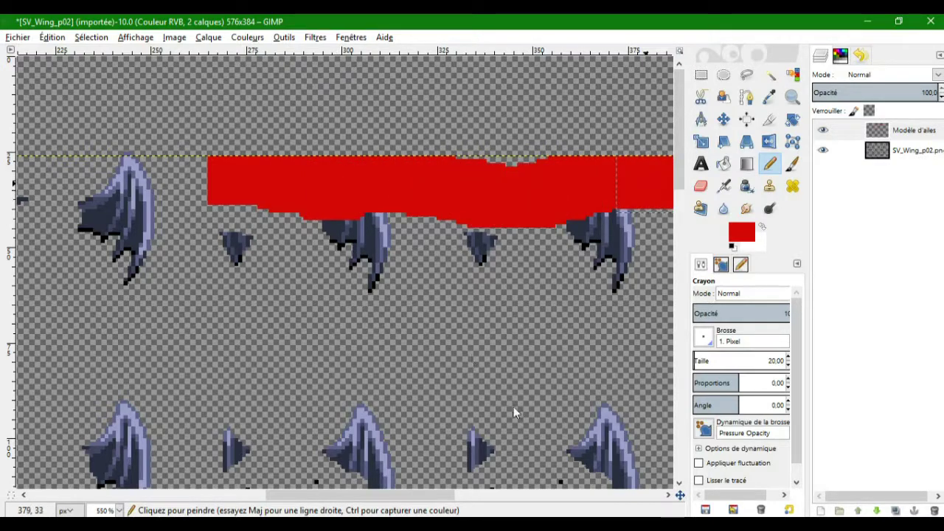
Extend the red size-20 Pencil band across the remaining top-row wings toward the sheet's last column.
drag(330, 495, 492, 498)
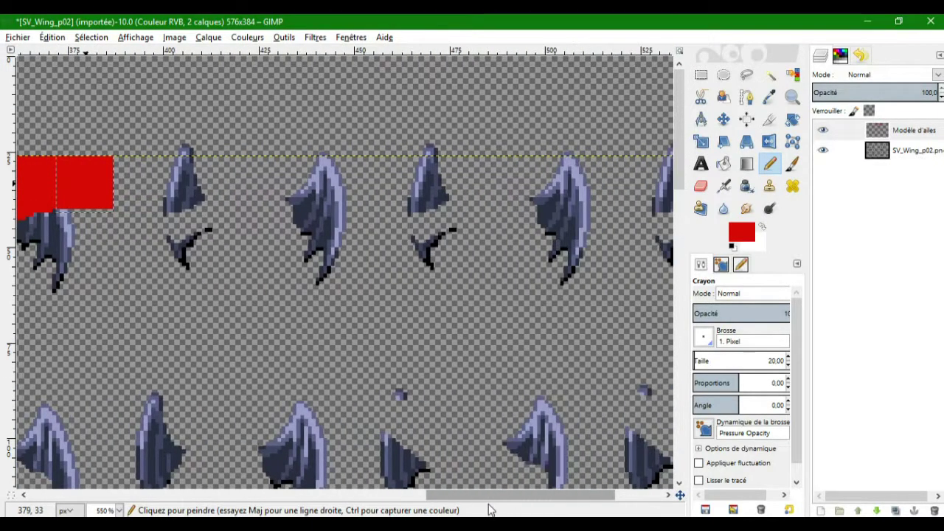
drag(132, 188, 650, 188)
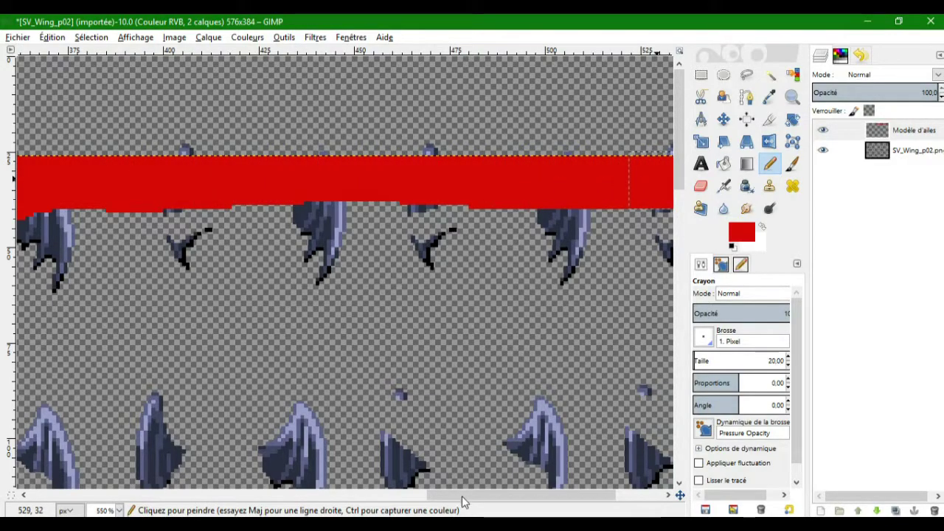
drag(462, 499, 508, 500)
drag(521, 190, 602, 199)
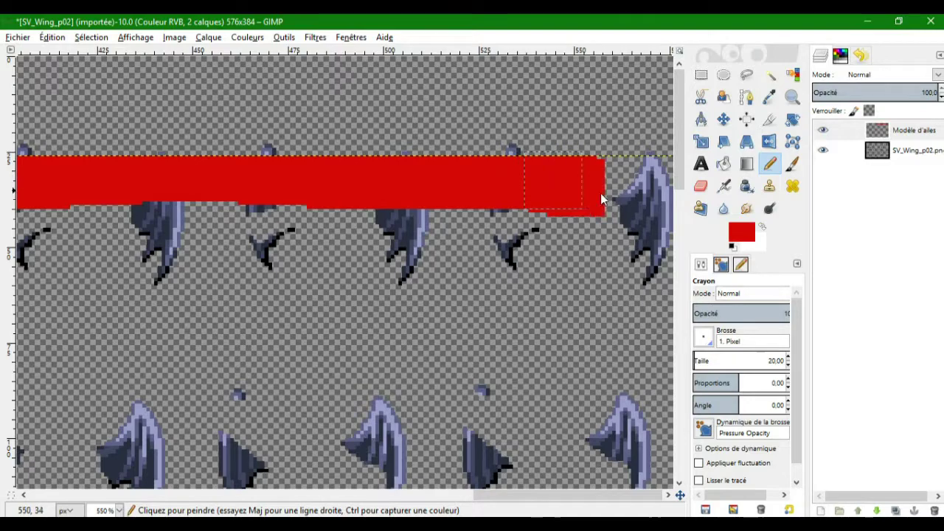
Make the SV_Wing_p02.png layer active for editing the second row of wings from the sheet's first columns.
mouse_move(508, 500)
mouse_down()
mouse_move(182, 484)
mouse_move(55, 490)
mouse_up()
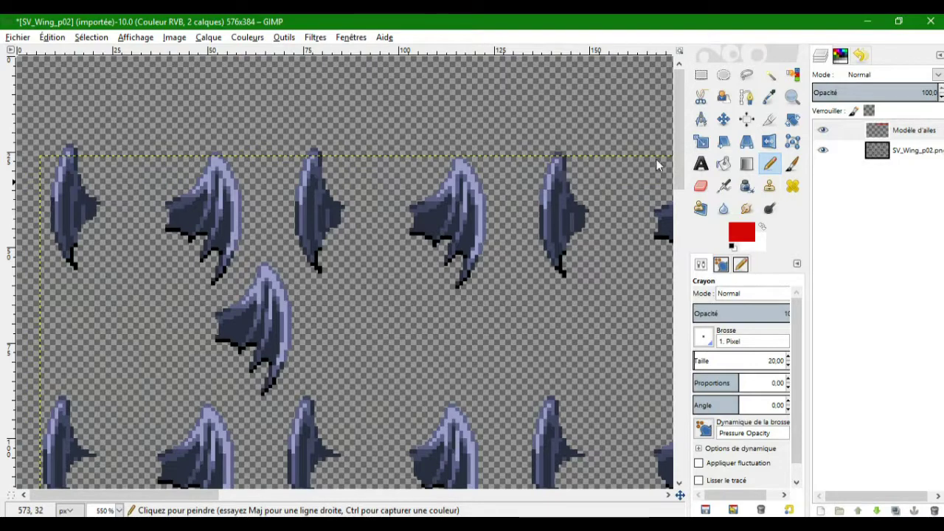
drag(676, 150, 677, 196)
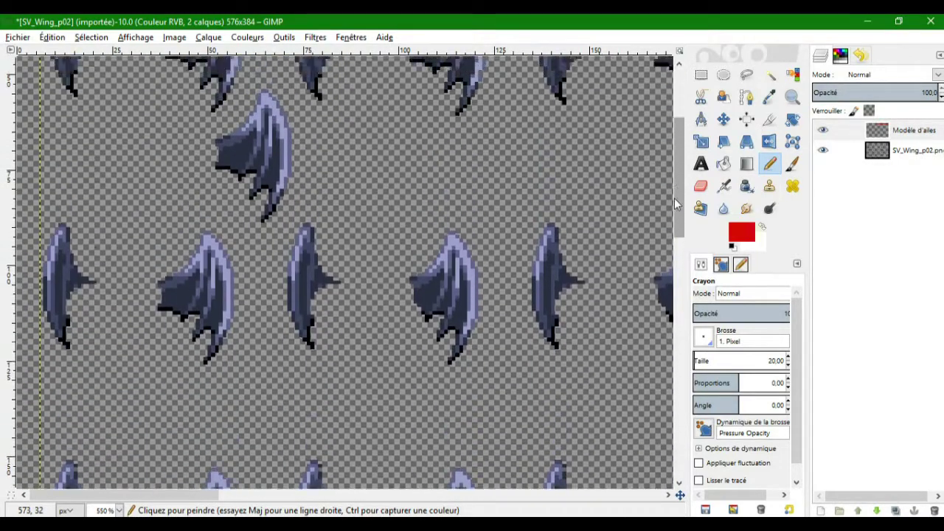
click(917, 150)
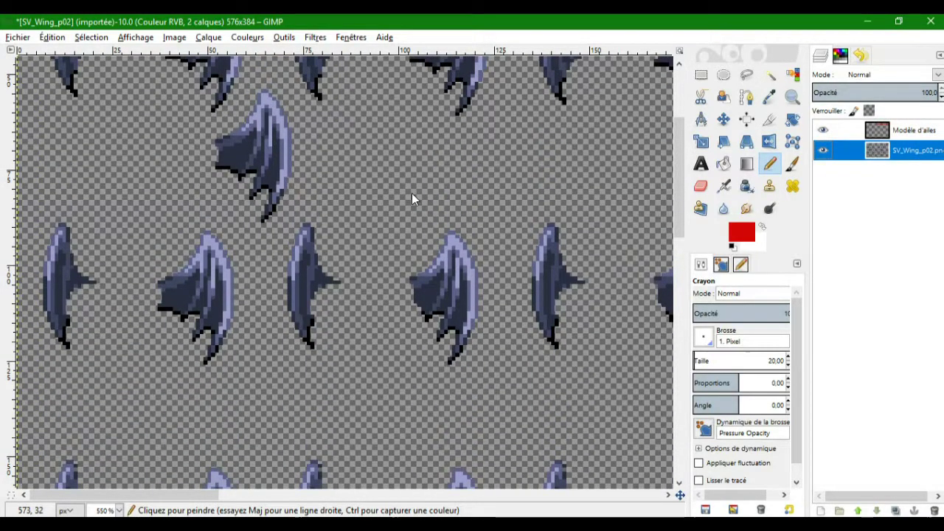
key(ctrl+v)
click(336, 264)
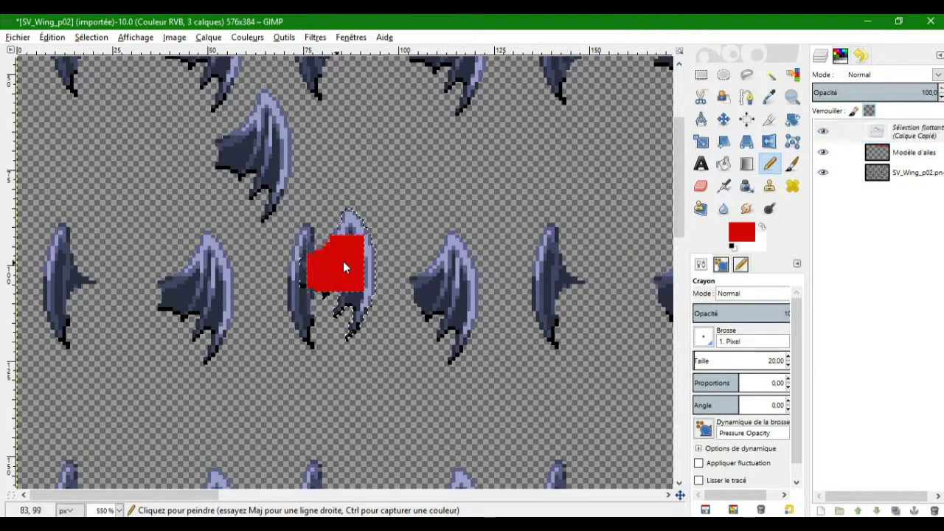
drag(336, 269, 415, 270)
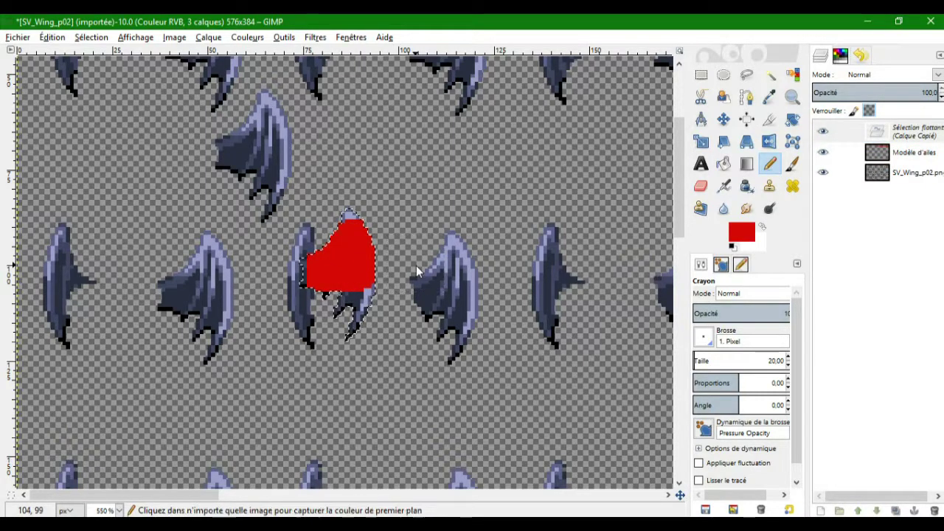
key(ctrl+z)
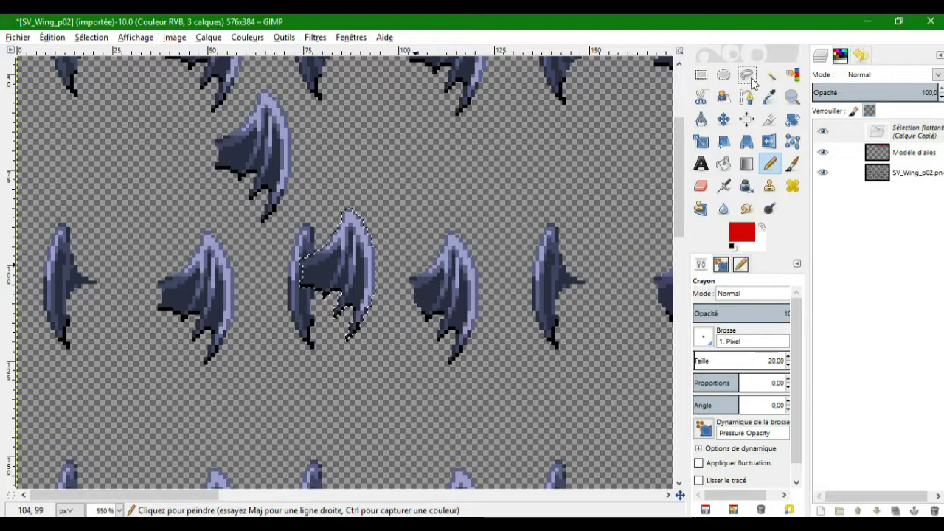
key(ctrl+z)
Paste the copied wing, move it over the full wing in row 2, column 2, and anchor it.
click(724, 119)
scroll(670, 194, down, 3)
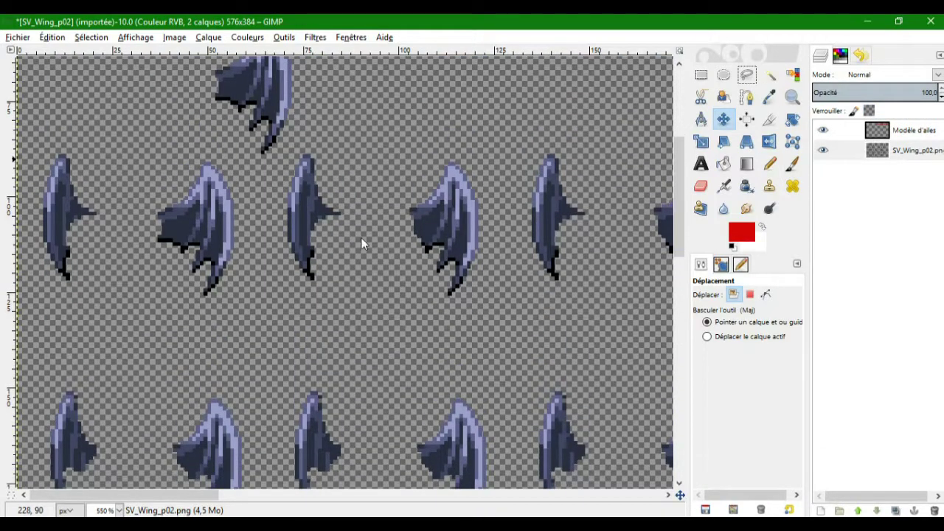
key(ctrl+v)
drag(339, 276, 447, 219)
right_click(896, 134)
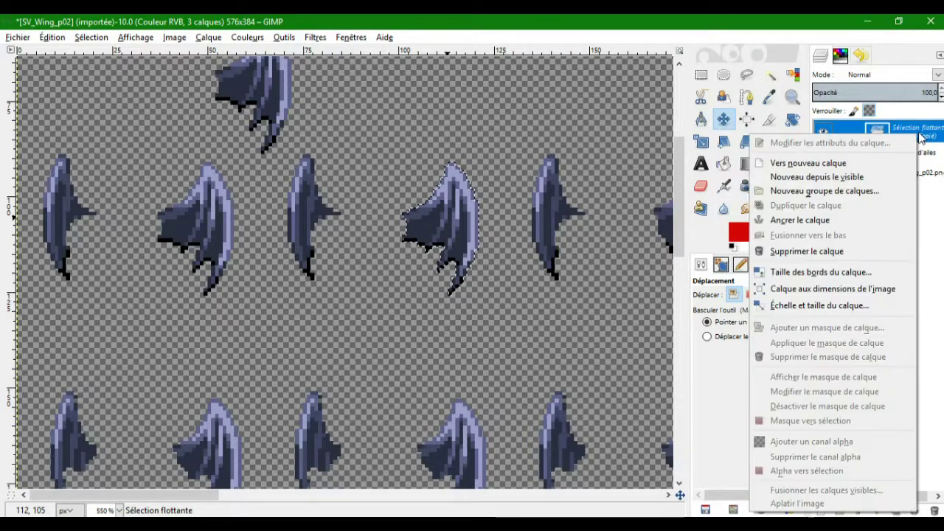
click(801, 220)
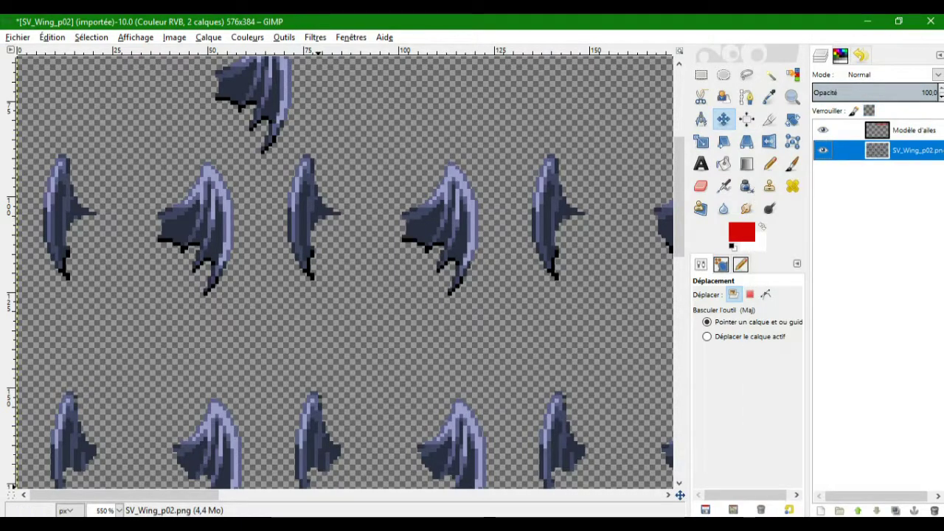
Paste the wing over the full wing in row 2, column 3, and anchor the floating selection.
drag(195, 499, 282, 516)
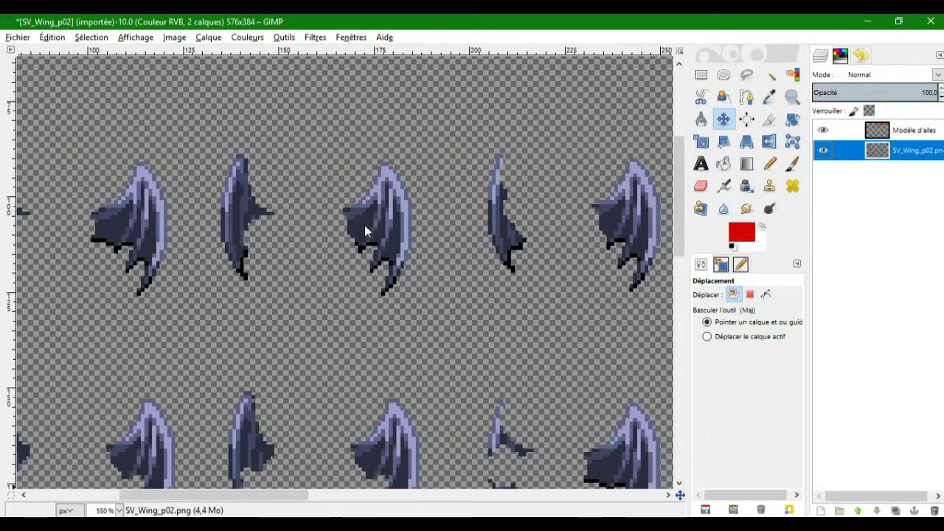
key(ctrl+v)
drag(340, 281, 375, 233)
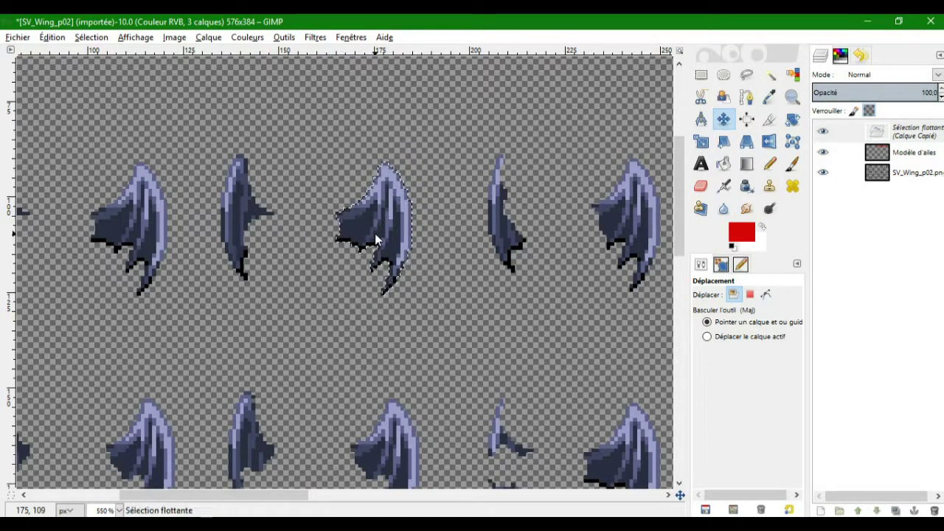
right_click(921, 140)
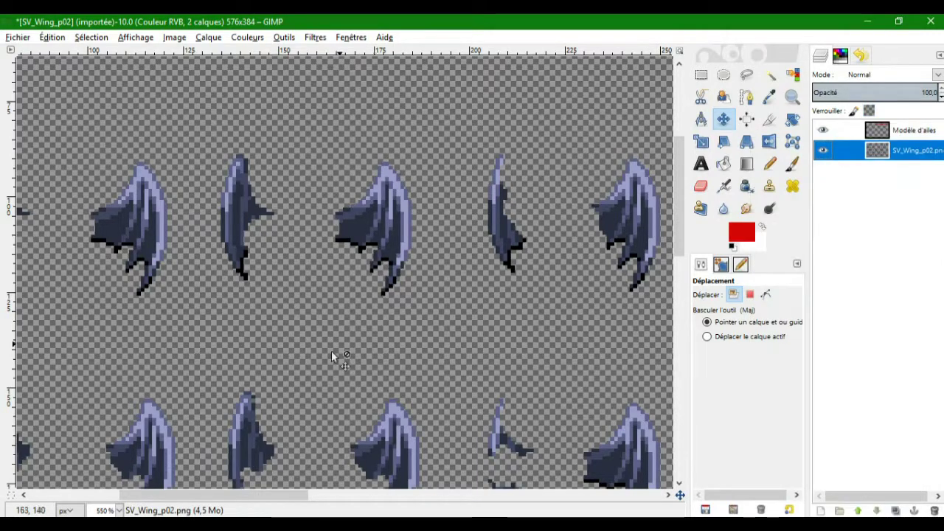
Paste the wing onto the full wing in row 2, column 4, and anchor it to the SV_Wing_p02.png layer.
drag(231, 502, 300, 509)
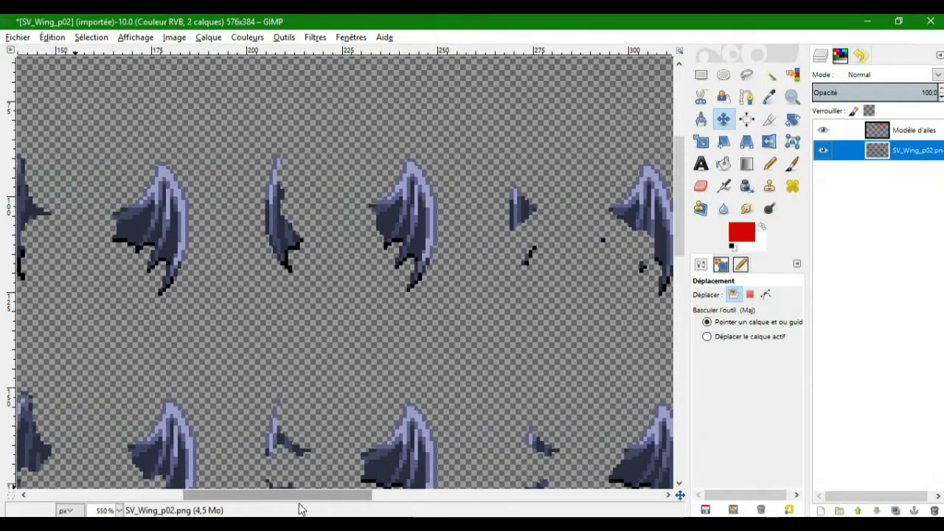
key(ctrl+v)
drag(332, 268, 397, 218)
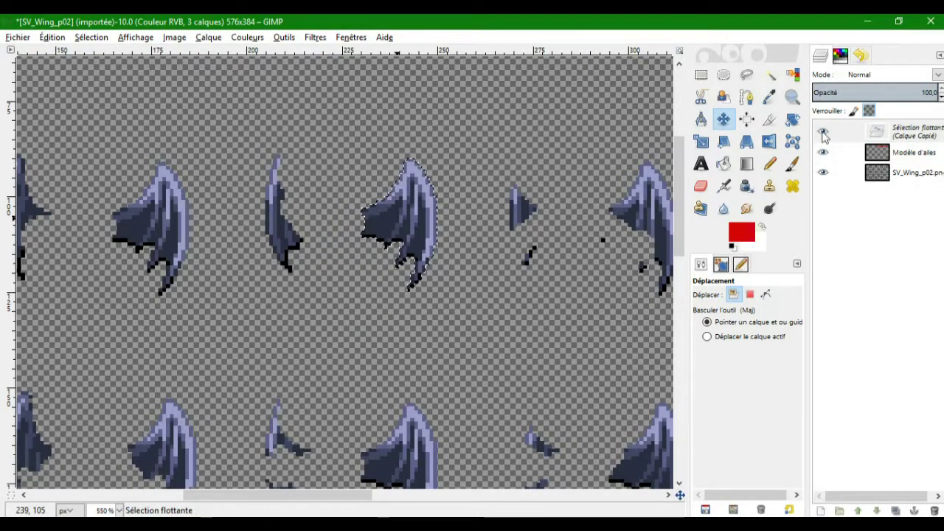
key(ctrl+h)
Place pasted wing copies over the full wings in row 2, columns 7 and 8, and anchor them.
scroll(340, 258, right, 5)
key(ctrl+v)
drag(338, 267, 618, 219)
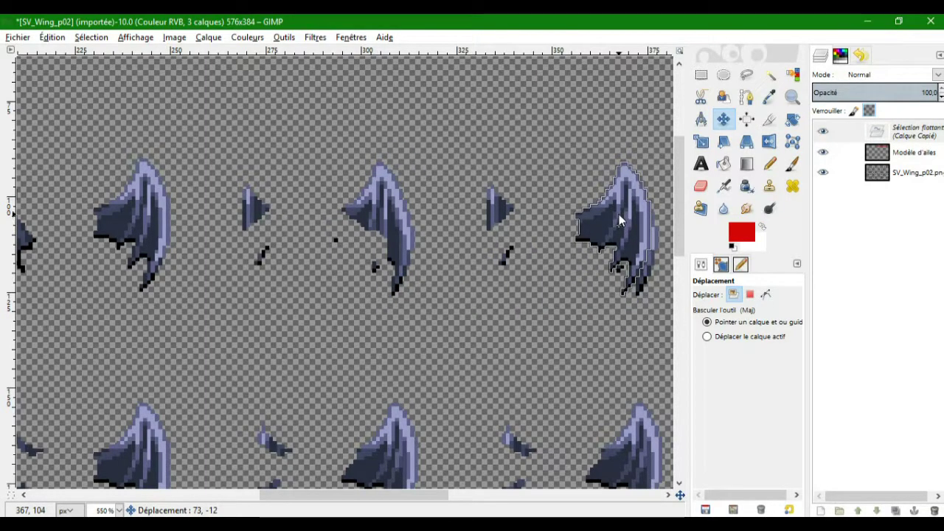
drag(301, 499, 437, 479)
drag(147, 236, 632, 211)
right_click(832, 134)
click(832, 226)
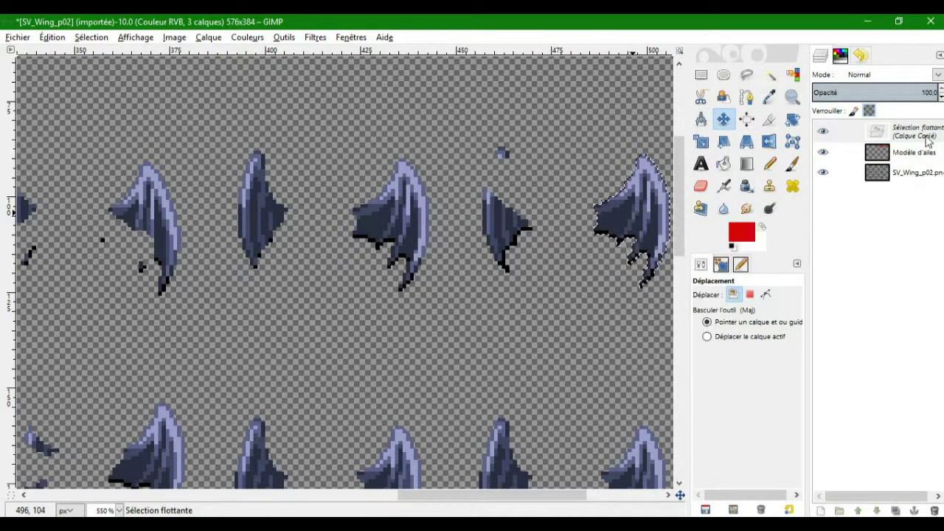
key(ctrl+h)
Paste the wing over the last full wing of row 2, in column 9, and anchor it.
scroll(633, 295, right, 5)
key(ctrl+z)
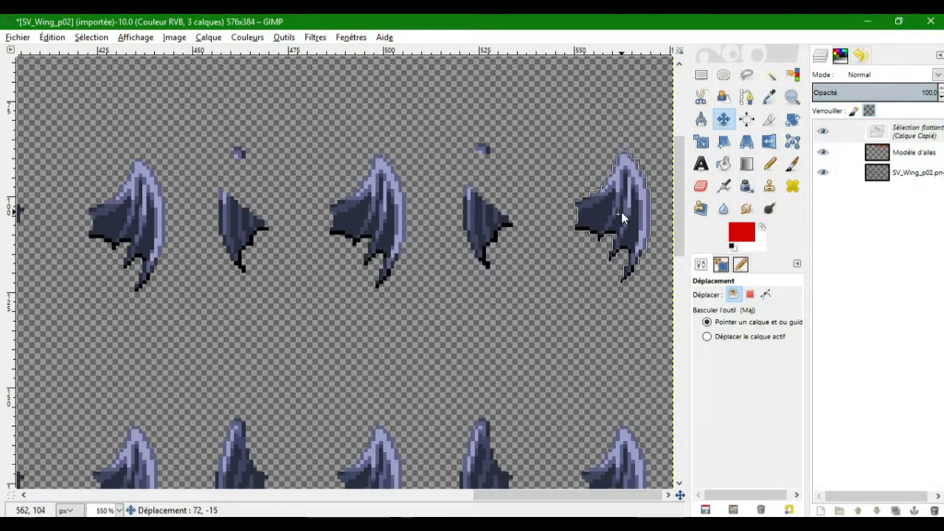
key(ctrl+h)
Paste the wing over the full wing in row 3, column 1, and anchor it.
drag(457, 493, 310, 510)
scroll(264, 381, left, 10)
scroll(263, 381, down, 3)
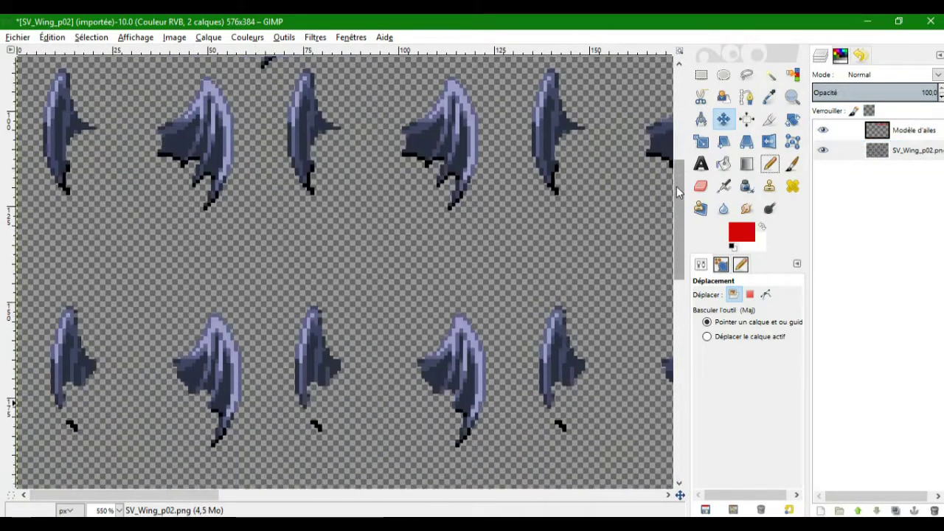
key(ctrl+v)
drag(365, 248, 223, 341)
key(ctrl+h)
Paste wing copies over the full wings in row 3, columns 2 and 3, anchoring each one.
key(ctrl+v)
drag(330, 267, 447, 356)
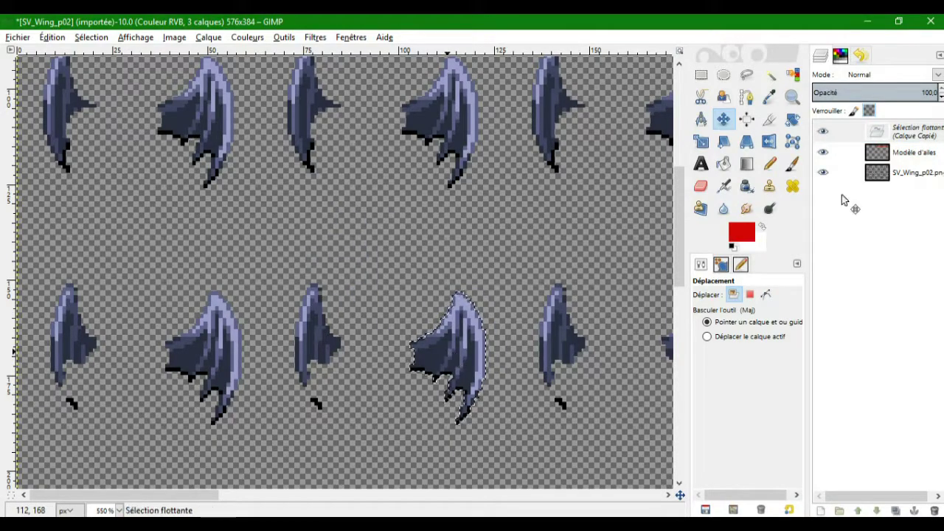
key(ctrl+h)
scroll(190, 354, right, 5)
key(ctrl+v)
drag(332, 273, 448, 358)
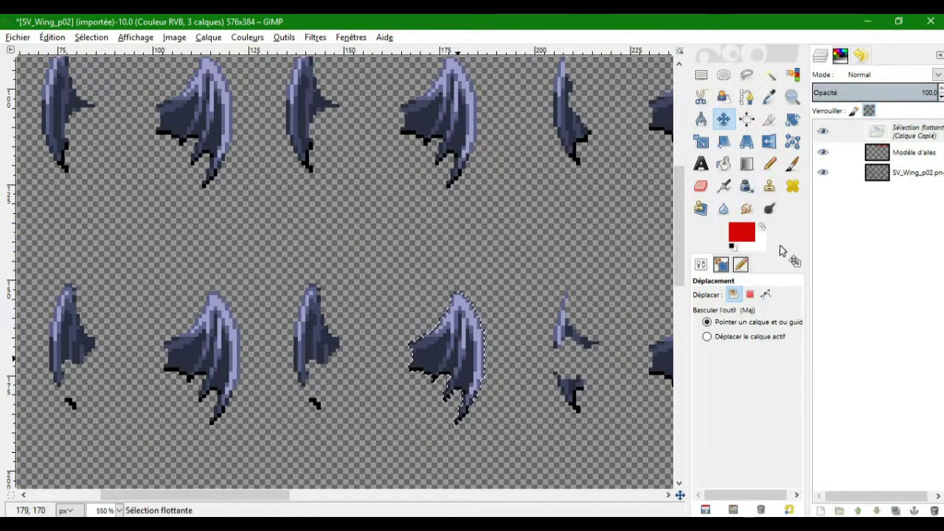
key(ctrl+h)
Paste another wing copy and try it against the full wings in row 3, columns 5 and 7.
scroll(487, 436, right, 8)
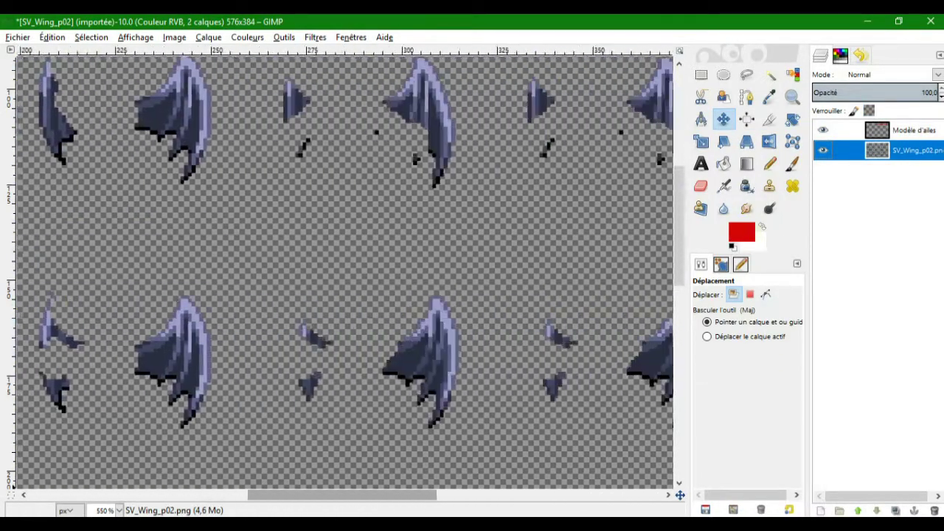
key(ctrl+v)
drag(351, 312, 433, 399)
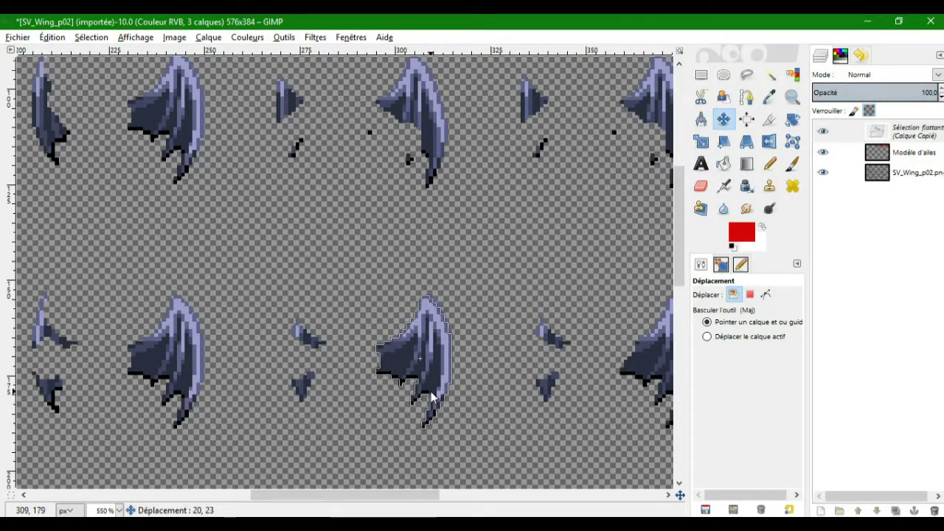
scroll(433, 399, right, 7)
drag(221, 369, 474, 448)
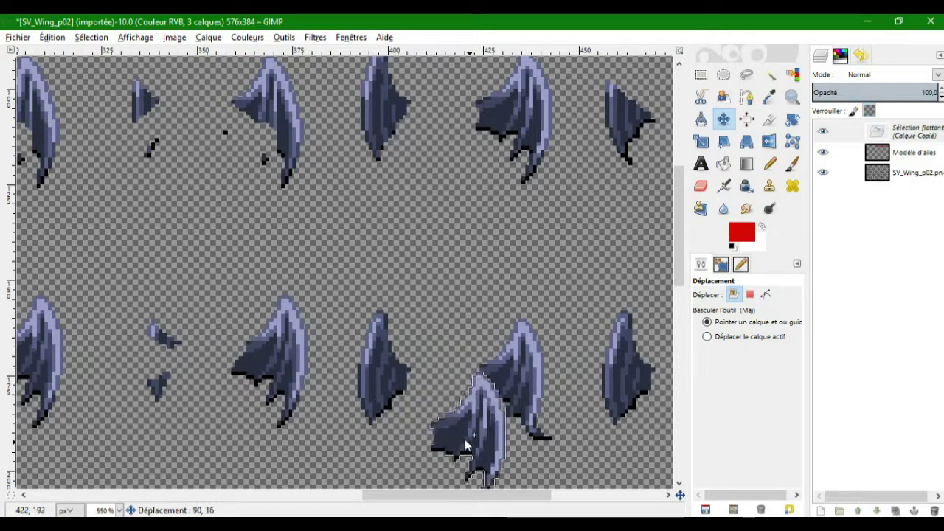
Bring the floating wing back to the first column, place it over row 4's full wing and anchor it.
scroll(474, 447, left, 5)
drag(295, 369, 122, 369)
scroll(369, 369, left, 6)
drag(550, 402, 76, 331)
scroll(31, 493, left, 5)
drag(388, 328, 222, 329)
right_click(918, 127)
Place wing copies over the full wings in row 4, columns 2 and 3, and anchor them.
drag(329, 258, 455, 351)
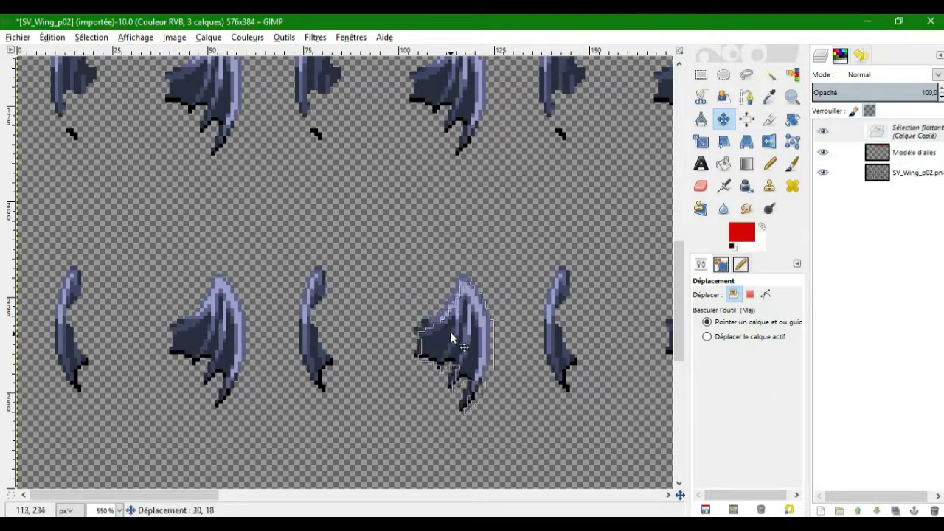
scroll(485, 289, right, 5)
drag(485, 288, 515, 326)
right_click(915, 131)
click(767, 214)
Place a wing copy over the full wing in row 4, column 4, and anchor it.
scroll(288, 492, right, 10)
drag(277, 337, 369, 320)
right_click(915, 131)
click(815, 222)
Place wing copies over the full wings in row 4, columns 5 and 6, anchoring each one.
drag(489, 327, 628, 316)
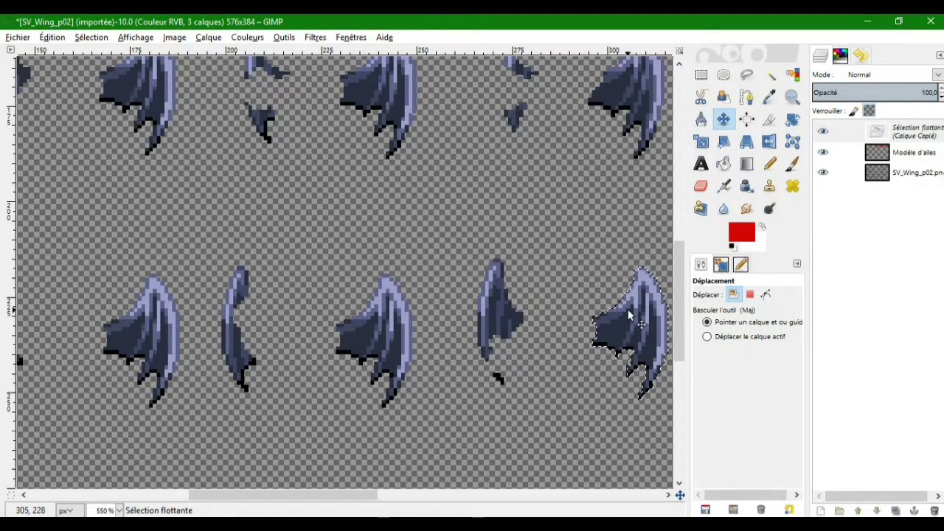
key(ctrl+h)
scroll(341, 396, right, 10)
drag(341, 396, 356, 325)
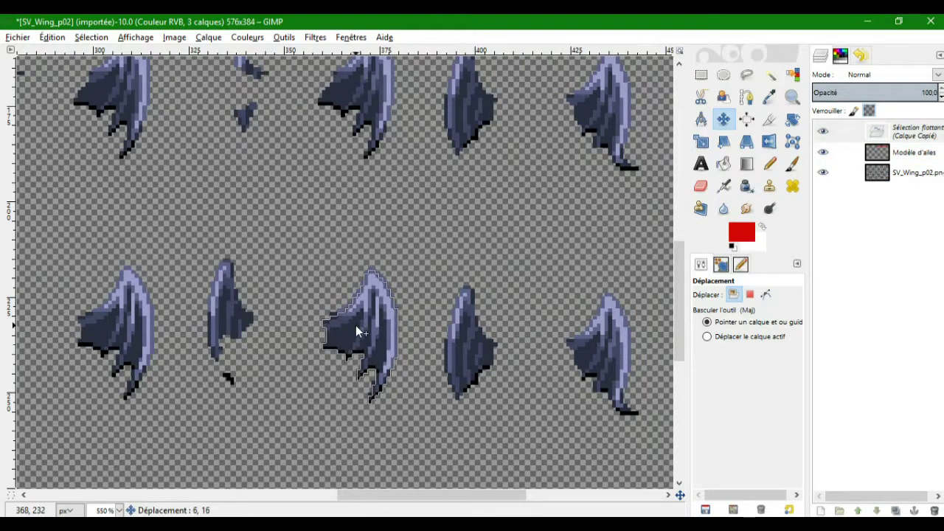
right_click(915, 131)
click(768, 219)
Carry a new wing copy across the rows below row 4 and anchor it over a full wing in the bottom row.
scroll(250, 412, left, 10)
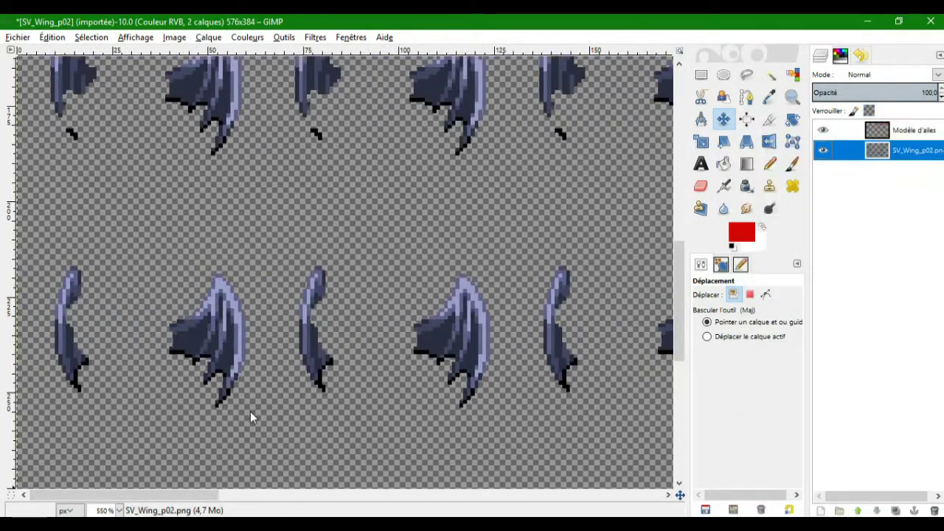
scroll(250, 412, down, 5)
drag(321, 259, 480, 300)
scroll(245, 302, right, 10)
scroll(369, 312, right, 10)
drag(252, 387, 600, 302)
scroll(489, 495, right, 5)
scroll(677, 341, down, 3)
drag(539, 158, 548, 396)
key(ctrl+h)
Paste two more wing copies onto full wings in the bottom row and anchor each one.
key(ctrl+v)
drag(336, 251, 300, 388)
right_click(902, 133)
click(768, 219)
scroll(339, 273, left, 5)
key(ctrl+v)
drag(491, 432, 514, 395)
key(ctrl+h)
Paste another wing copy and try to align it over the full wing in column 1 of the bottom row.
key(ctrl+v)
drag(305, 274, 276, 388)
drag(336, 495, 247, 511)
drag(591, 399, 344, 386)
scroll(238, 449, left, 3)
drag(473, 399, 227, 399)
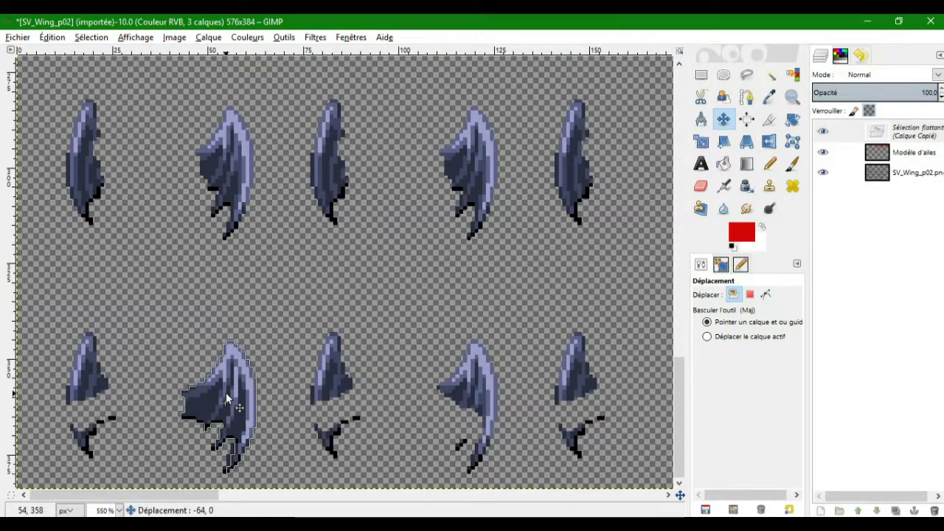
mouse_move(229, 398)
mouse_down()
mouse_move(310, 416)
mouse_move(233, 401)
mouse_up()
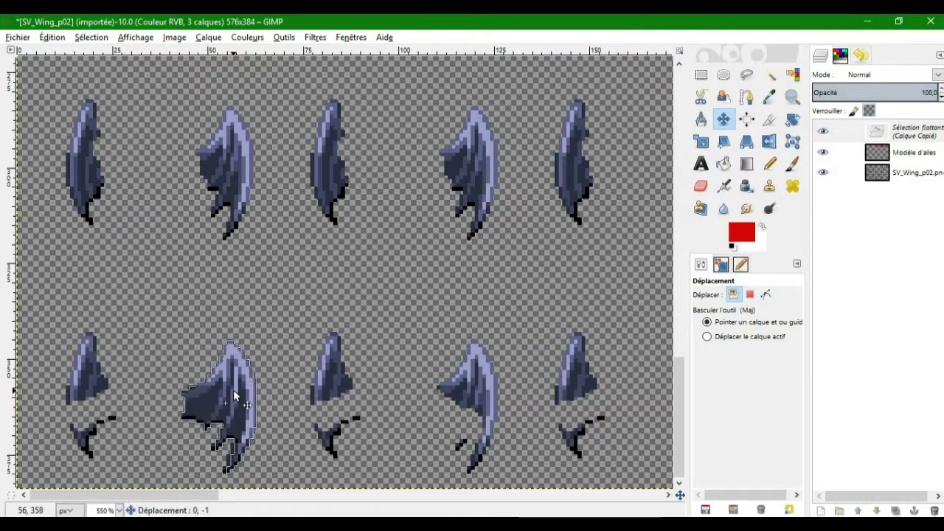
mouse_move(233, 399)
mouse_down()
mouse_move(294, 403)
mouse_move(225, 415)
mouse_move(233, 400)
mouse_up()
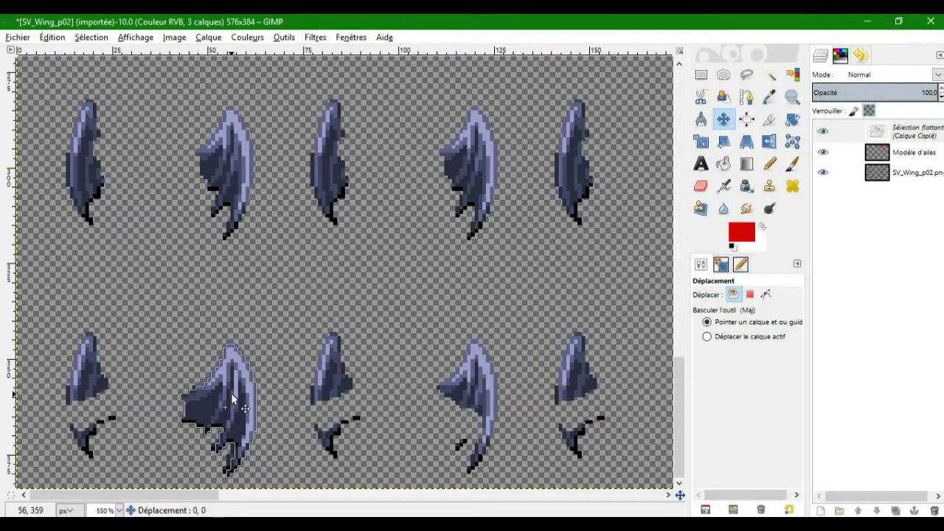
Move the misaligned floating wing copy off the column 1 wing and delete it.
drag(234, 399, 536, 267)
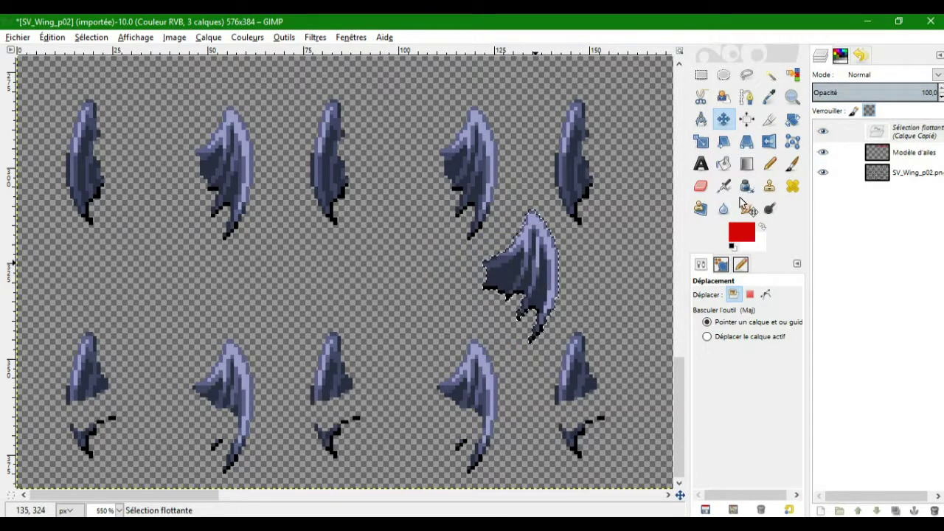
right_click(898, 129)
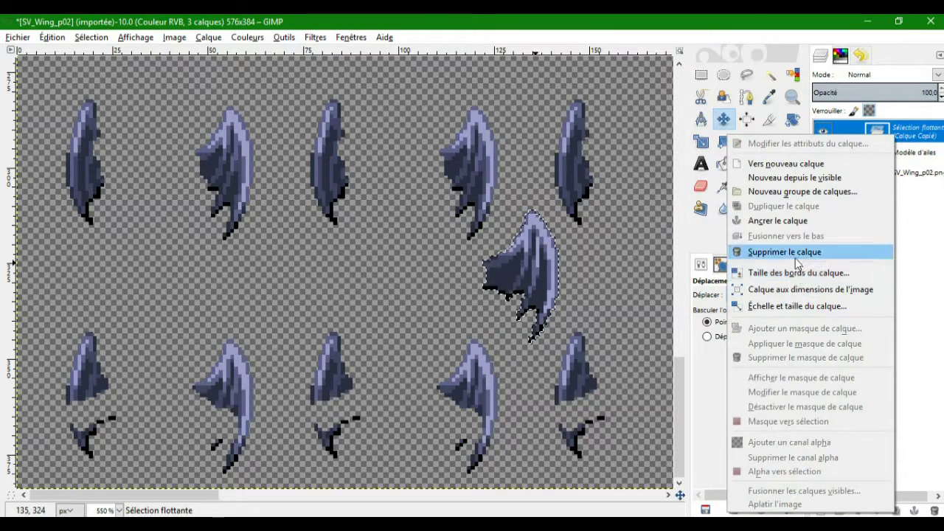
click(797, 252)
Erase the old model wing between rows 1 and 2 from the Modèle d'ailes layer.
click(912, 132)
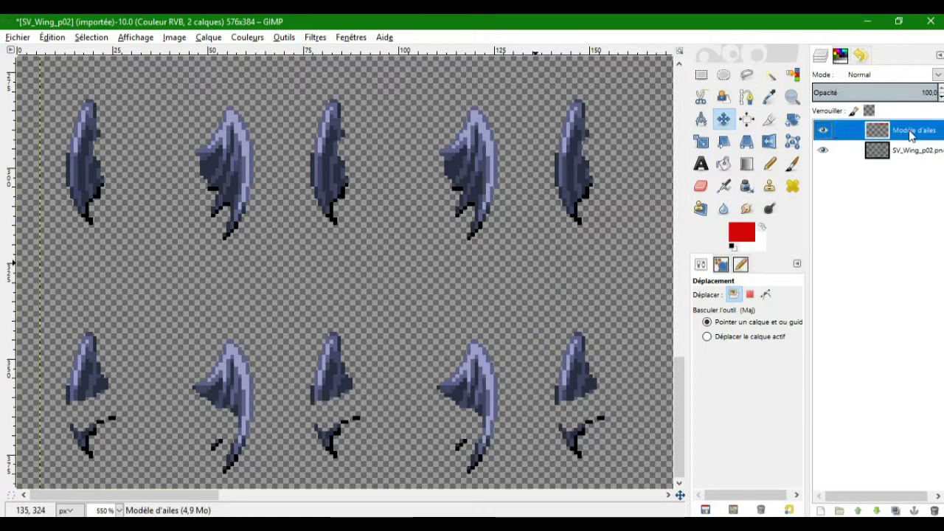
drag(681, 375, 688, 91)
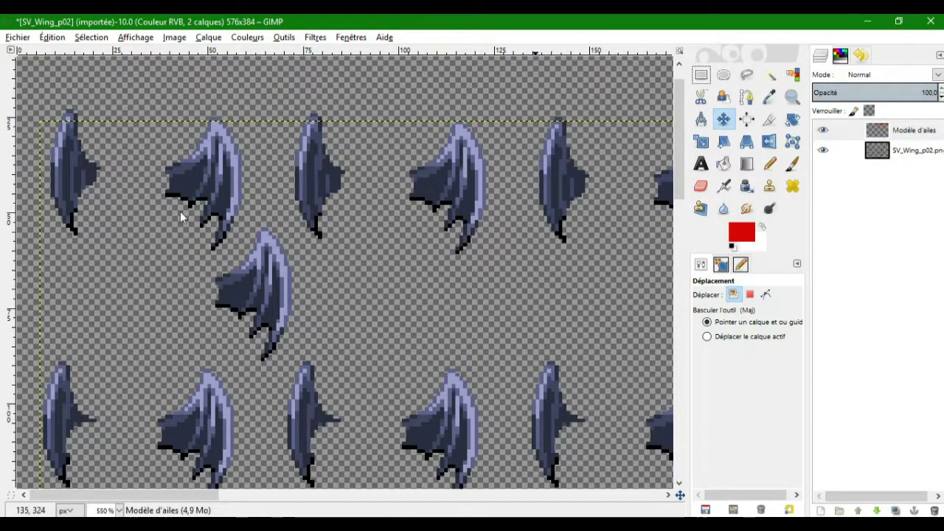
key(r)
mouse_move(189, 207)
mouse_down()
mouse_move(358, 349)
mouse_move(345, 372)
mouse_up()
key(Delete)
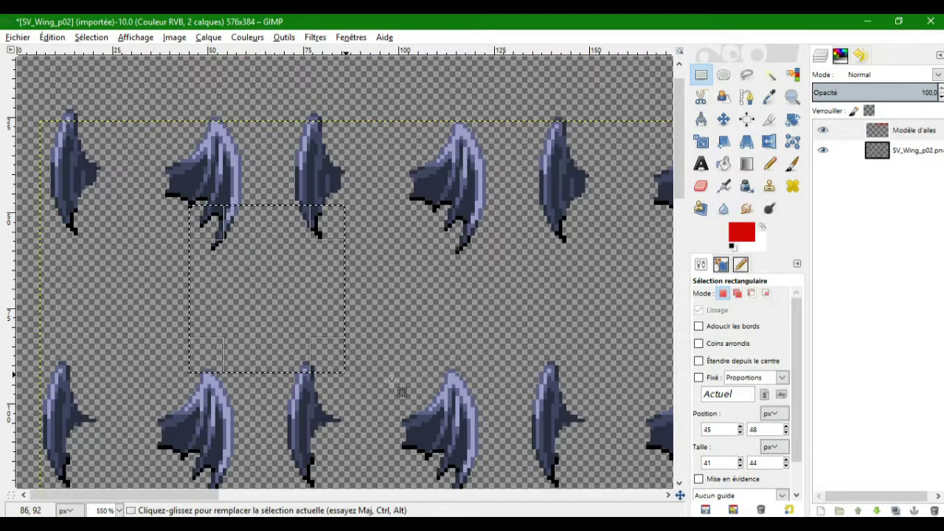
Copy the full wing in row 5, column 2 and anchor it on the Modèle d'ailes layer between rows 1 and 2 as the new model.
drag(682, 138, 685, 419)
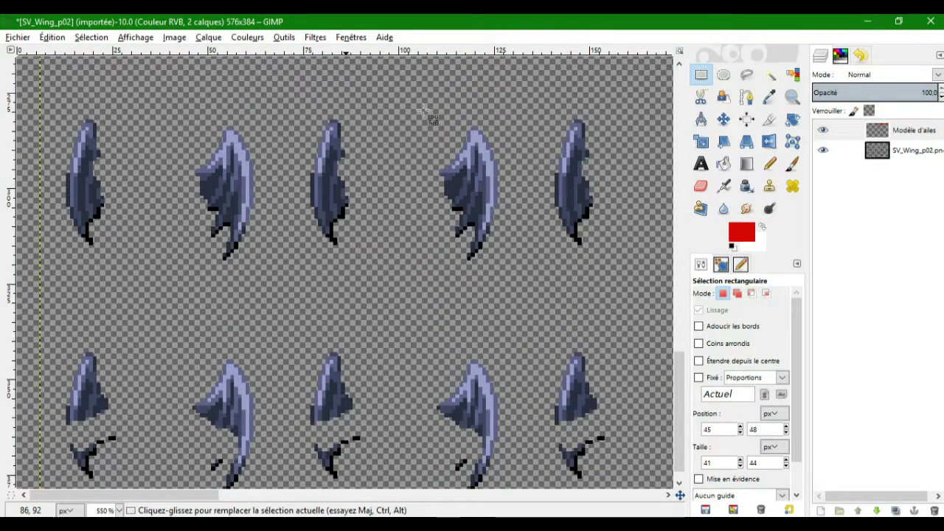
drag(515, 281, 515, 280)
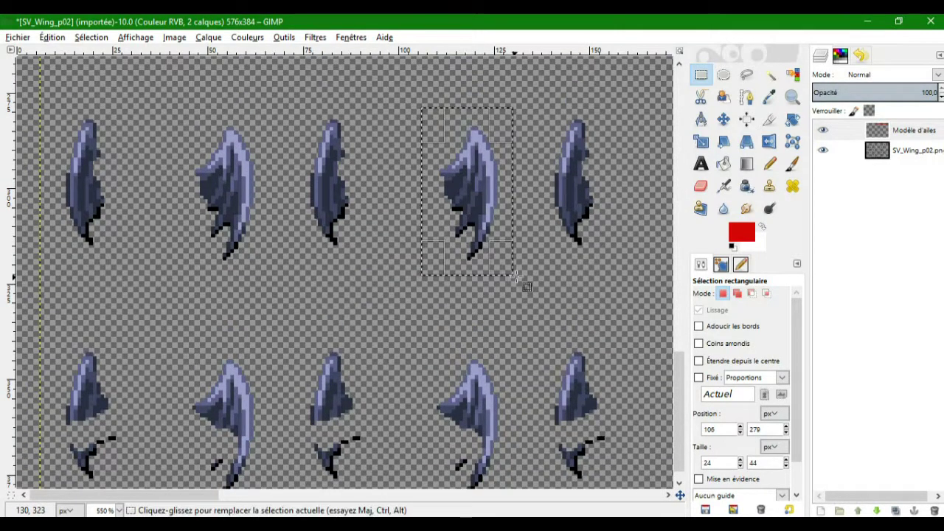
drag(890, 129, 912, 143)
key(ctrl+v)
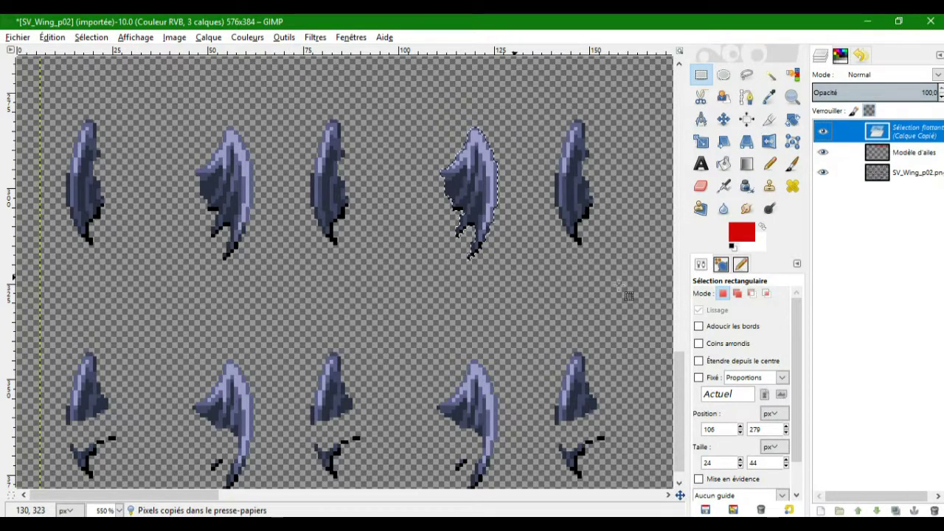
drag(480, 198, 274, 347)
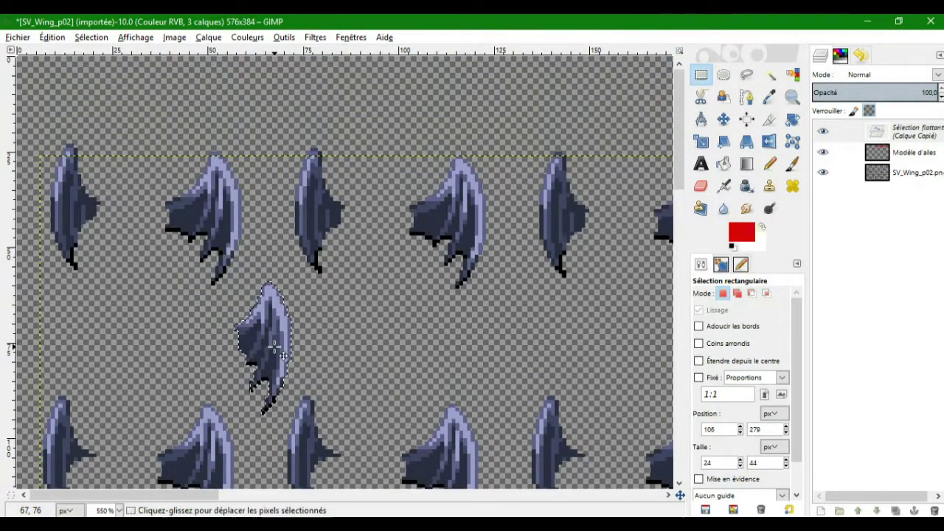
right_click(895, 125)
click(761, 228)
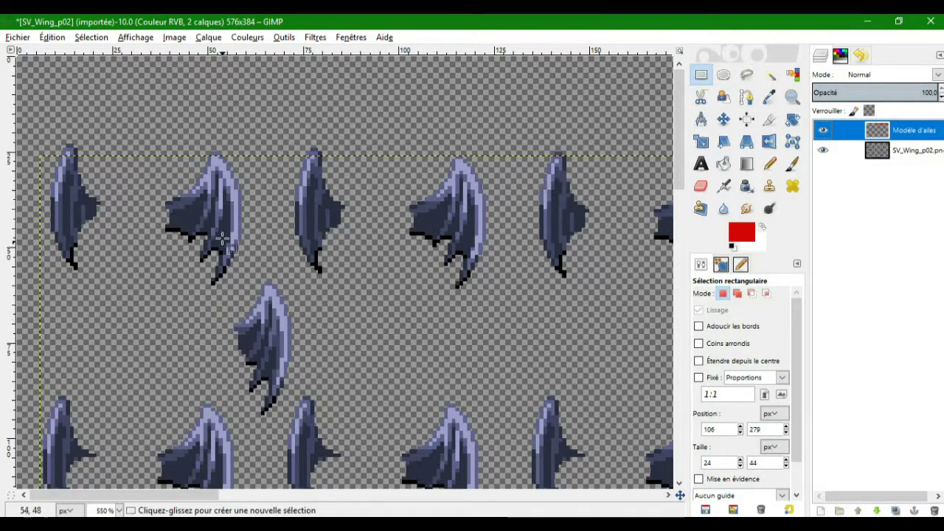
Paste a copy of the new model wing onto the SV_Wing_p02 layer and anchor it over the full wing in the bottom row, column 1.
drag(218, 281, 248, 292)
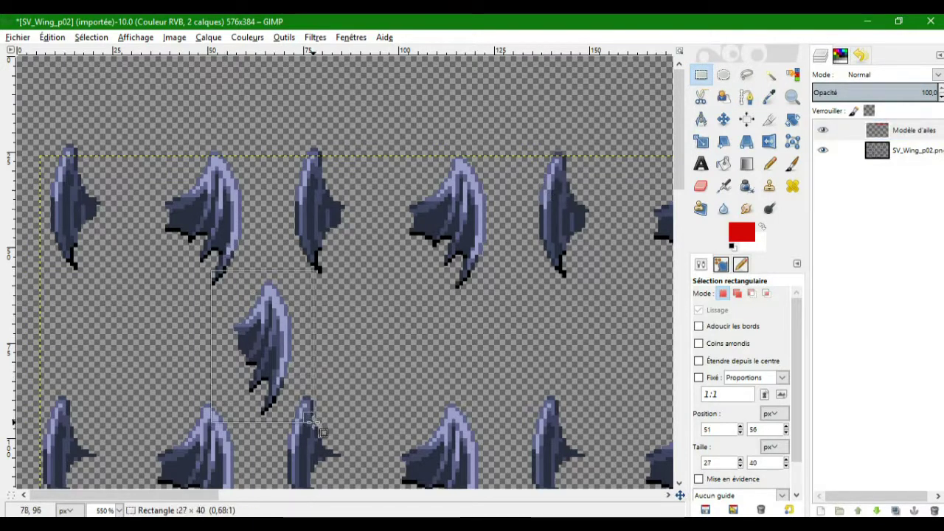
drag(323, 433, 322, 432)
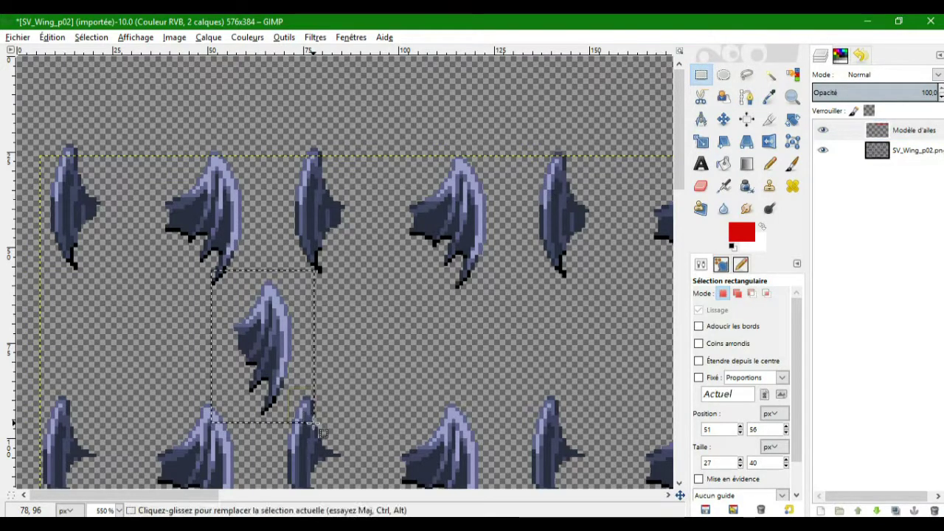
click(920, 153)
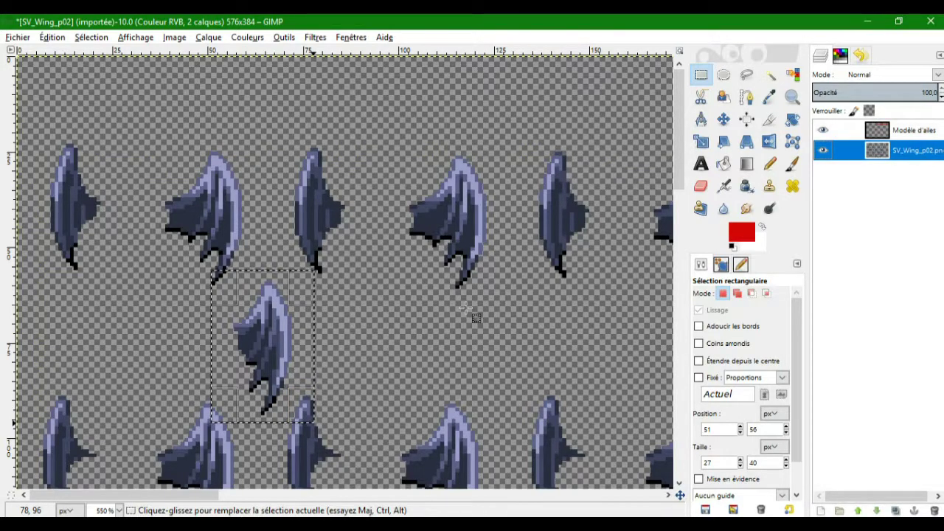
key(ctrl+v)
drag(276, 353, 238, 411)
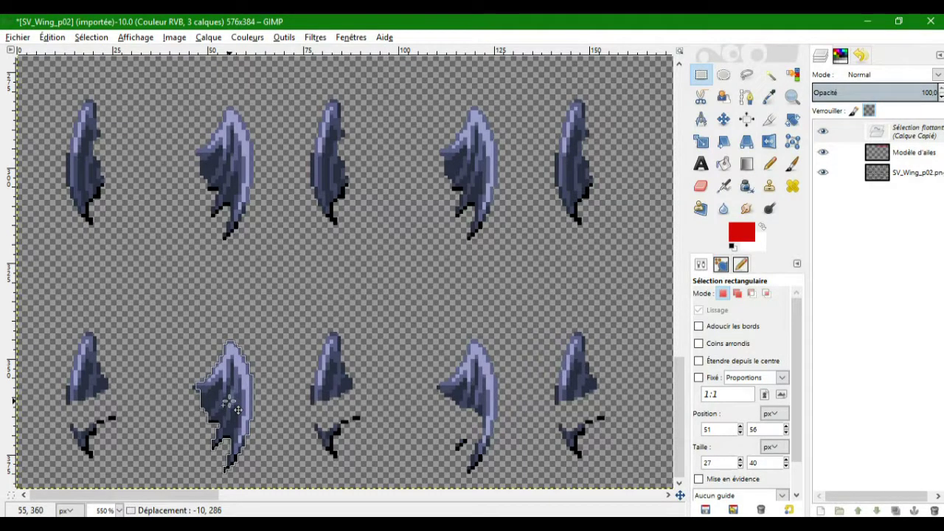
right_click(925, 137)
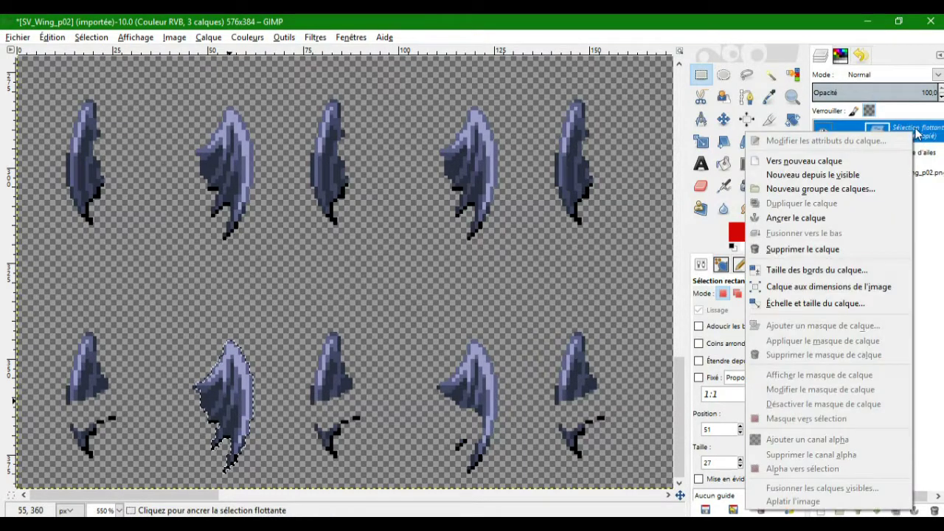
click(854, 219)
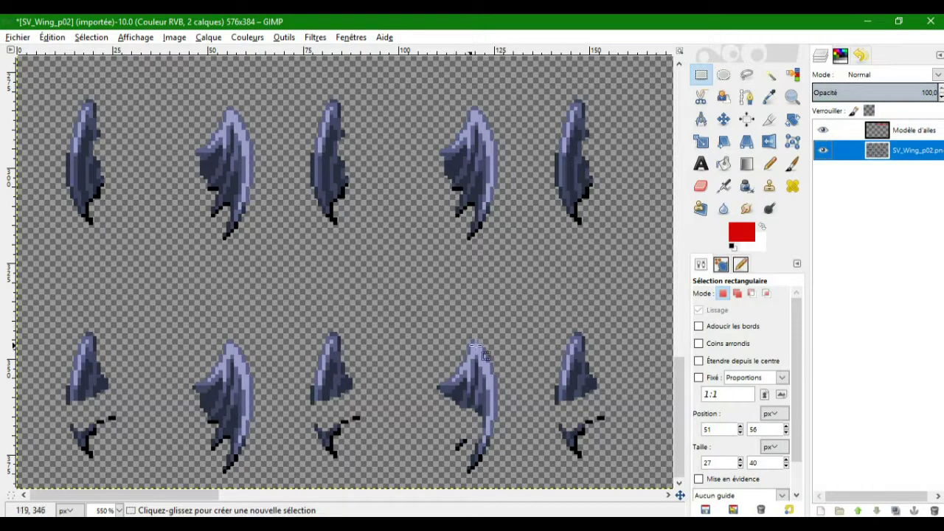
Place copies of the new model wing over the full wings in the bottom row, columns 2 and 3, anchoring each one.
key(ctrl+v)
drag(339, 256, 474, 400)
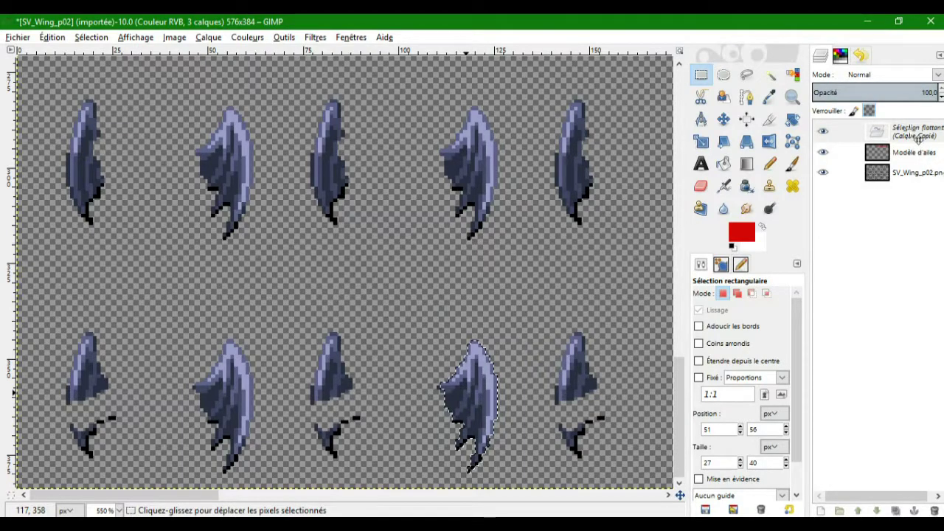
right_click(910, 135)
click(790, 216)
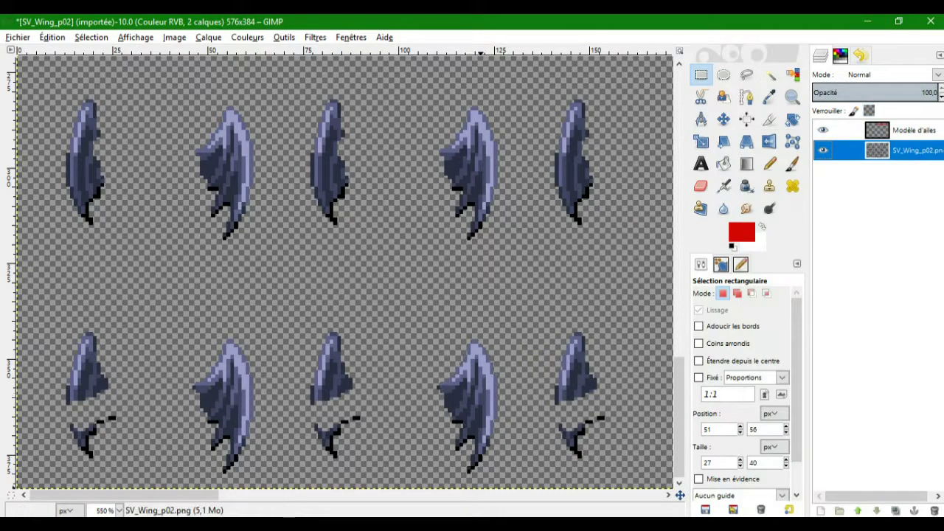
drag(209, 495, 290, 504)
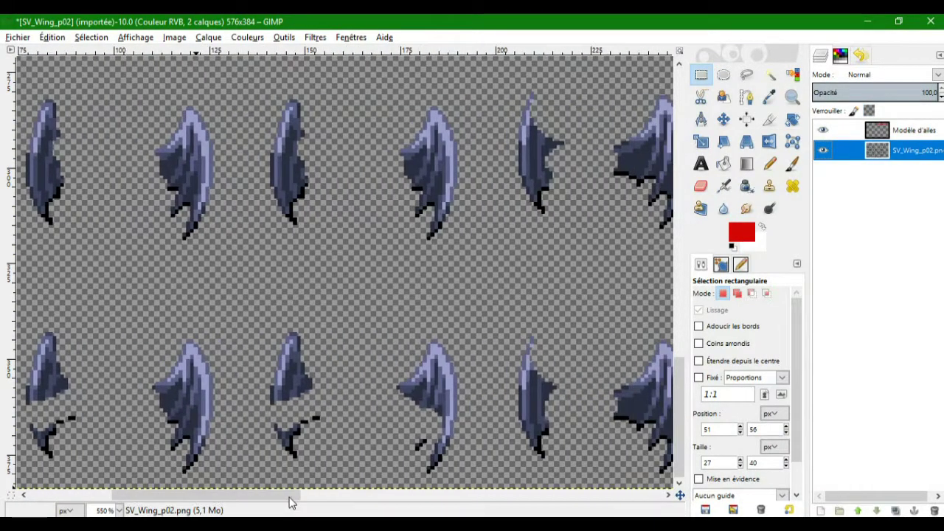
key(ctrl+v)
drag(350, 265, 438, 401)
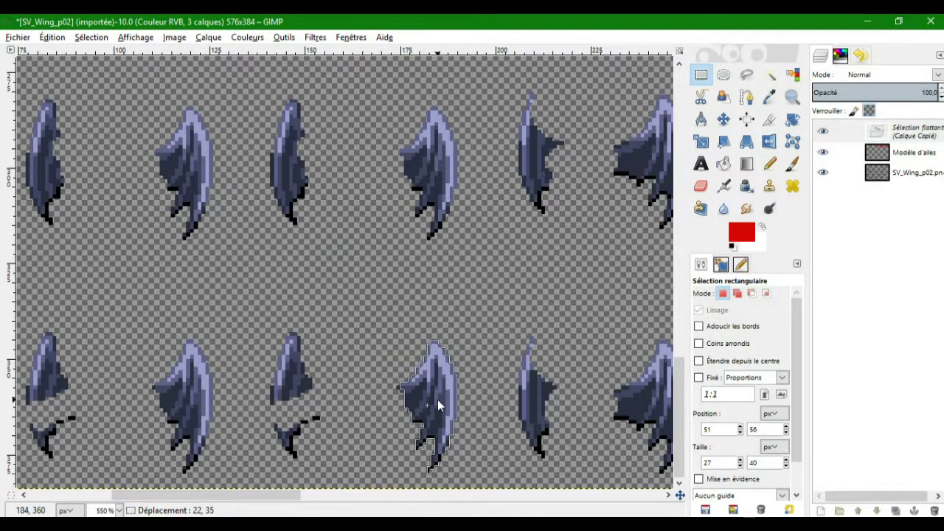
right_click(907, 132)
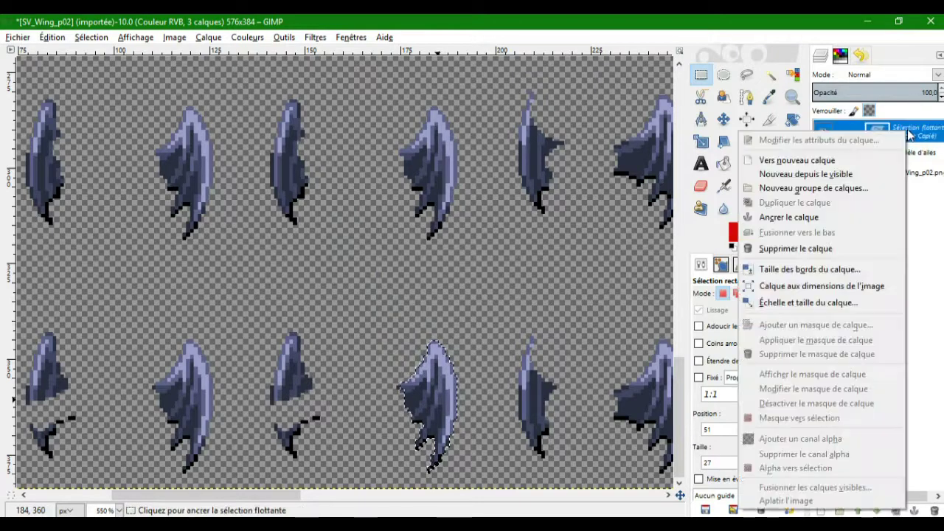
click(784, 216)
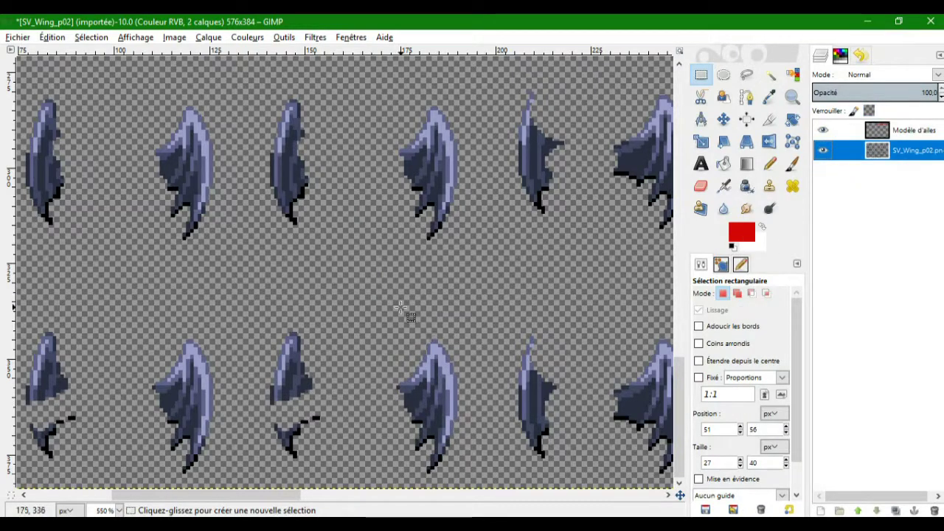
key(ctrl+v)
drag(357, 275, 531, 314)
drag(253, 495, 355, 513)
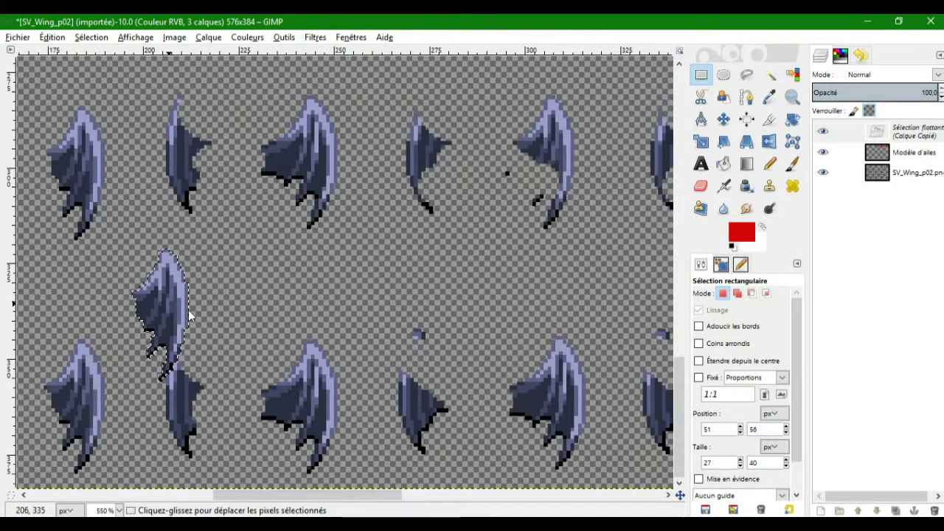
drag(154, 308, 538, 155)
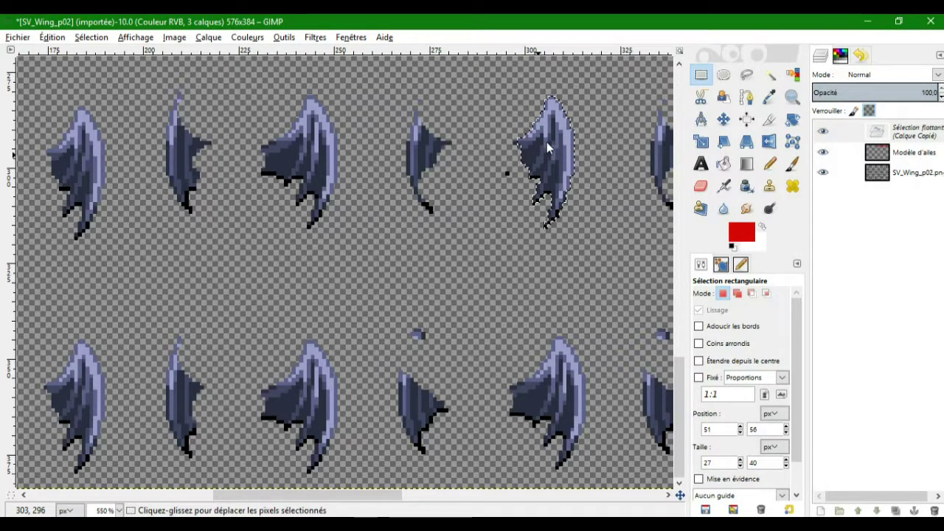
drag(543, 158, 97, 405)
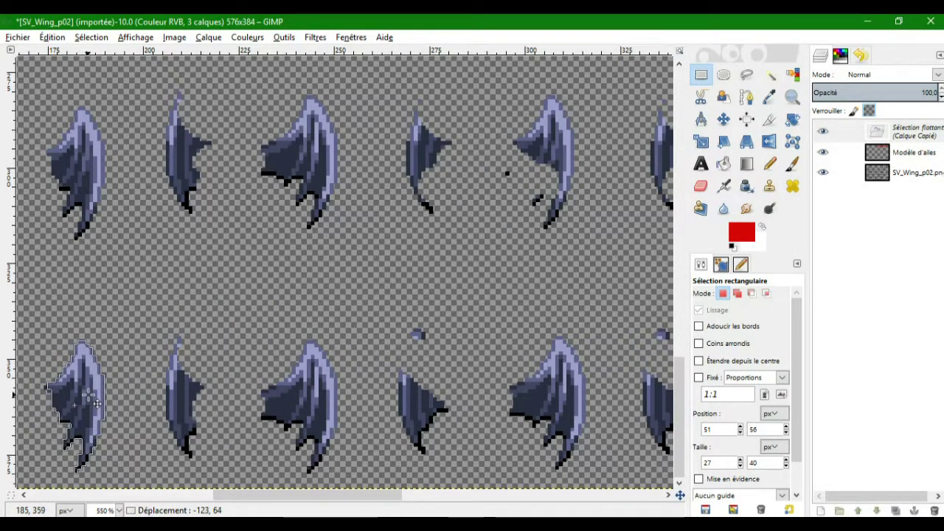
drag(97, 404, 97, 404)
drag(383, 503, 287, 503)
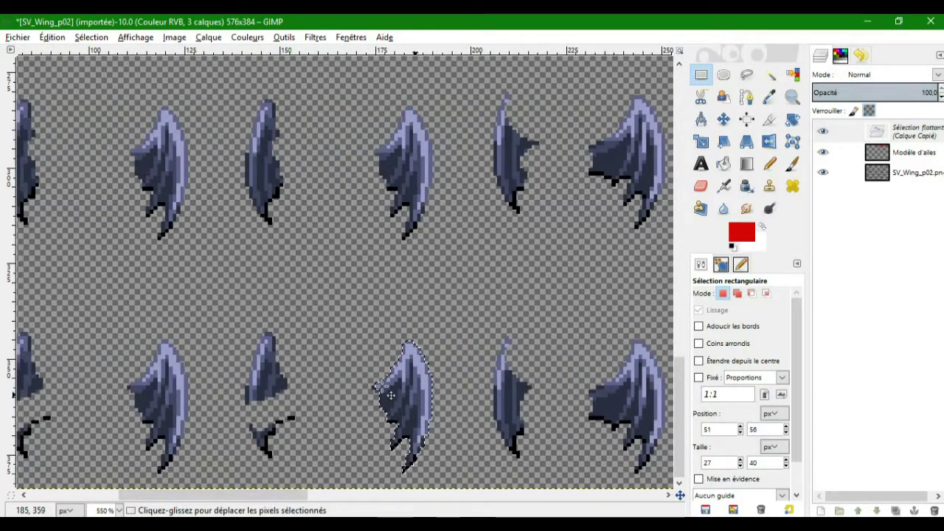
drag(426, 395, 426, 277)
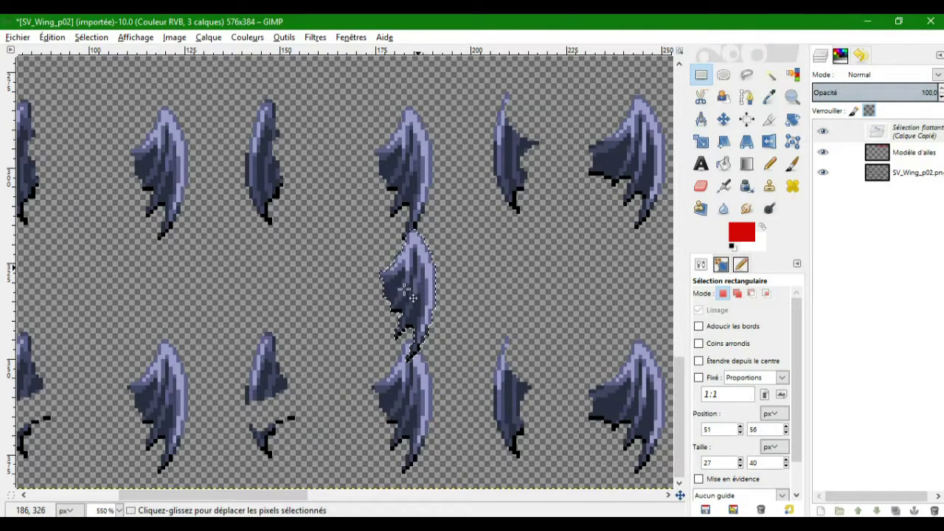
right_click(902, 141)
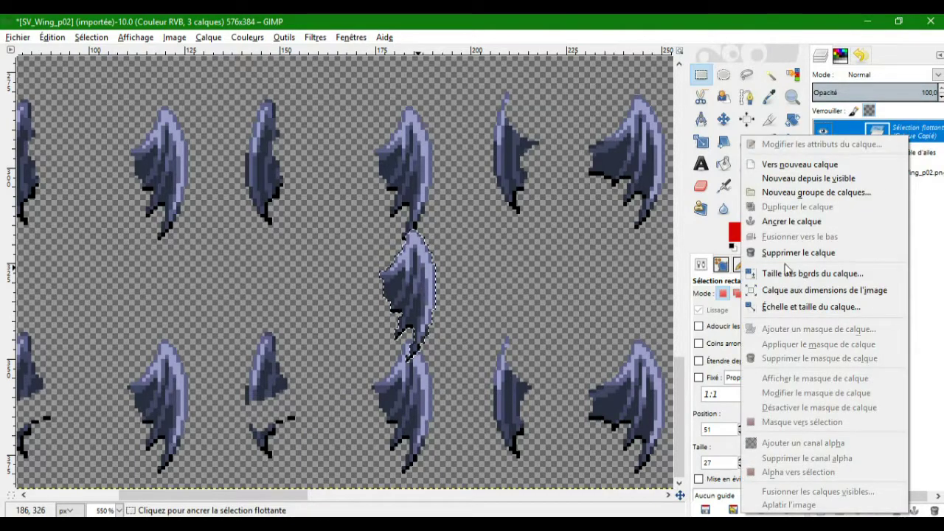
click(790, 252)
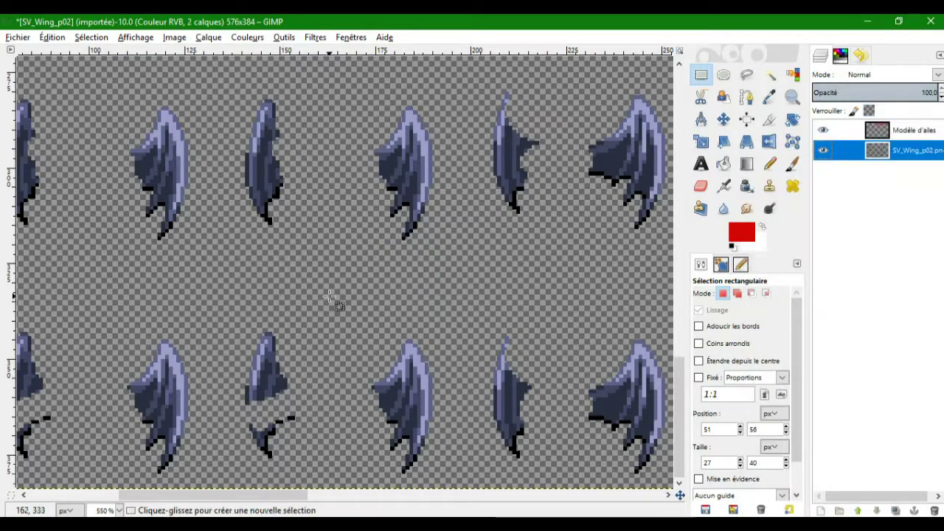
Copy the full wing in the bottom row, column 3 and anchor the copy over the full wing in row 5, column 5.
drag(346, 317, 475, 496)
key(ctrl+c)
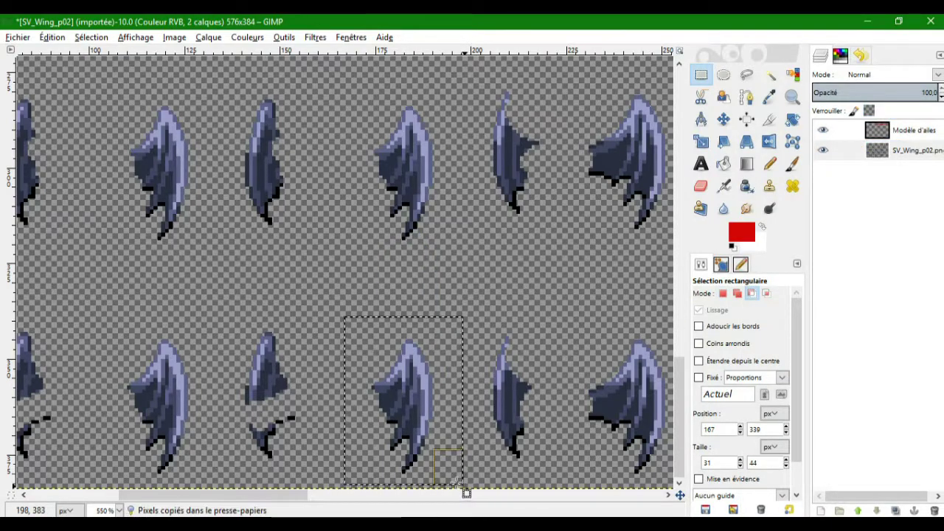
key(ctrl+v)
drag(443, 414, 557, 286)
drag(273, 496, 391, 496)
drag(118, 295, 430, 151)
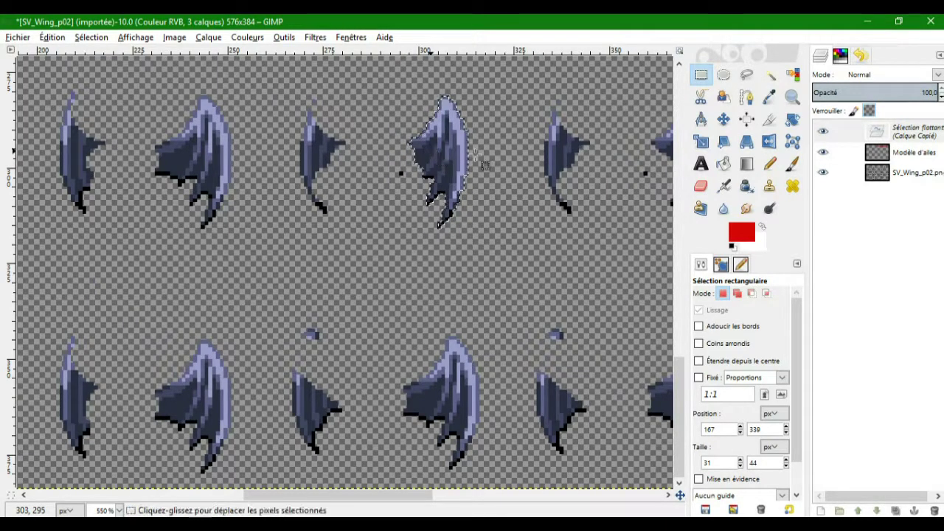
right_click(893, 133)
click(787, 222)
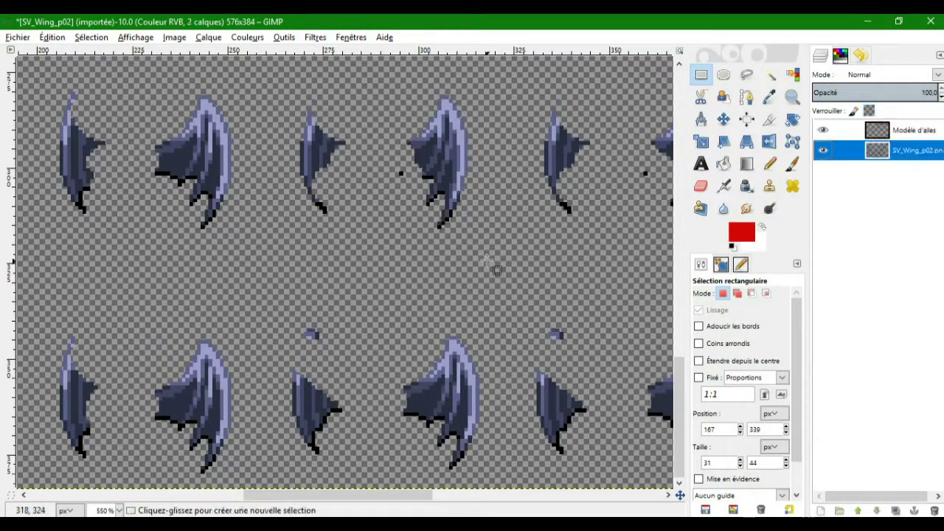
Paste another wing copy over the full wing in row 5, column 6 and anchor it.
key(ctrl+v)
scroll(347, 273, right, 5)
drag(271, 274, 452, 164)
right_click(901, 131)
click(773, 219)
Paste a copy of the model wing and align it over the full wing in row 3, column 5.
scroll(396, 453, right, 8)
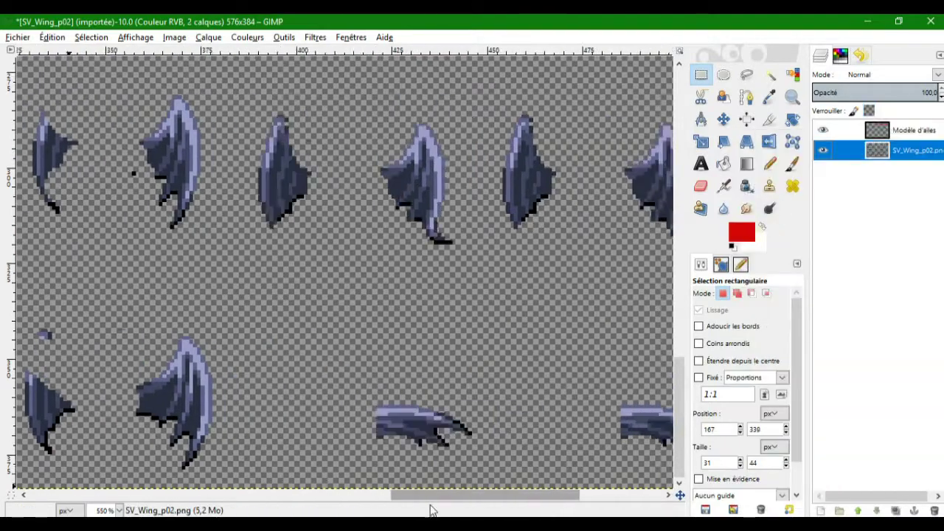
drag(410, 506, 242, 501)
key(ctrl+v)
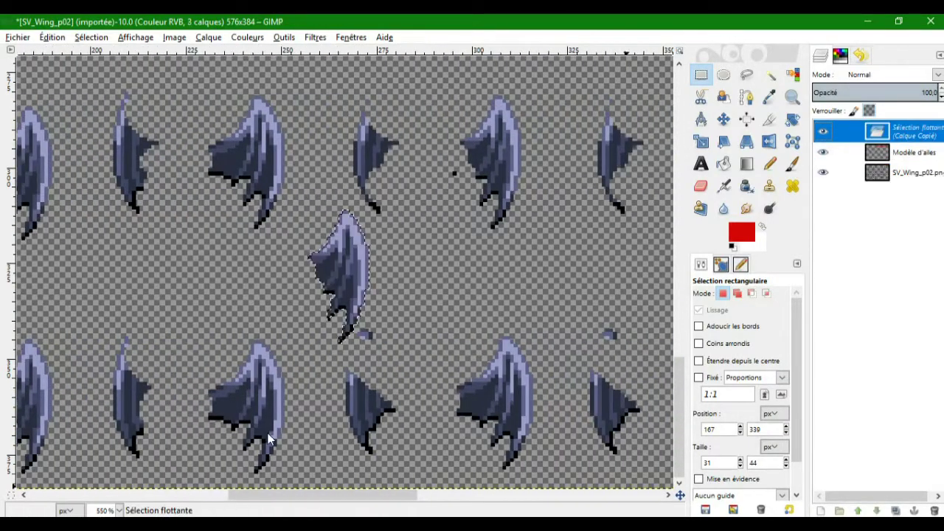
drag(347, 270, 257, 371)
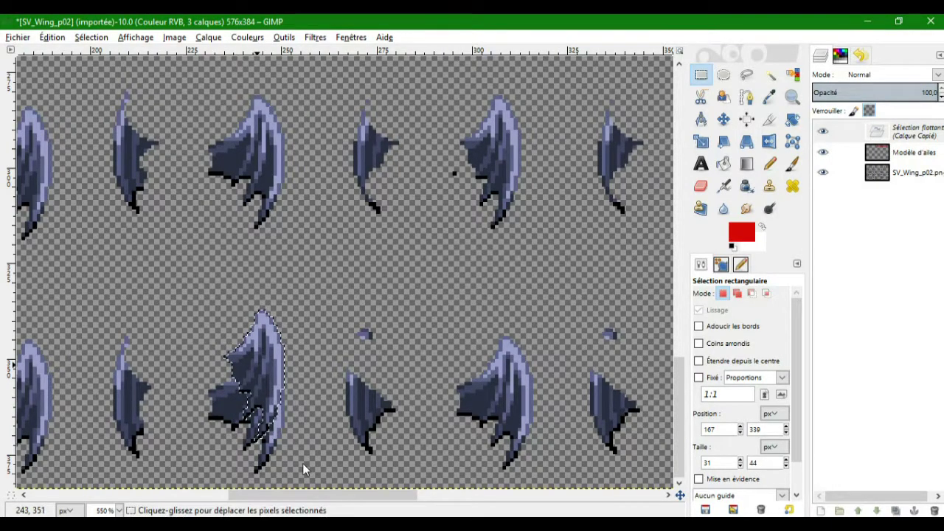
drag(322, 496, 260, 491)
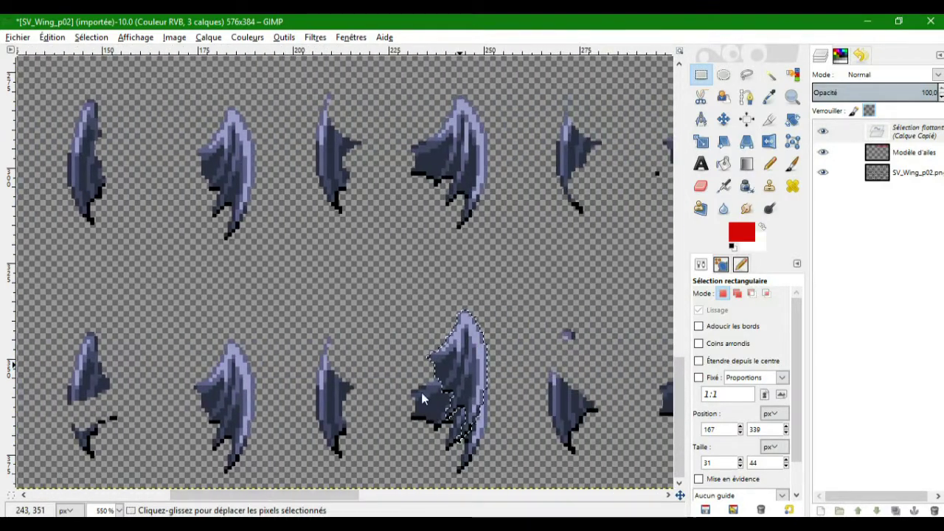
drag(468, 363, 295, 275)
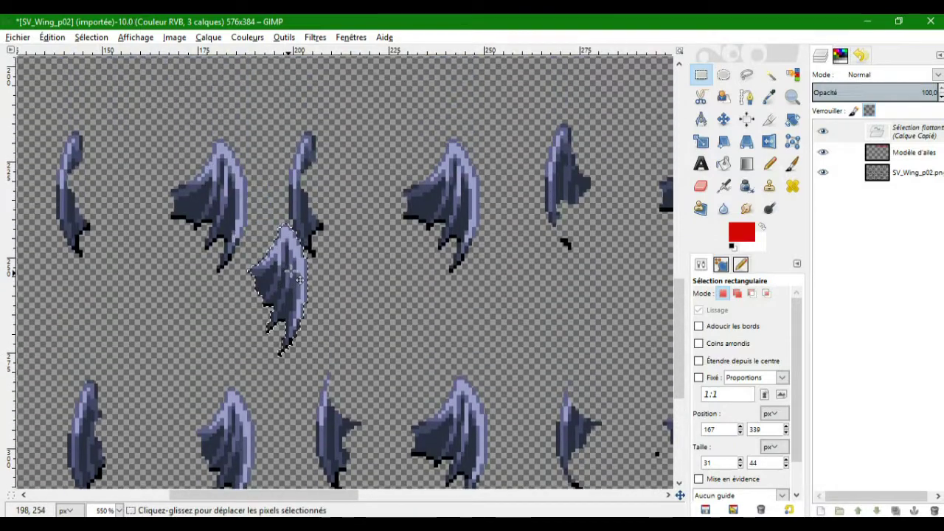
ctrl+scroll(295, 274, down, 5)
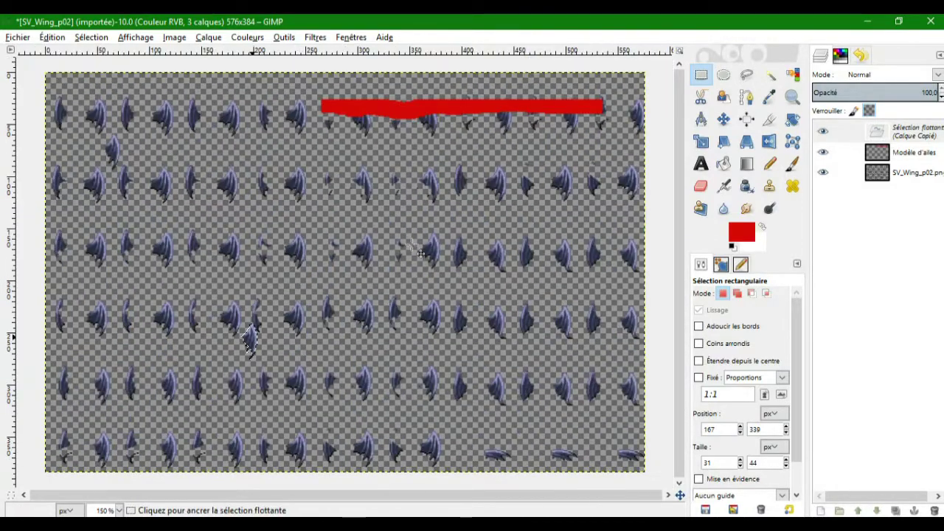
drag(253, 341, 336, 270)
scroll(366, 255, up, 4)
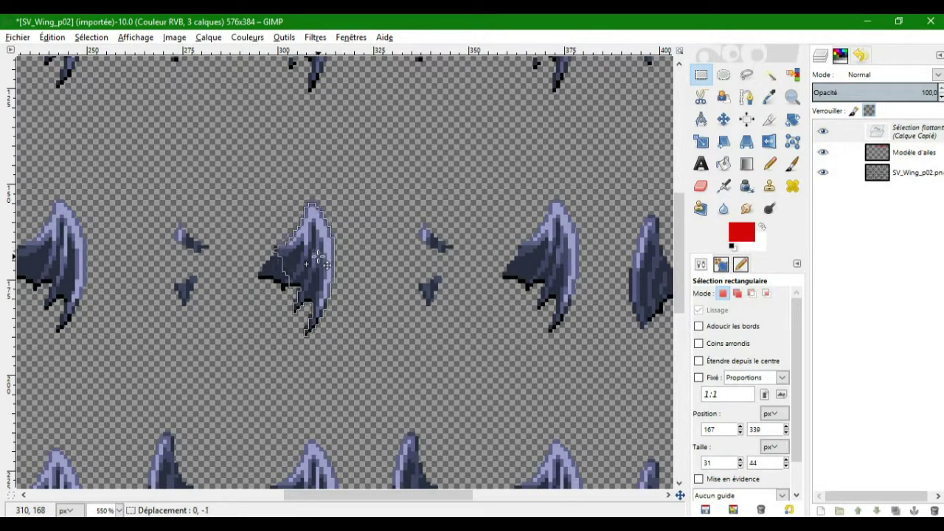
drag(317, 252, 317, 252)
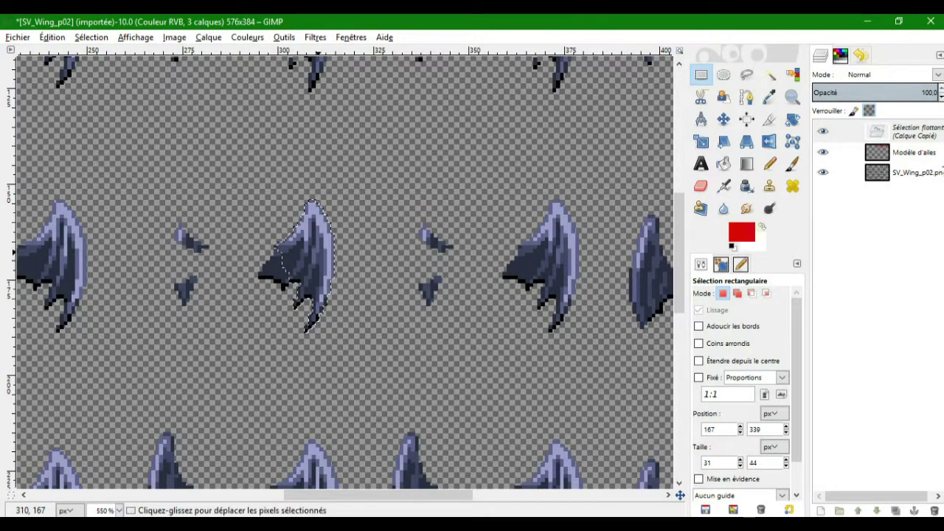
click(824, 130)
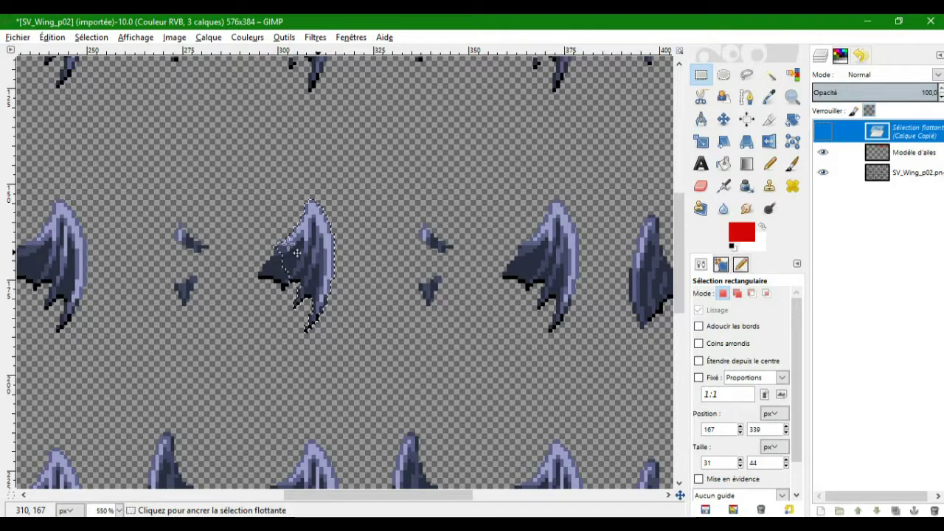
click(831, 140)
drag(318, 257, 452, 202)
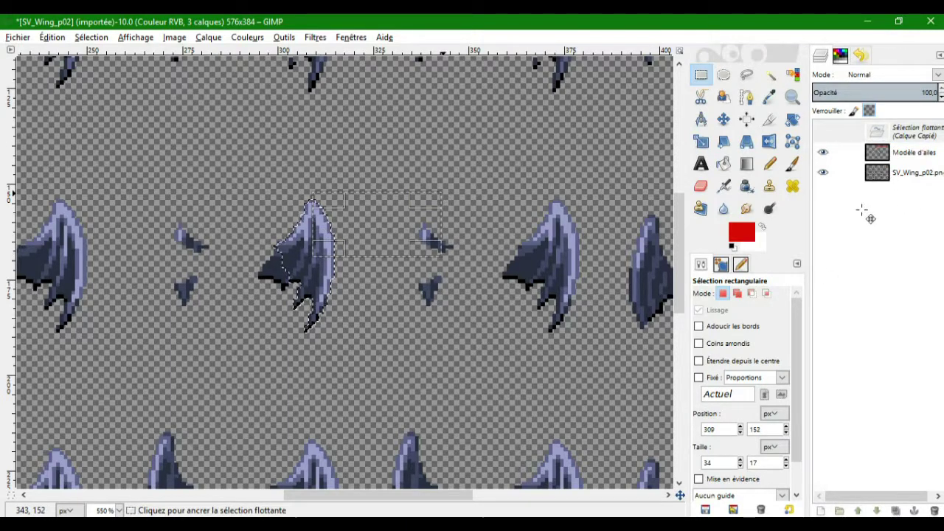
click(825, 132)
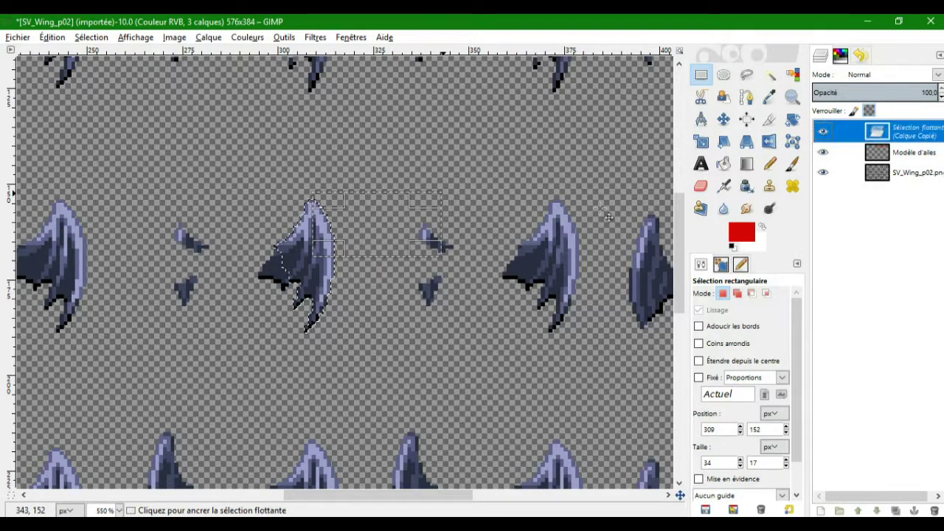
drag(318, 283, 379, 238)
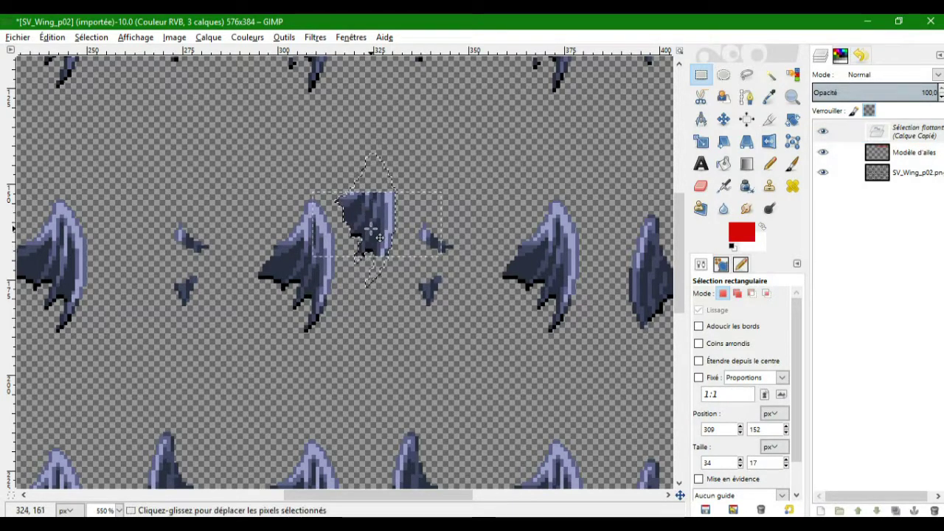
key(ctrl+z)
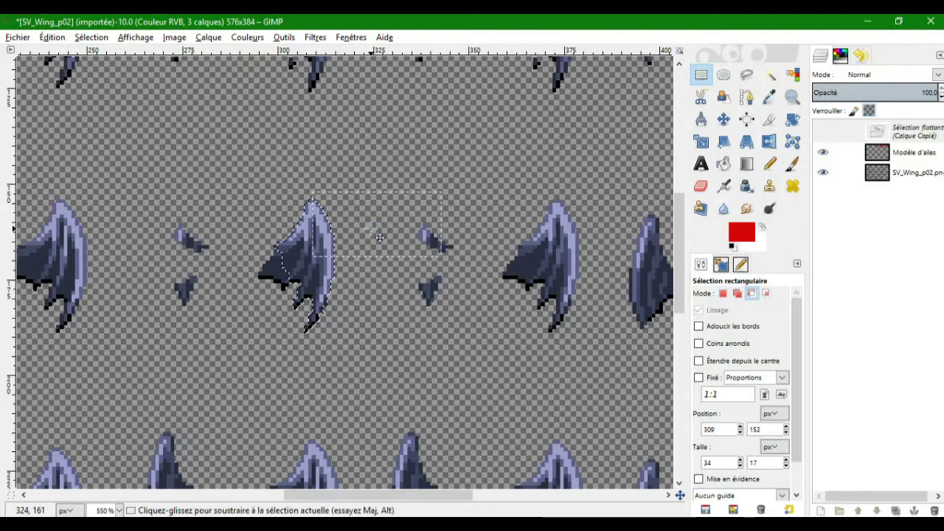
drag(318, 255, 378, 200)
key(ctrl)
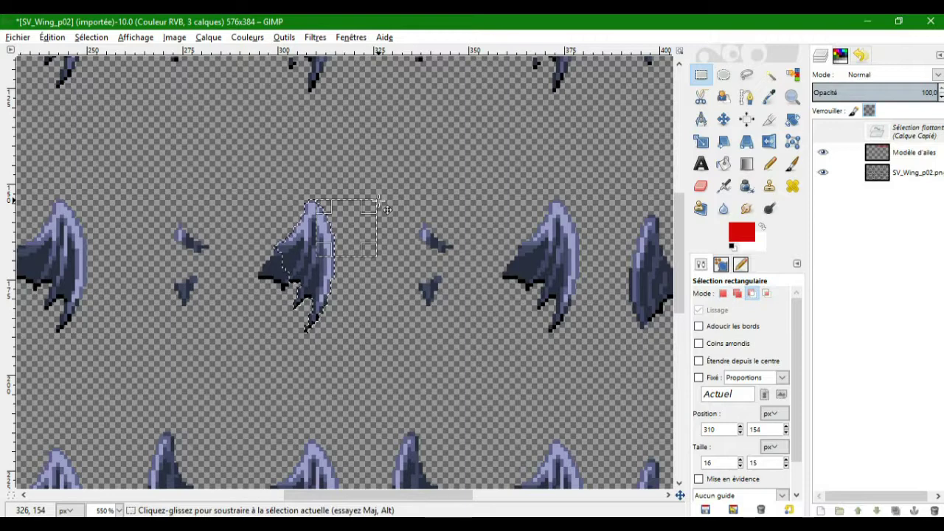
drag(303, 264, 323, 245)
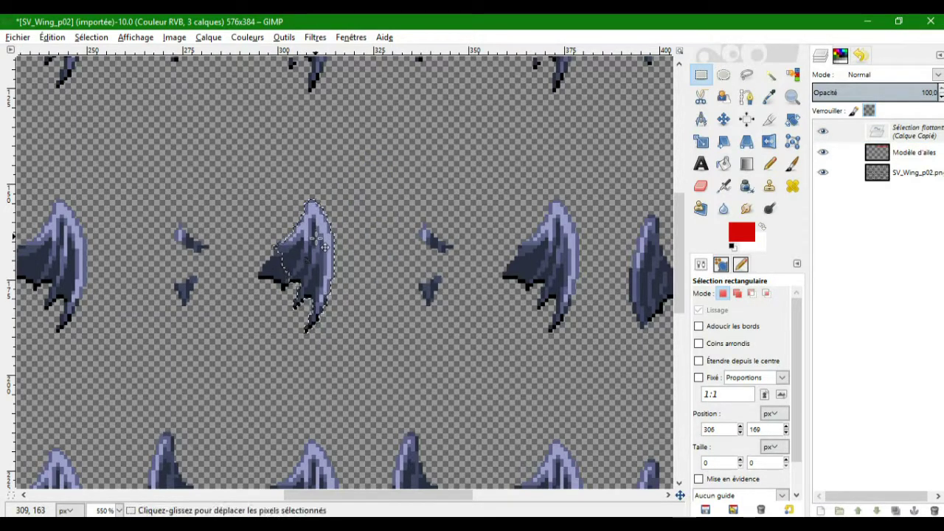
Check the floating wing's alignment over the full wing in row 3, column 5, and anchor it.
click(832, 140)
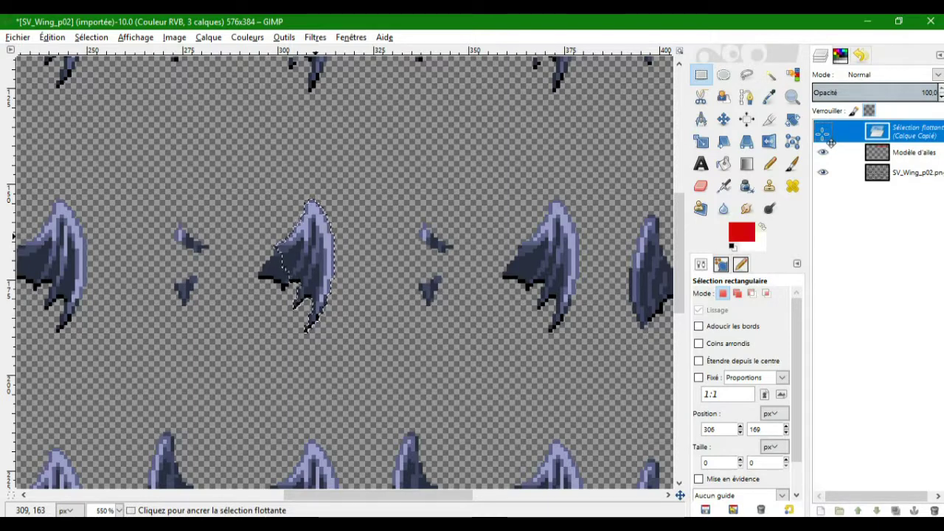
drag(315, 268, 320, 264)
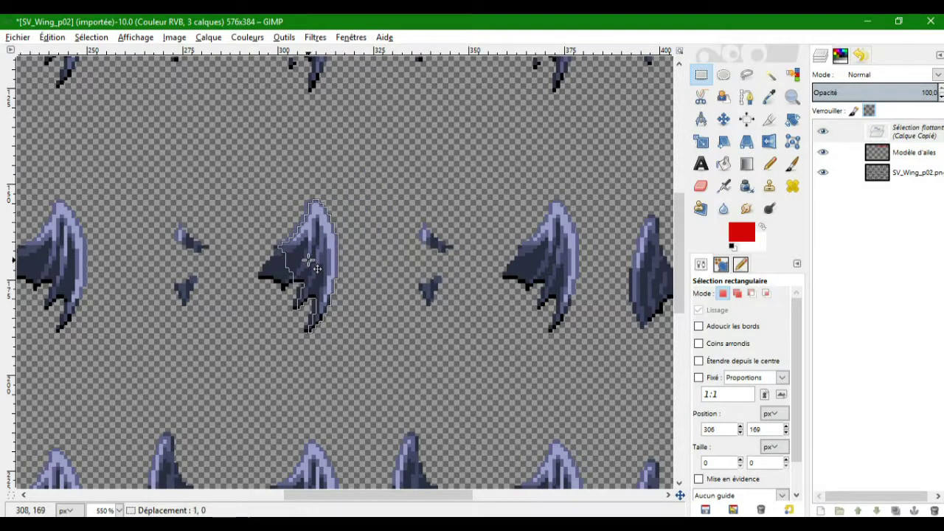
drag(307, 260, 306, 259)
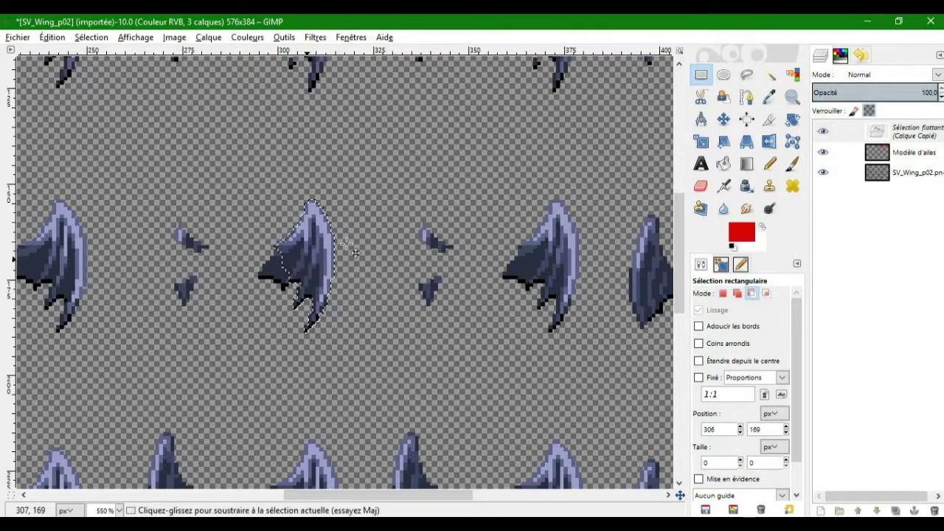
right_click(896, 136)
click(823, 218)
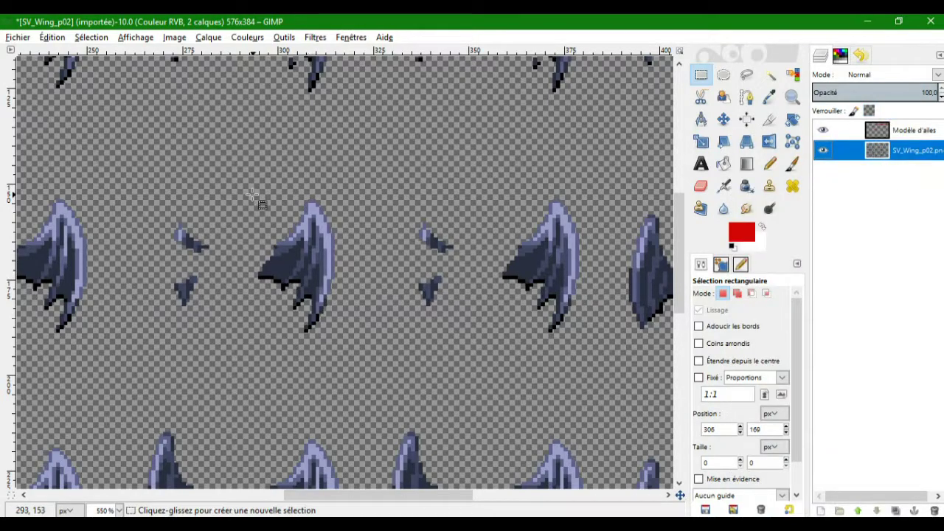
Copy the completed full wing in row 3, column 5 and anchor the copy over the full wing in row 5, column 6.
drag(234, 198, 357, 286)
drag(361, 321, 357, 343)
key(ctrl+c)
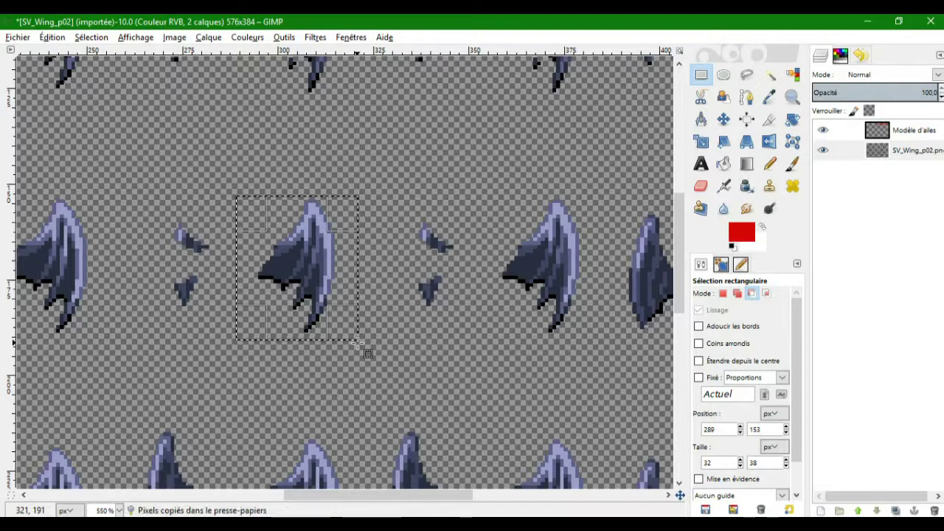
key(ctrl+v)
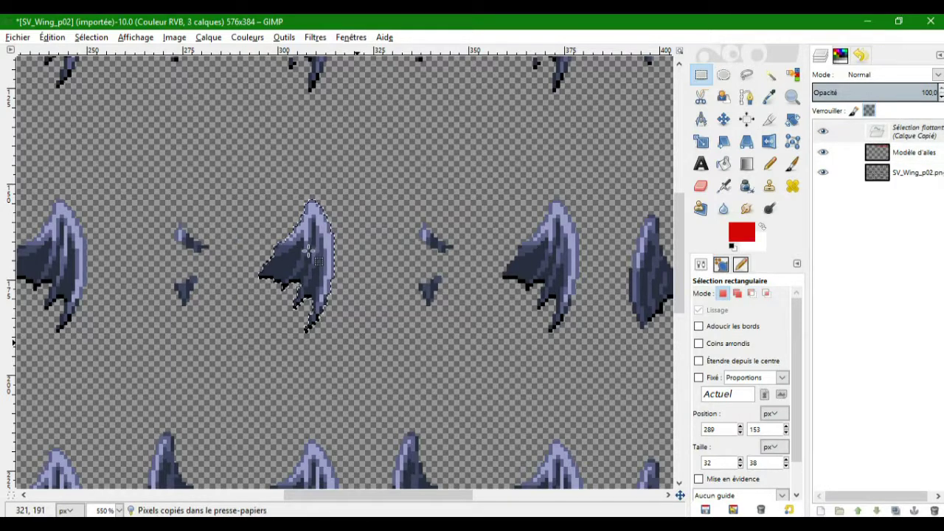
drag(310, 250, 434, 259)
drag(426, 247, 557, 157)
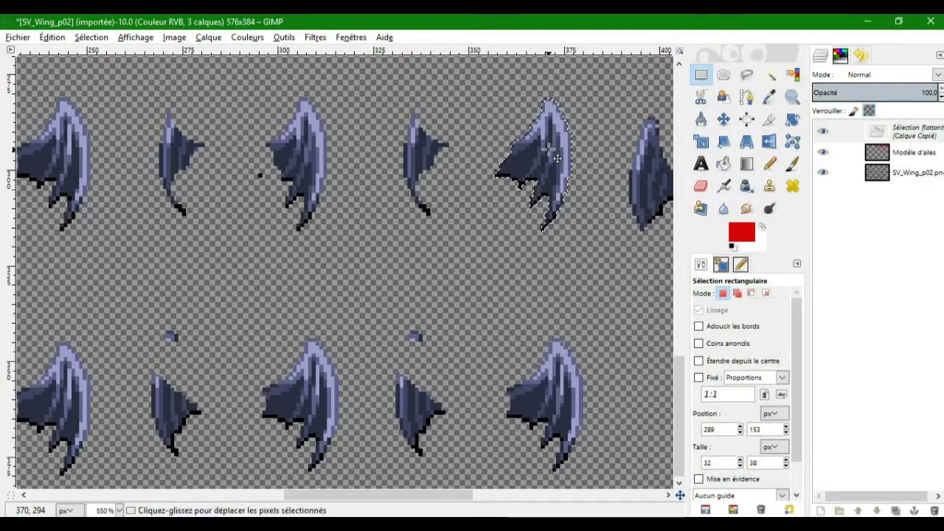
right_click(912, 138)
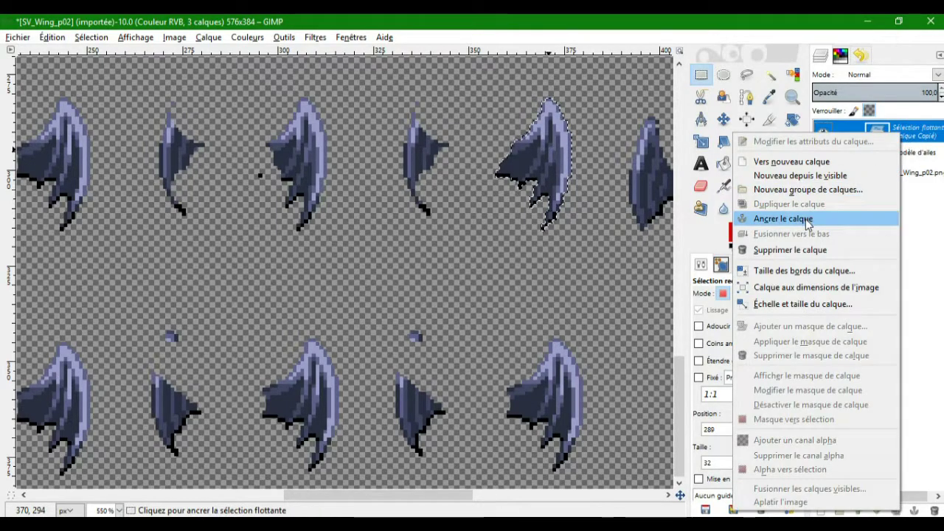
click(768, 219)
Paste another copy of the completed wing over the full wing in row 5, column 5 and anchor it.
key(ctrl+v)
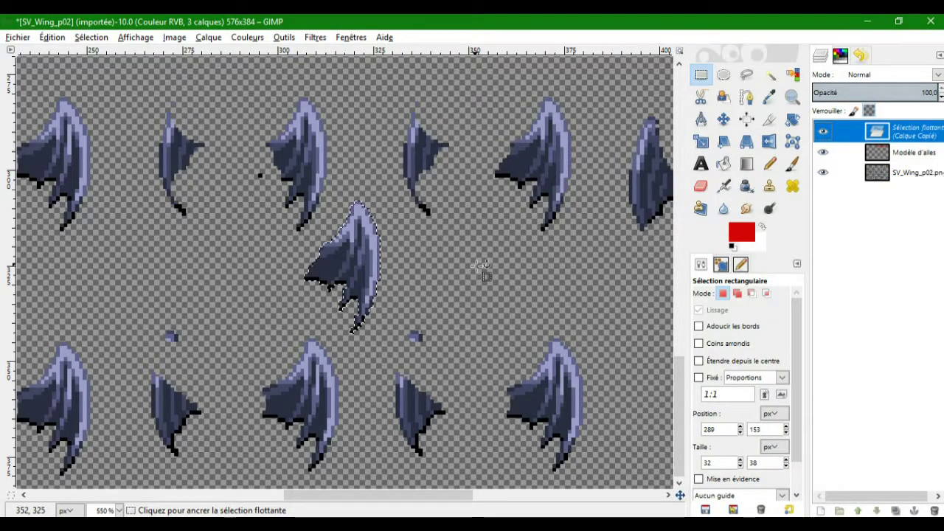
drag(361, 258, 296, 151)
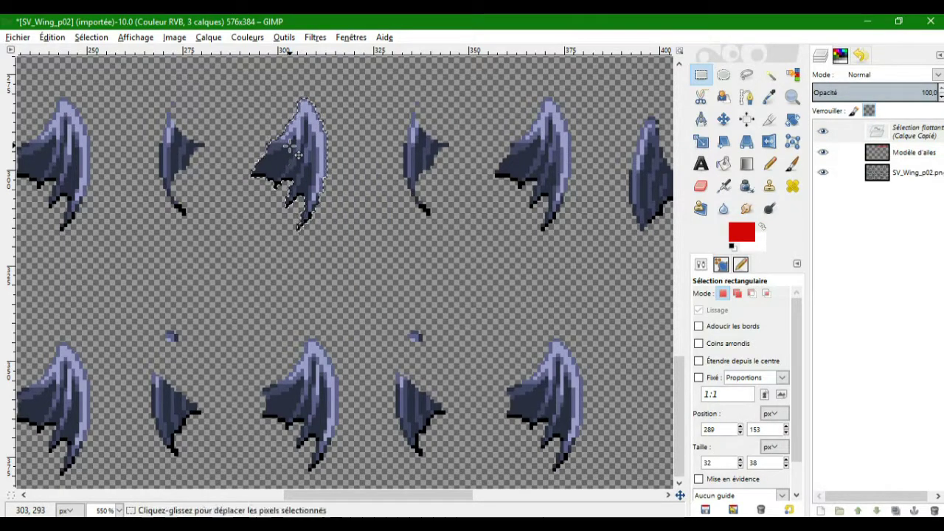
right_click(926, 152)
click(792, 225)
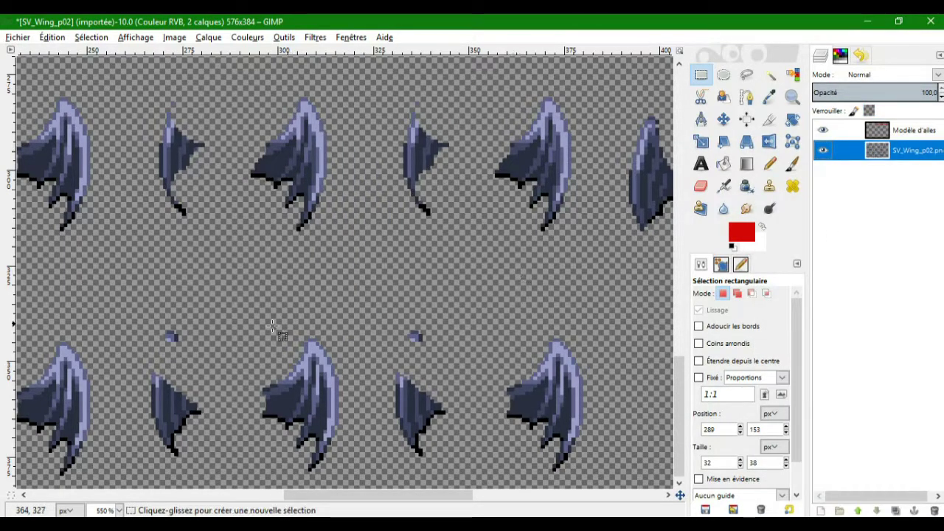
Place copies of the completed wing over the full wings in the bottom row, columns 3 and 2, anchoring each one.
drag(335, 495, 255, 482)
key(ctrl+v)
drag(341, 264, 99, 404)
click(601, 251)
scroll(274, 327, left, 5)
key(ctrl+v)
drag(362, 253, 360, 395)
right_click(909, 140)
click(797, 254)
Paste a copy of the completed wing over the full wing in the bottom row, column 1 and anchor it.
scroll(332, 295, left, 5)
key(ctrl+v)
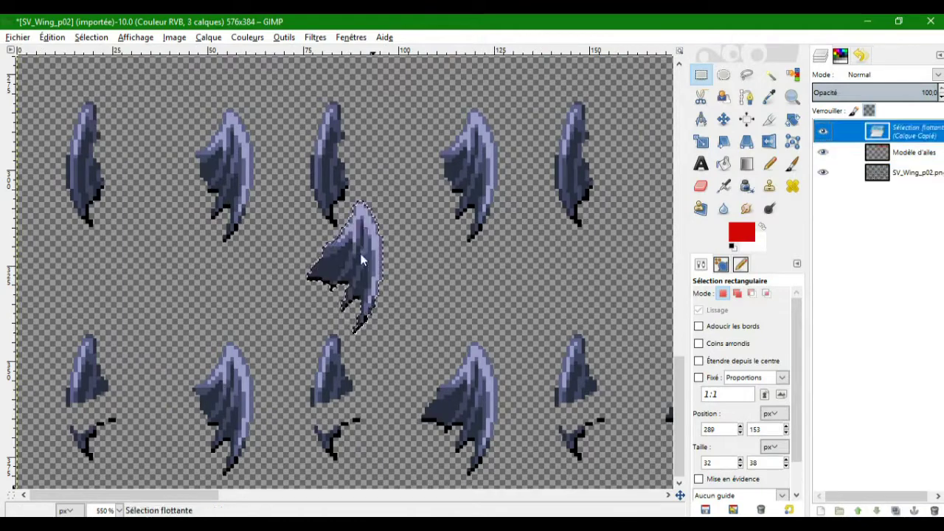
drag(354, 250, 218, 410)
right_click(929, 132)
click(804, 215)
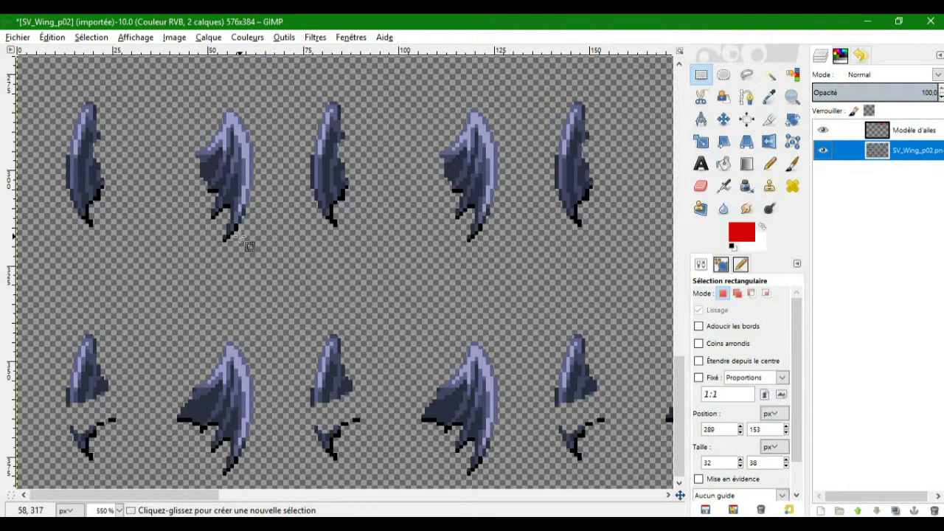
Paste a wing copy over the full wing in row 5, column 1, compare it with the original, and anchor it.
key(ctrl+v)
drag(384, 281, 244, 183)
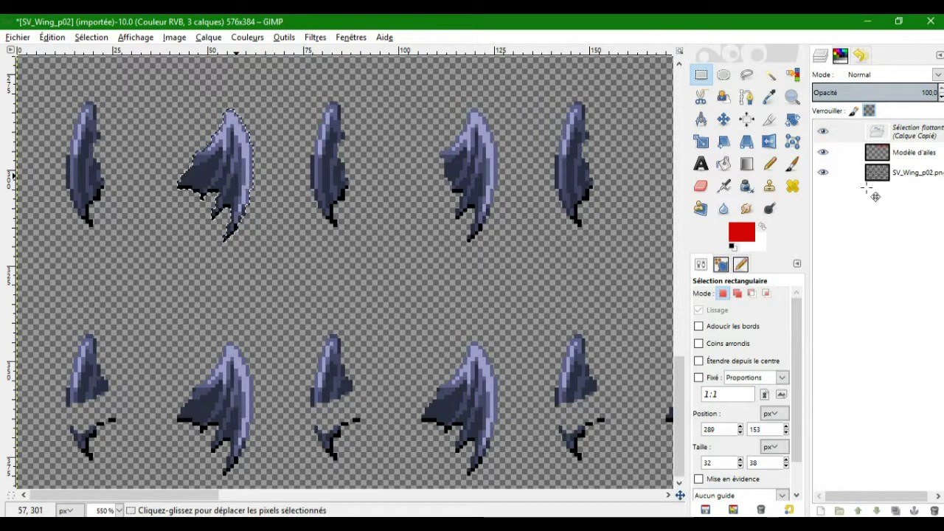
click(823, 129)
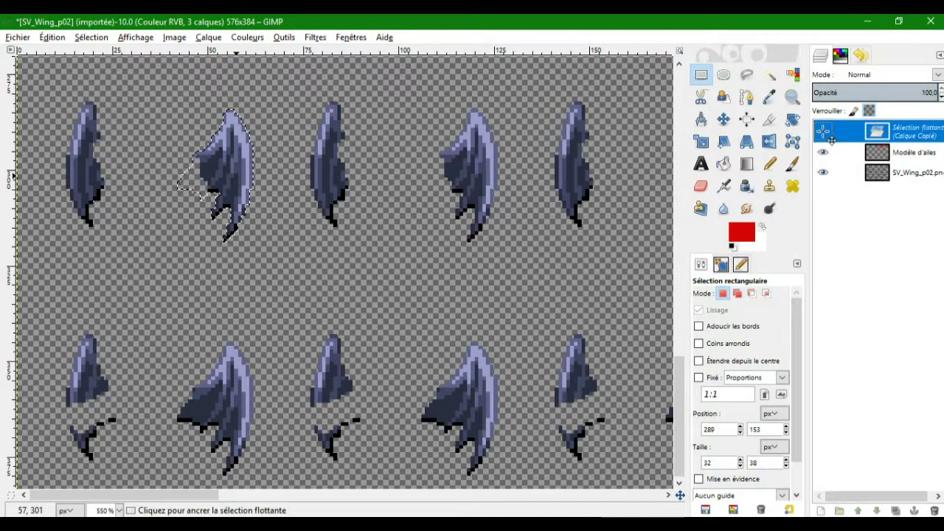
right_click(913, 141)
click(797, 193)
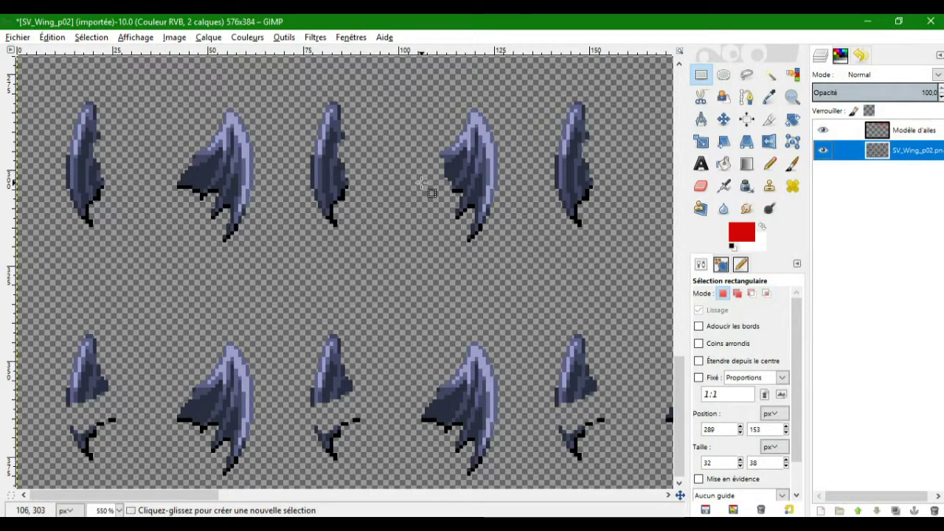
Paste a wing copy over the full wing in row 5, column 2 and anchor it.
key(ctrl+v)
drag(339, 273, 462, 181)
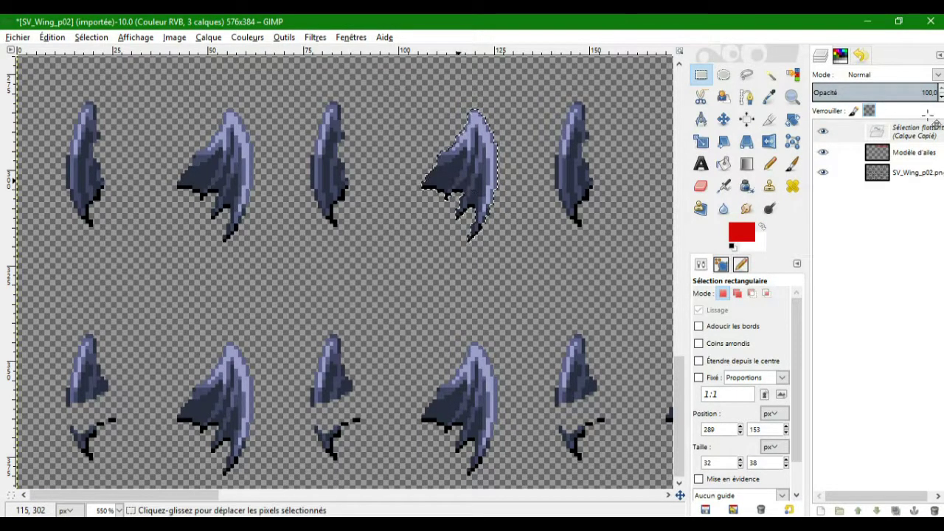
right_click(909, 131)
click(827, 216)
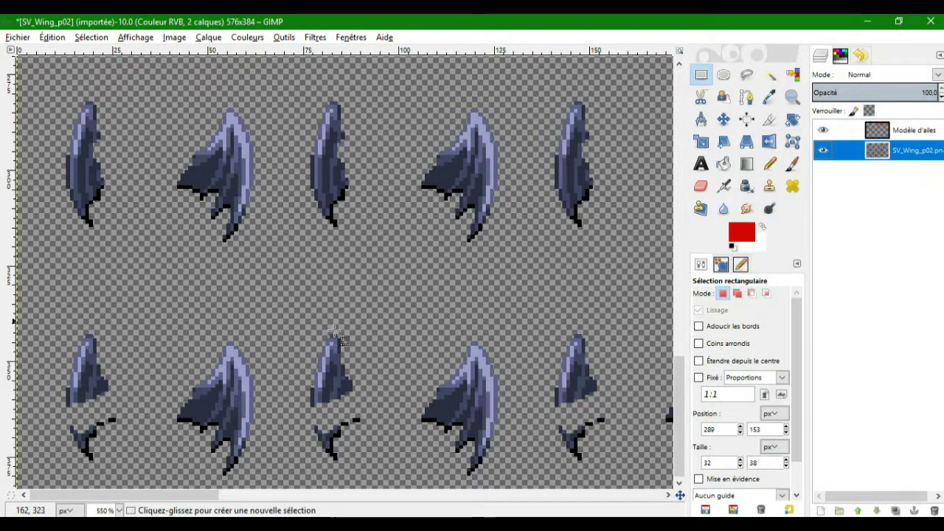
Paste a wing copy over the full wing in row 5, column 3 and anchor it.
drag(194, 495, 300, 509)
key(ctrl+v)
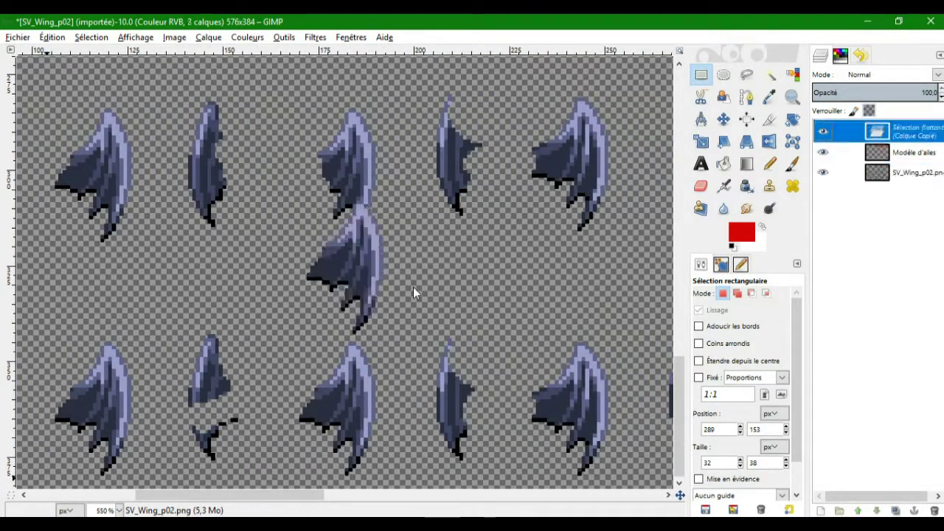
drag(355, 276, 348, 175)
click(399, 265)
right_click(915, 150)
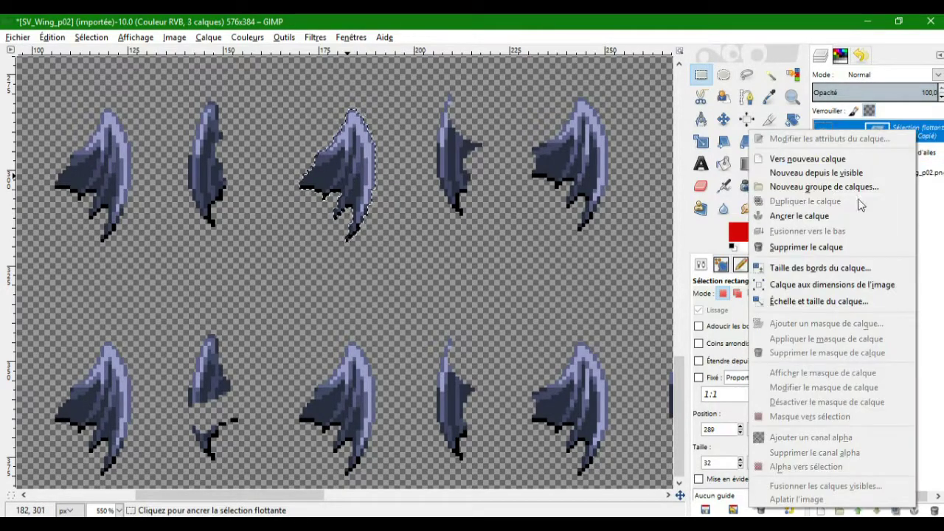
Examine the remaining rows and columns of the sprite sheet for full wings that are still incomplete.
drag(315, 501, 347, 503)
key(ctrl+z)
key(ctrl+z)
scroll(408, 357, left, 10)
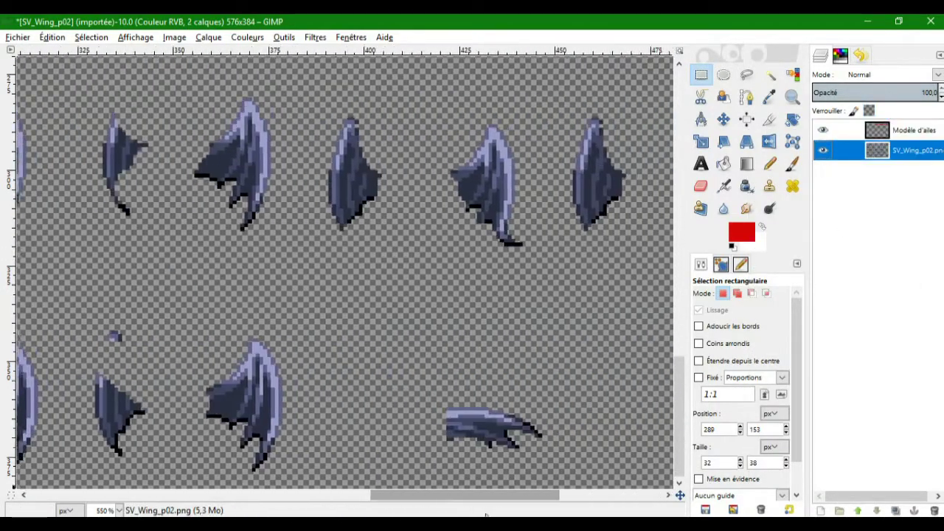
scroll(386, 422, down, 3)
scroll(381, 180, up, 3)
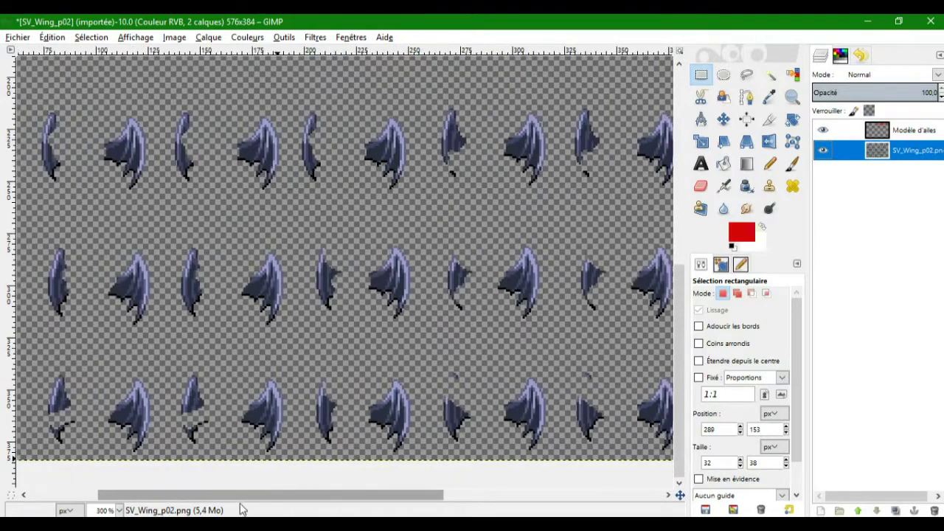
scroll(425, 498, up, 2)
drag(443, 499, 156, 451)
scroll(664, 125, up, 2)
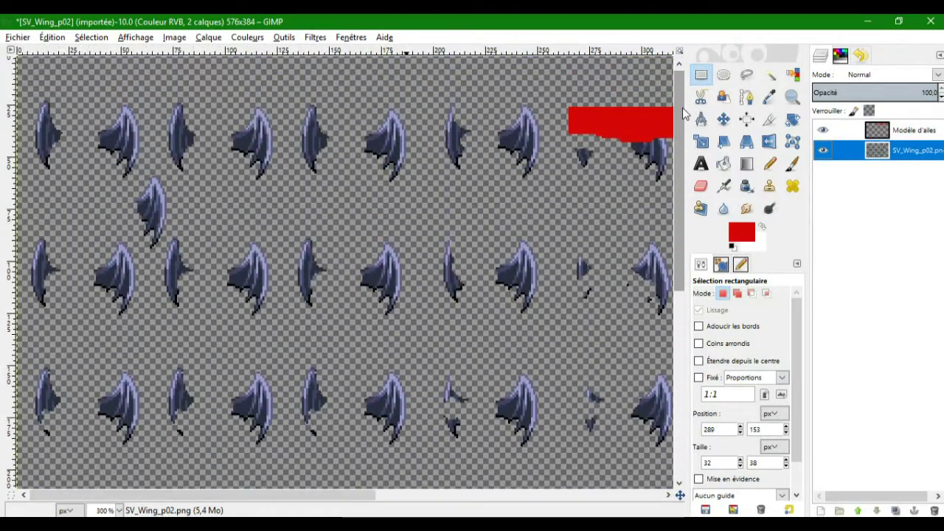
drag(210, 500, 404, 508)
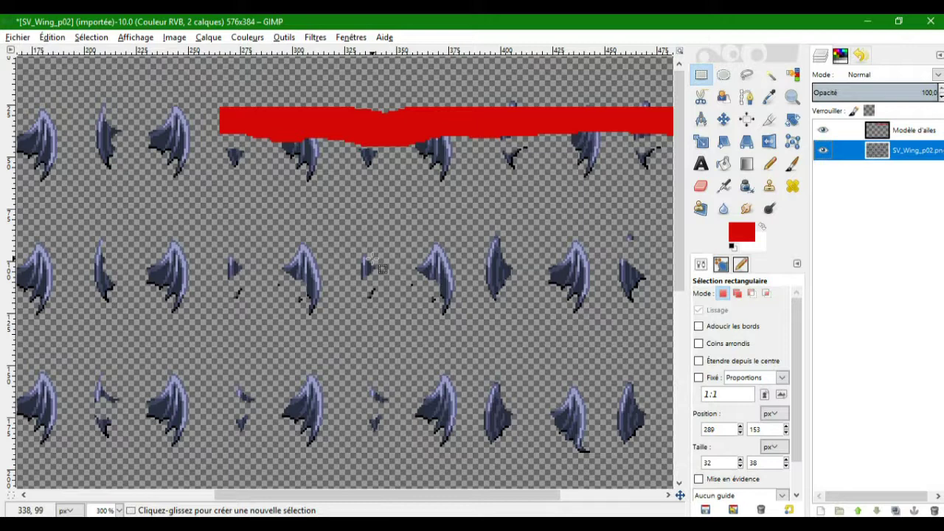
Try a pasted wing copy over the full wings in row 2, columns 5 and 7.
drag(382, 269, 304, 279)
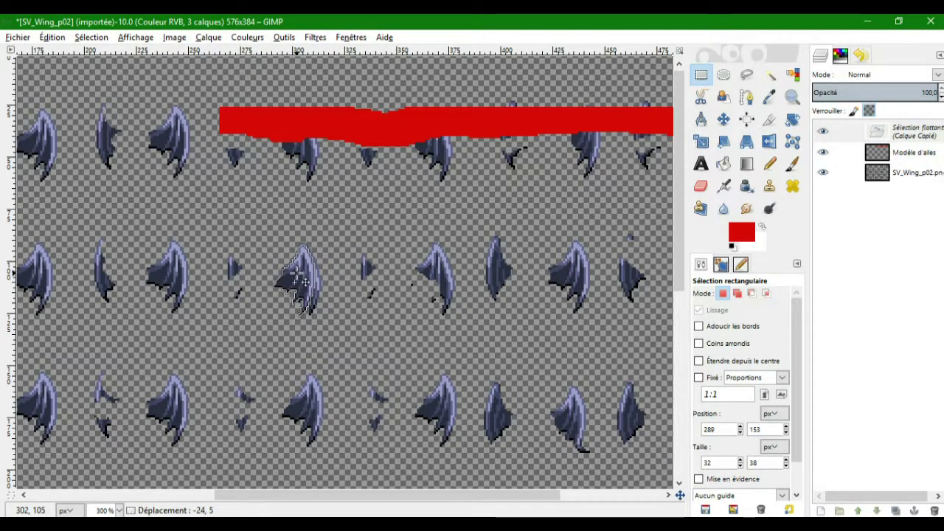
drag(304, 279, 581, 277)
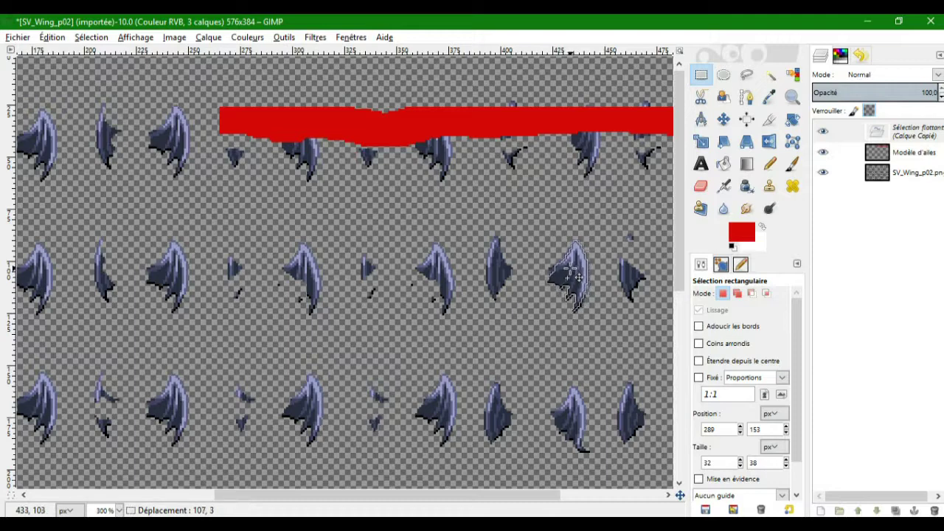
drag(574, 290, 467, 239)
drag(289, 496, 425, 498)
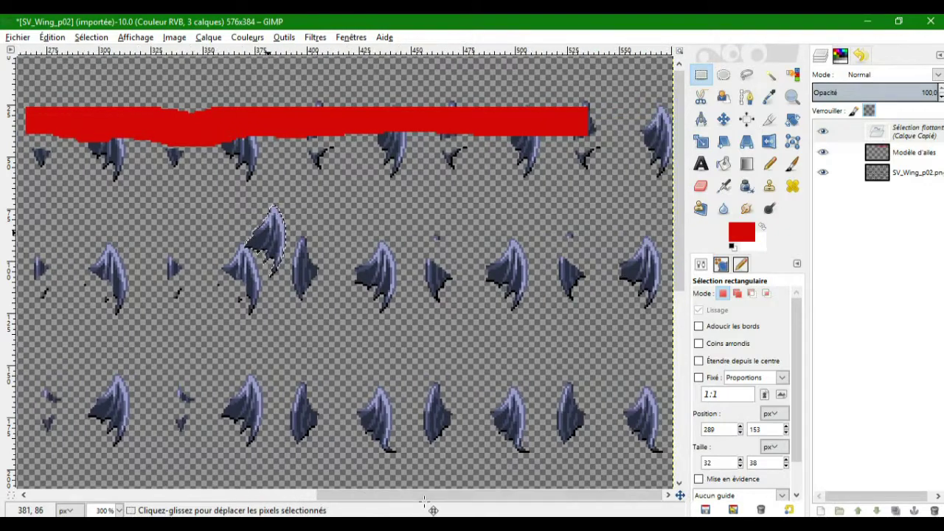
drag(273, 236, 247, 347)
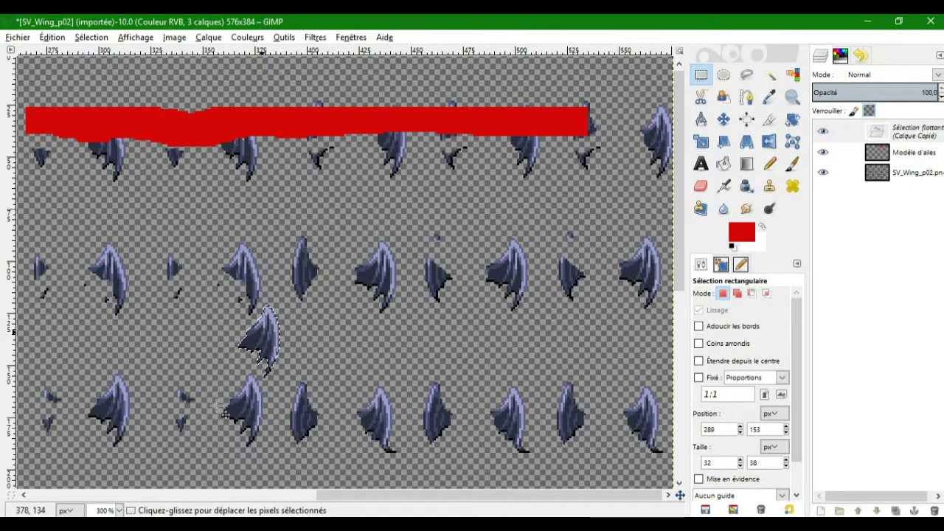
Place the floating wing copy exactly over the full wing in row 1, column 9 and anchor it.
drag(264, 332, 664, 147)
ctrl+scroll(662, 148, up, 3)
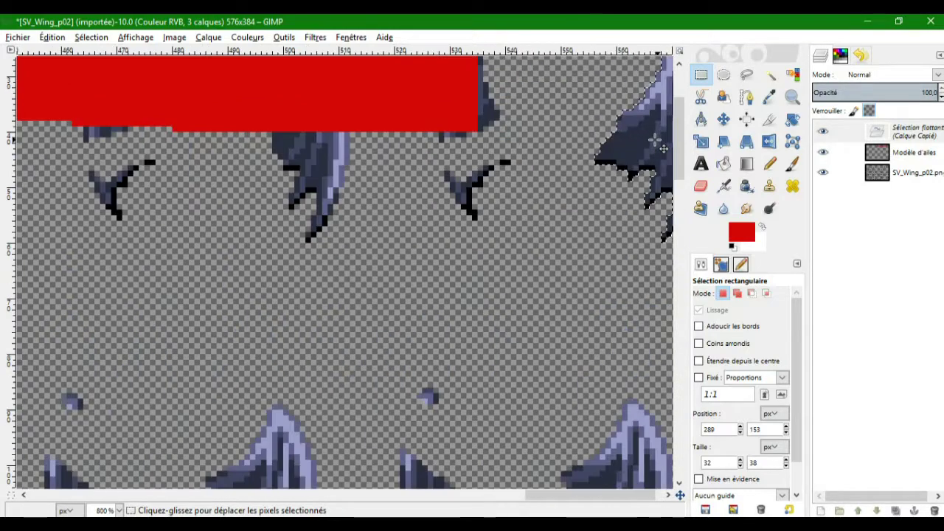
click(668, 494)
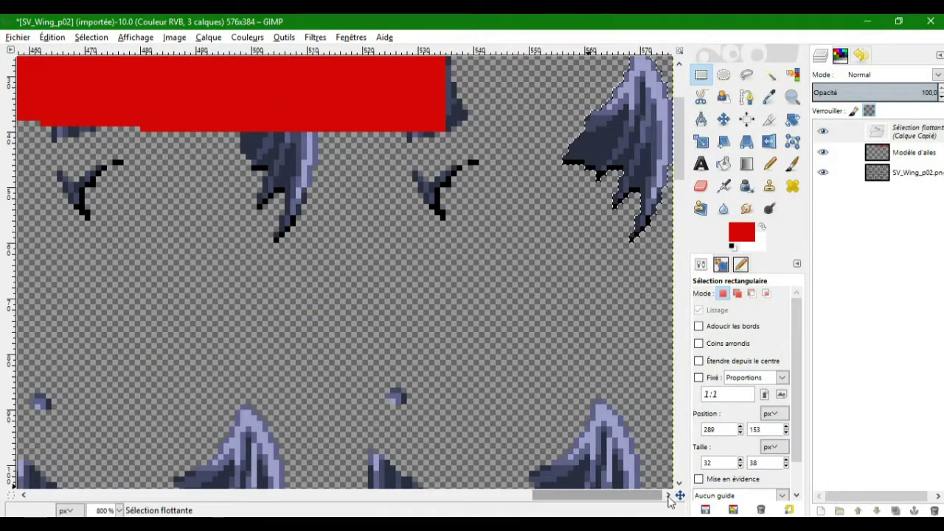
drag(680, 130, 680, 116)
drag(635, 178, 635, 179)
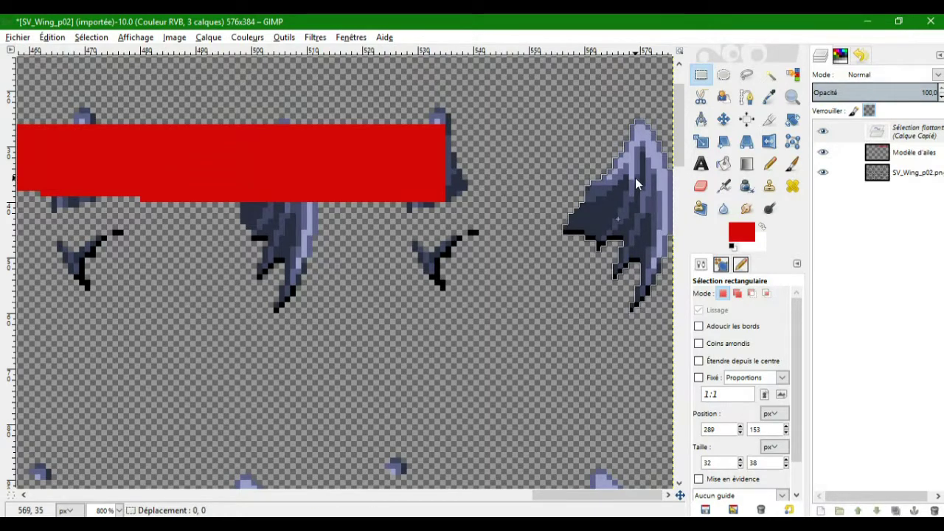
right_click(912, 133)
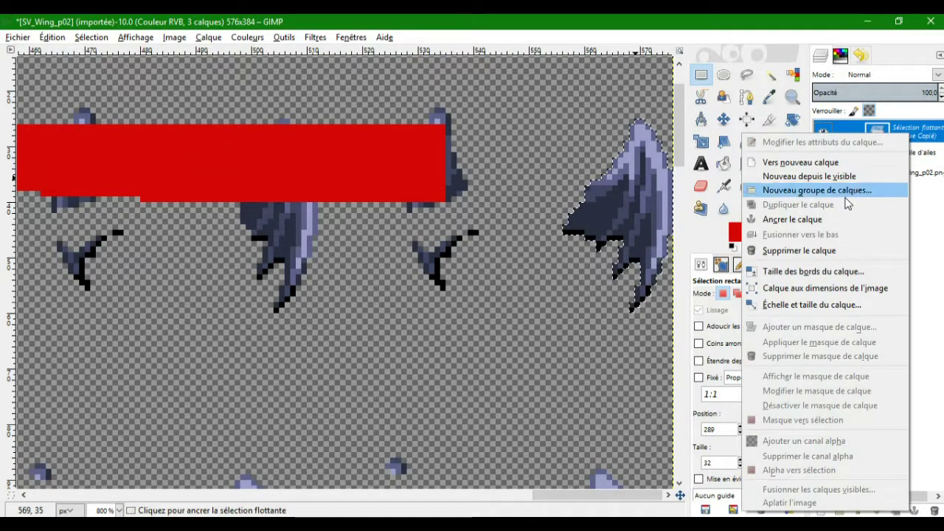
click(804, 219)
On the Modèle d'ailes layer, select everything and erase the red band covering the first row's wings with the Eraser tool.
click(907, 132)
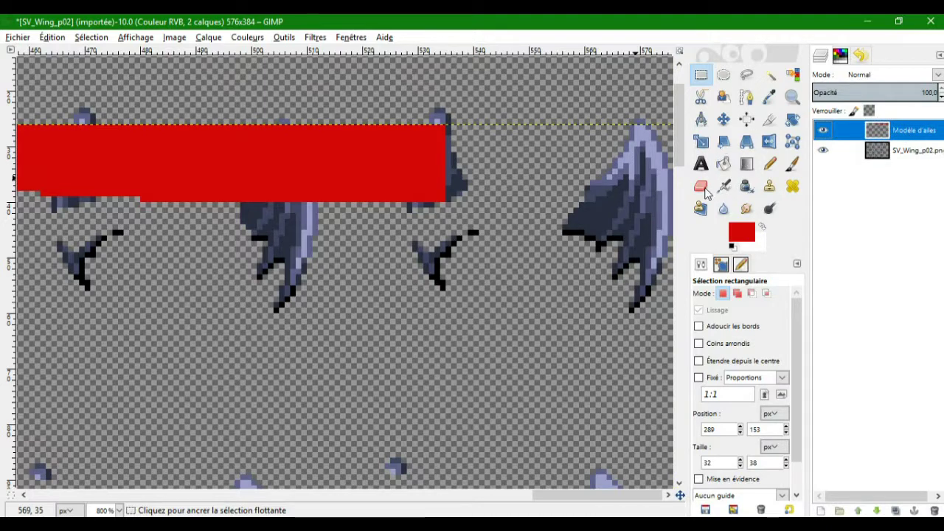
click(704, 190)
right_click(634, 214)
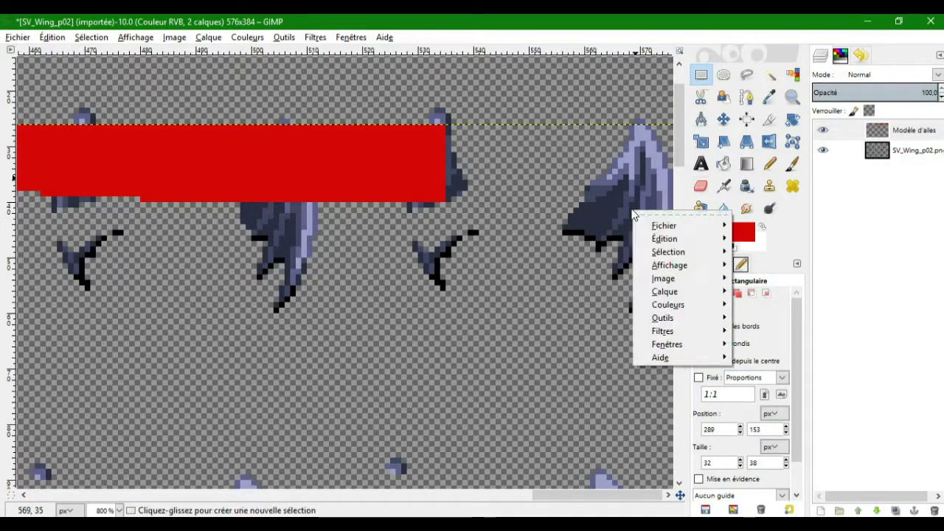
mouse_move(656, 256)
click(762, 261)
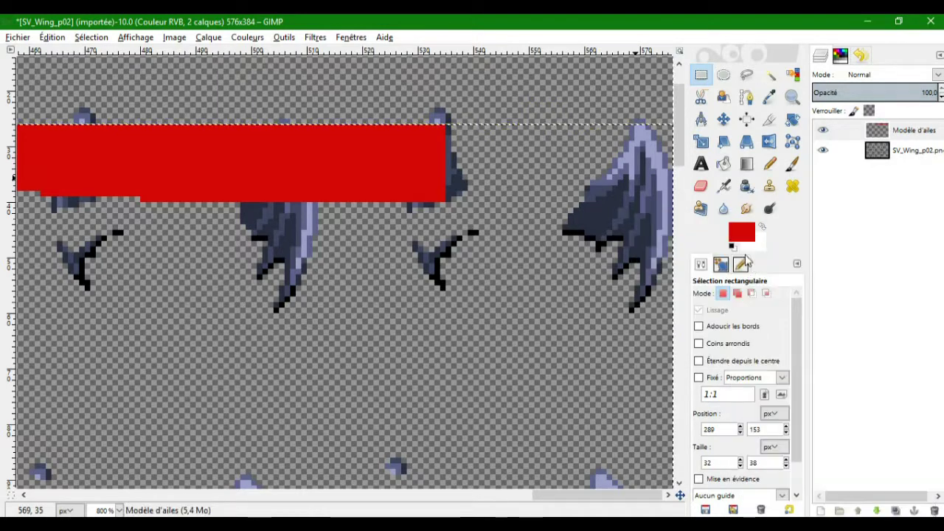
click(701, 186)
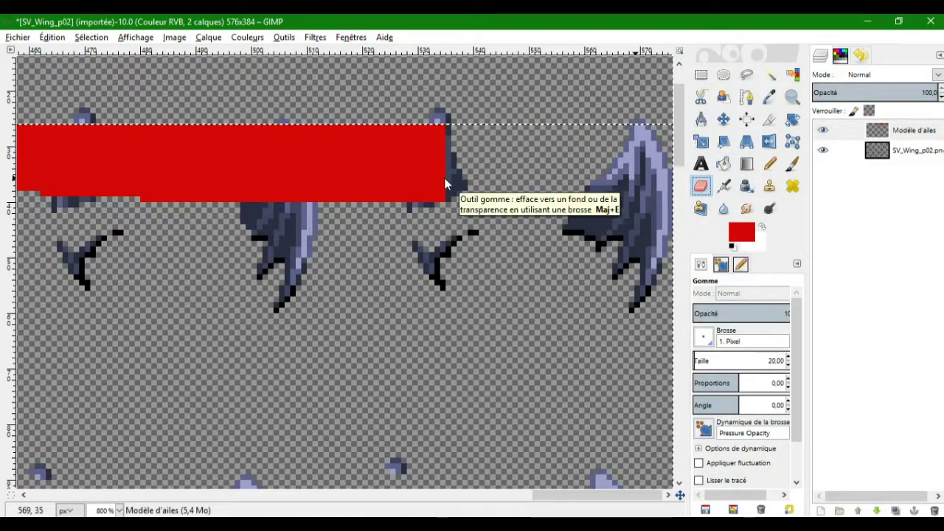
mouse_move(484, 262)
mouse_down()
mouse_move(410, 159)
mouse_move(284, 180)
mouse_move(190, 164)
mouse_move(174, 204)
mouse_move(106, 141)
mouse_move(213, 194)
mouse_up()
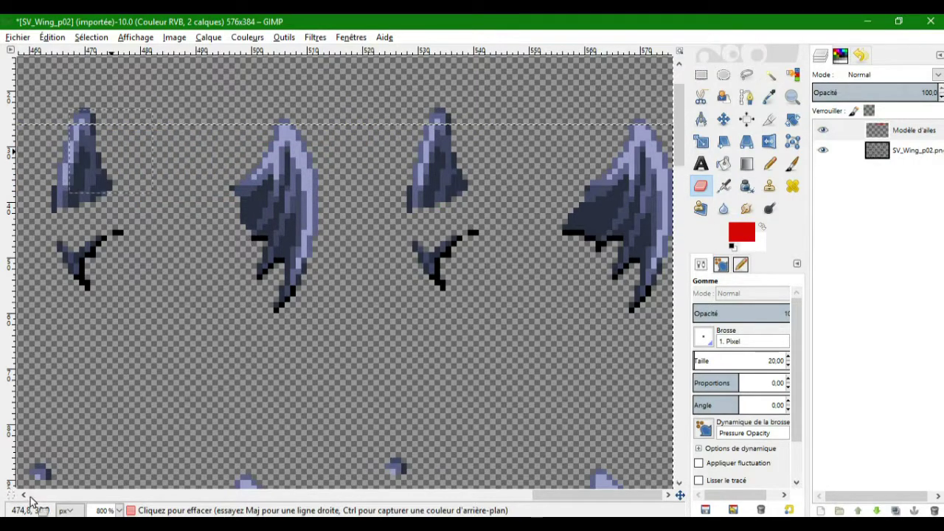
scroll(572, 423, left, 10)
key(ctrl+z)
drag(657, 166, 14, 177)
scroll(397, 113, left, 8)
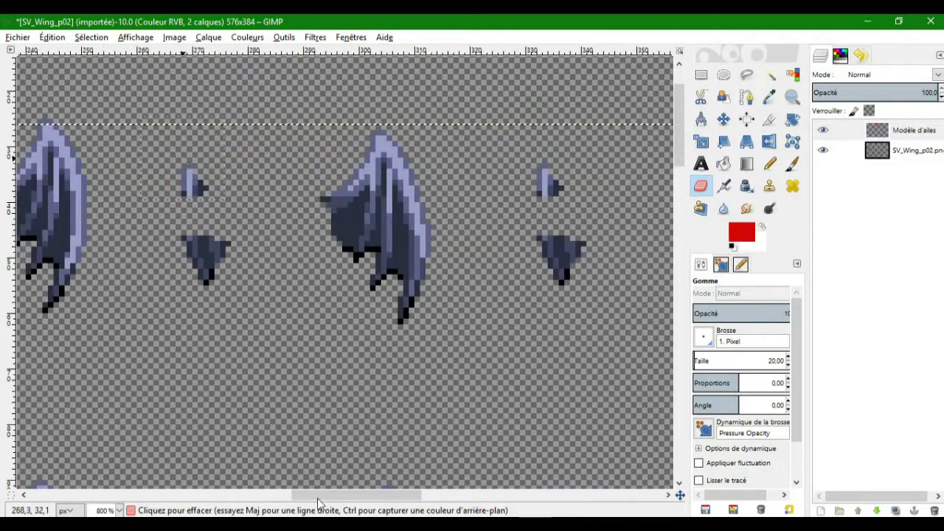
On the SV_Wing_p02.png layer, paste a wing copy, move it over the full wing in row 1, column 8, and anchor it.
scroll(397, 119, right, 18)
click(886, 150)
key(ctrl+v)
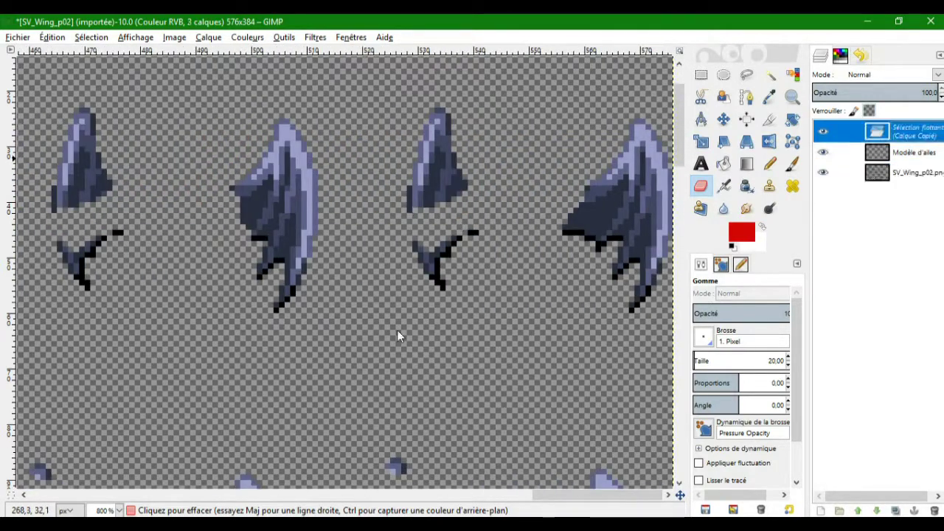
key(1)
key(shift+ctrl+j)
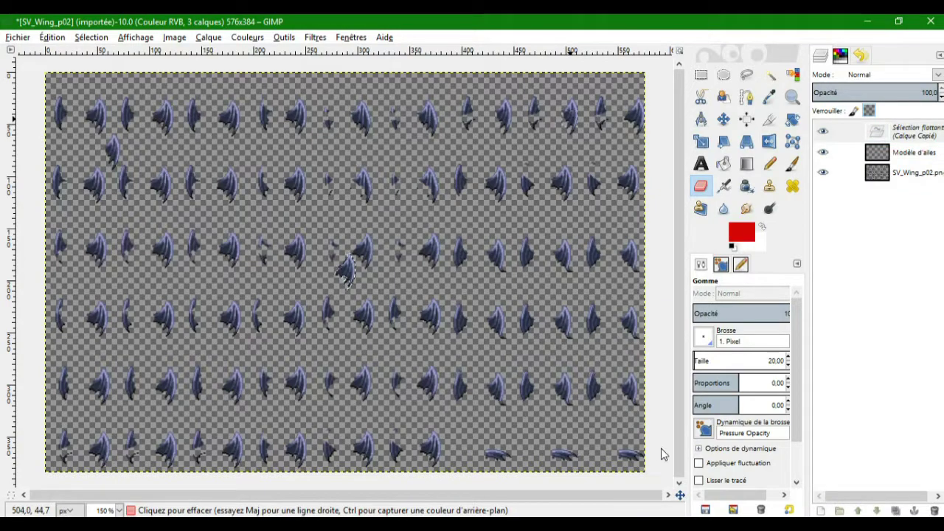
right_click(580, 250)
key(Escape)
click(725, 123)
drag(346, 269, 571, 122)
scroll(571, 111, up, 4)
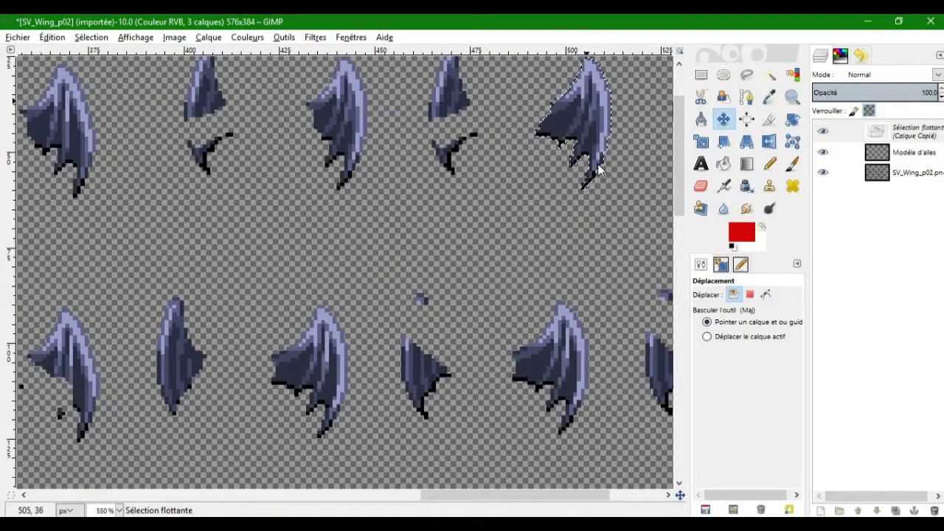
Place a pasted wing copy over the full wing in row 1, column 7, compare it with the original, and anchor it.
scroll(461, 244, down, 1)
scroll(363, 348, down, 2)
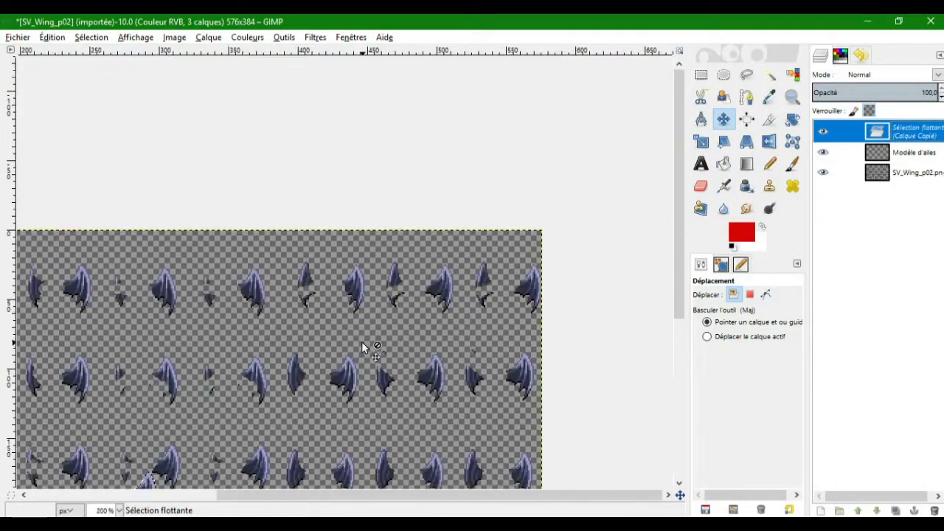
drag(363, 348, 354, 288)
scroll(355, 284, up, 2)
click(826, 133)
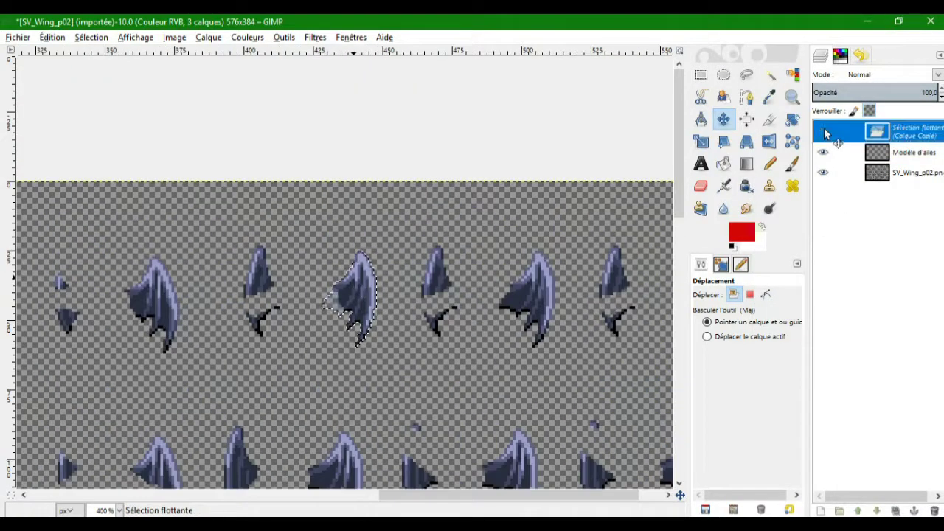
right_click(364, 305)
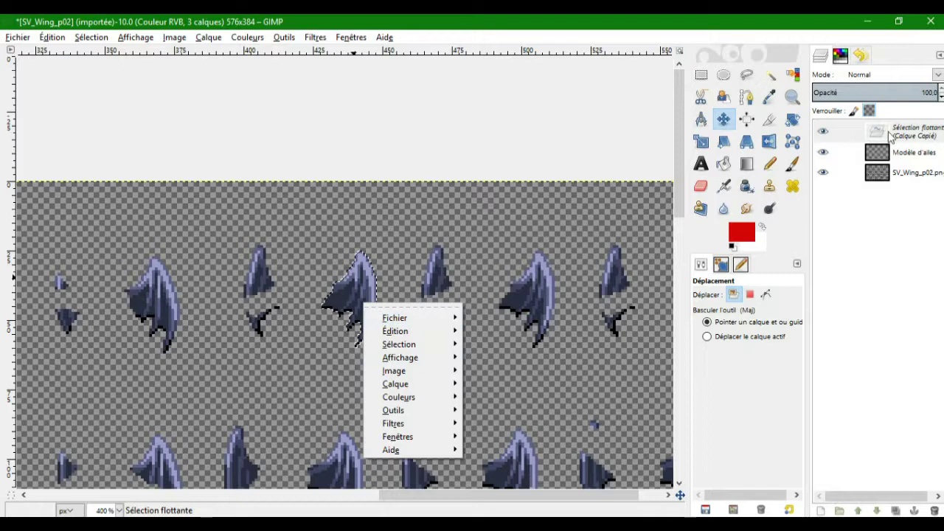
click(881, 144)
right_click(885, 135)
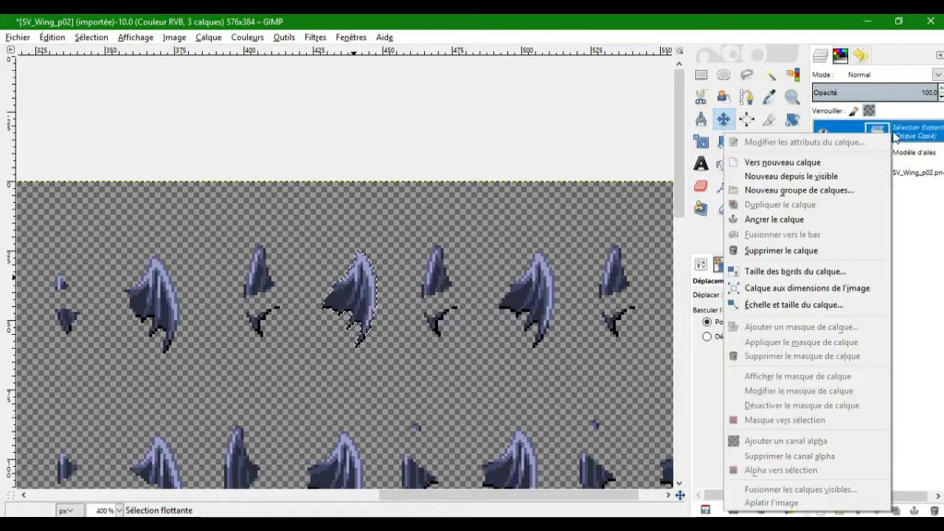
click(774, 220)
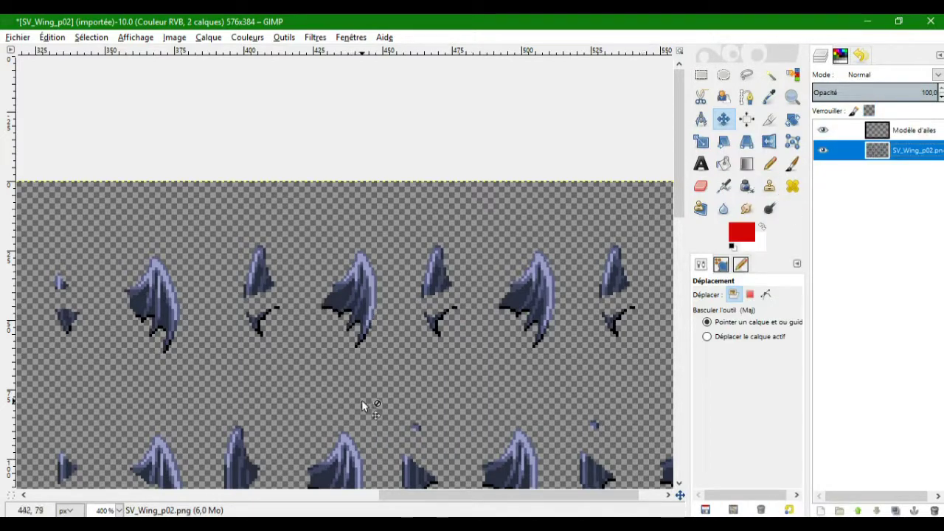
Try a pasted wing copy over the full wing in row 1, column 6, and undo its placement and paste.
drag(447, 508, 305, 509)
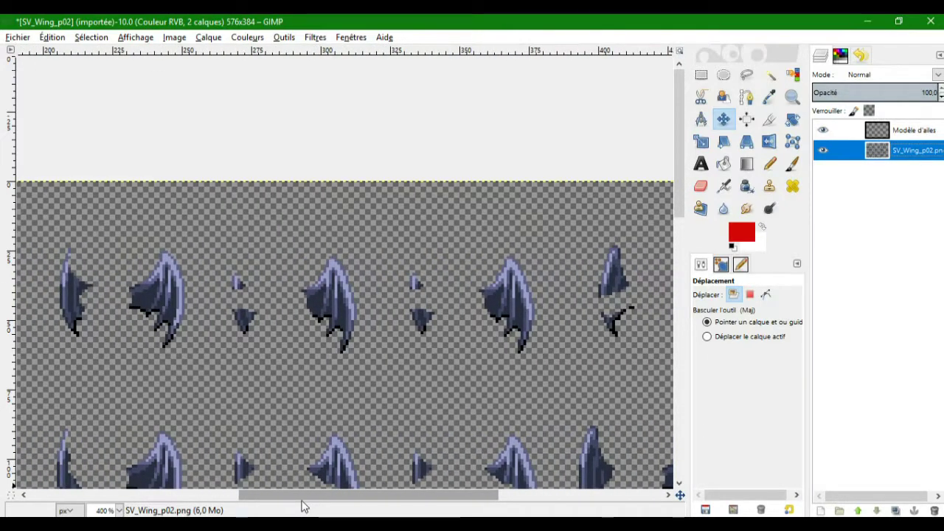
drag(347, 325, 504, 306)
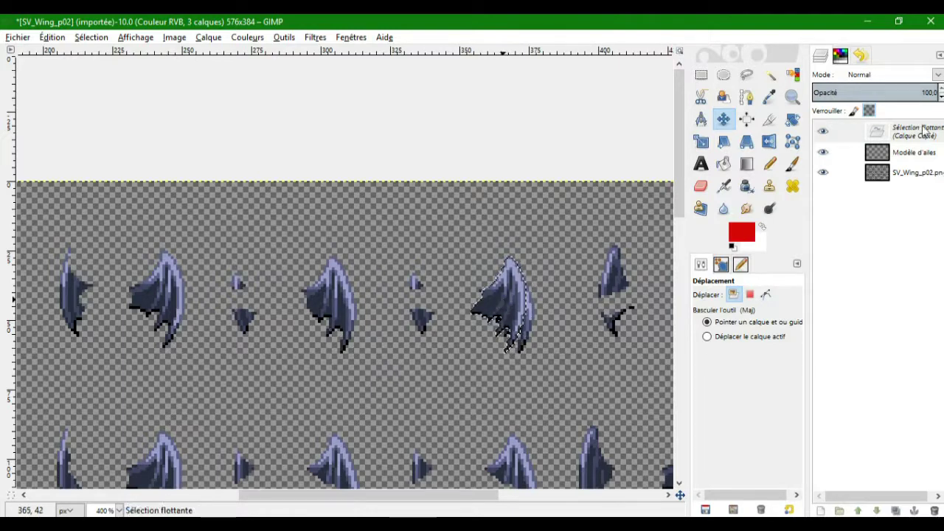
drag(506, 330, 302, 381)
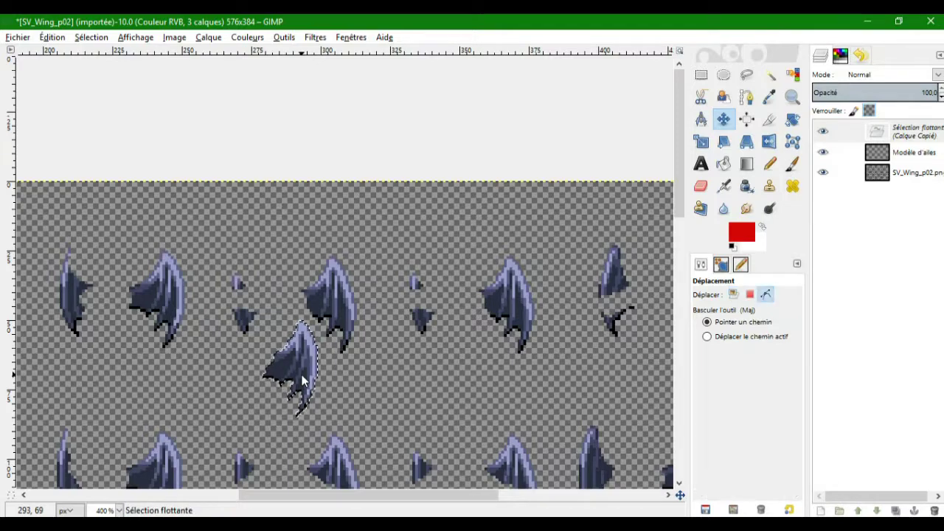
key(ctrl+z)
key(ctrl+z)
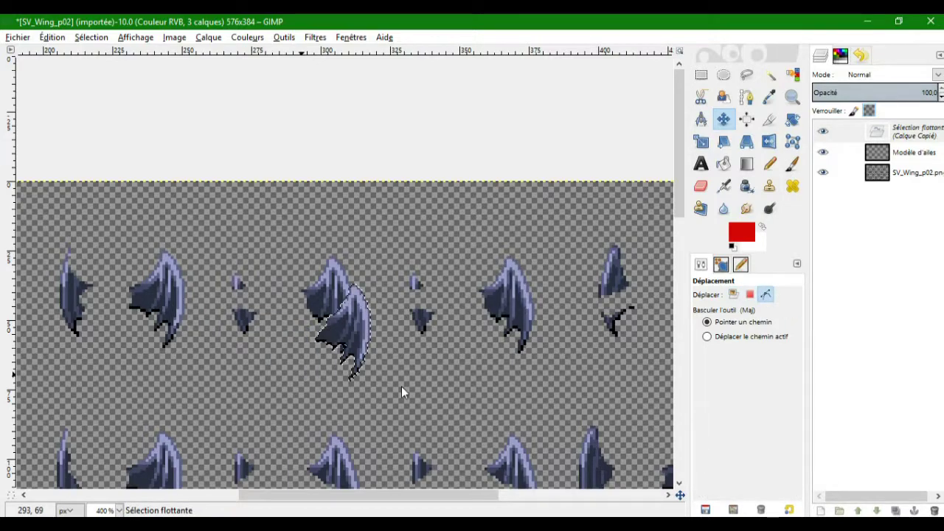
key(ctrl+z)
Save the image as Ailes.xcf in the Morceaux subfolder of the RPG maker Generateur folder.
drag(679, 148, 663, 351)
drag(677, 211, 687, 126)
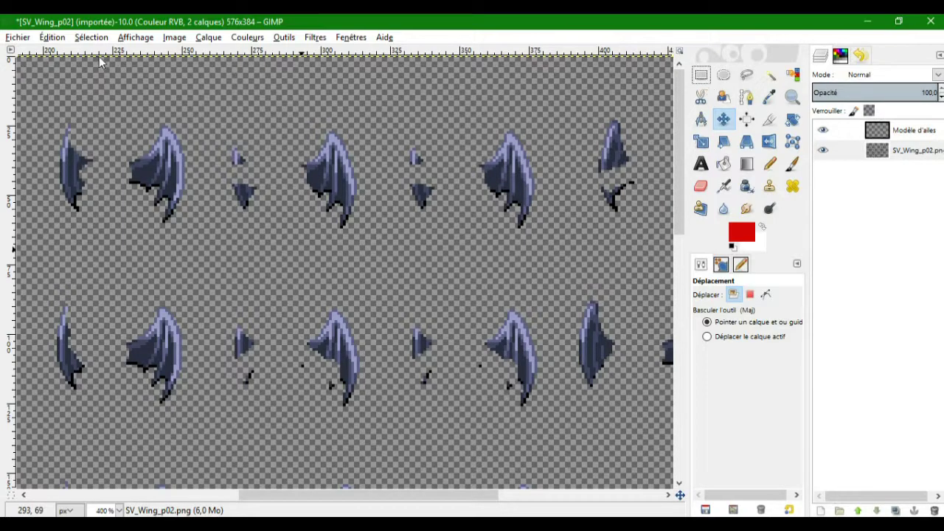
click(16, 37)
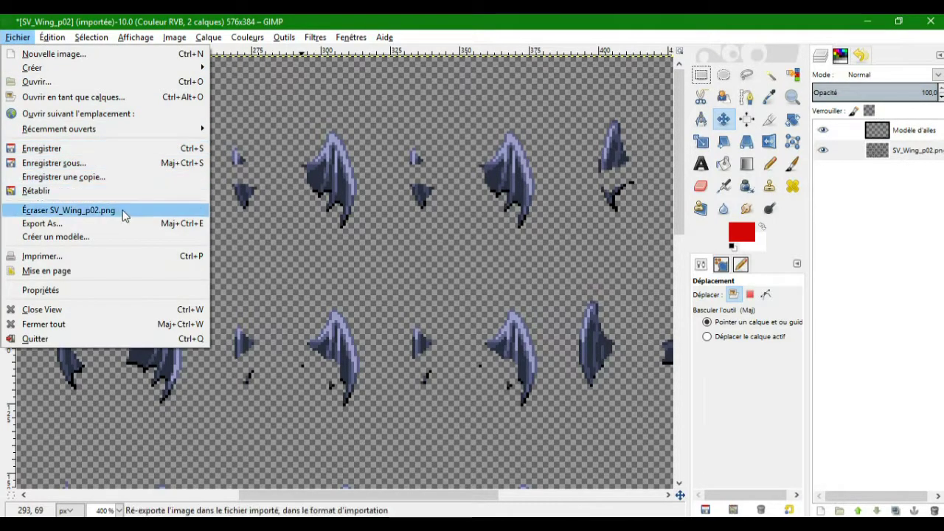
click(74, 148)
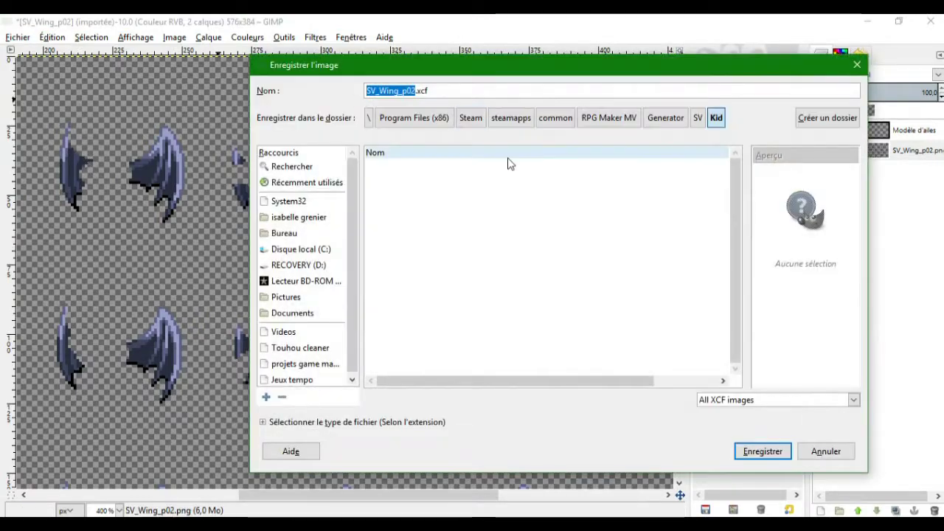
click(303, 363)
click(292, 378)
double_click(398, 166)
double_click(522, 238)
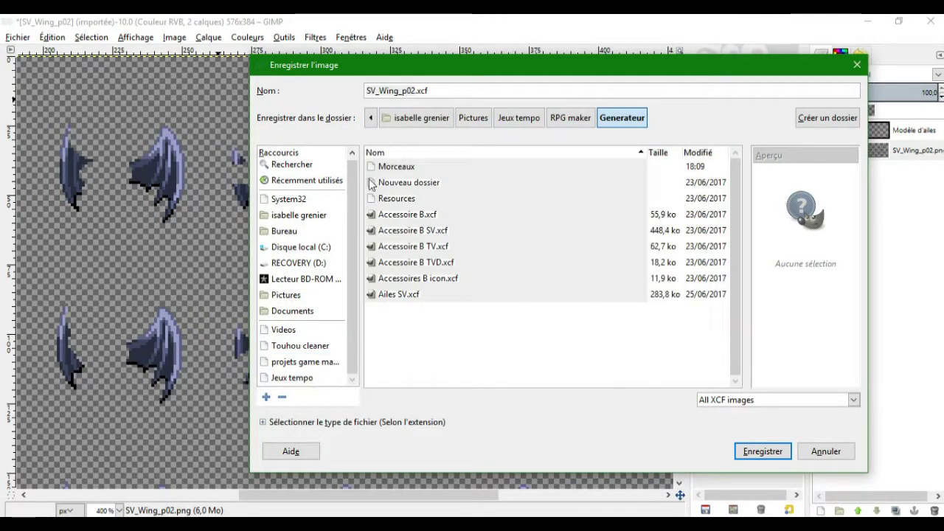
double_click(396, 166)
text(Ailes)
key(Return)
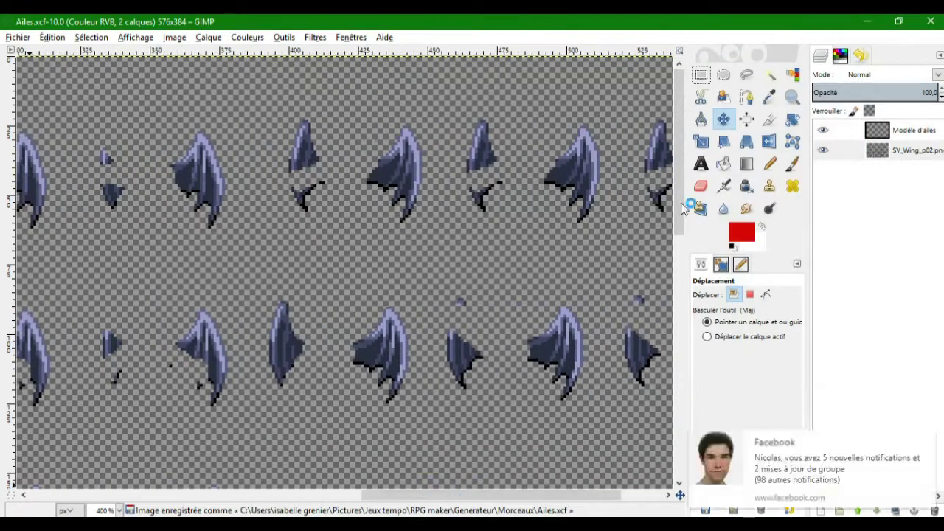
Switch to the Rectangle Select tool for selecting the full wings in the first row.
scroll(520, 332, right, 3)
right_click(522, 250)
mouse_move(557, 289)
click(663, 281)
key(r)
right_click(535, 264)
mouse_move(561, 310)
click(469, 496)
drag(469, 496, 299, 499)
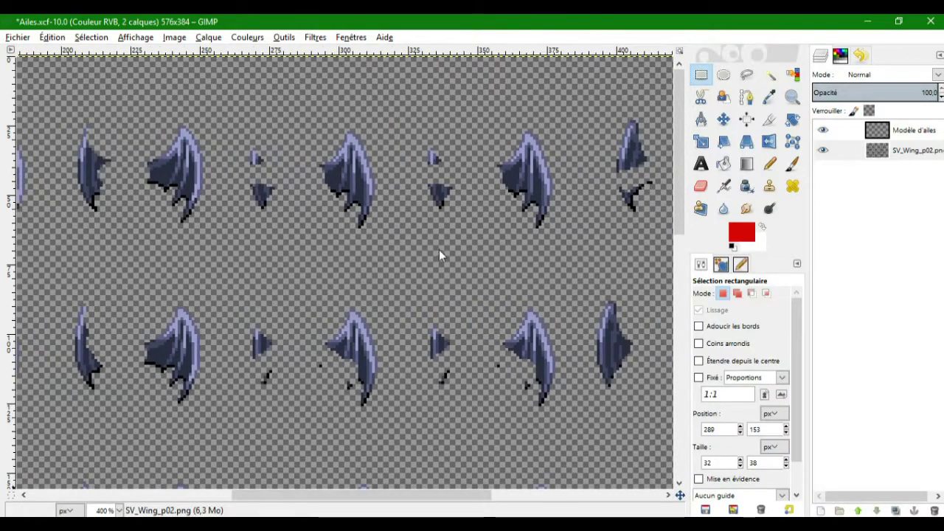
Try rectangular selections around the full wings in row 1, columns 5 and 7.
drag(303, 130, 396, 235)
drag(349, 496, 511, 503)
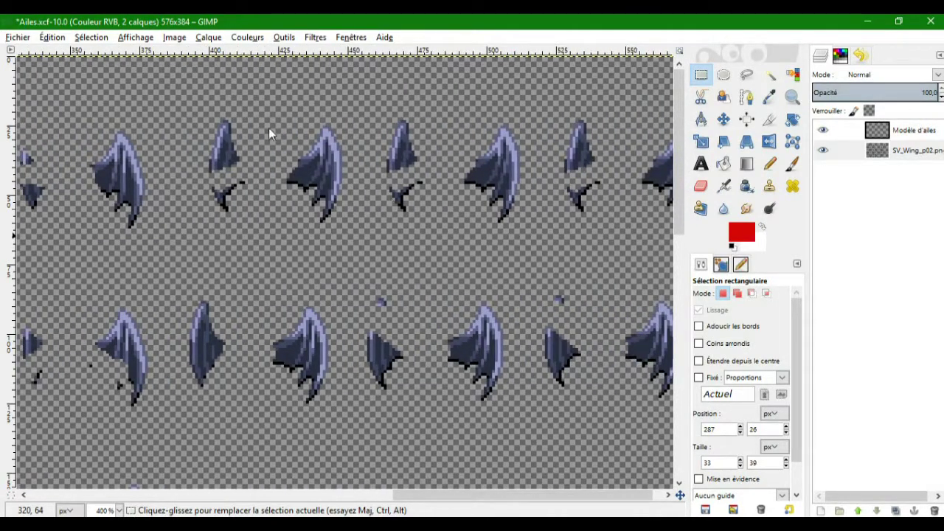
drag(270, 127, 367, 231)
drag(461, 494, 335, 486)
Copy the full wing in row 1, column 6, paste it on the Modèle d'ailes layer, and anchor it between rows 1 and 2.
drag(381, 118, 469, 247)
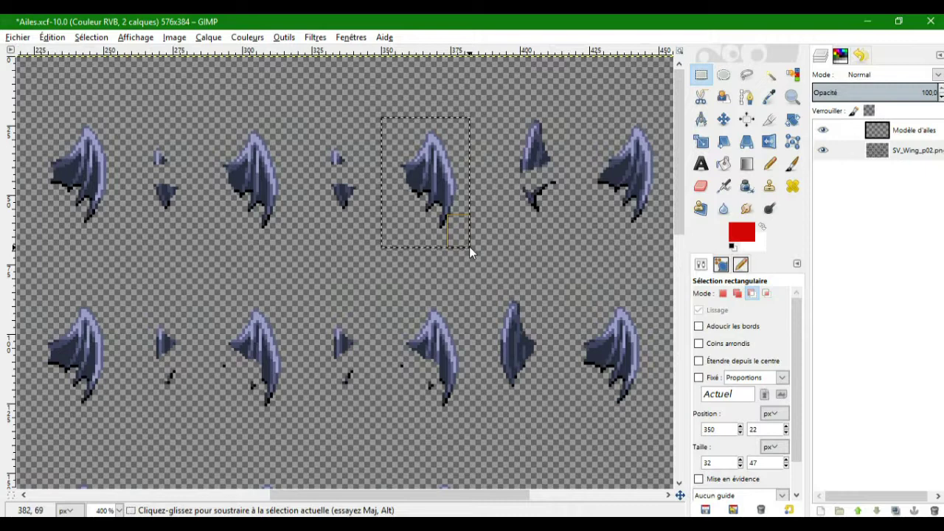
key(ctrl+c)
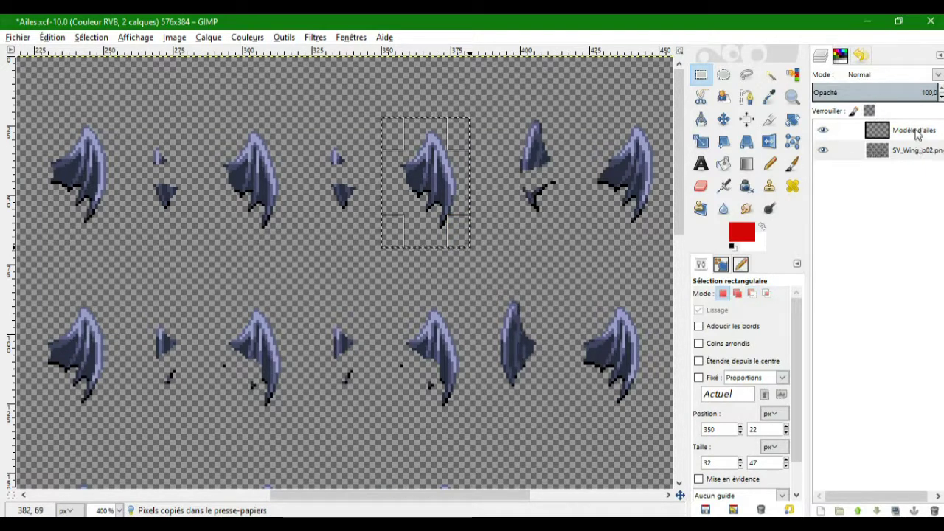
key(Page_Up)
key(ctrl+v)
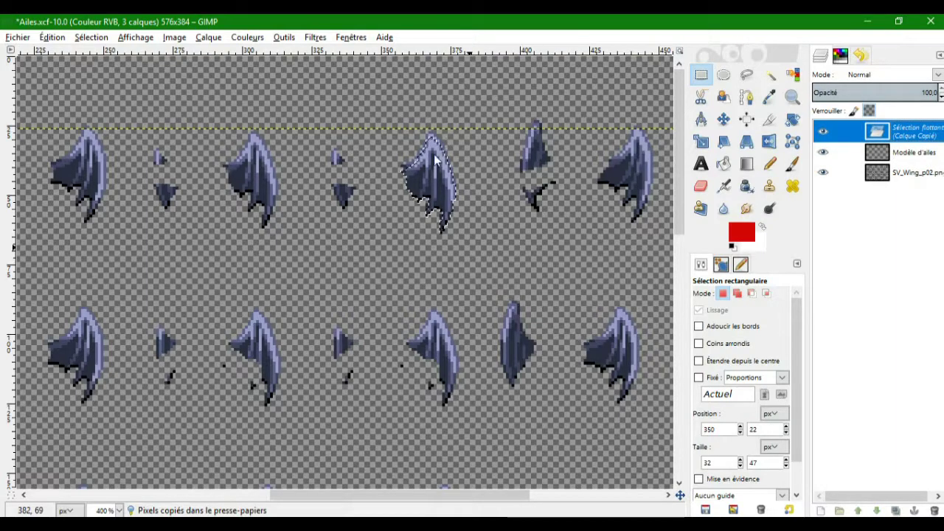
drag(432, 168, 481, 249)
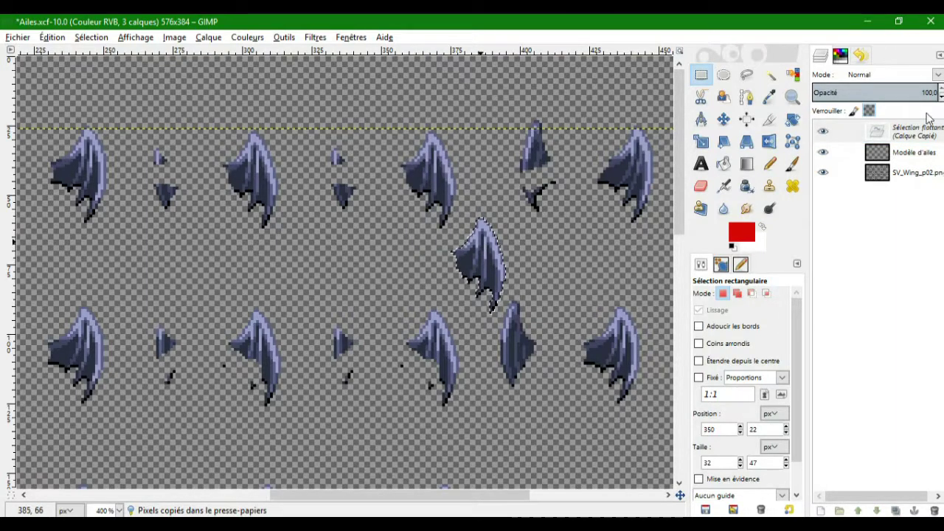
right_click(921, 131)
click(816, 216)
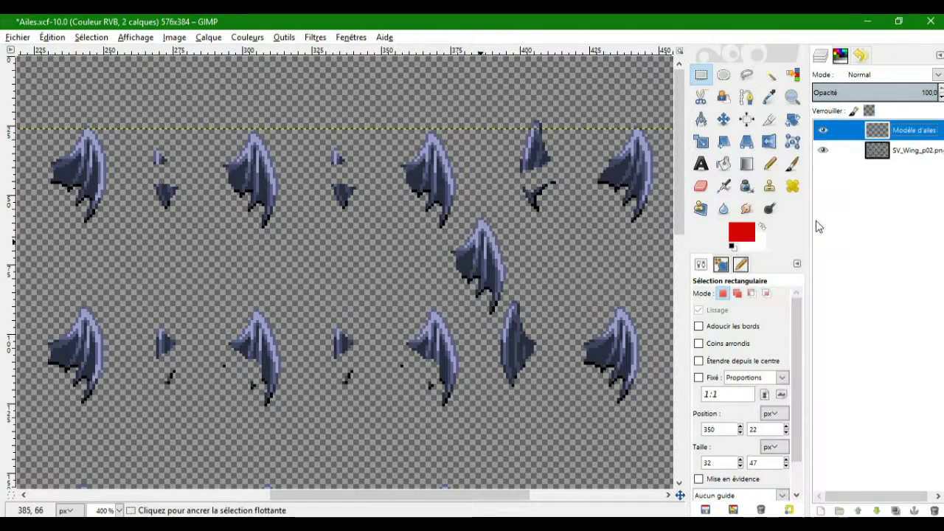
On the SV_Wing_p02.png layer, paste a wing copy, align it over the full wing in row 2, column 6, and anchor it.
click(898, 152)
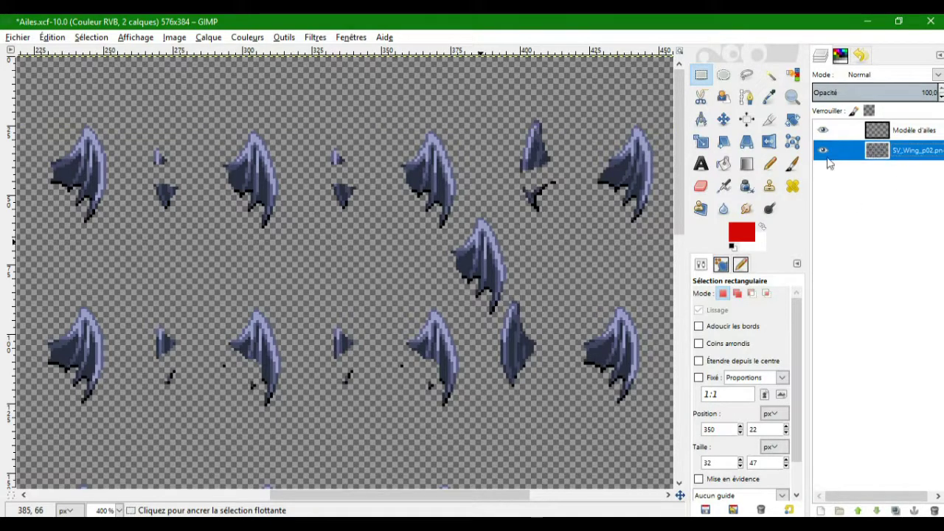
key(ctrl+v)
drag(383, 510, 310, 510)
drag(526, 264, 307, 405)
mouse_move(273, 495)
mouse_down()
mouse_move(220, 502)
mouse_move(261, 482)
mouse_up()
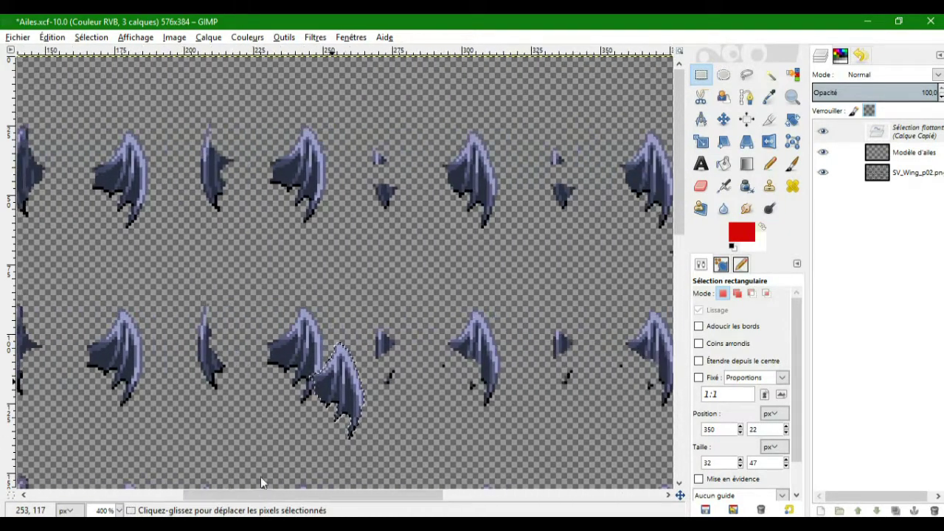
drag(319, 400, 104, 367)
drag(447, 501, 293, 489)
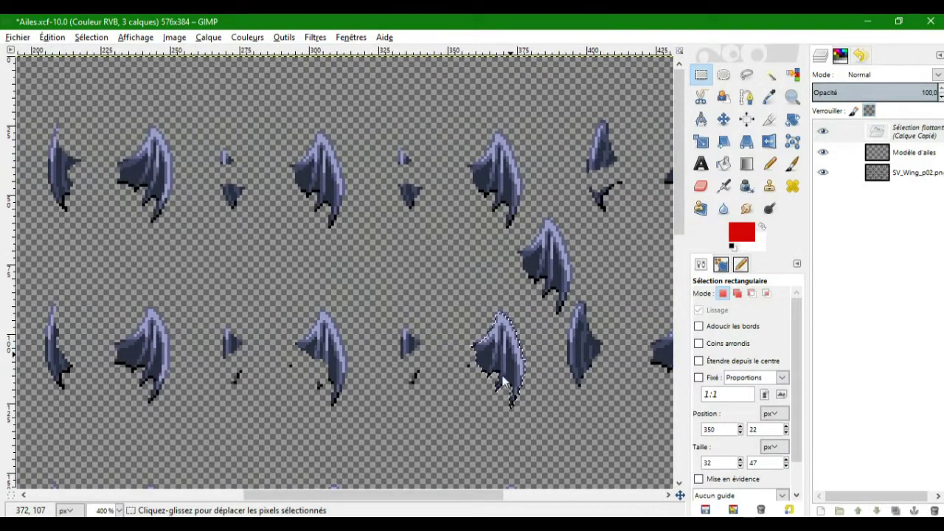
drag(504, 358, 506, 354)
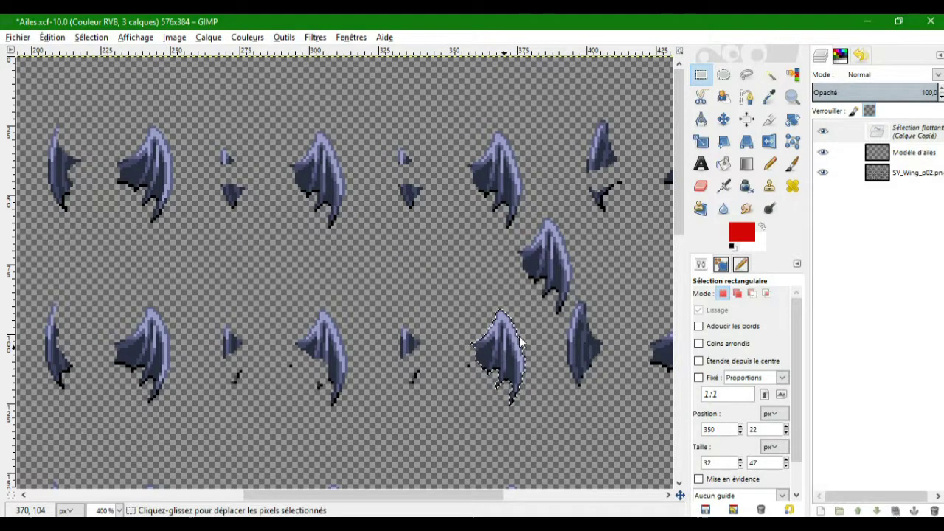
right_click(904, 139)
click(771, 221)
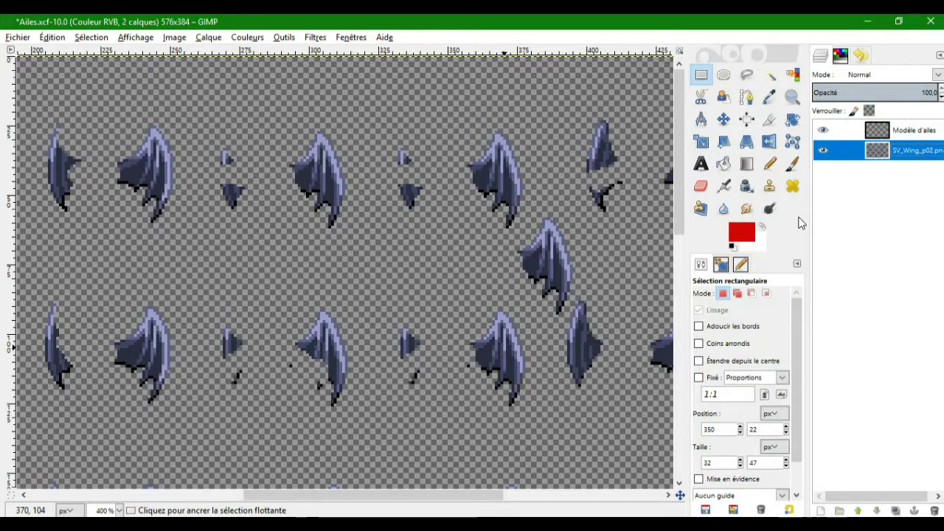
Paste another wing copy, align it over the full wing in row 2, column 5, and anchor it.
key(ctrl+v)
drag(363, 270, 334, 360)
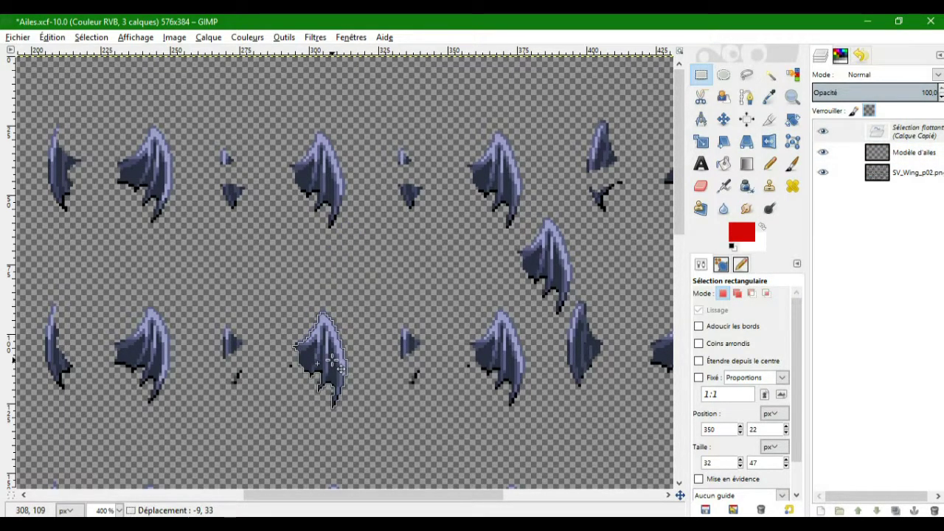
right_click(897, 145)
click(775, 228)
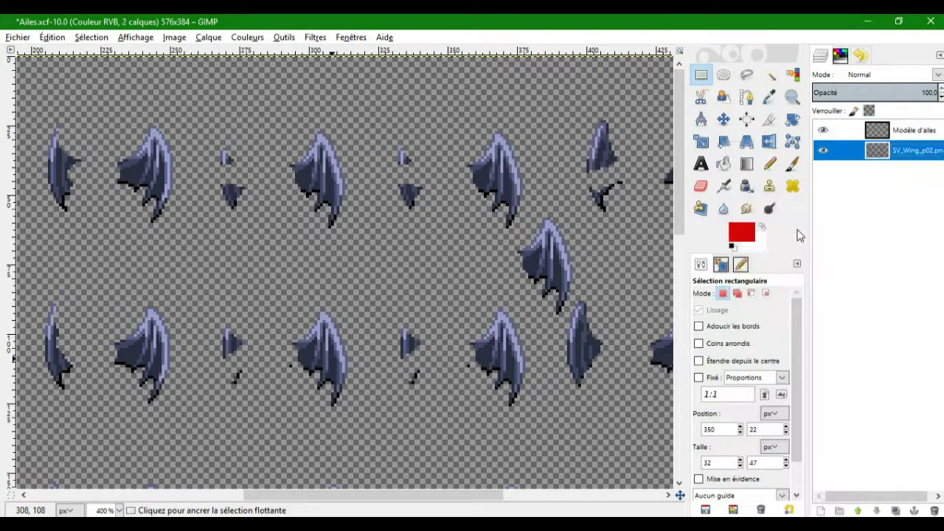
Compare a floating wing copy with the full wings in the bottom rows by moving it beside them.
scroll(272, 310, down, 3)
scroll(271, 310, right, 5)
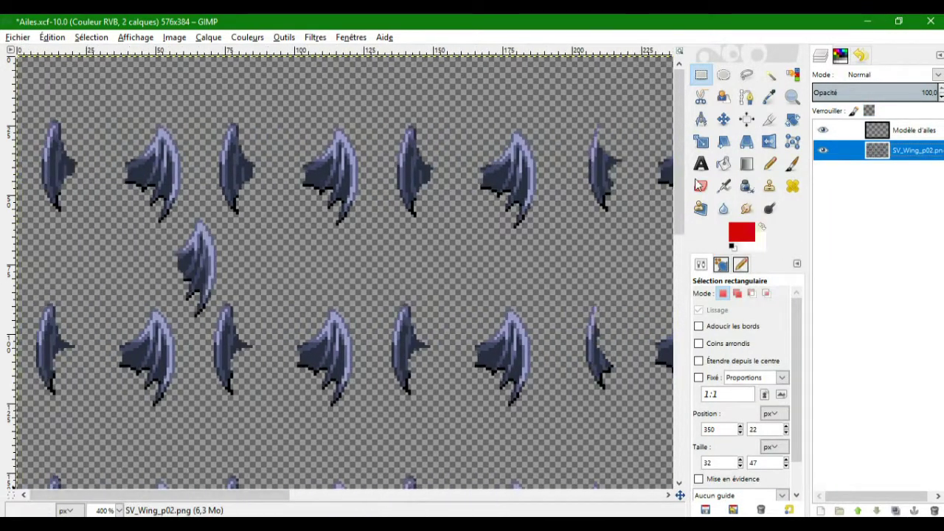
scroll(443, 368, left, 10)
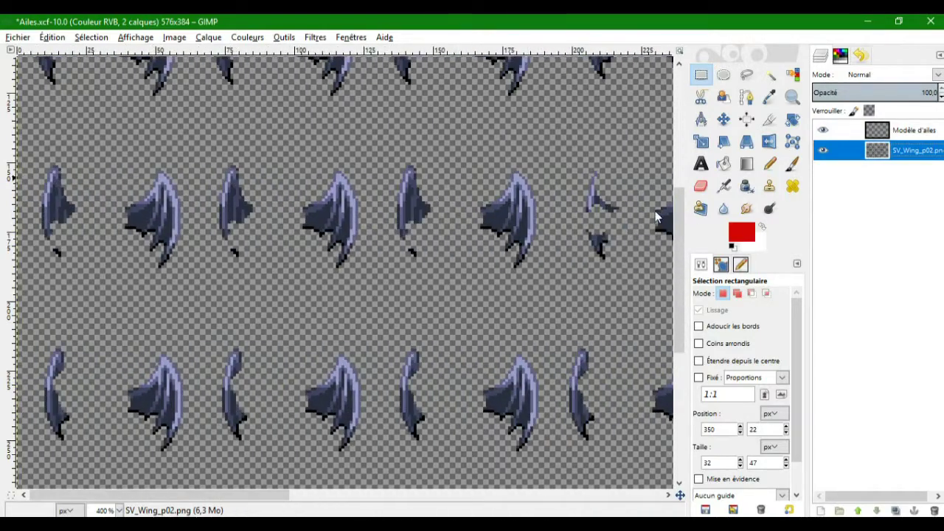
scroll(659, 219, down, 5)
drag(422, 456, 406, 442)
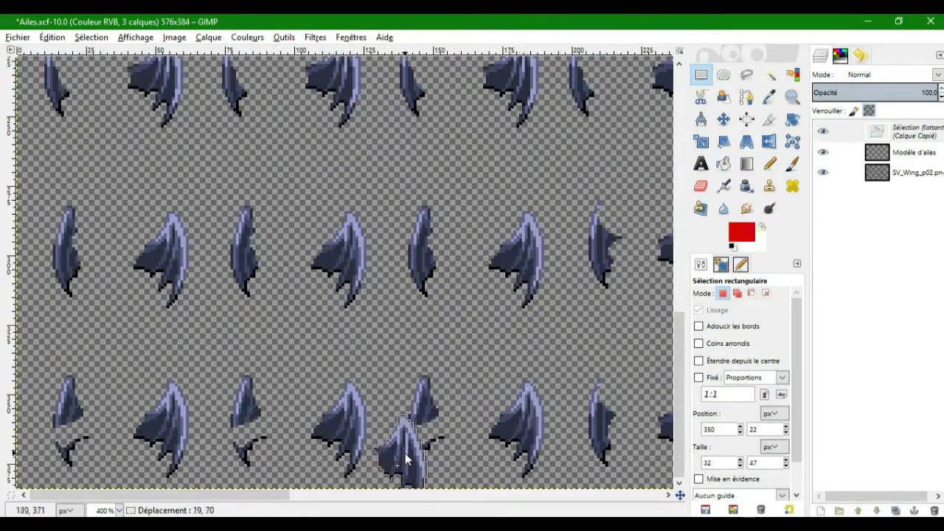
scroll(406, 443, right, 5)
drag(46, 398, 534, 304)
scroll(534, 304, right, 5)
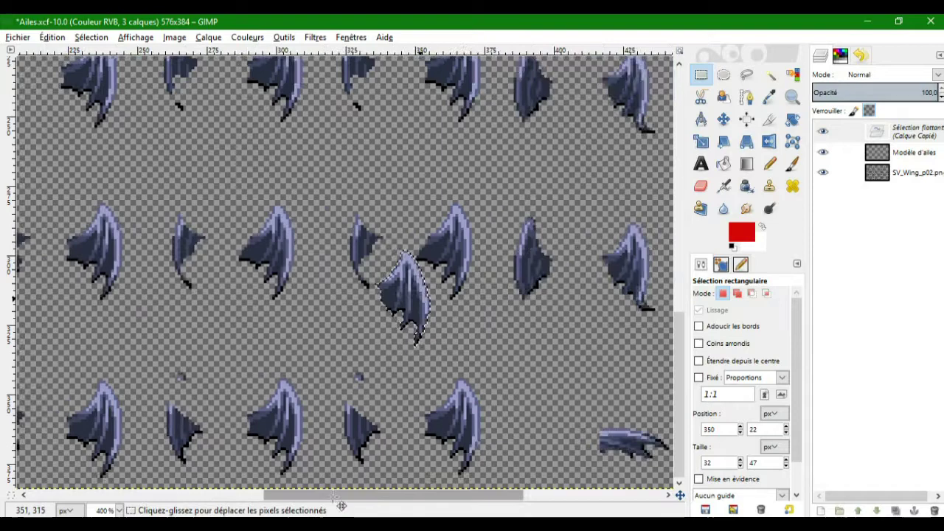
drag(353, 311, 593, 168)
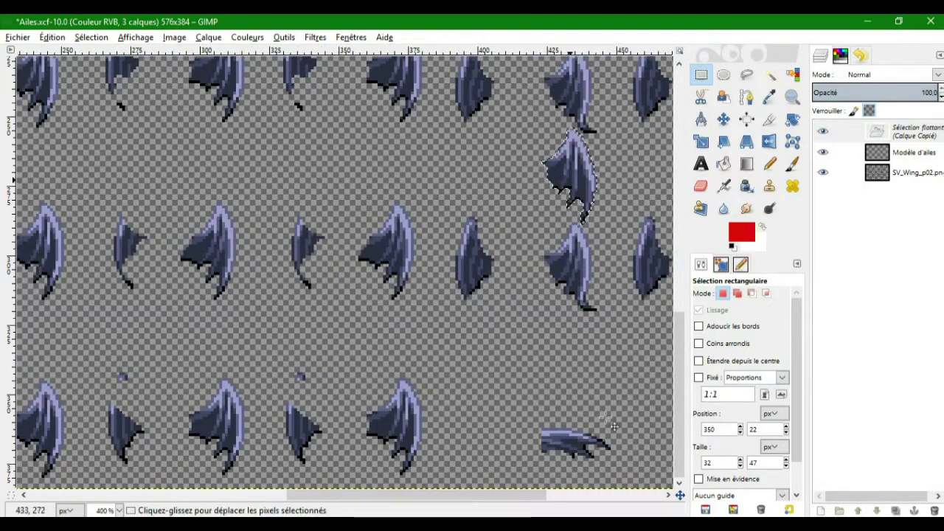
Compare the floating wing copy with the full wings in the middle and upper rows, and delete the floating selection.
scroll(593, 168, up, 5)
drag(592, 443, 232, 331)
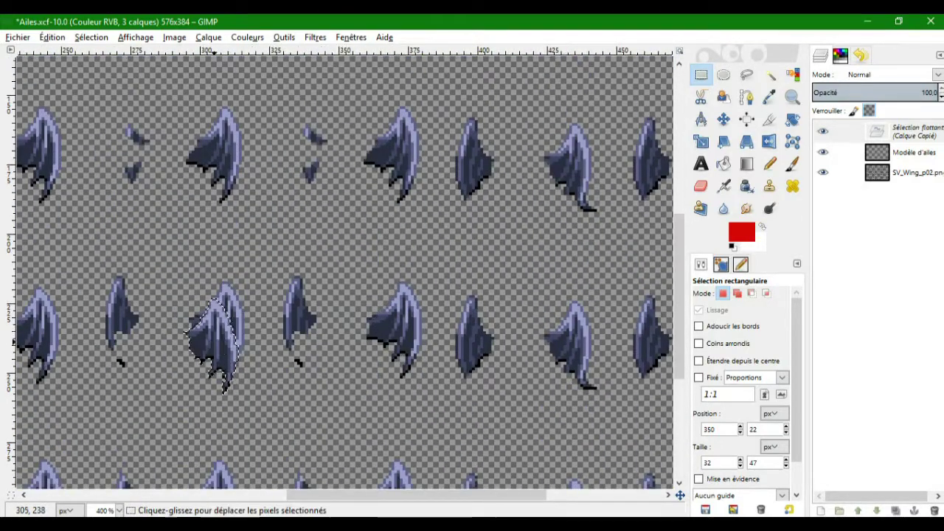
scroll(232, 331, left, 10)
drag(602, 330, 177, 457)
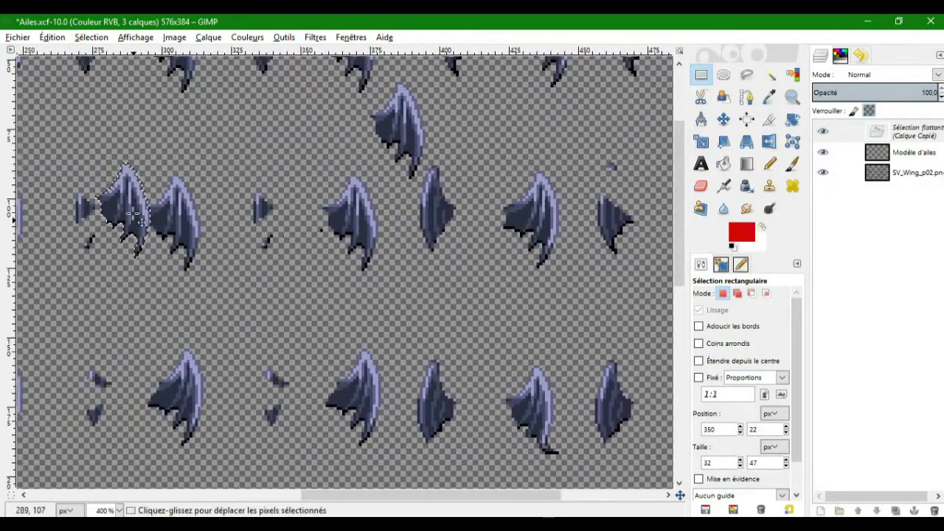
scroll(177, 457, left, 15)
scroll(177, 457, right, 15)
drag(399, 177, 155, 160)
drag(315, 496, 146, 511)
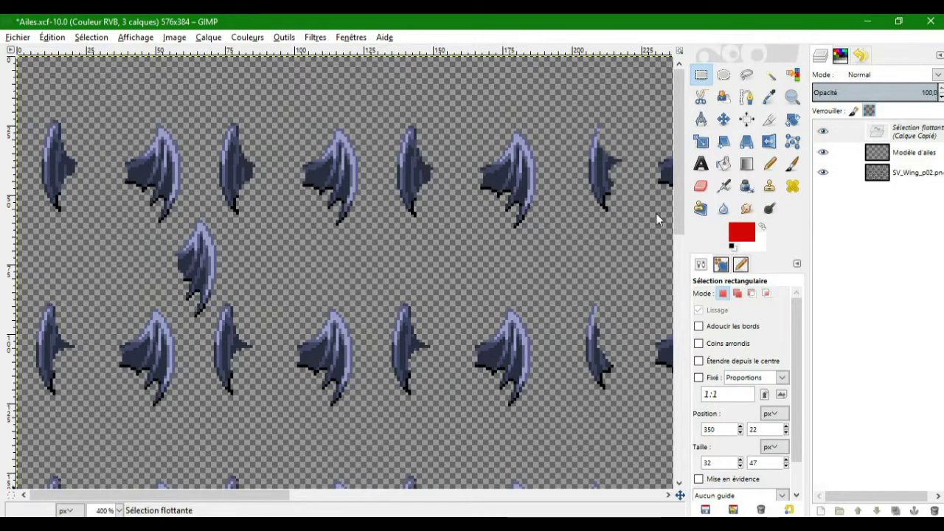
right_click(932, 130)
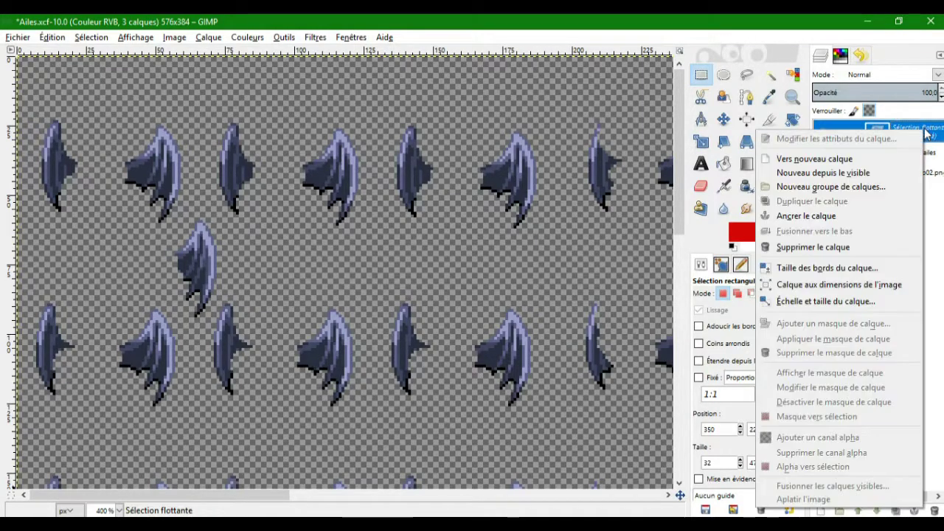
click(820, 247)
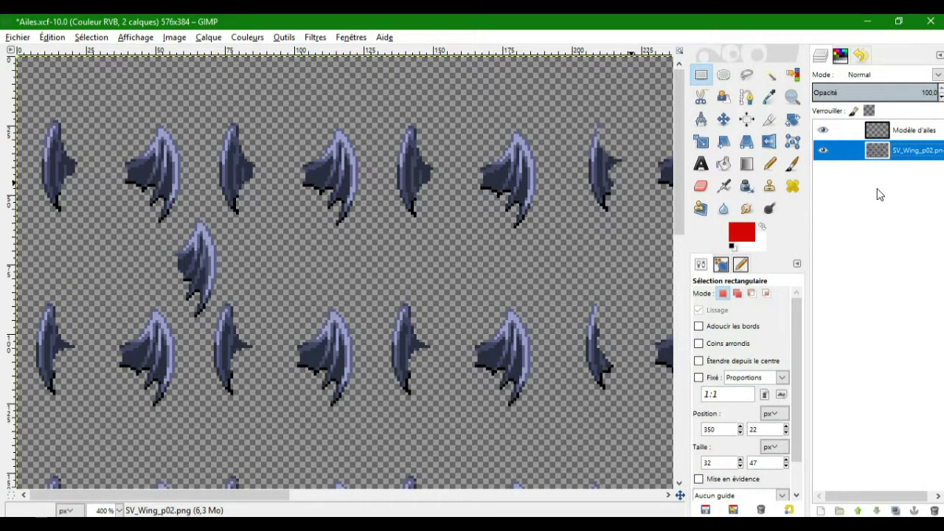
Cut the spare model wing between rows 1 and 2 near column 1 from the Modèle d'ailes layer, and reactivate the SV_Wing_p02.png layer.
click(899, 130)
drag(142, 216, 294, 337)
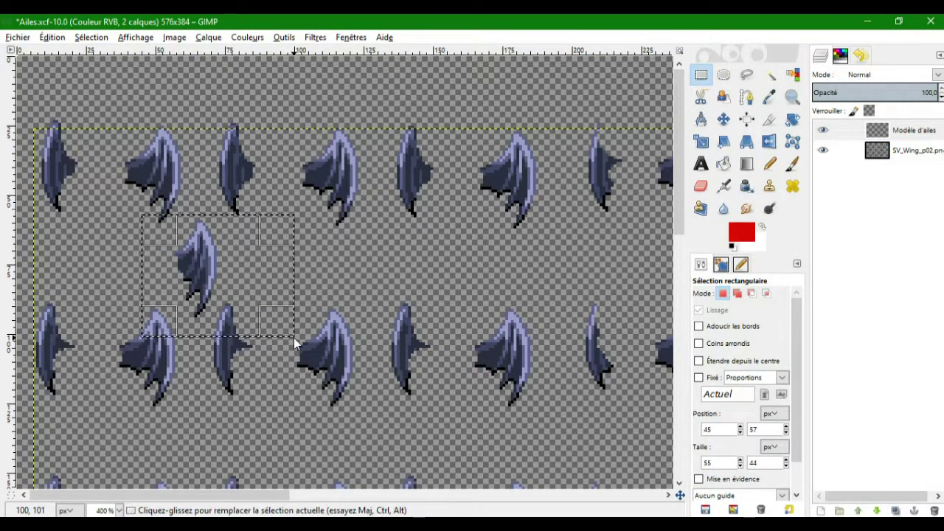
key(ctrl+x)
click(923, 152)
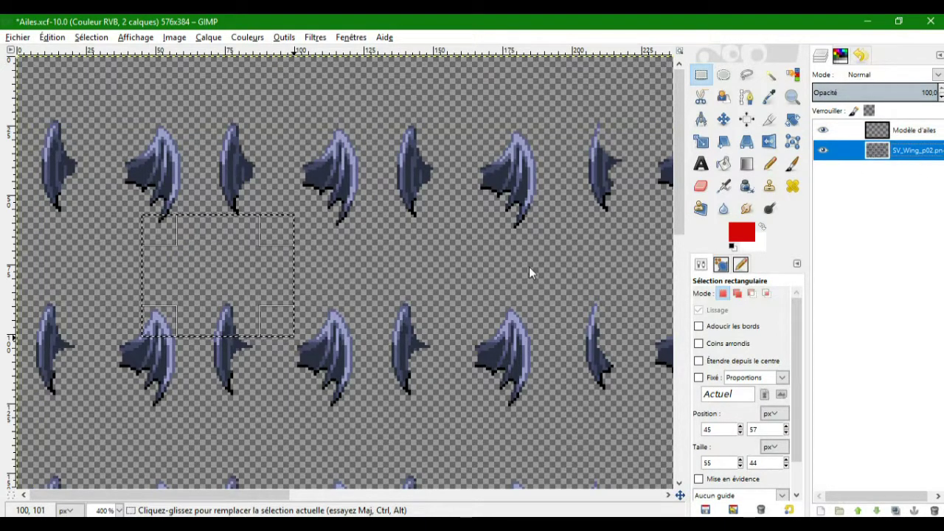
Examine the full and narrow wings across the sheet's columns and rows, and clear the rectangular selection.
scroll(529, 268, down, 3)
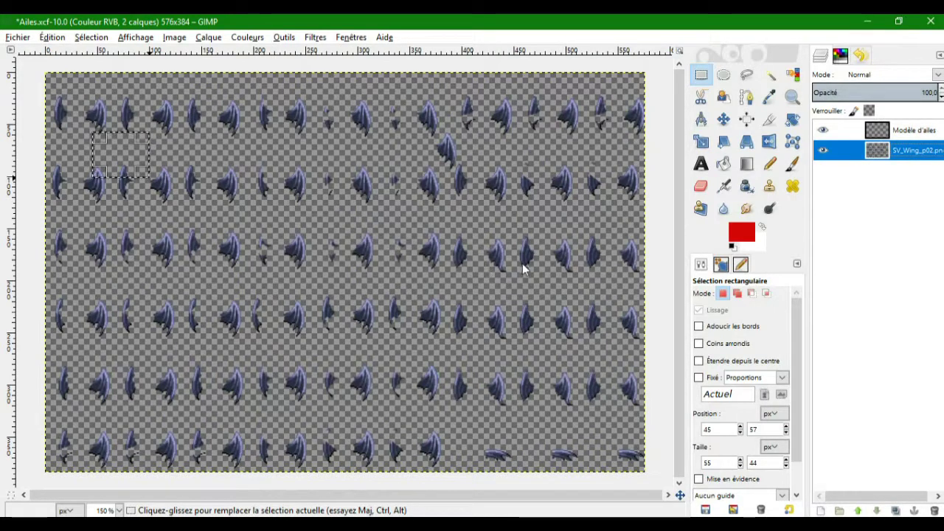
scroll(594, 275, up, 3)
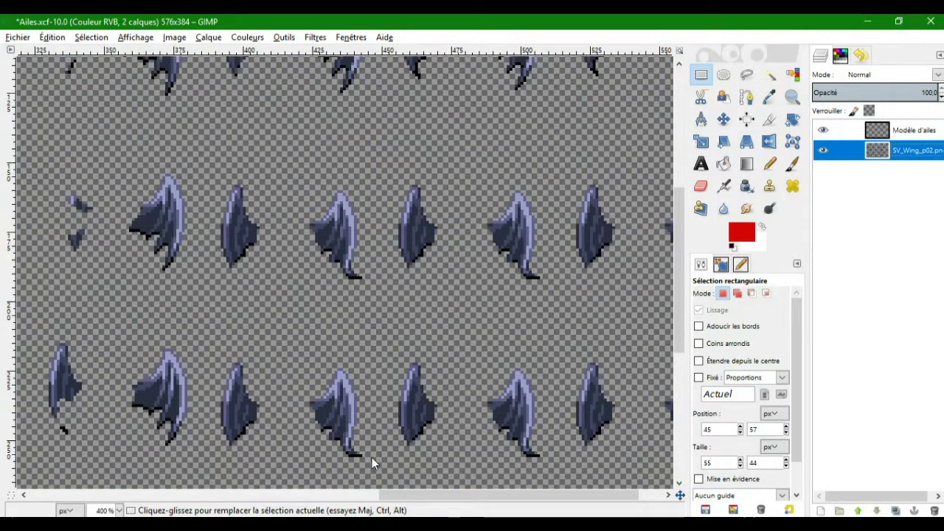
scroll(406, 502, right, 4)
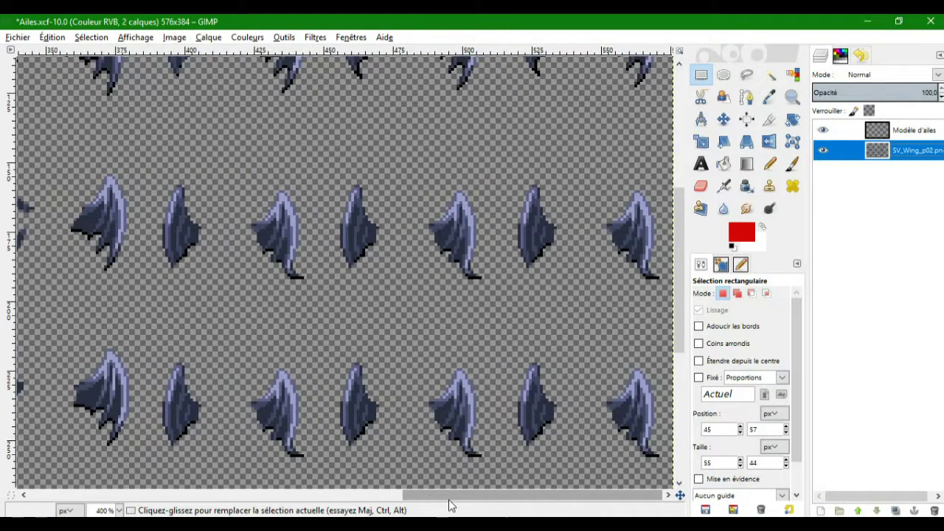
scroll(677, 355, down, 2)
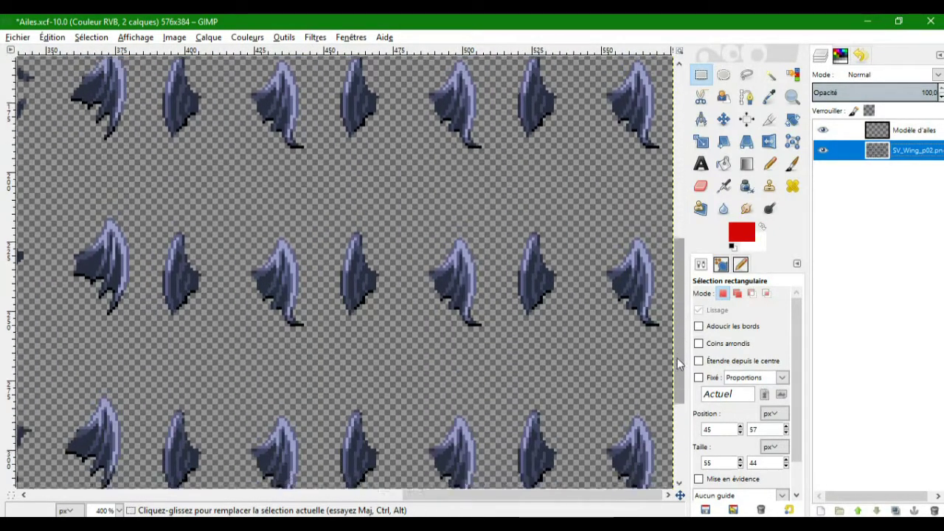
scroll(683, 391, down, 1)
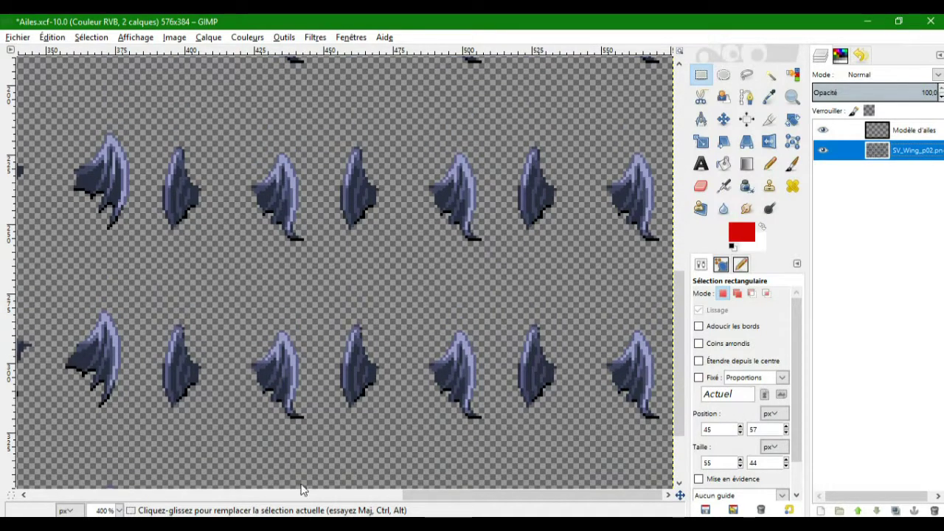
scroll(683, 435, down, 4)
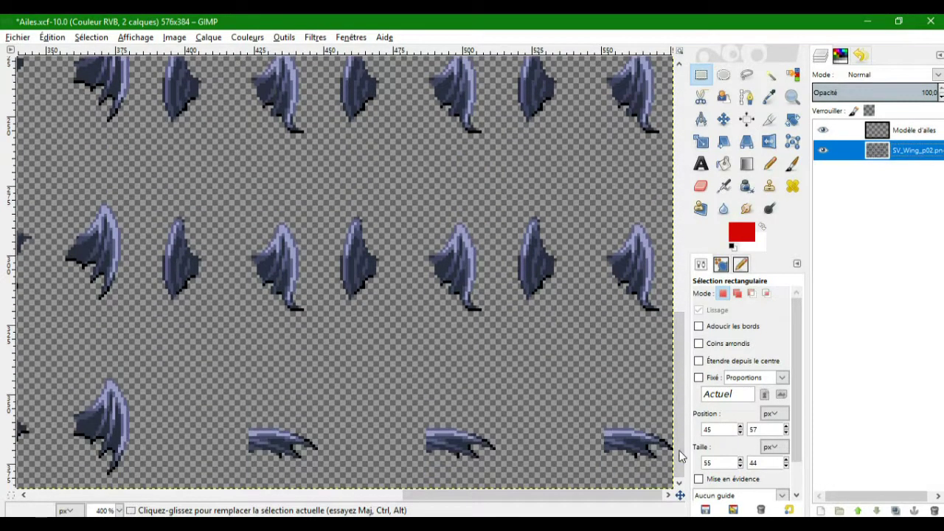
drag(683, 447, 683, 188)
scroll(492, 299, down, 4)
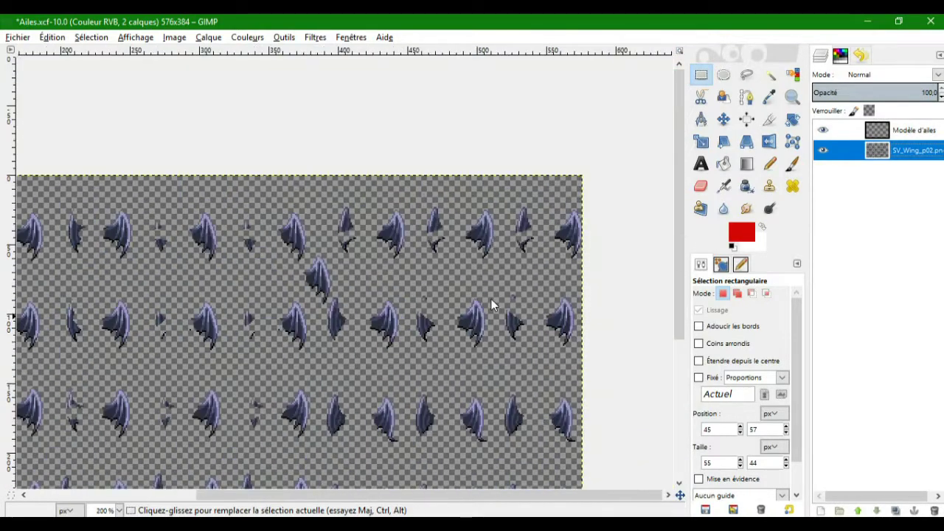
scroll(491, 305, up, 1)
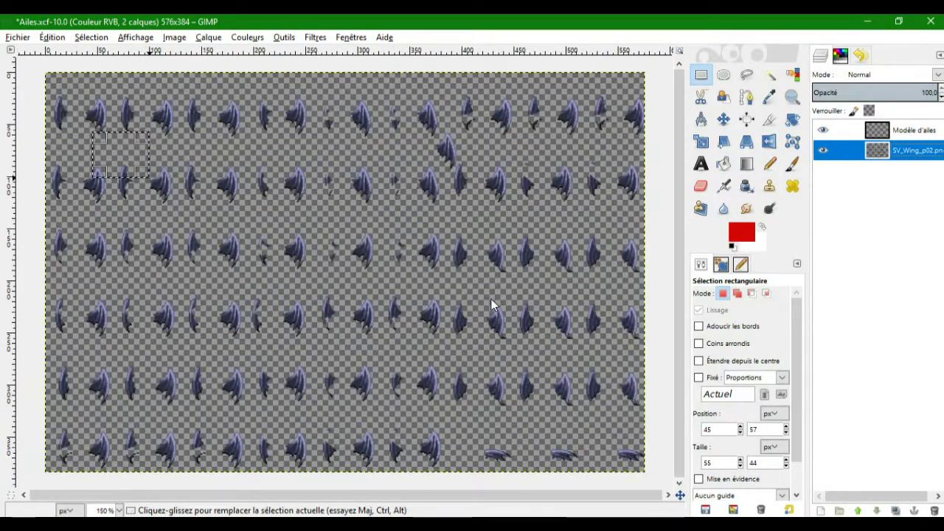
click(436, 270)
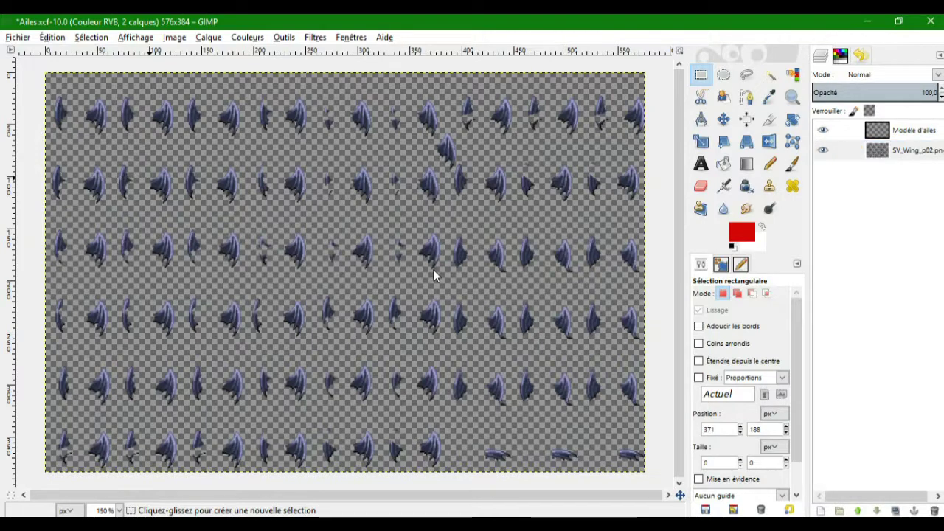
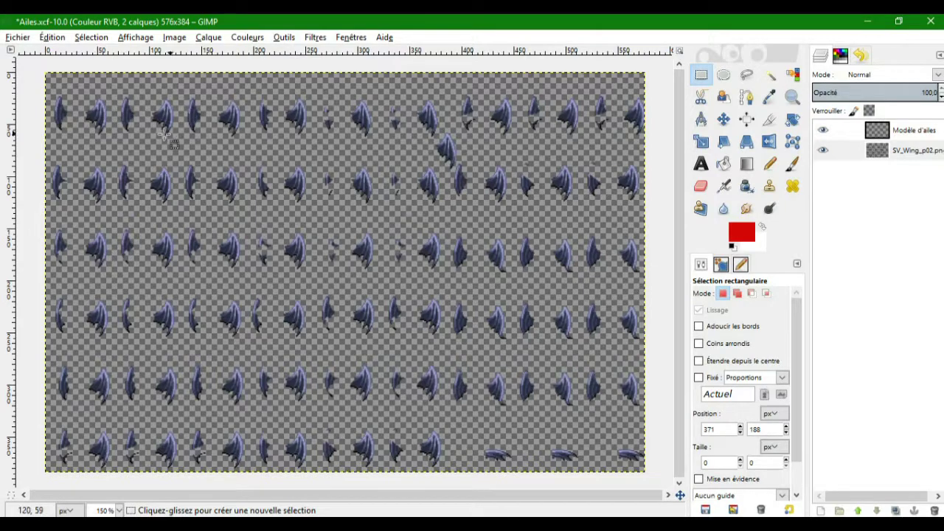
Copy the narrow wing in row 1, column 1, paste it aligned over the narrow wing in column 2, and anchor it.
scroll(72, 118, up, 3)
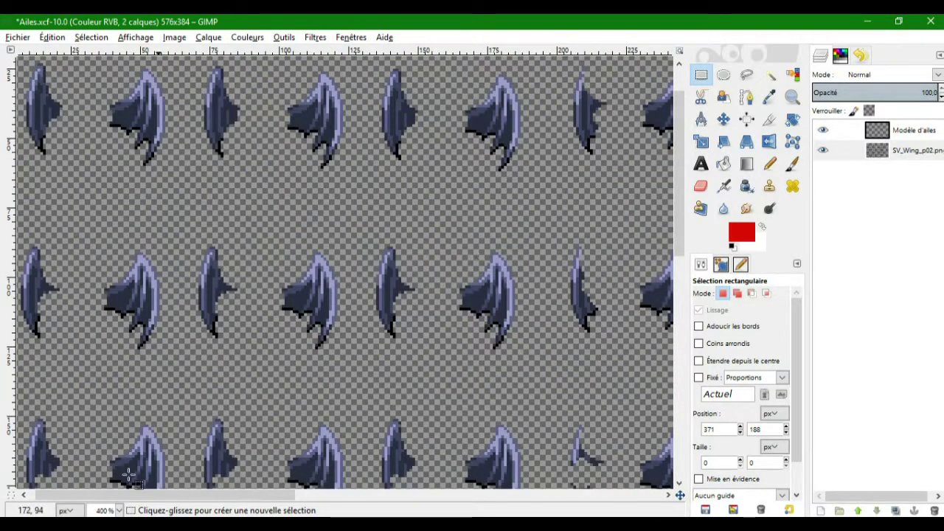
scroll(155, 496, left, 2)
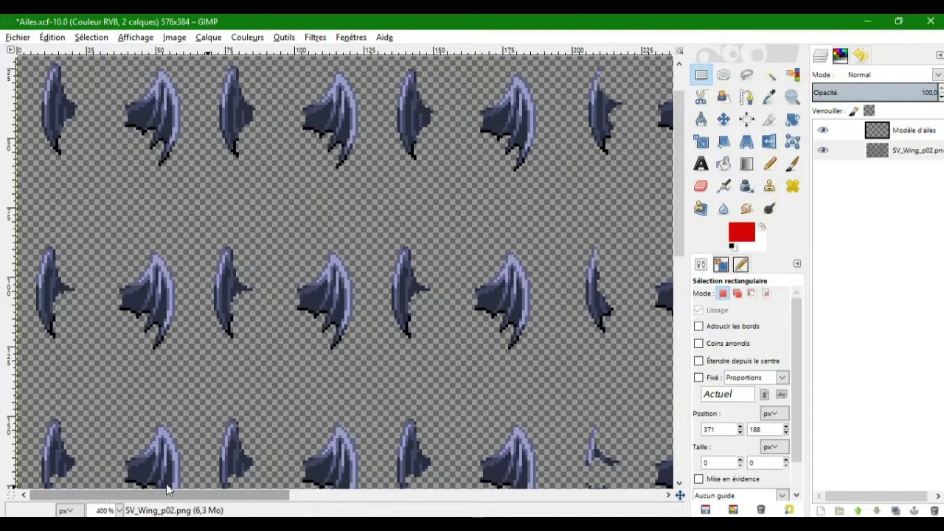
drag(197, 498, 264, 485)
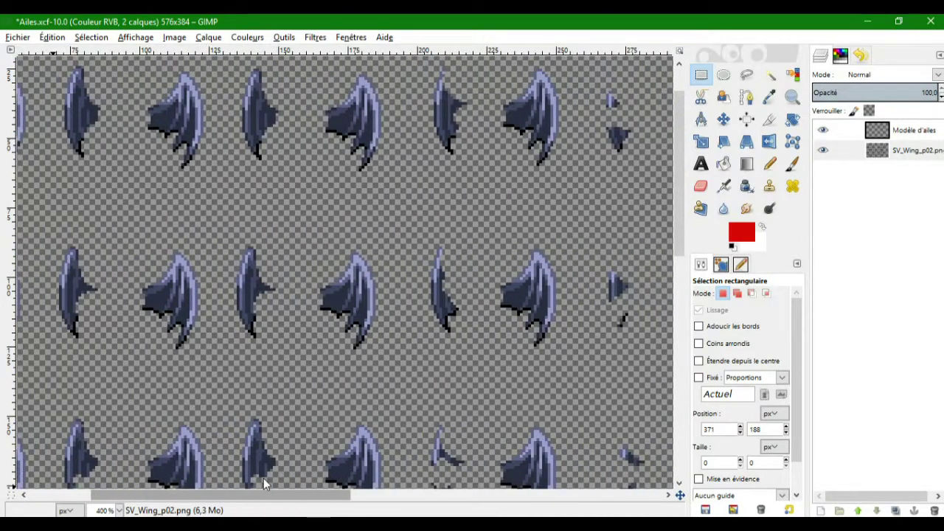
drag(264, 485, 247, 472)
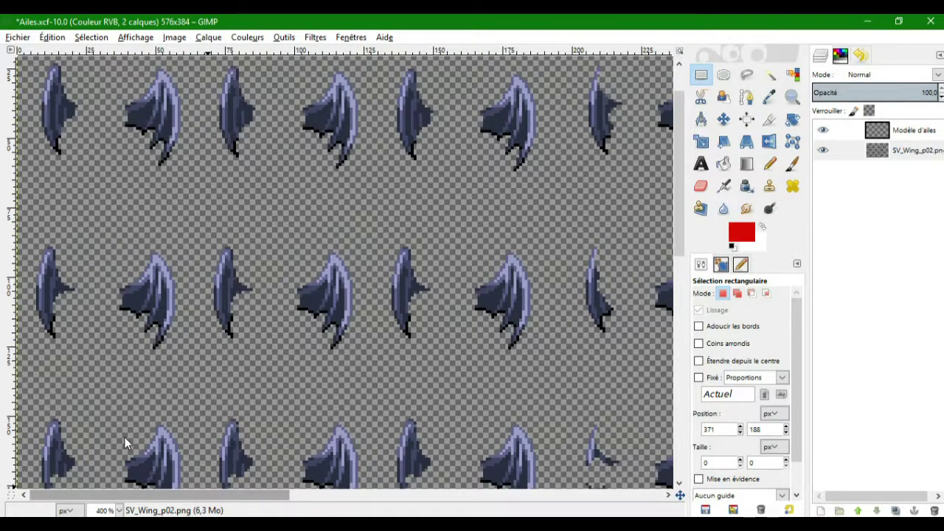
drag(105, 159, 32, 108)
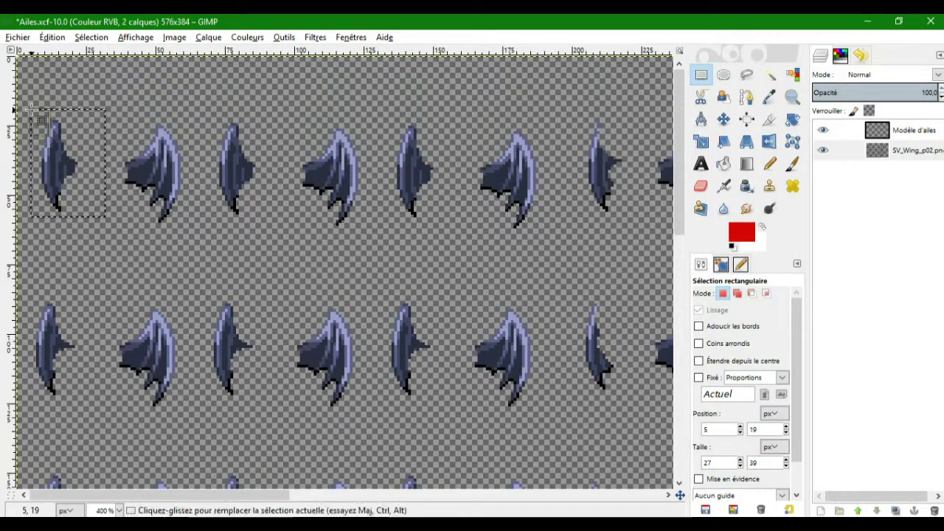
key(ctrl)
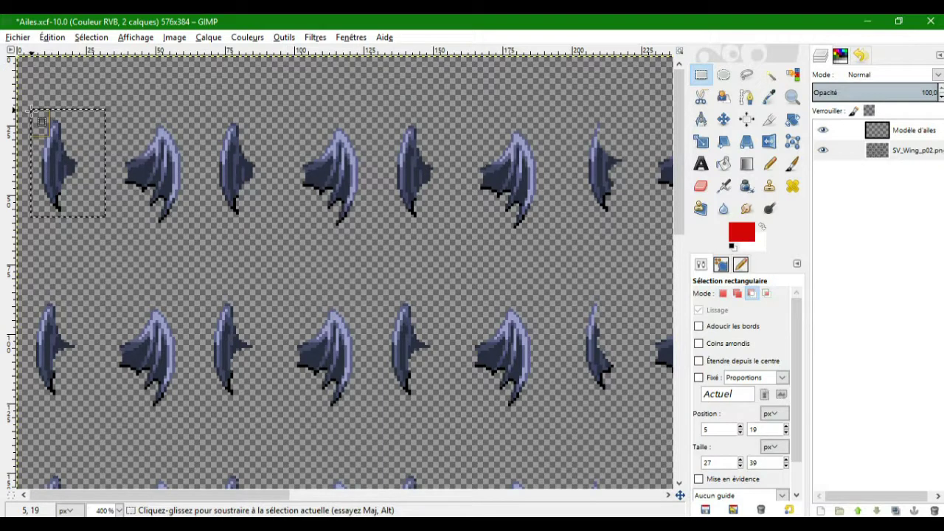
key(ctrl+c)
key(ctrl+v)
drag(48, 167, 235, 170)
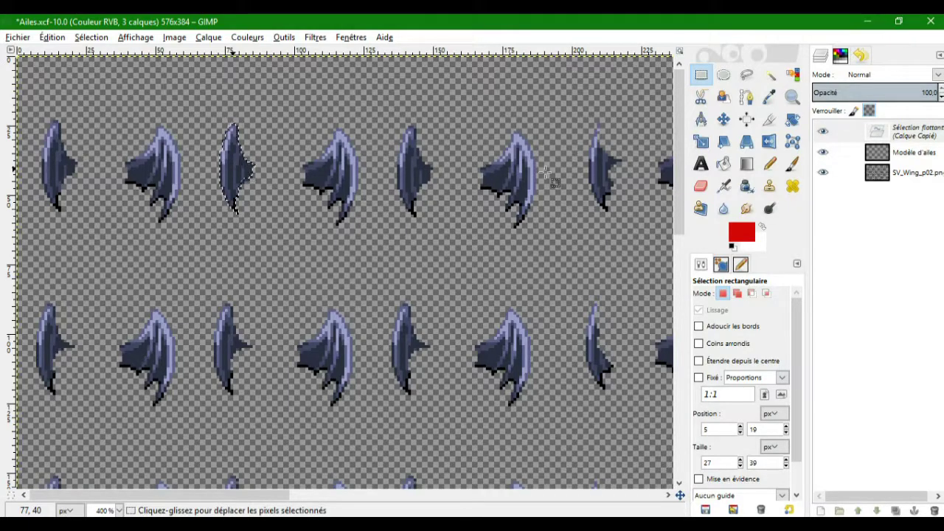
right_click(911, 131)
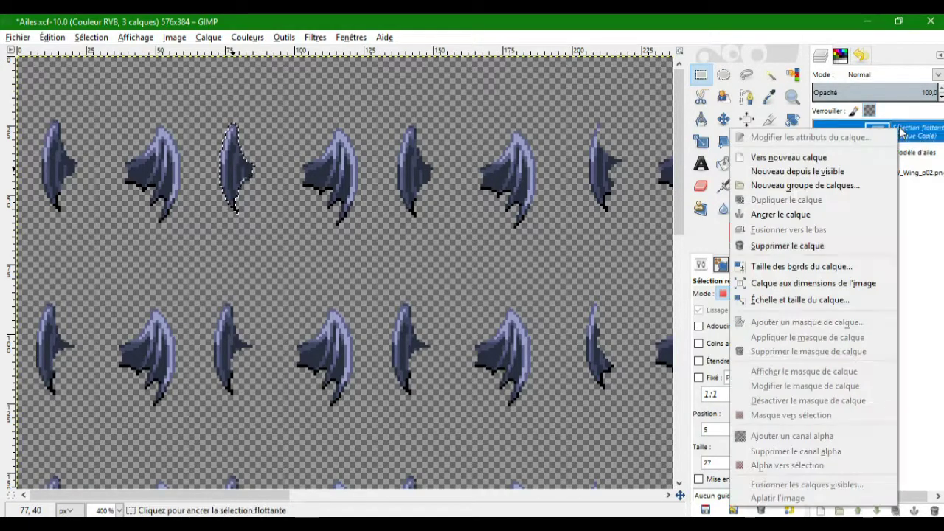
click(781, 214)
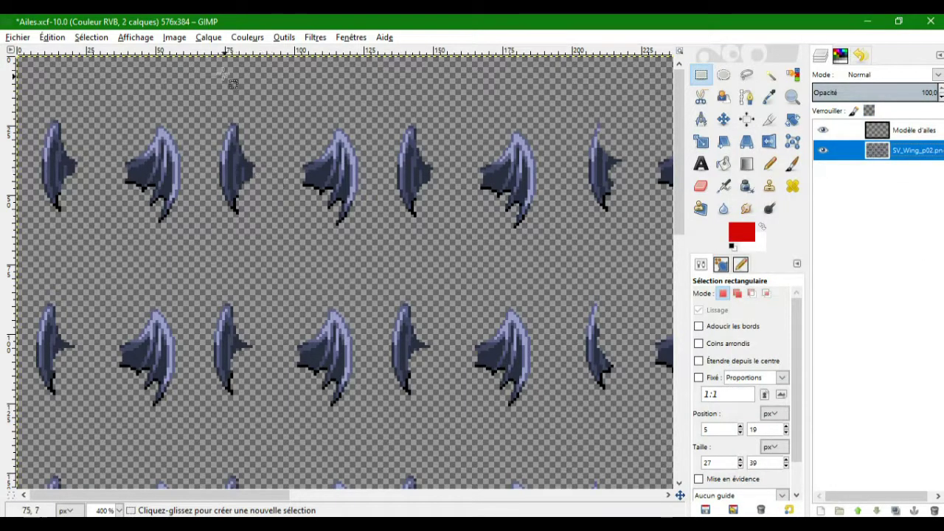
Copy the narrow wing in row 1, column 2, paste it aligned over the narrow wing in column 1, and anchor it.
drag(208, 110, 266, 225)
key(ctrl+c)
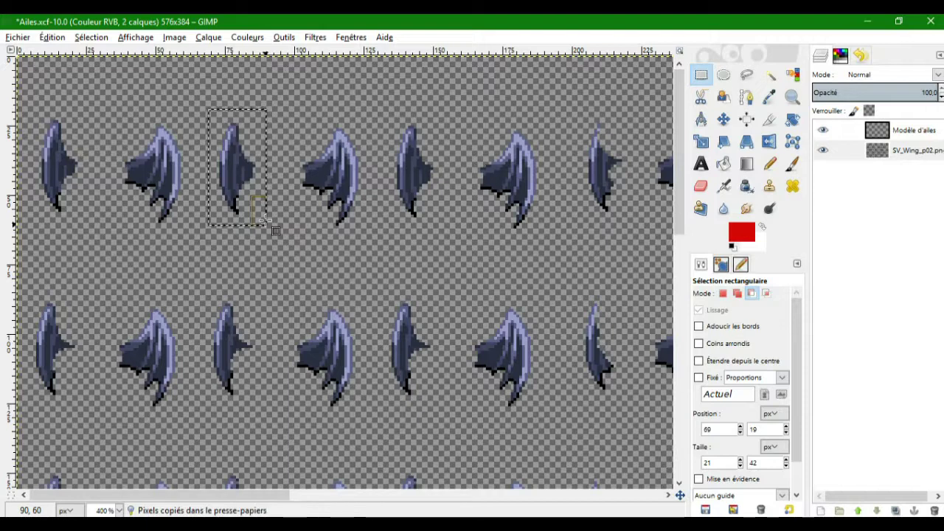
key(ctrl+v)
drag(247, 184, 72, 175)
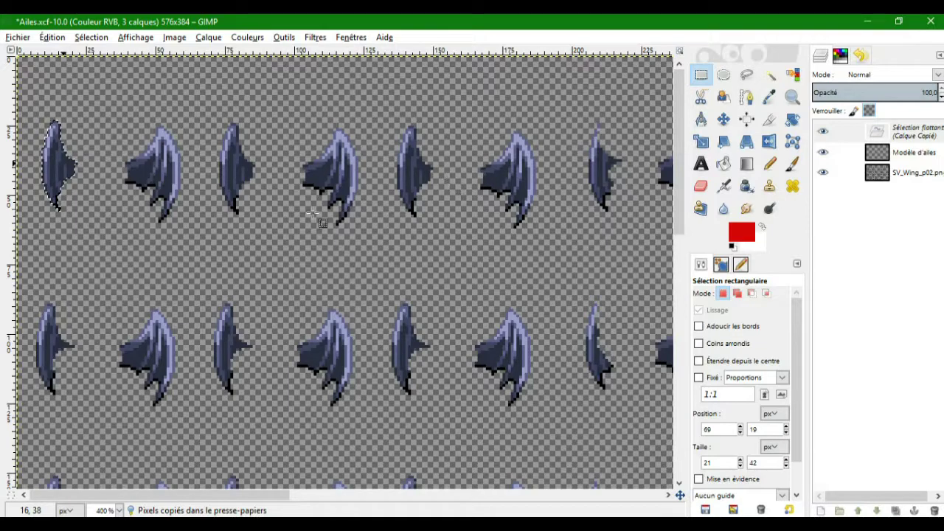
right_click(889, 131)
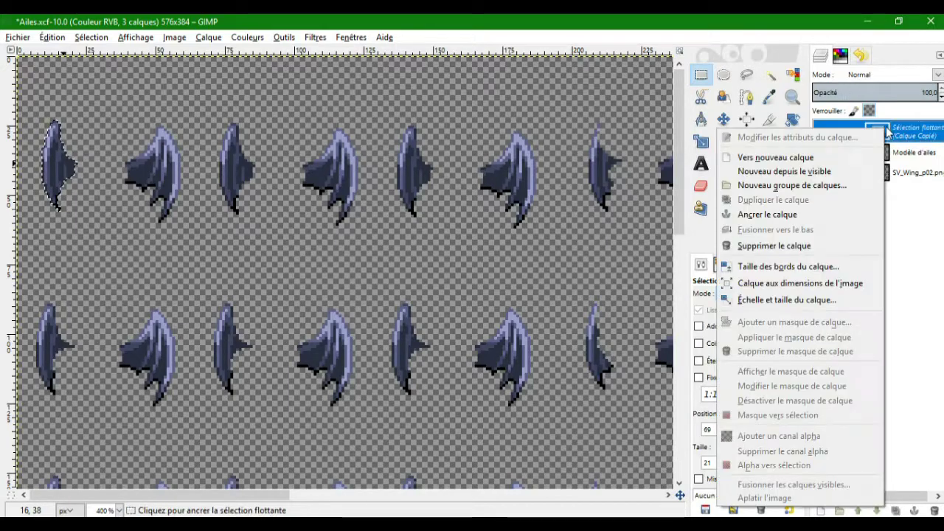
click(811, 214)
Paste another narrow wing copy, align it over the incomplete narrow wing in row 1, column 4, and anchor it.
key(ctrl+v)
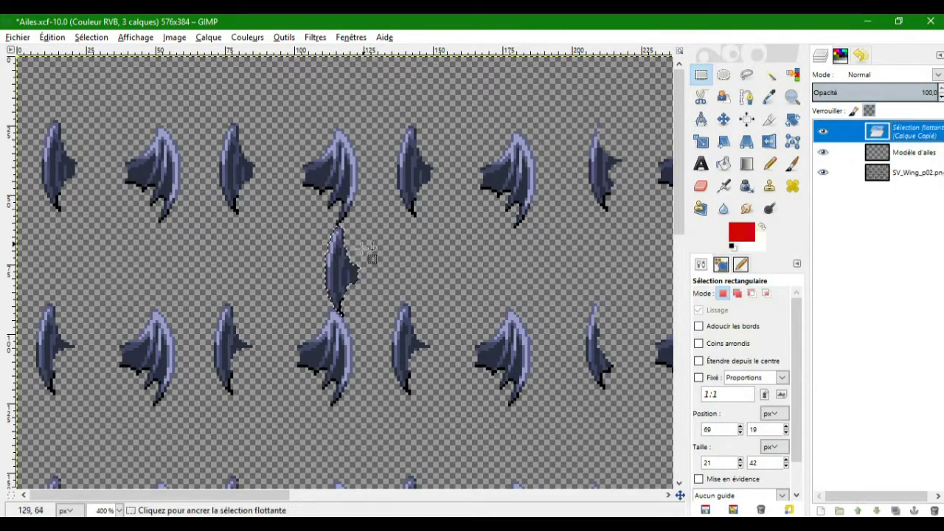
drag(335, 293, 299, 181)
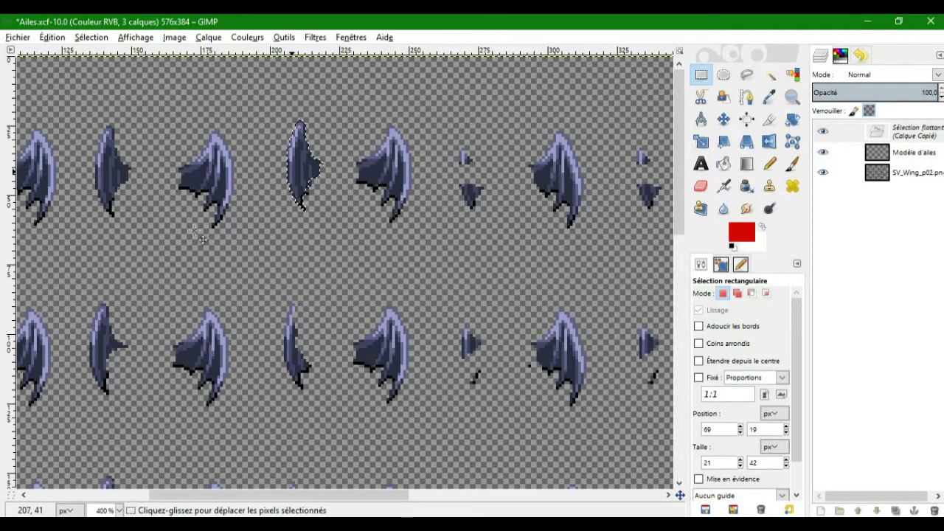
right_click(928, 130)
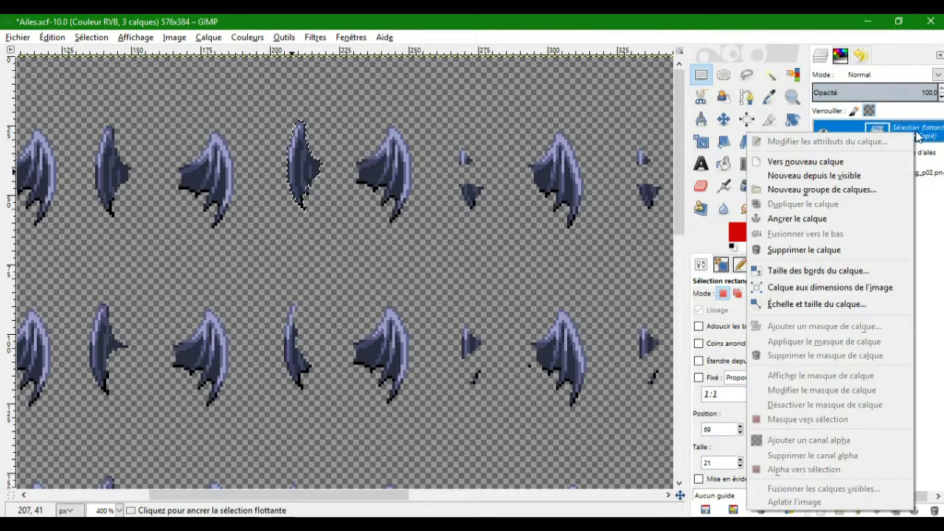
click(782, 216)
Copy the narrow wing in row 1, column 4, paste it aligned over the narrow wing in column 3, and anchor it.
drag(274, 107, 332, 220)
key(ctrl+c)
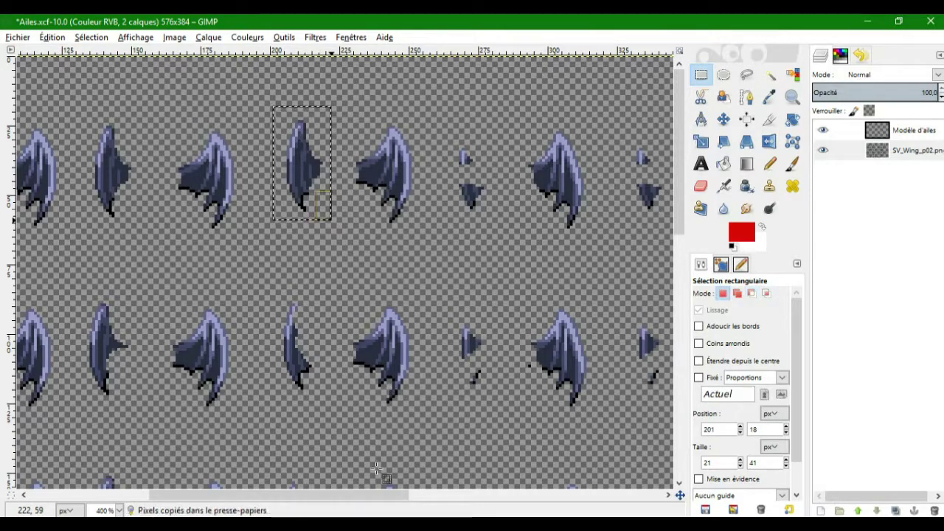
scroll(380, 495, left, 5)
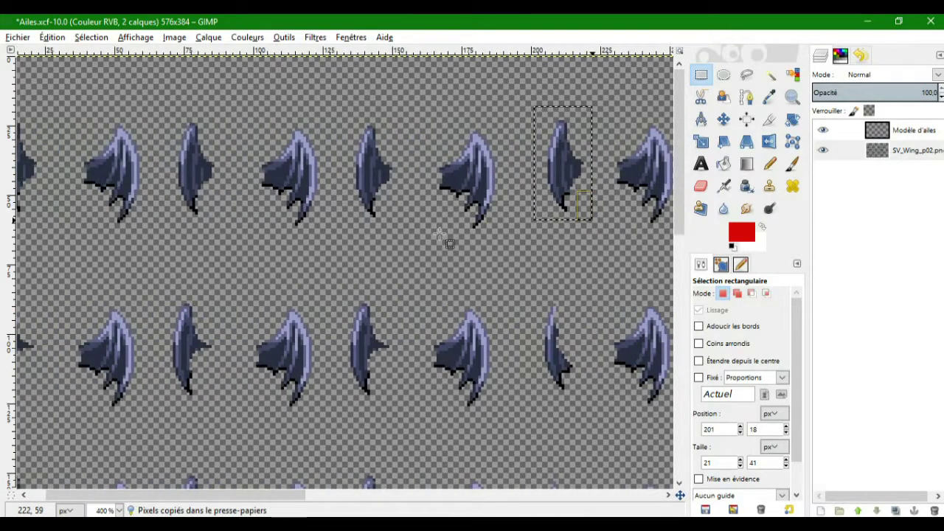
key(ctrl+v)
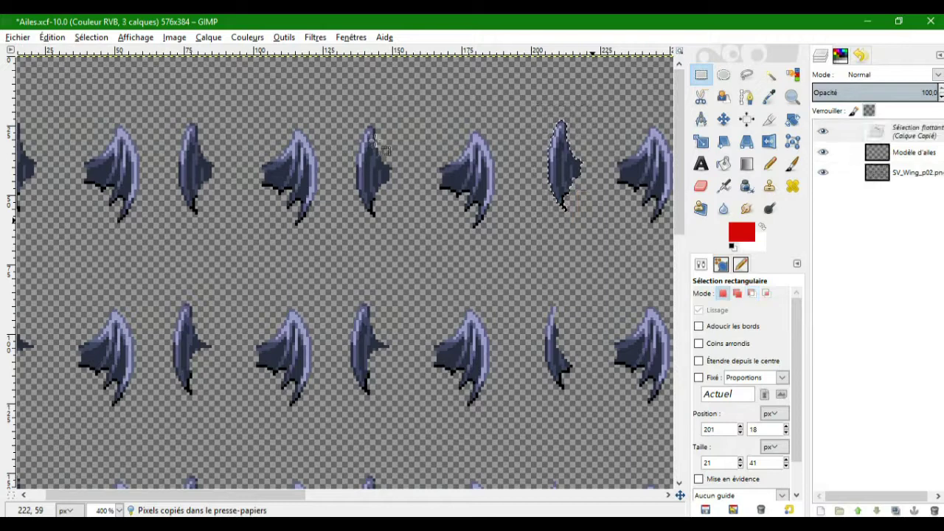
drag(566, 163, 376, 168)
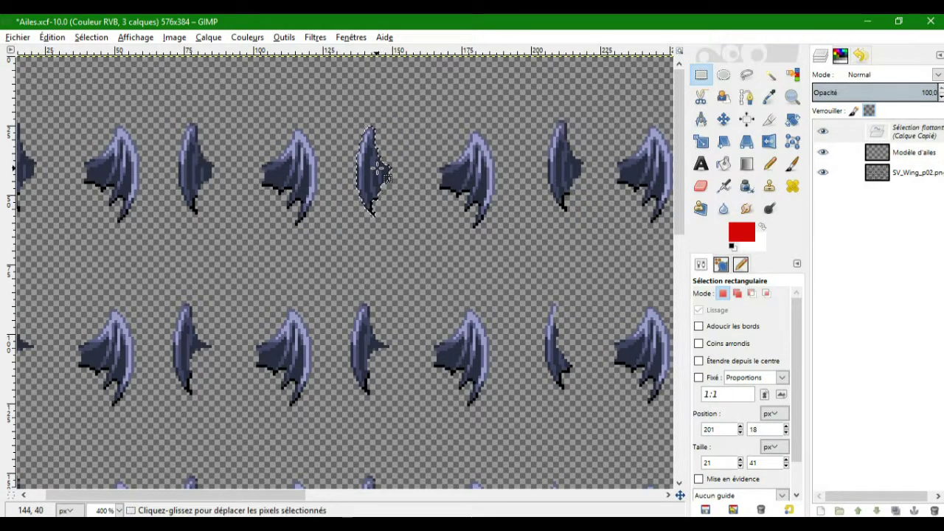
click(904, 133)
right_click(904, 133)
click(753, 215)
Paste another copy of the column 4 narrow wing, align it over the narrow wing in row 1, column 2, and anchor it.
key(ctrl+v)
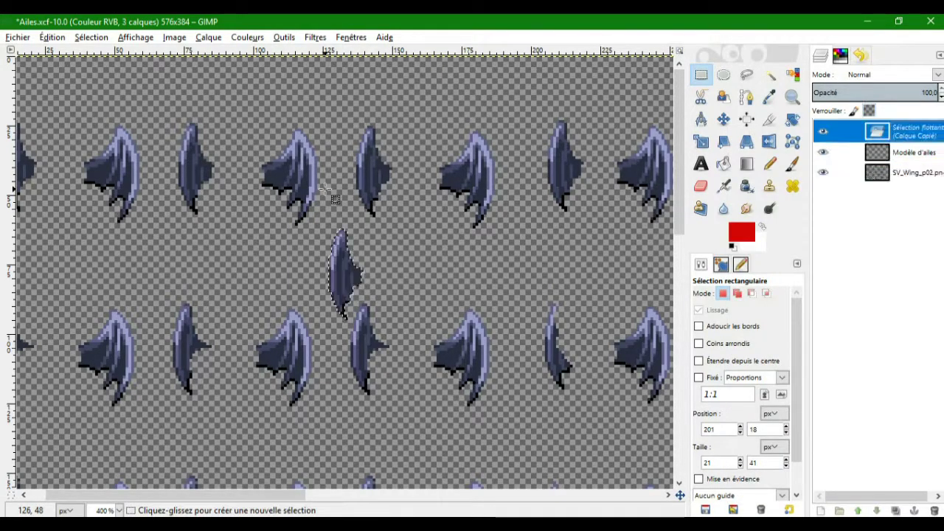
drag(355, 270, 203, 166)
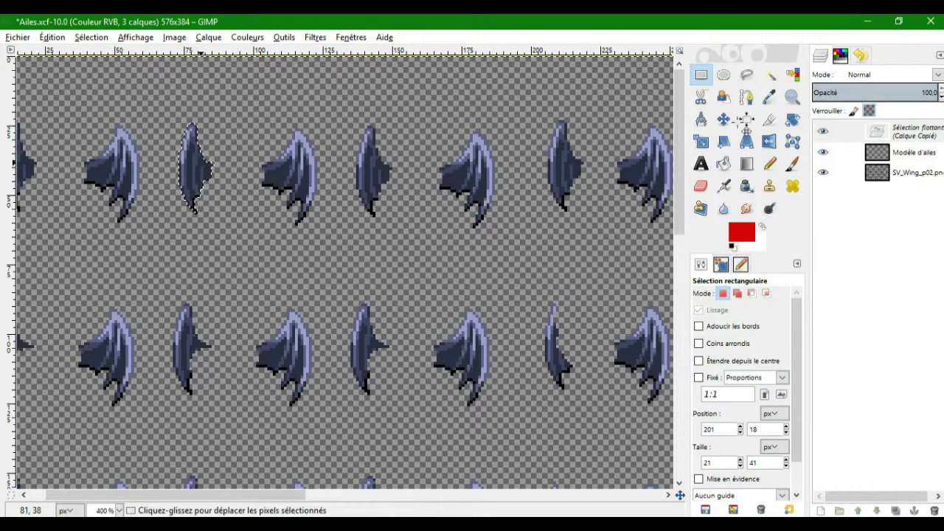
click(893, 132)
right_click(893, 133)
click(793, 214)
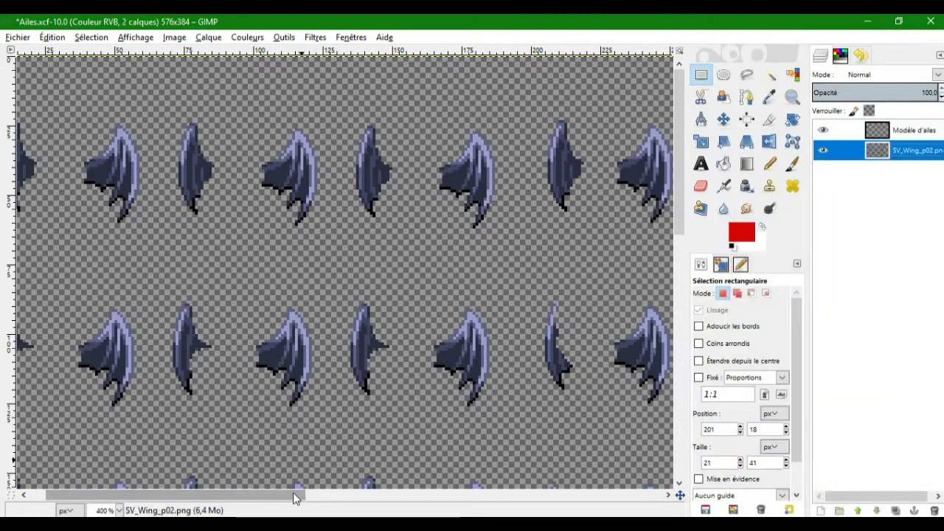
Paste another copy of the column 4 narrow wing, align it over the narrow wing in row 1, column 1, and anchor it.
scroll(281, 495, left, 1)
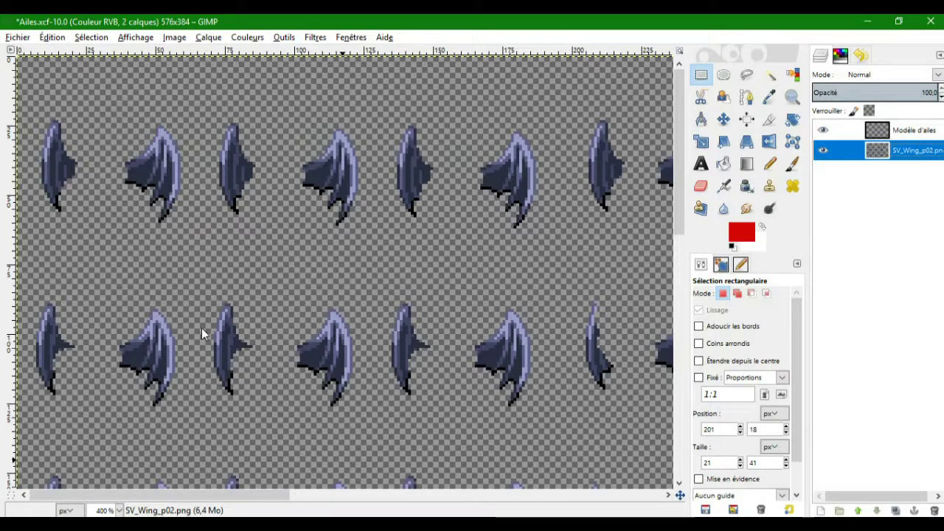
key(ctrl+v)
drag(341, 279, 59, 170)
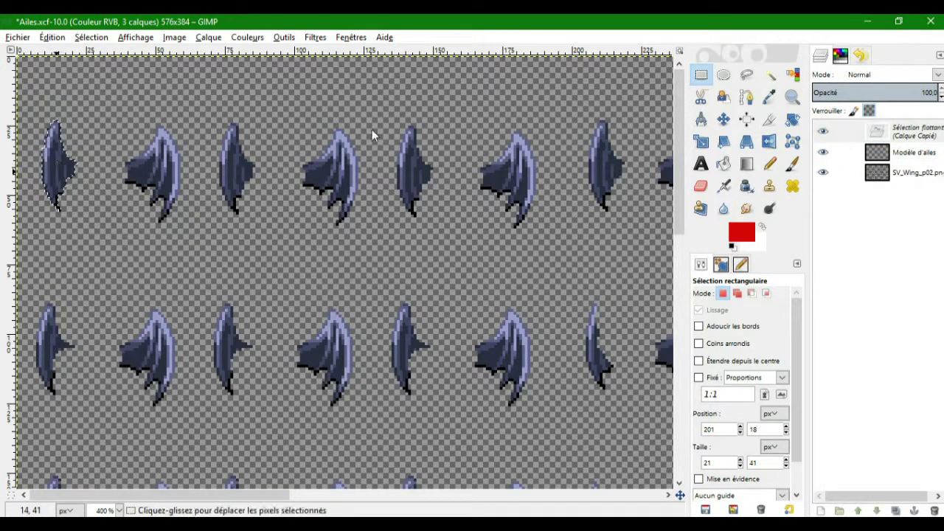
right_click(887, 133)
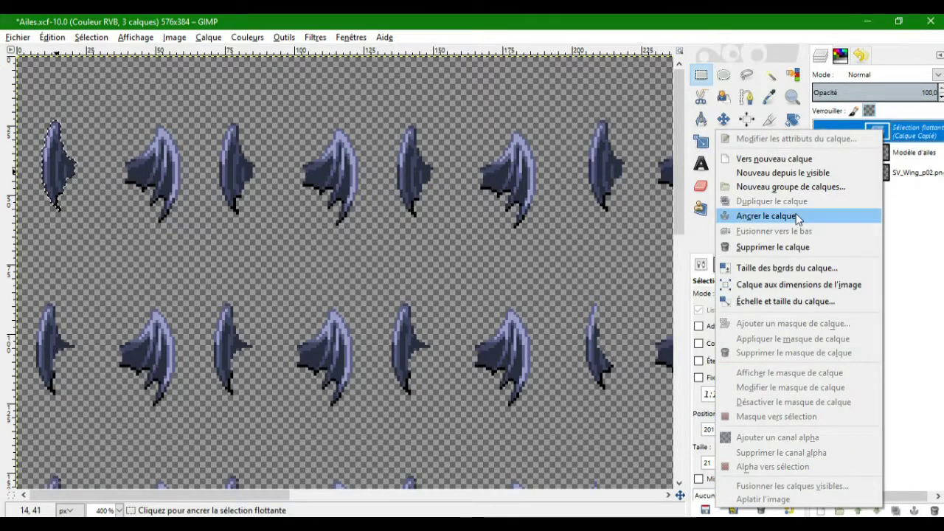
click(793, 214)
Paste another narrow wing copy, align it over the wing fragments in row 1, column 5, and anchor it.
drag(251, 495, 462, 478)
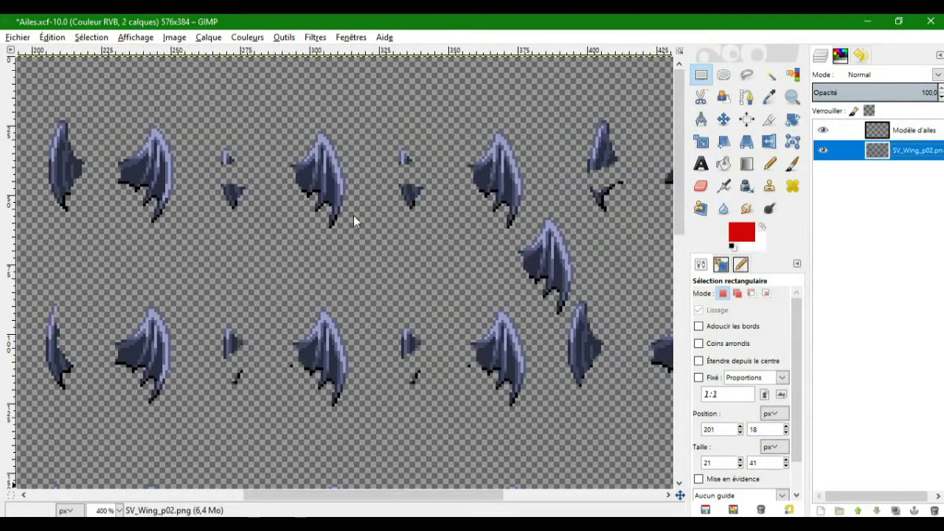
key(ctrl+v)
drag(361, 280, 247, 171)
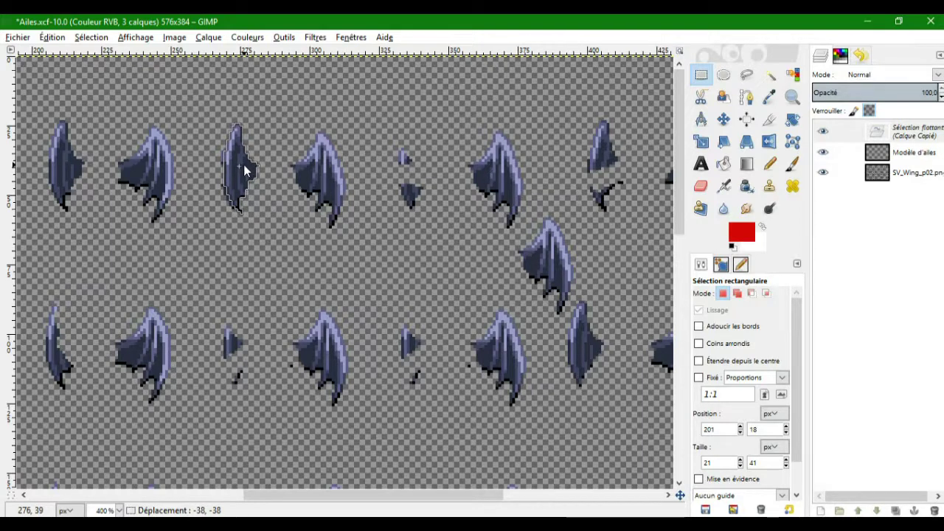
drag(247, 171, 244, 167)
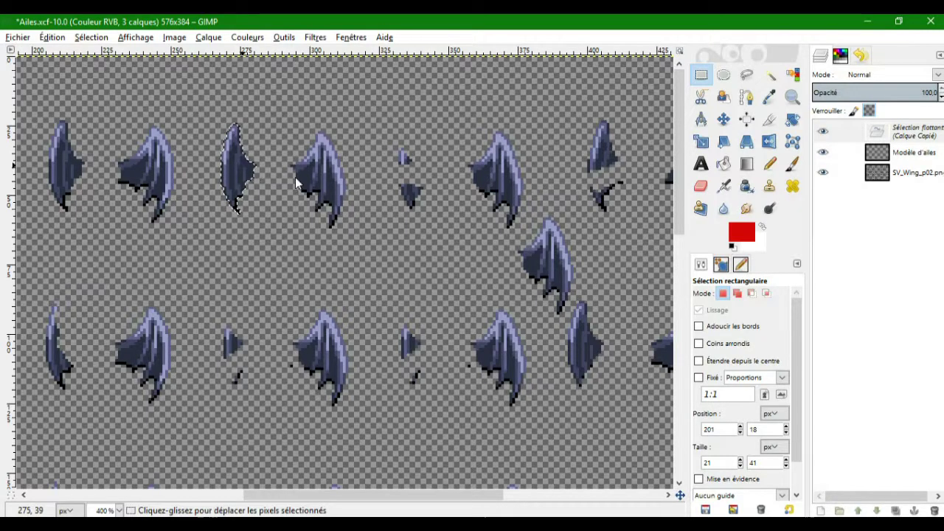
right_click(878, 137)
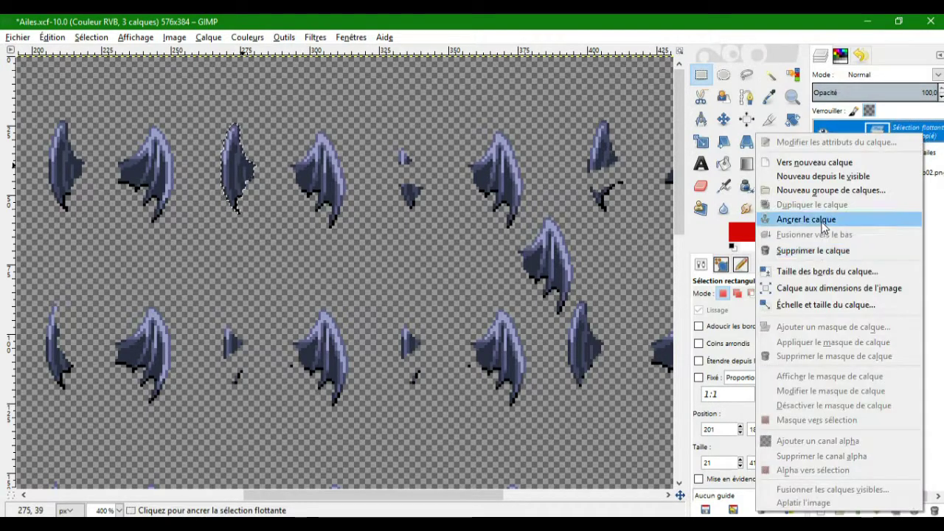
click(822, 221)
Paste another narrow wing copy over the wing fragments in row 1, column 6, and anchor it.
key(ctrl+v)
drag(346, 300, 422, 190)
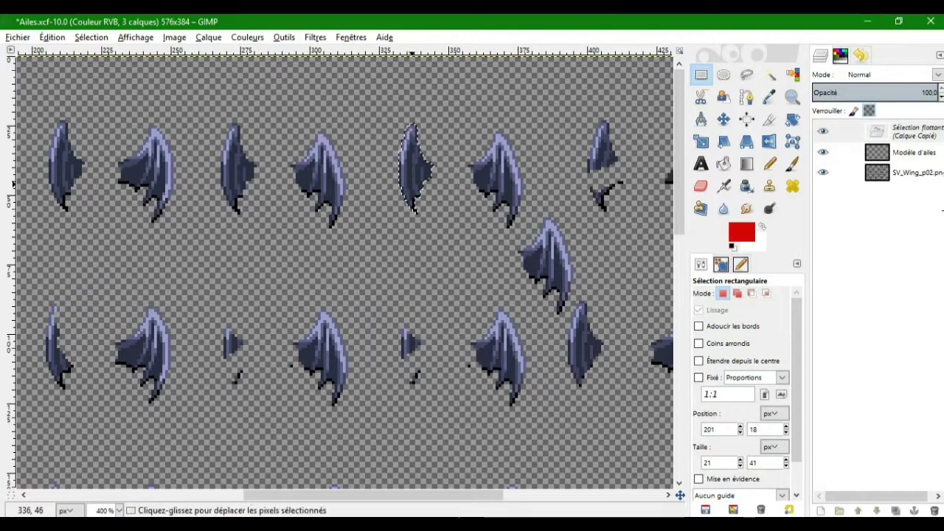
click(411, 362)
Paste another narrow wing copy, align it over the incomplete narrow wing in row 1, column 7, and anchor it.
drag(372, 494, 502, 494)
key(ctrl+v)
drag(358, 286, 287, 169)
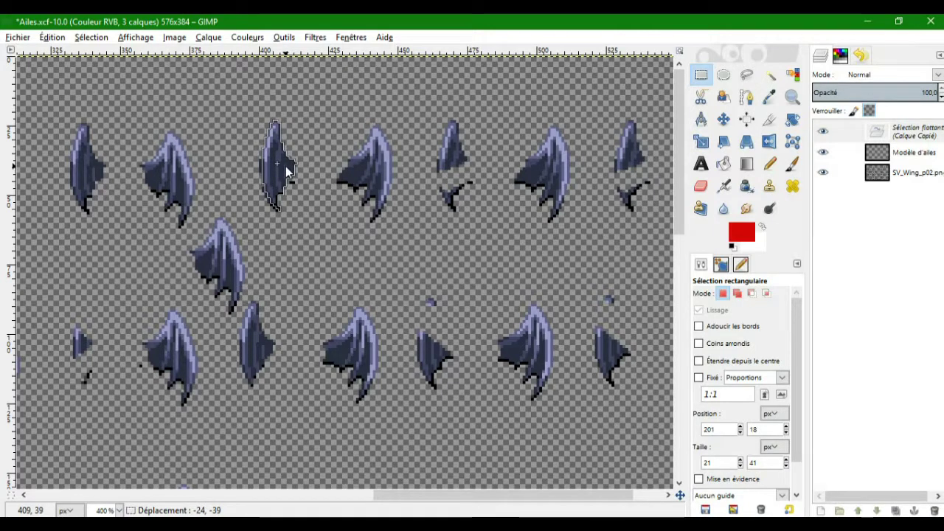
mouse_move(287, 169)
mouse_down()
mouse_move(310, 169)
mouse_move(280, 169)
mouse_move(302, 173)
mouse_move(288, 169)
mouse_move(300, 173)
mouse_move(283, 217)
mouse_move(277, 164)
mouse_move(288, 163)
mouse_move(280, 169)
mouse_up()
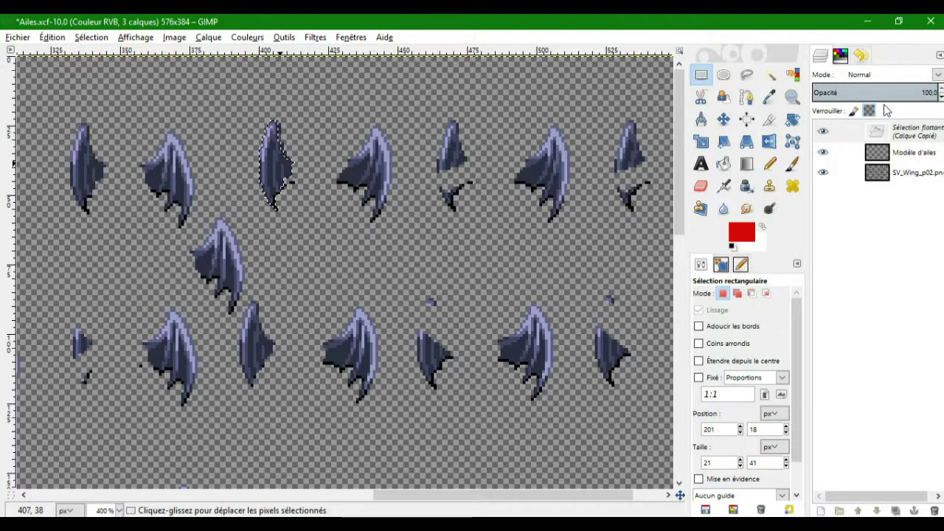
right_click(907, 130)
click(812, 217)
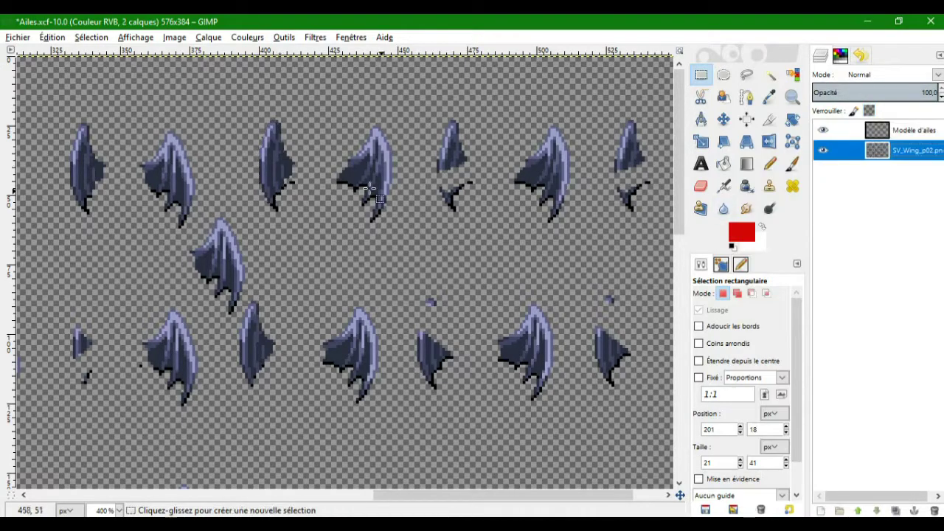
Copy the narrow wing in row 1, column 7, paste it aligned over the narrow wing in column 6, and anchor it.
drag(237, 106, 309, 217)
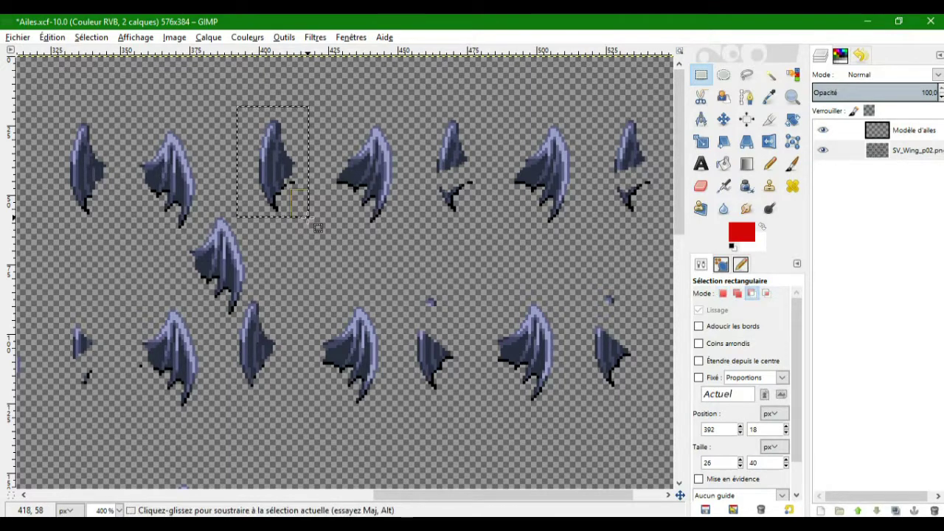
key(ctrl+c)
key(ctrl+v)
drag(273, 163, 86, 166)
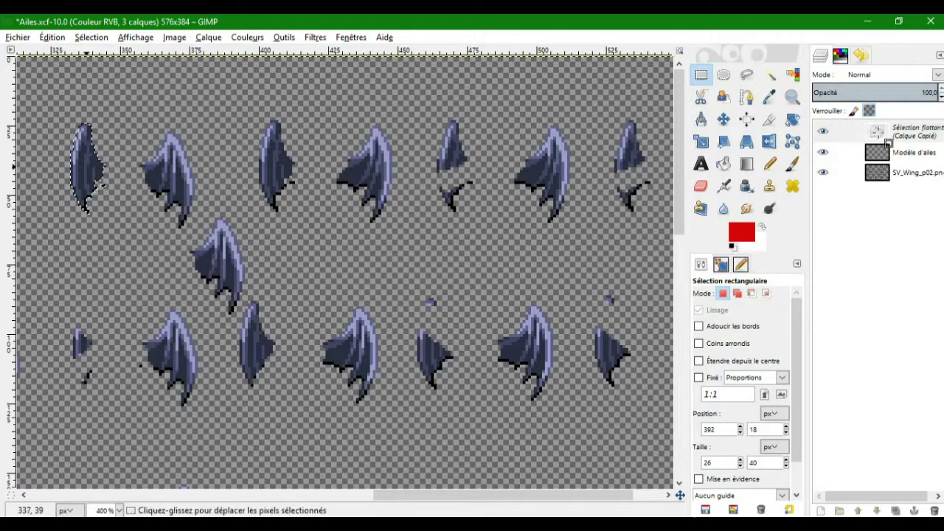
right_click(889, 140)
click(737, 220)
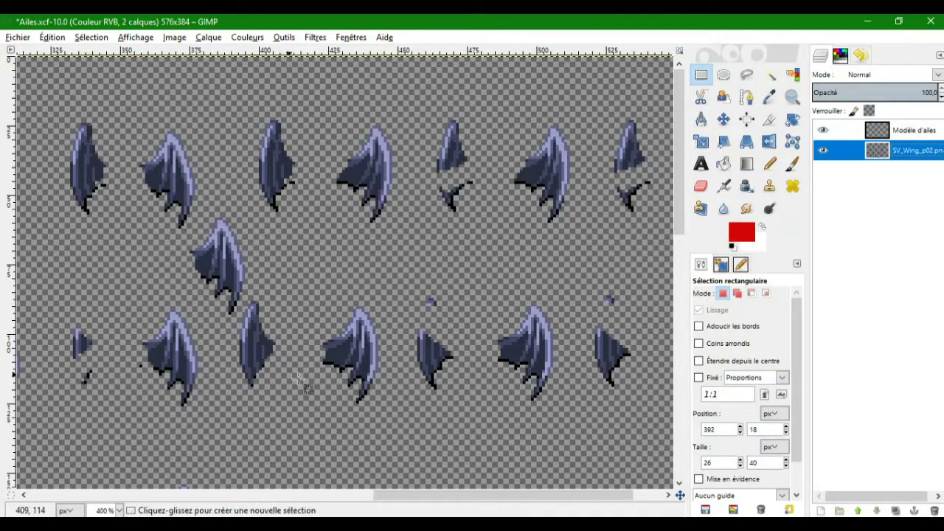
Paste another copy of the column 7 narrow wing, align it over the narrow wing in row 1, column 5, and anchor it.
drag(428, 494, 243, 480)
key(ctrl+v)
drag(337, 294, 382, 172)
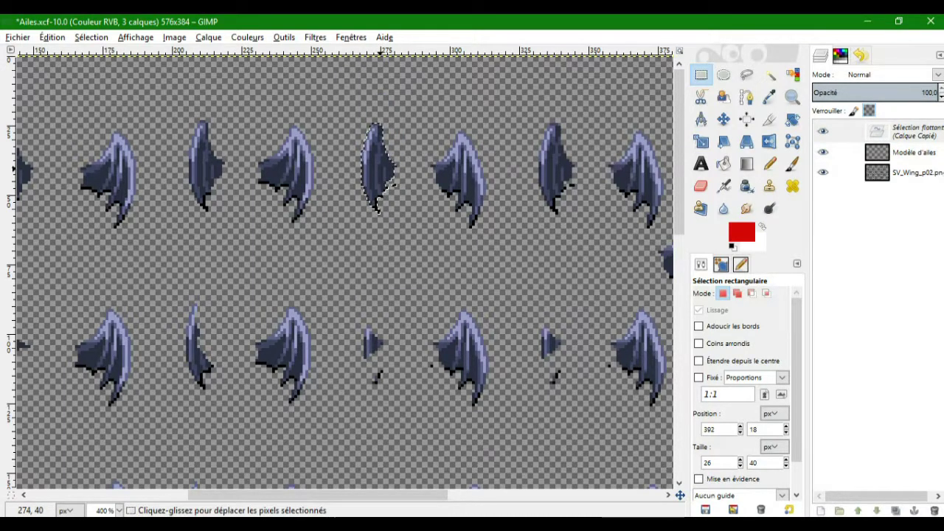
right_click(915, 138)
click(832, 221)
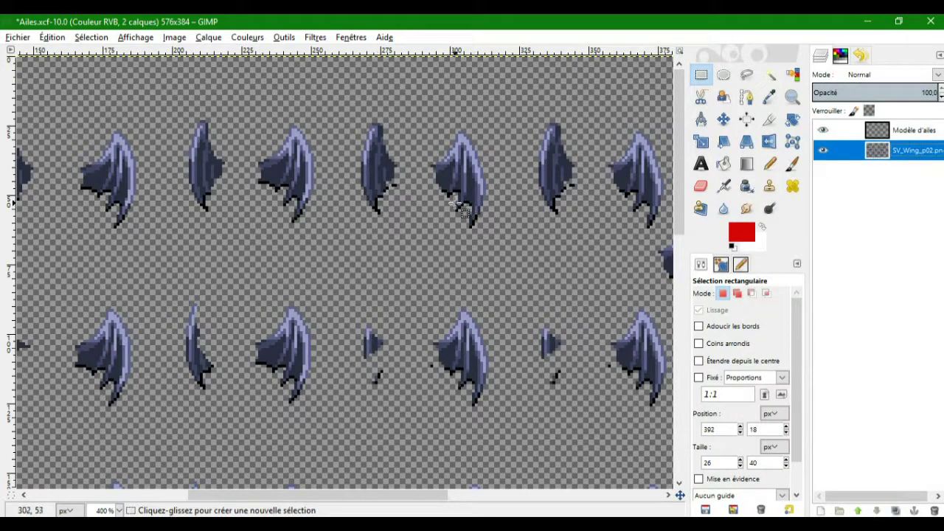
Paste another copy of the column 7 narrow wing, align it over the narrow wing in row 1, column 4, and anchor it.
key(ctrl+v)
drag(347, 279, 207, 163)
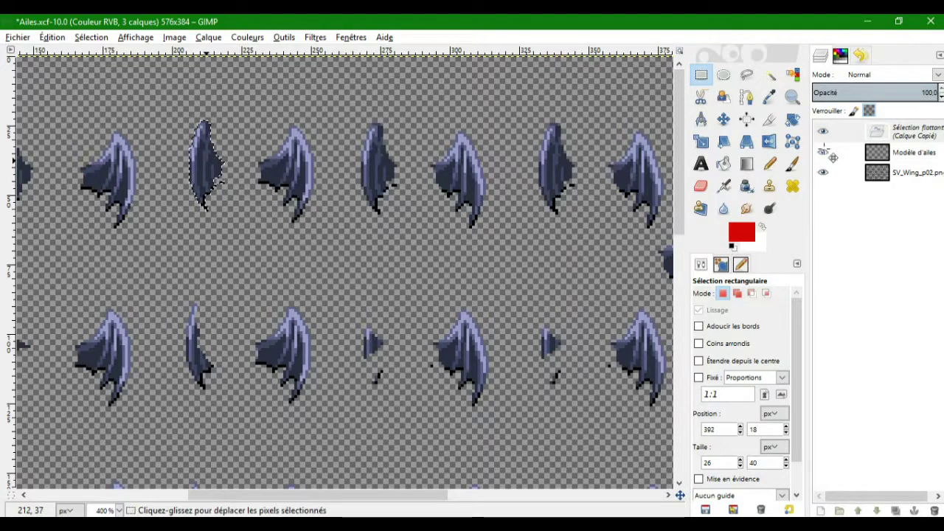
right_click(895, 131)
click(793, 224)
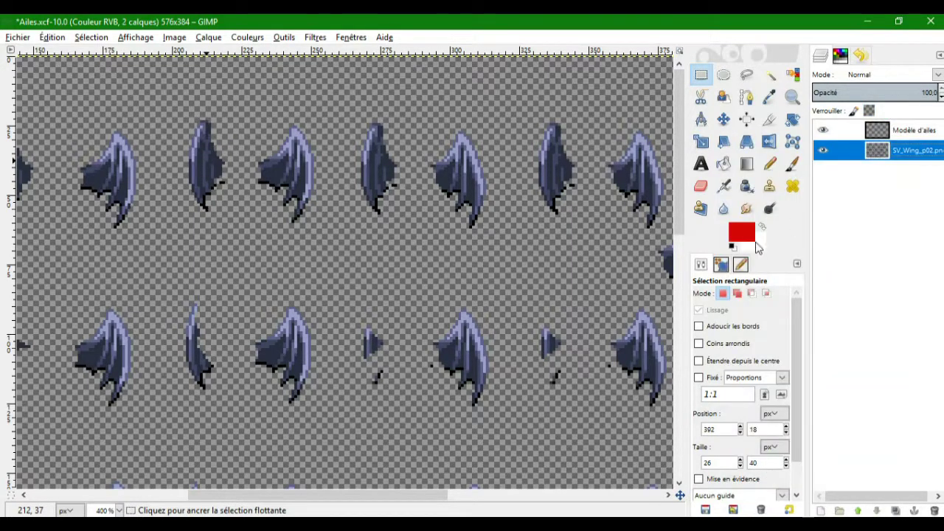
Paste another copy of the column 7 narrow wing, align it over the narrow wing in row 1, column 3, and anchor it.
drag(418, 495, 269, 507)
key(ctrl+v)
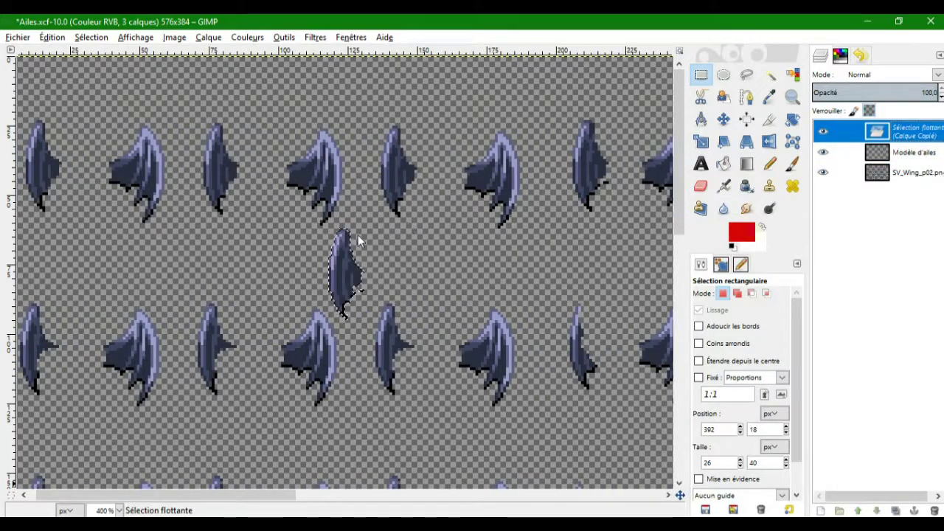
drag(332, 291, 396, 174)
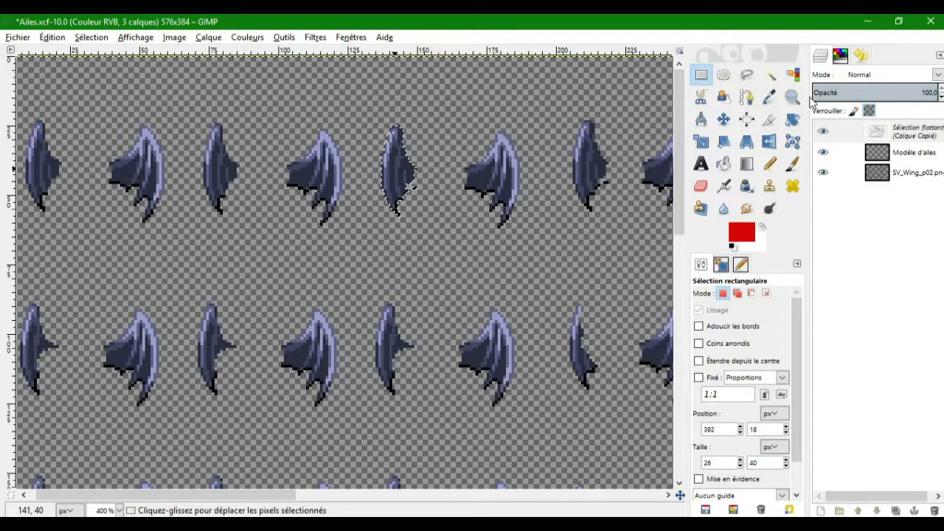
right_click(915, 135)
click(771, 219)
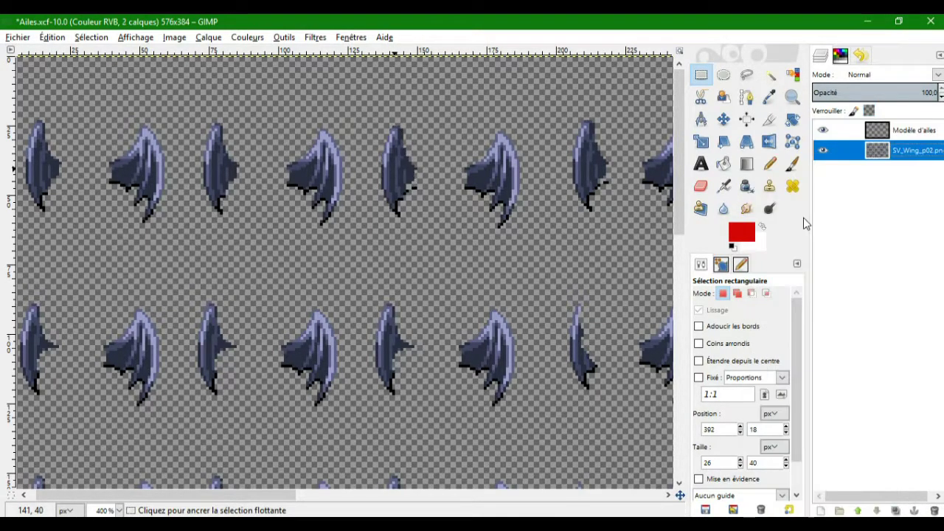
Paste copies of the column 7 narrow wing aligned over the narrow wings in row 1, columns 2 and 1, anchoring each one.
key(ctrl+v)
drag(355, 285, 230, 185)
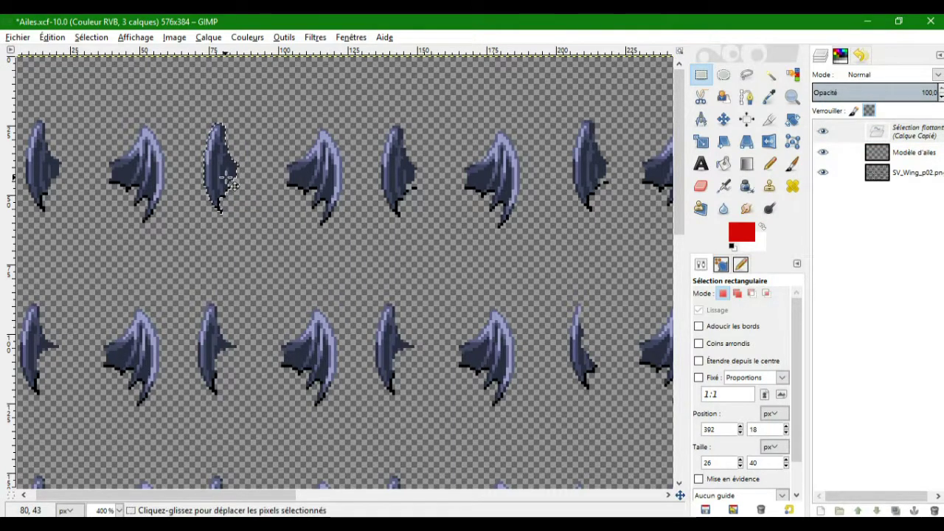
right_click(911, 132)
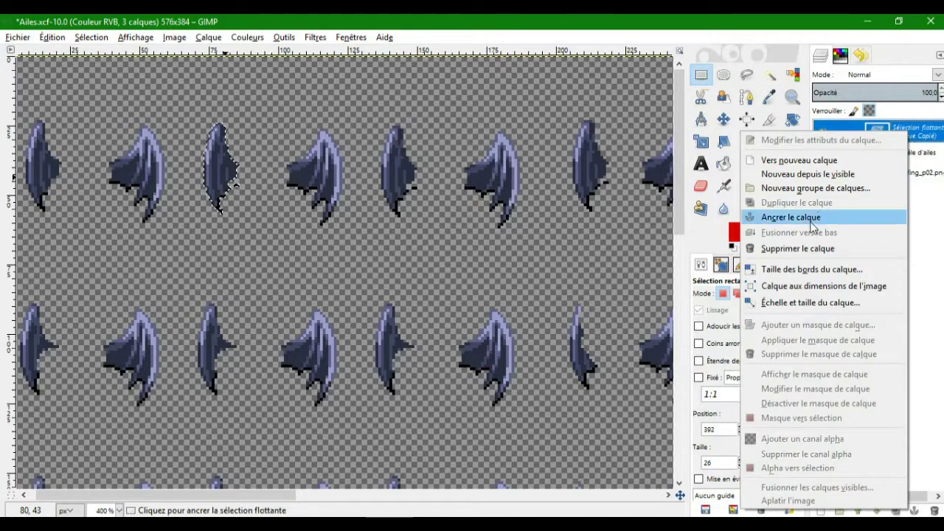
click(838, 213)
scroll(195, 340, left, 1)
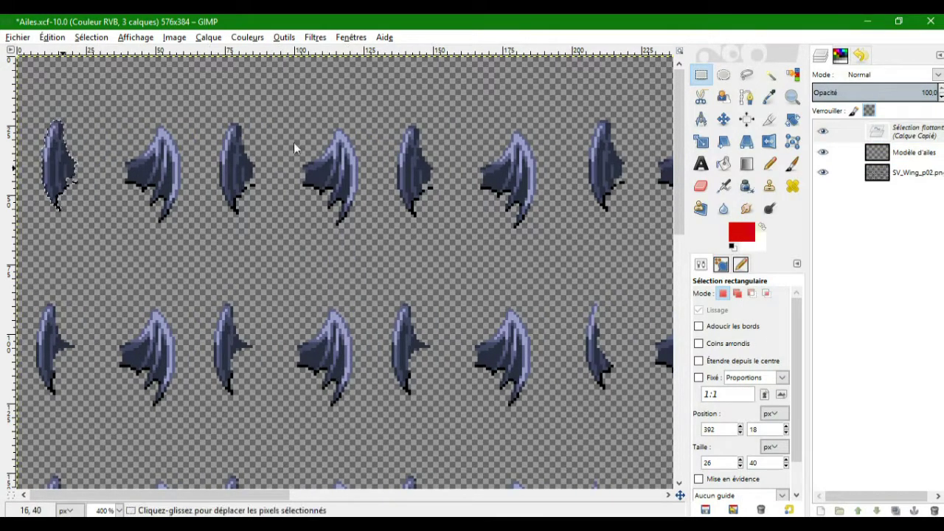
click(118, 158)
Paste copies of the column 7 narrow wing aligned over the incomplete narrow wings in row 1, columns 8 and 9, anchoring each one.
scroll(639, 456, right, 10)
key(ctrl+v)
drag(163, 279, 377, 162)
click(583, 151)
key(ctrl+v)
drag(347, 274, 566, 162)
click(590, 166)
Paste another narrow wing copy, align it over the incomplete narrow wing in row 2, column 9, and anchor it.
drag(684, 219, 682, 254)
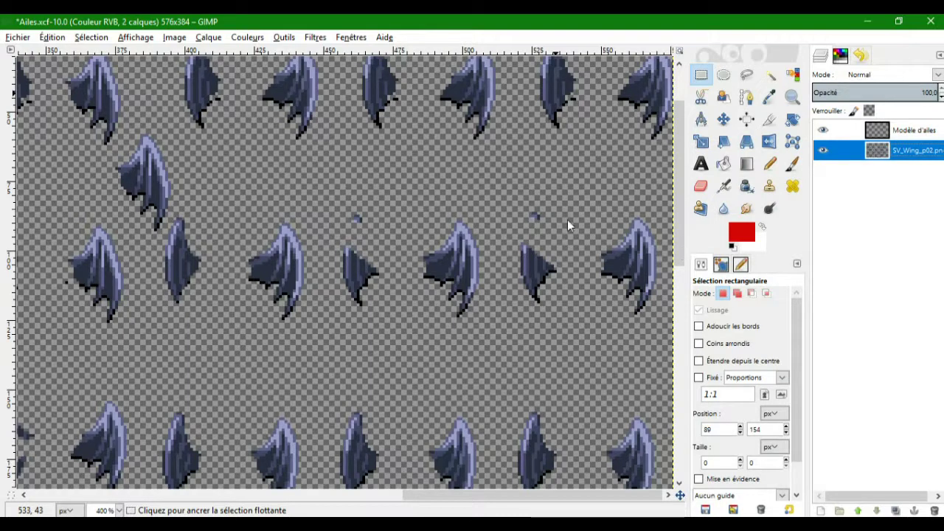
key(ctrl+v)
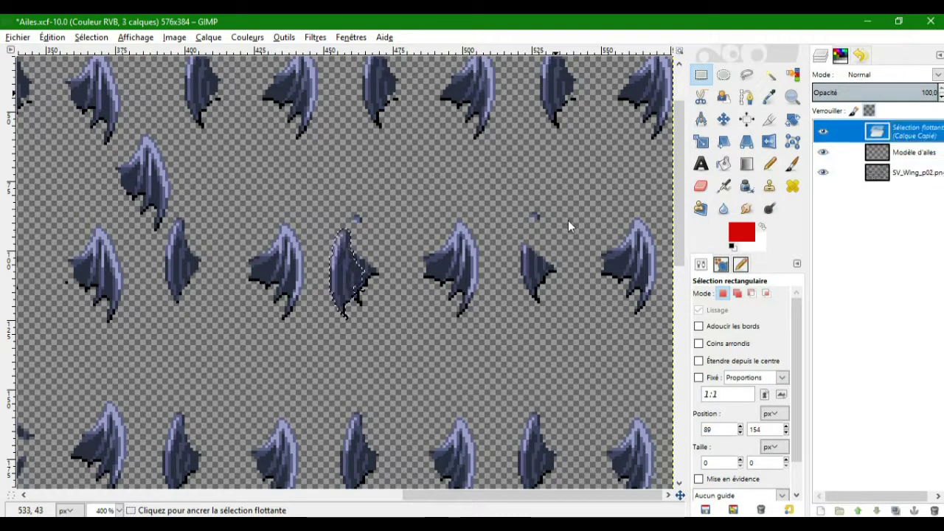
drag(371, 277, 537, 260)
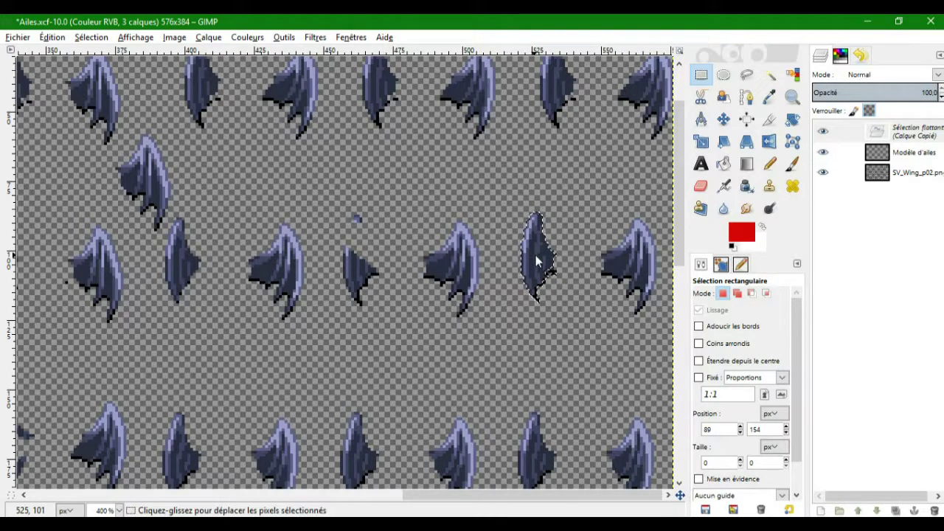
right_click(911, 132)
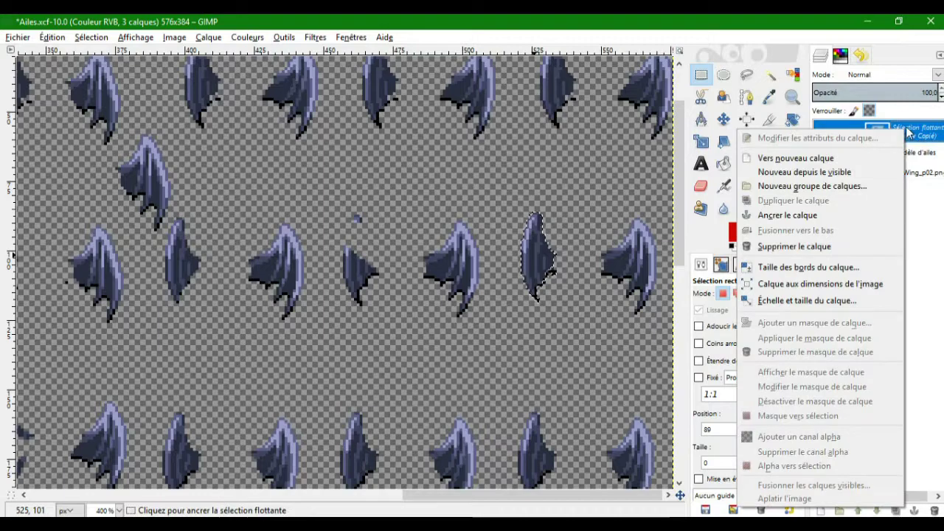
click(767, 215)
Copy the narrow wing in row 2, column 9, paste it aligned over the narrow wing in row 1, column 9, and anchor it.
drag(515, 207, 569, 309)
key(ctrl)
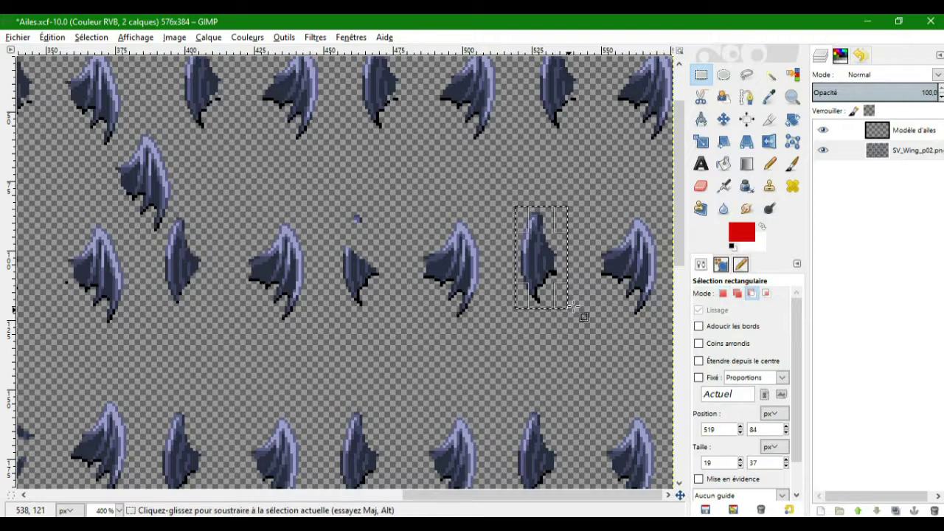
key(ctrl+c)
key(ctrl+v)
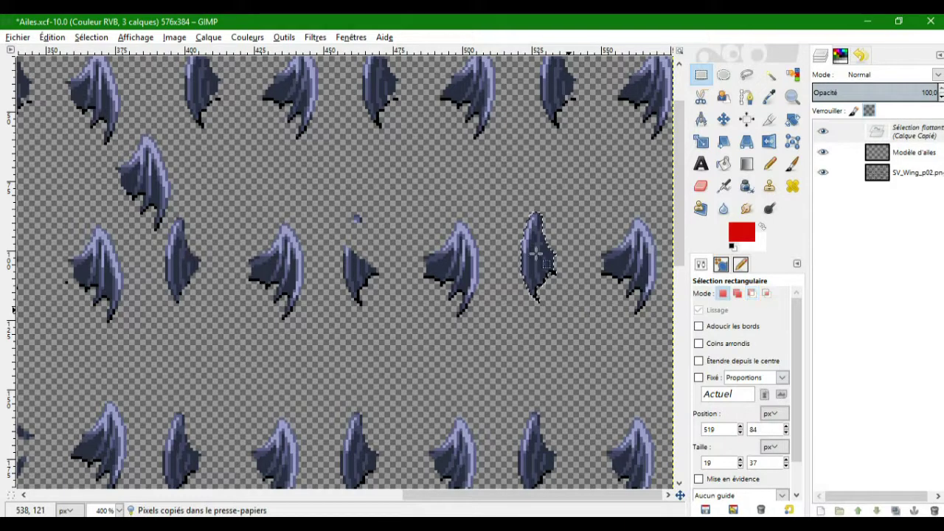
drag(531, 260, 549, 87)
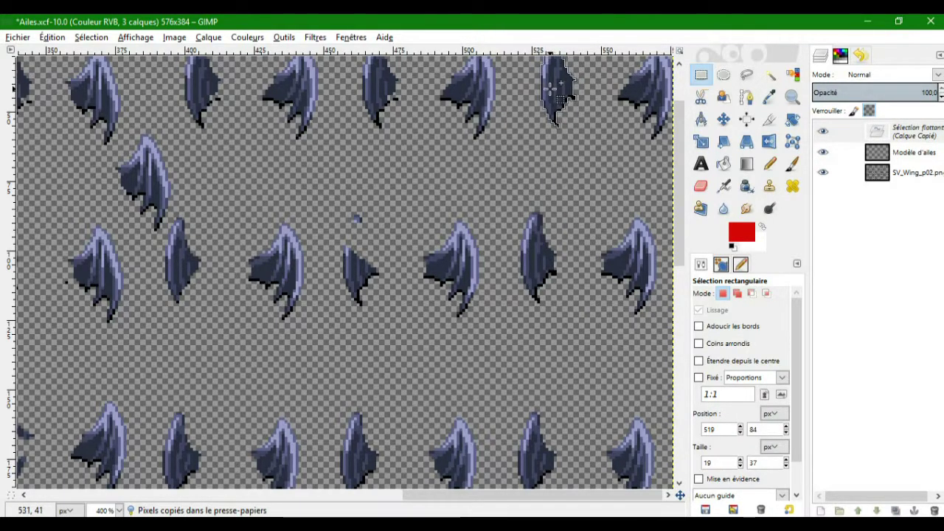
right_click(881, 129)
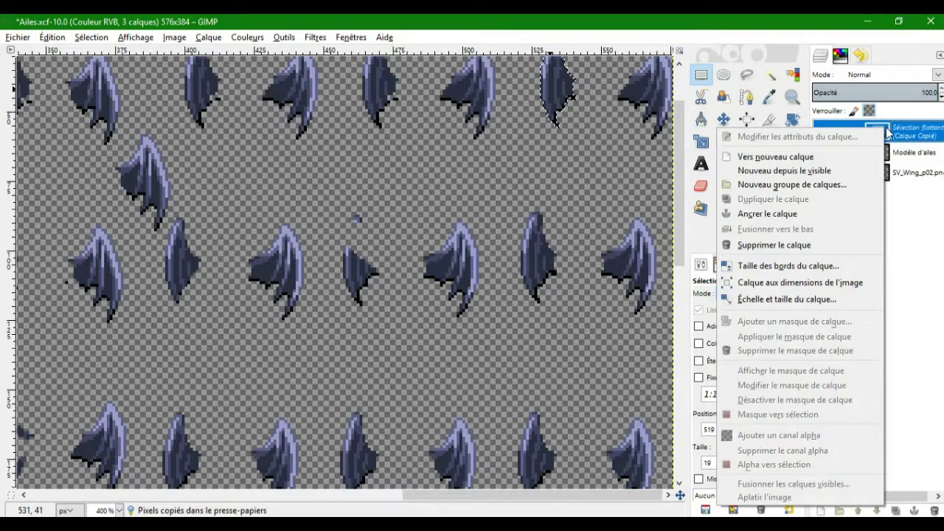
click(731, 213)
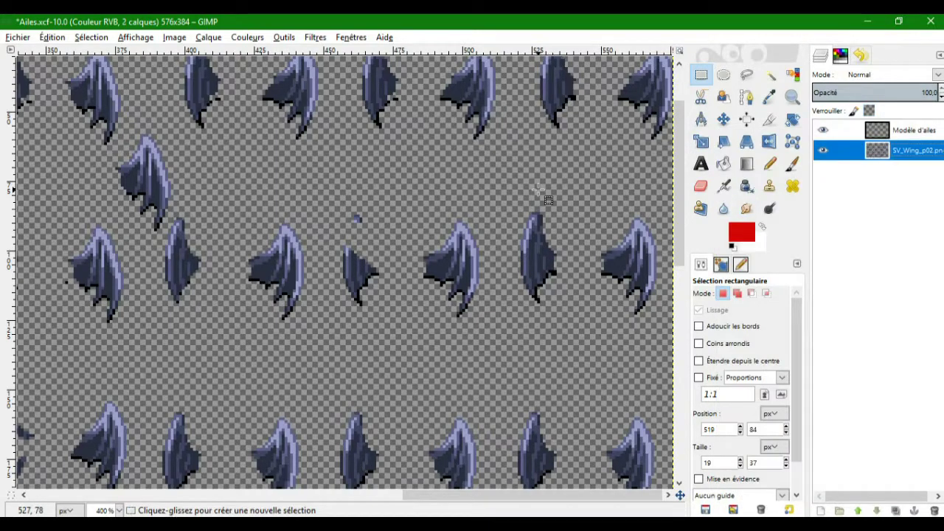
Paste copies of the narrow wing aligned over the narrow wings in row 1, columns 8 and 7, anchoring each one.
scroll(683, 140, up, 2)
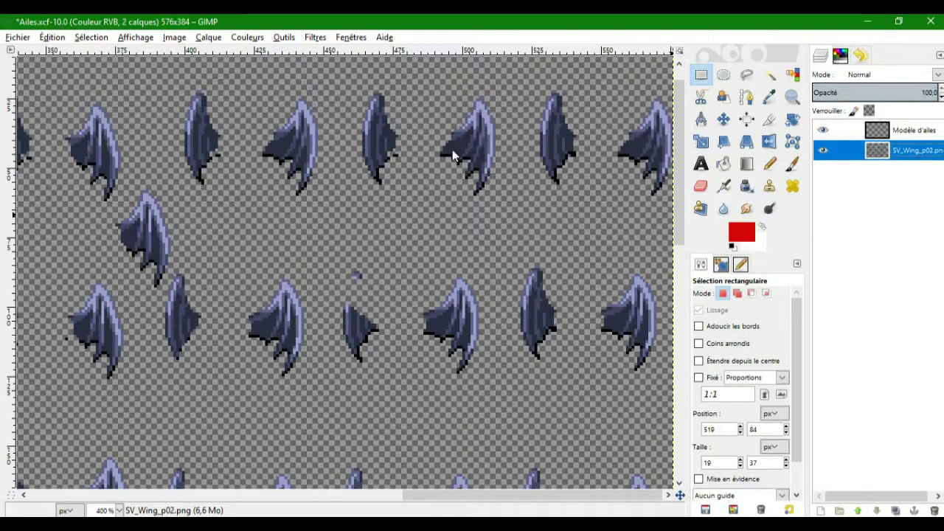
key(ctrl+v)
drag(331, 279, 374, 148)
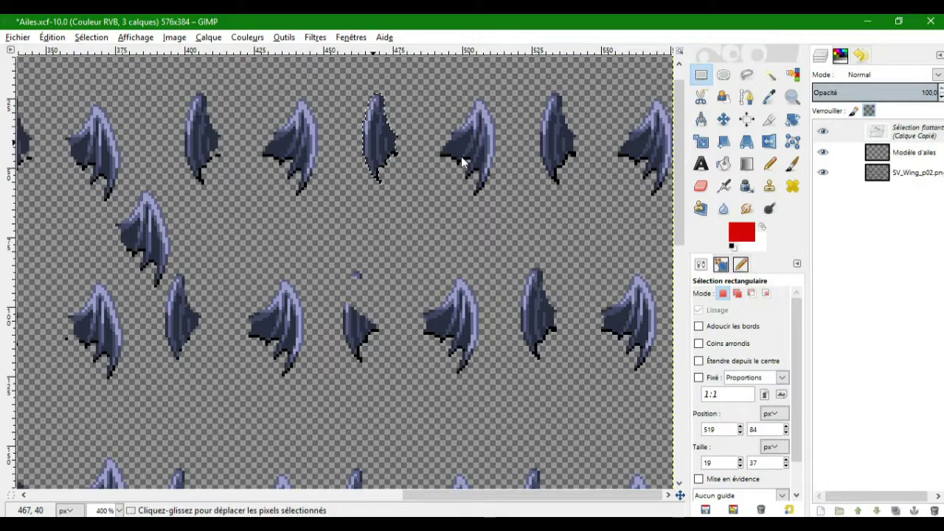
right_click(898, 131)
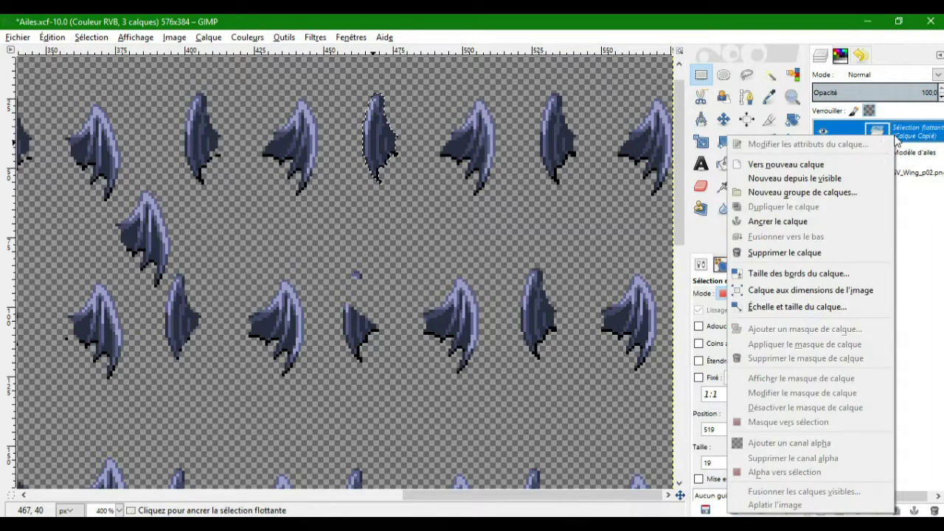
click(797, 225)
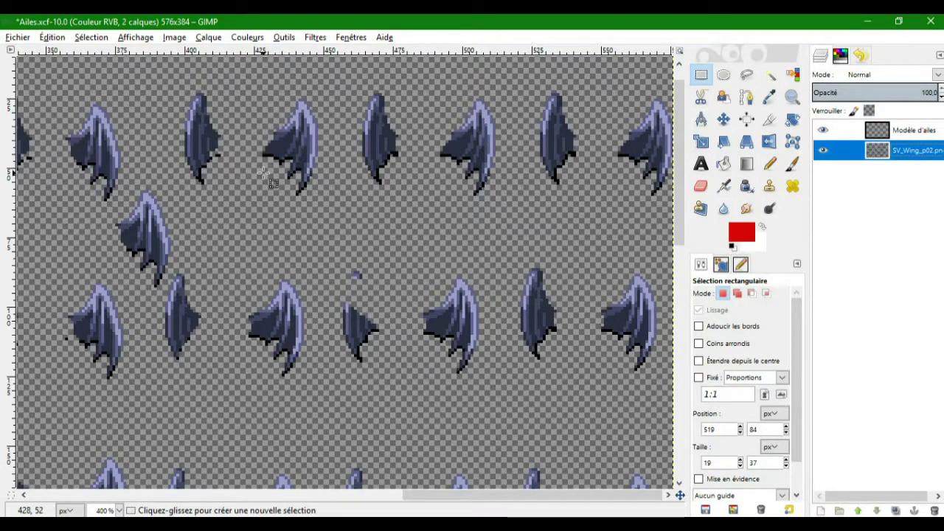
key(ctrl+v)
drag(335, 266, 199, 141)
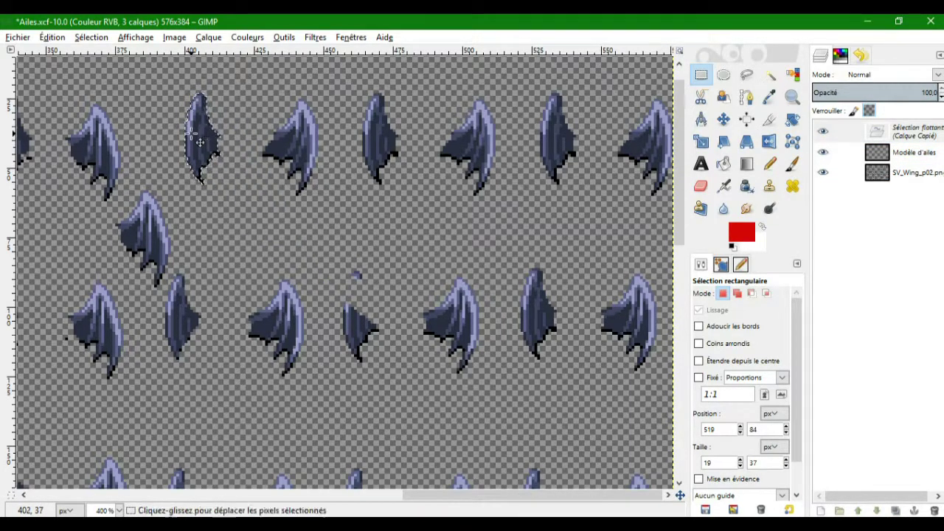
right_click(921, 132)
click(798, 218)
Paste copies of the narrow wing aligned over the narrow wings in row 1, columns 6 and 5, anchoring each one.
drag(512, 490, 351, 515)
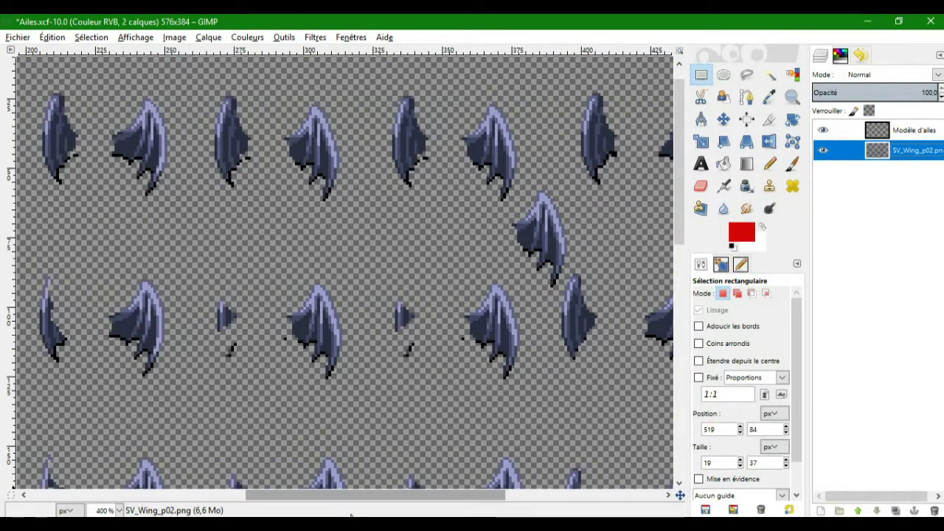
key(ctrl+v)
drag(341, 274, 410, 147)
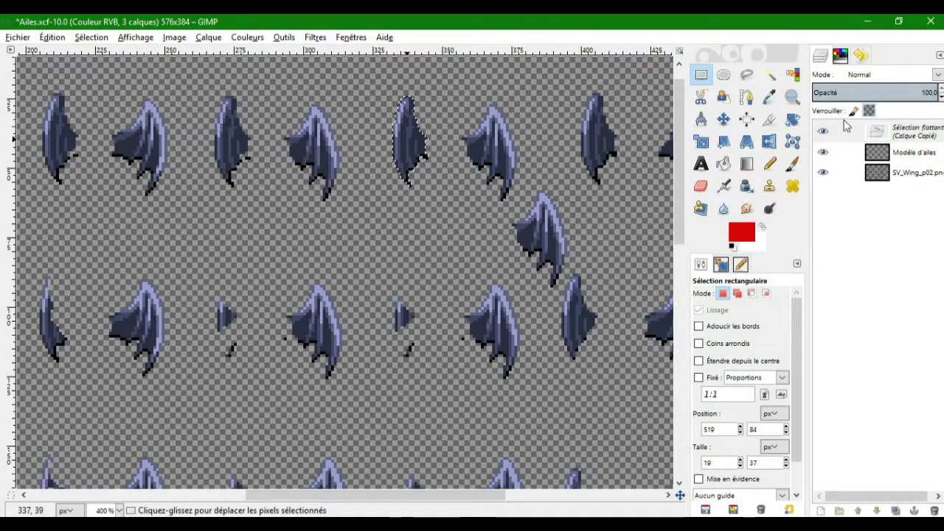
right_click(913, 140)
click(821, 236)
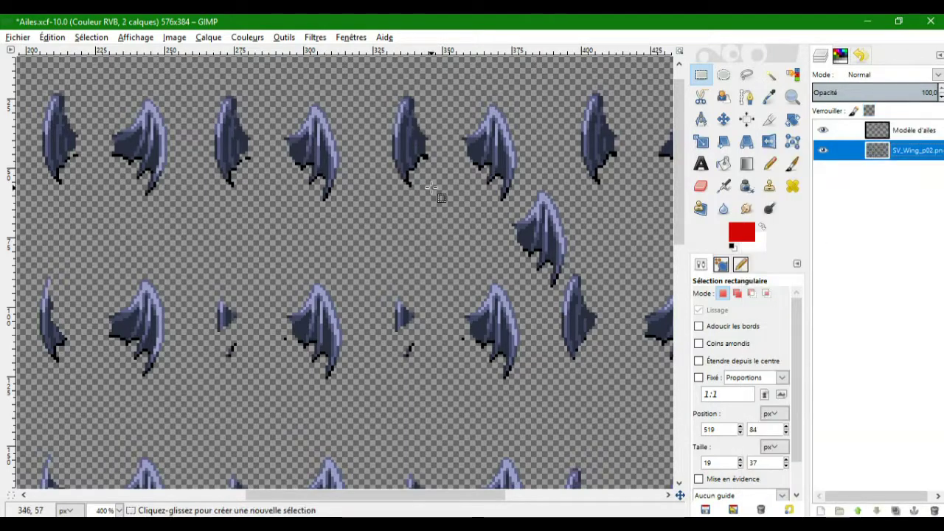
key(ctrl+v)
drag(340, 279, 234, 139)
right_click(915, 140)
click(799, 218)
Paste copies of the narrow wing aligned over the narrow wings in row 1, columns 4 and 3, anchoring each one.
key(ctrl+v)
drag(360, 269, 74, 135)
right_click(915, 140)
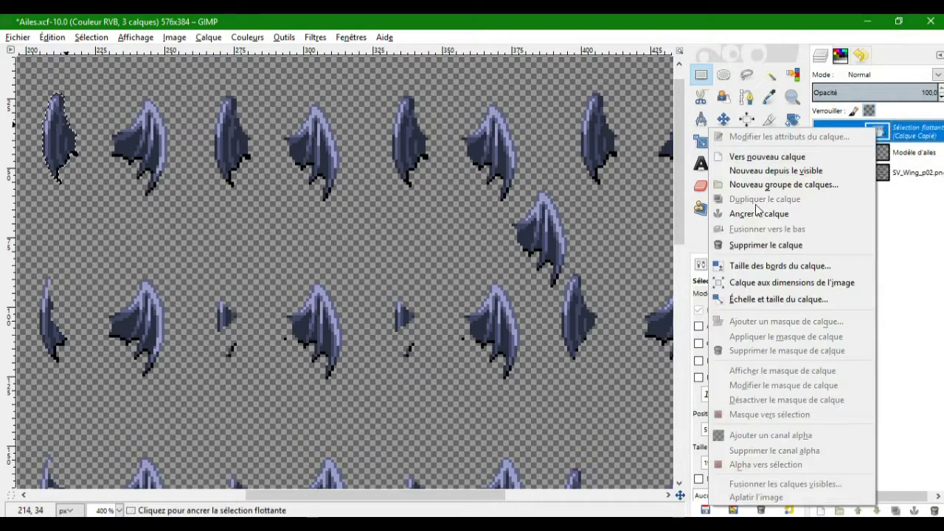
click(742, 213)
scroll(243, 236, left, 10)
key(ctrl+v)
drag(338, 288, 351, 177)
right_click(366, 186)
right_click(915, 140)
click(760, 197)
Paste copies of the narrow wing aligned over the narrow wings in row 1, columns 2 and 1, anchoring each one.
key(ctrl+v)
drag(354, 280, 177, 153)
key(ctrl+h)
scroll(340, 266, left, 5)
key(ctrl+v)
drag(357, 273, 59, 134)
right_click(915, 132)
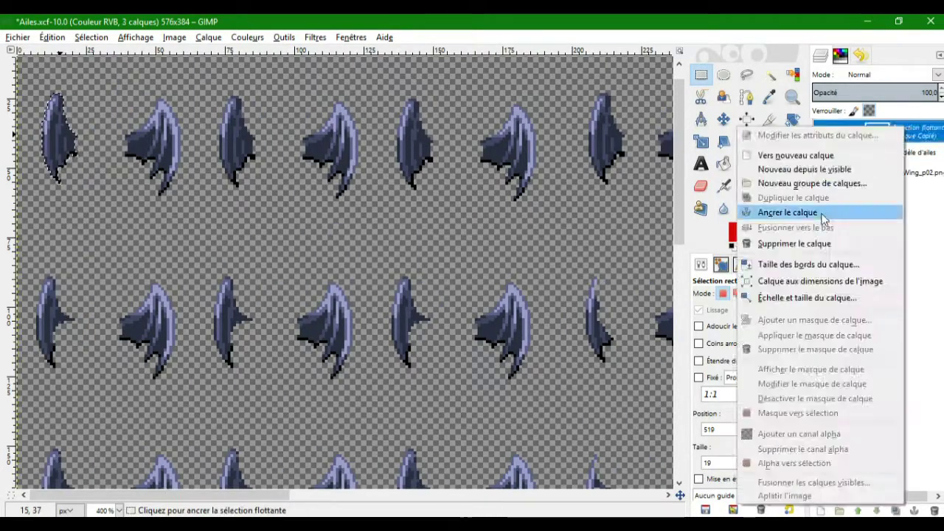
click(768, 148)
Select the stray full wing lying between rows 1 and 2 near column 6 and remove it.
scroll(339, 266, right, 15)
drag(93, 175, 232, 316)
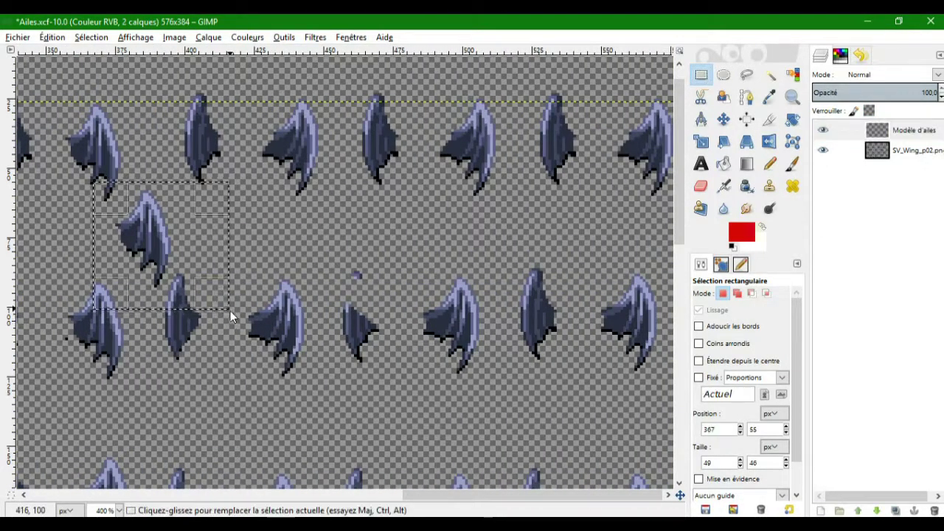
click(915, 151)
key(ctrl+x)
Paste narrow wing copies aligned over the incomplete narrow wings in row 2, columns 8 and 7, anchoring each one.
key(ctrl+v)
mouse_move(151, 251)
mouse_down()
mouse_move(367, 328)
mouse_move(351, 280)
mouse_move(191, 318)
mouse_up()
right_click(915, 133)
key(Escape)
key(ctrl+h)
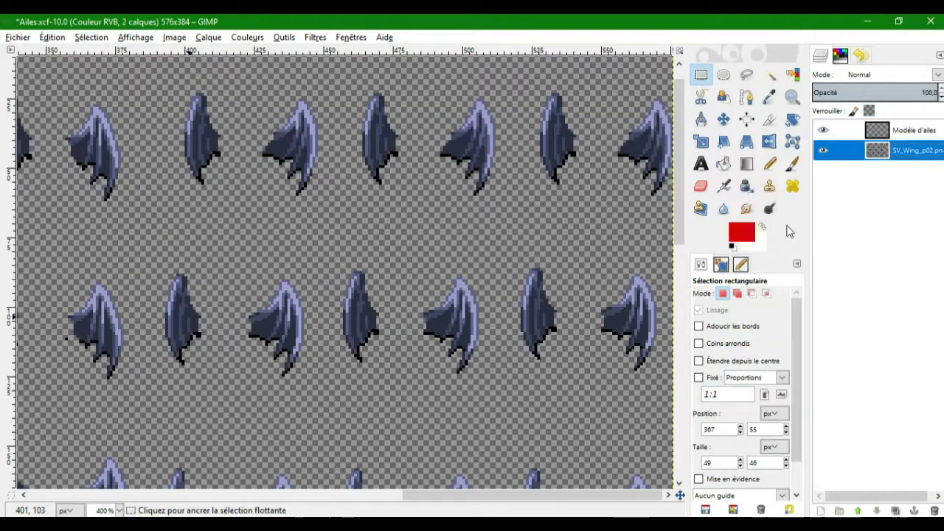
Paste narrow wing copies aligned over the incomplete narrow wings in row 2, columns 6 and 5, anchoring each one.
scroll(340, 265, left, 10)
drag(118, 317, 441, 325)
key(ctrl+h)
scroll(349, 331, left, 10)
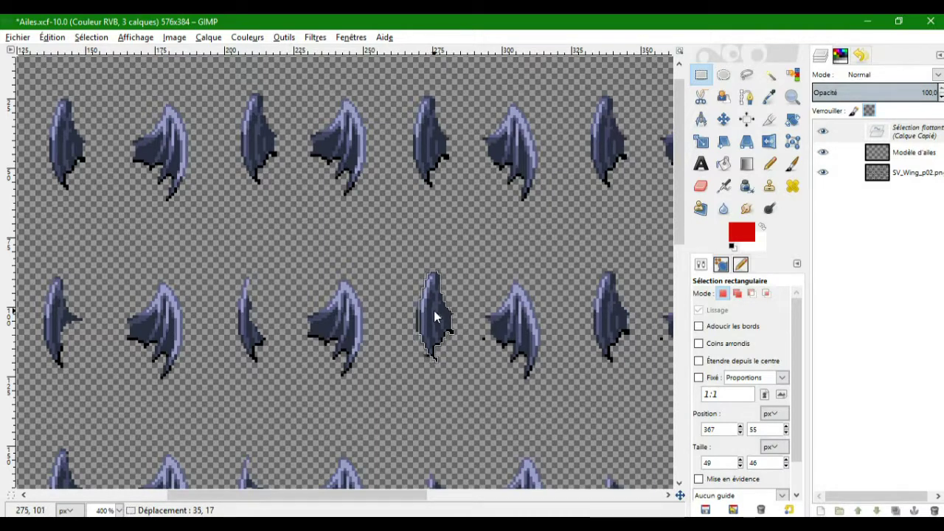
right_click(878, 134)
click(817, 227)
Paste narrow wing copies aligned over the incomplete narrow wings in row 2, columns 4 and 3, anchoring each one.
drag(334, 357, 267, 327)
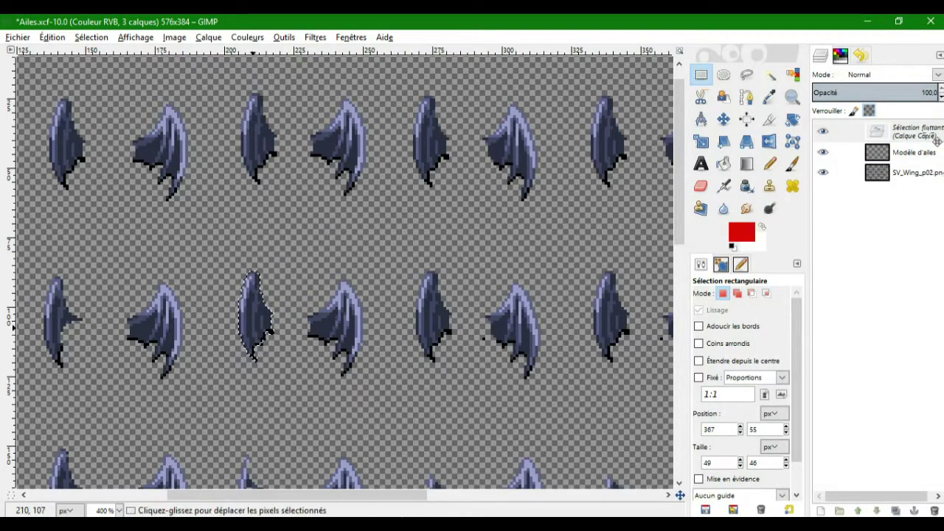
click(53, 402)
scroll(164, 484, left, 5)
drag(332, 347, 403, 347)
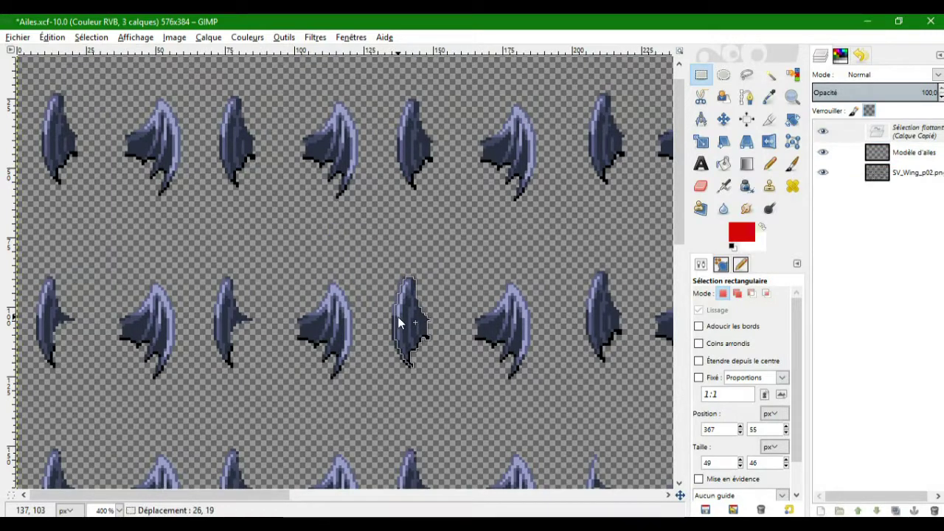
right_click(878, 134)
click(804, 221)
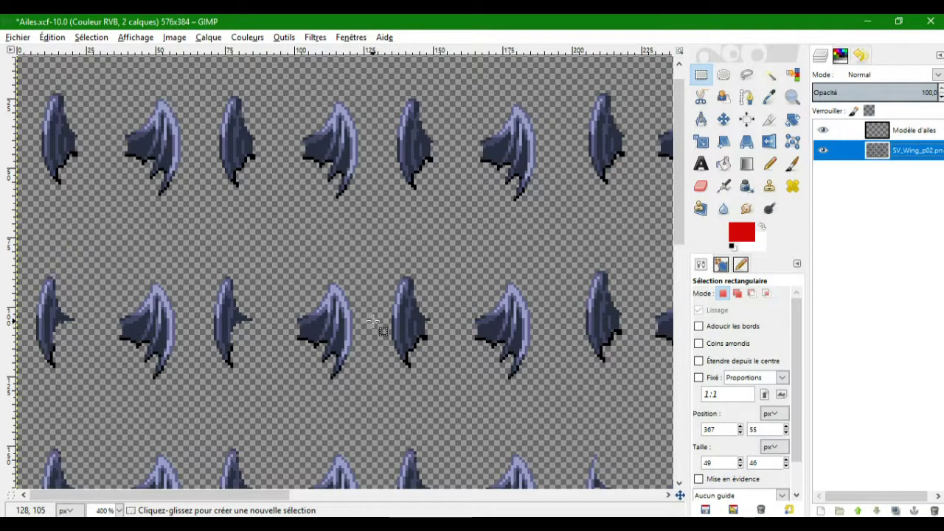
Paste narrow wing copies aligned over the incomplete narrow wings in row 2, columns 2 and 1, anchoring each one.
key(ctrl+v)
drag(363, 281, 250, 335)
click(249, 420)
key(ctrl+v)
drag(339, 274, 53, 331)
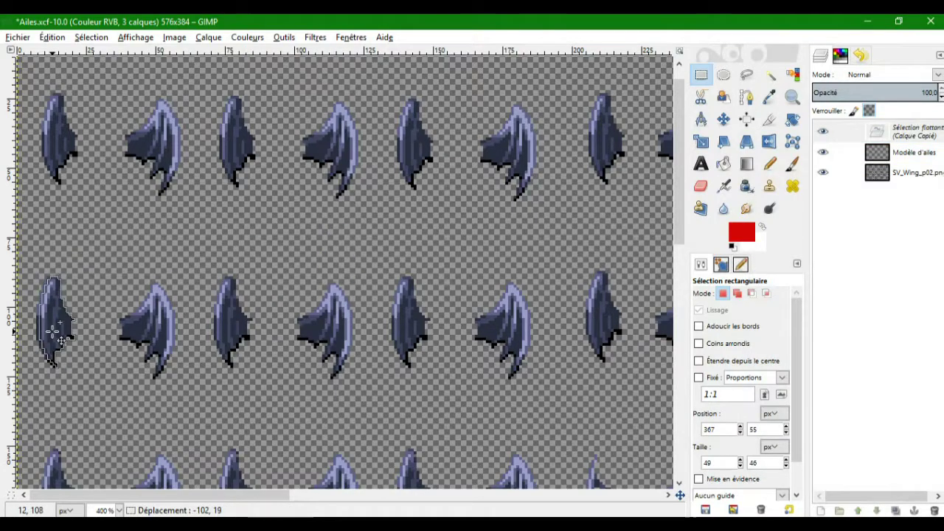
right_click(885, 135)
click(811, 221)
Paste narrow wing copies aligned over the narrow wings in row 3, columns 1 and 2, anchoring each one.
scroll(344, 281, down, 2)
key(ctrl+v)
drag(344, 284, 65, 272)
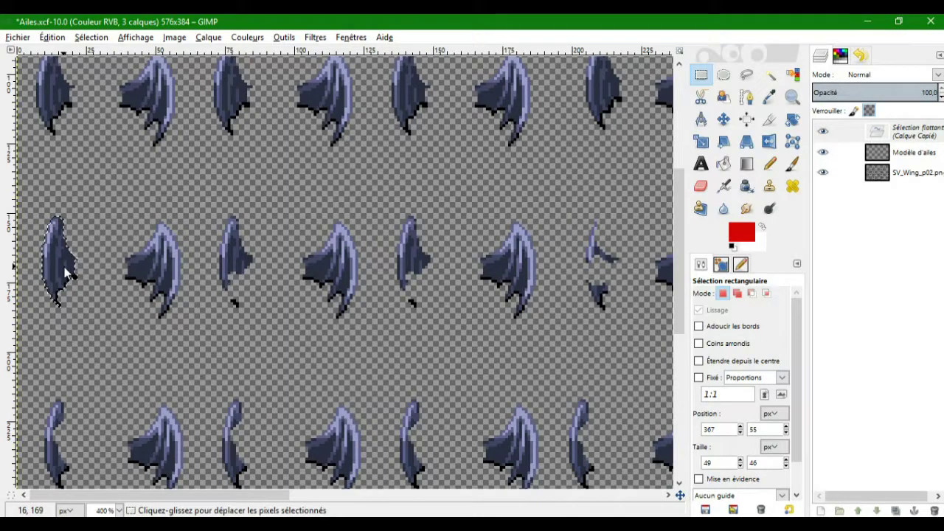
right_click(872, 133)
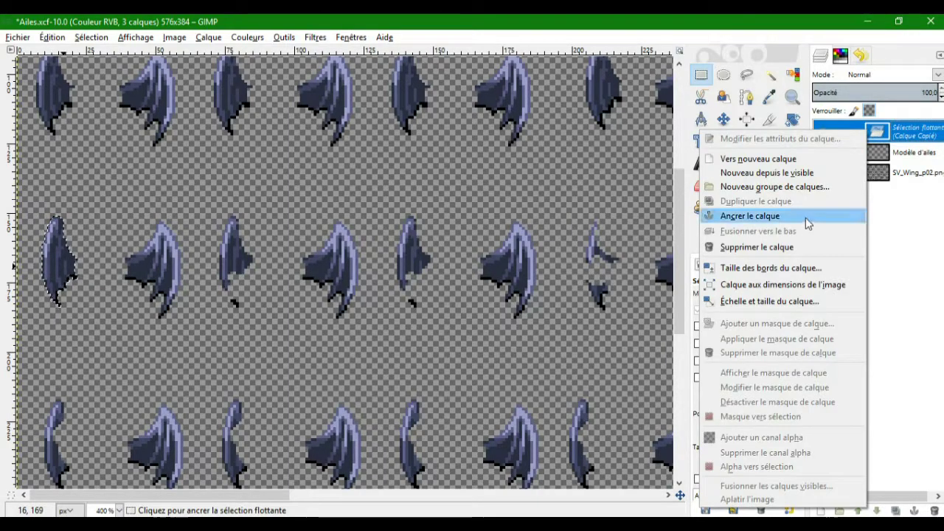
click(760, 213)
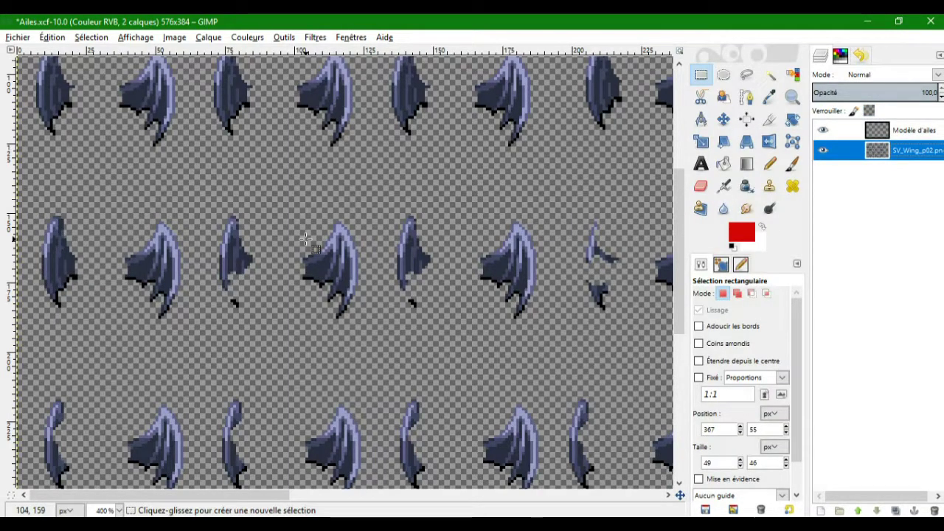
key(ctrl+v)
drag(357, 286, 244, 268)
click(915, 133)
right_click(915, 132)
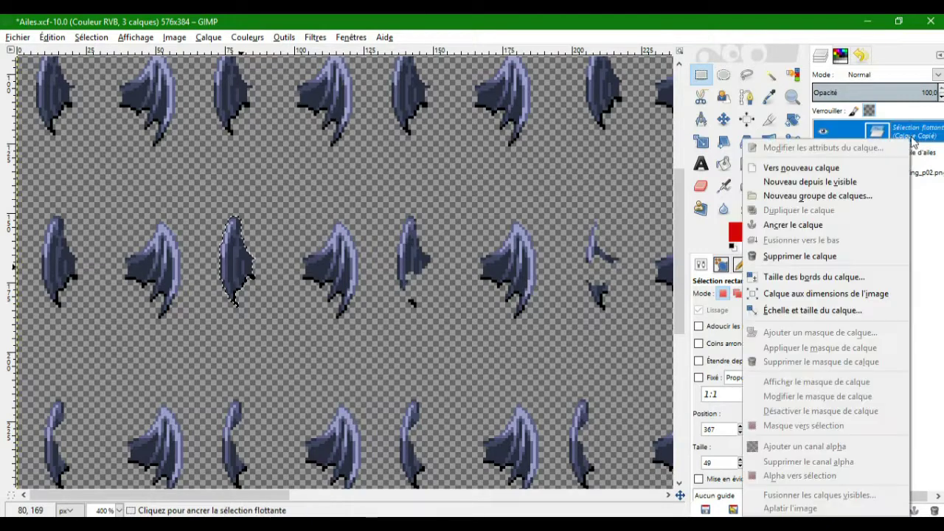
click(841, 221)
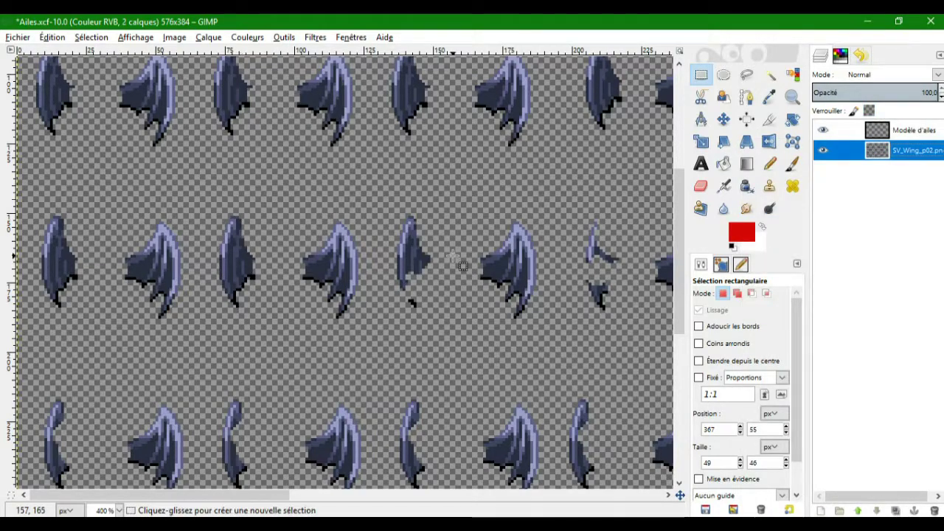
Paste narrow wing copies aligned over the incomplete narrow wings in row 3, columns 3 and 4, anchoring each one.
key(ctrl+v)
drag(336, 274, 415, 271)
click(915, 136)
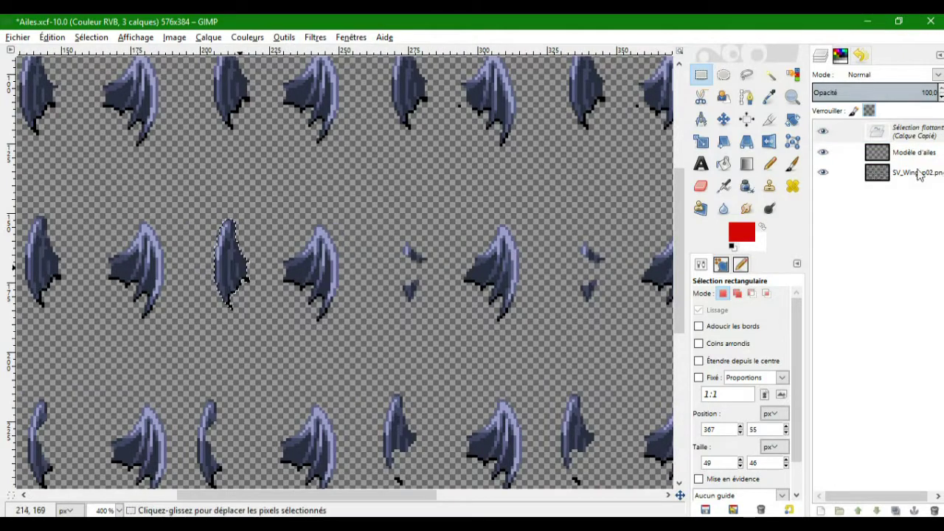
key(ctrl+z)
Paste narrow wing copies aligned over the incomplete narrow wings in row 3, columns 5 and 6, anchoring each one.
key(ctrl+v)
drag(337, 264, 426, 278)
key(ctrl+z)
drag(305, 496, 438, 495)
key(ctrl+v)
drag(351, 278, 268, 282)
right_click(904, 133)
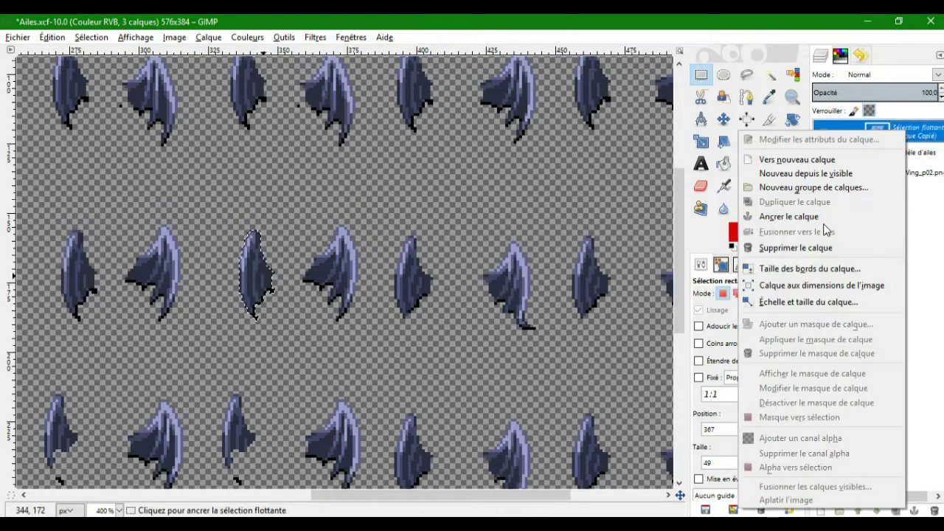
click(827, 218)
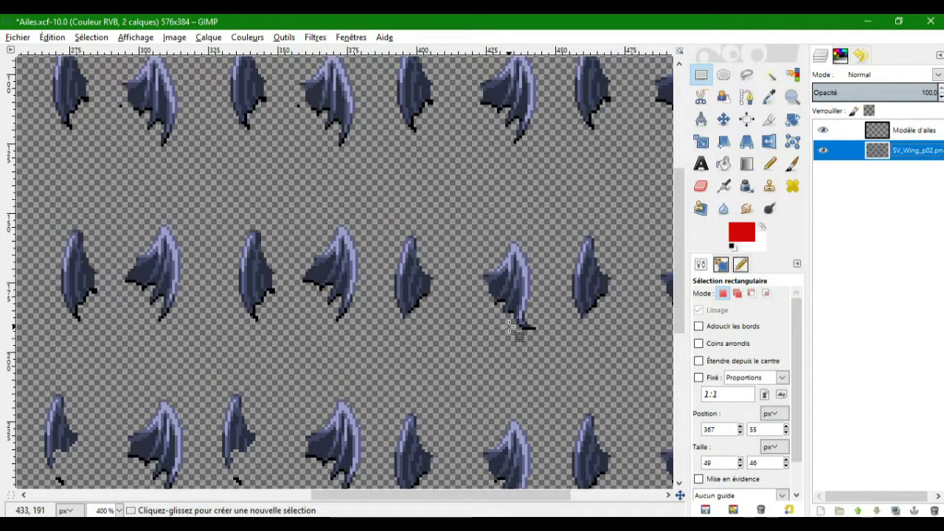
Paste another narrow wing copy, move it to row 4, column 1, align it over the incomplete narrow wing, and anchor it.
key(ctrl+v)
drag(330, 265, 473, 330)
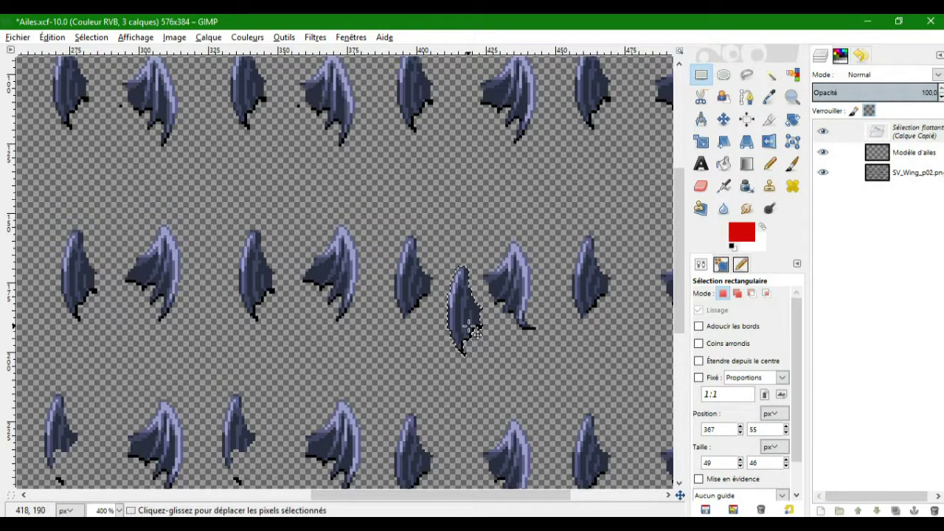
drag(471, 322, 435, 312)
drag(451, 347, 187, 400)
scroll(436, 496, left, 5)
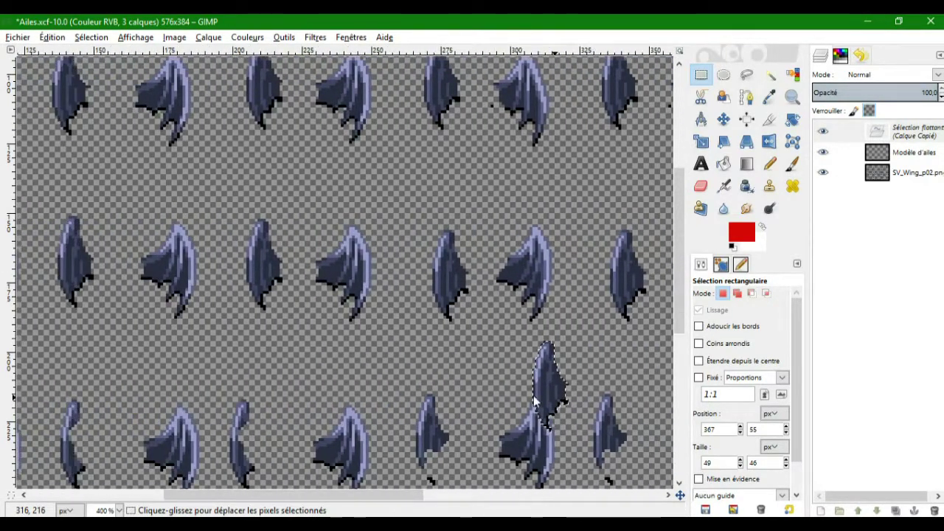
drag(536, 402, 34, 469)
scroll(44, 465, left, 5)
drag(271, 446, 48, 447)
key(ctrl+z)
key(ctrl+z)
key(ctrl+z)
key(ctrl+z)
key(ctrl+z)
key(ctrl+z)
key(ctrl+y)
Place narrow wing copies aligned over the incomplete narrow wings in row 4, columns 2 and 3, anchoring each one.
scroll(314, 322, down, 2)
drag(354, 152, 251, 341)
drag(248, 333, 247, 332)
click(494, 270)
key(ctrl+v)
drag(328, 275, 417, 341)
right_click(863, 131)
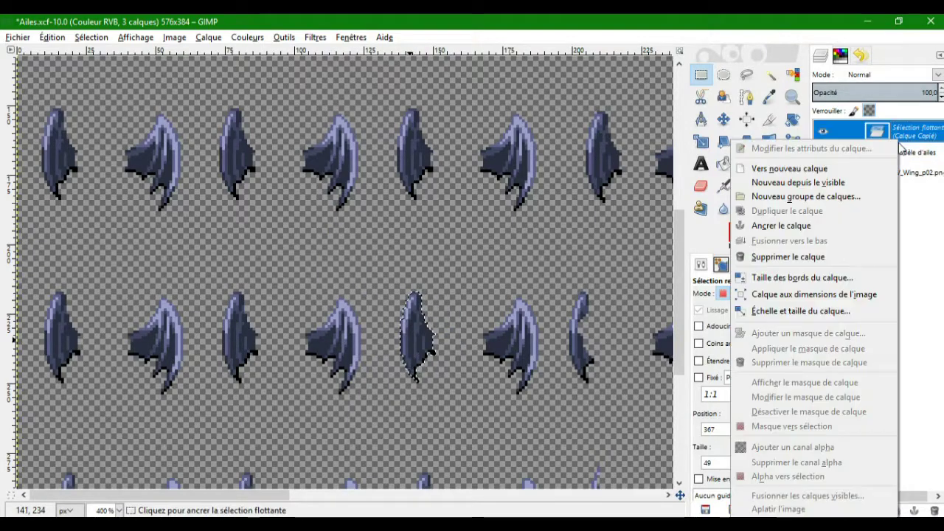
click(782, 240)
Paste narrow wing copies aligned over the incomplete narrow wings in row 4, columns 4 and 5, anchoring each one.
key(ctrl+v)
drag(340, 284, 593, 353)
right_click(863, 131)
click(786, 219)
drag(254, 496, 456, 511)
key(ctrl+v)
drag(339, 265, 260, 332)
right_click(869, 160)
click(792, 236)
Paste a narrow wing copy, align it over the incomplete narrow wing in row 4, column 6, and anchor it.
key(ctrl+v)
drag(341, 272, 434, 338)
right_click(863, 131)
click(797, 232)
Paste narrow wing copies aligned over the incomplete narrow wings in row 5, columns 6 and 5, anchoring each one.
scroll(413, 389, right, 5)
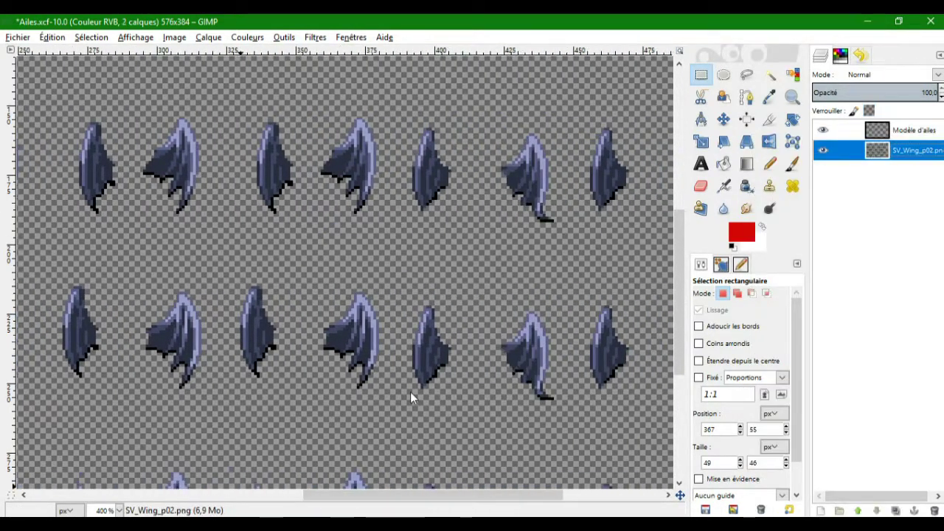
key(ctrl+v)
drag(344, 279, 273, 321)
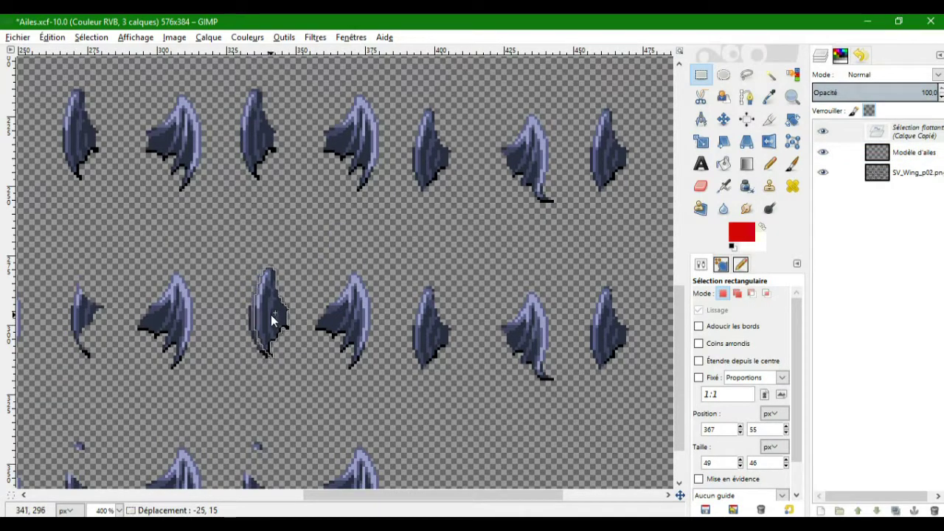
key(ctrl+h)
drag(402, 494, 225, 491)
key(ctrl+v)
drag(328, 275, 544, 317)
right_click(869, 131)
click(799, 225)
Paste a narrow wing copy, align it over the narrow wing in row 5, column 4, and anchor it.
key(ctrl+v)
drag(336, 275, 369, 314)
right_click(869, 131)
click(799, 225)
Paste a narrow wing copy, move it over the incomplete narrow wing in row 6, column 4, and anchor it.
key(ctrl+v)
drag(339, 272, 254, 407)
scroll(391, 494, left, 5)
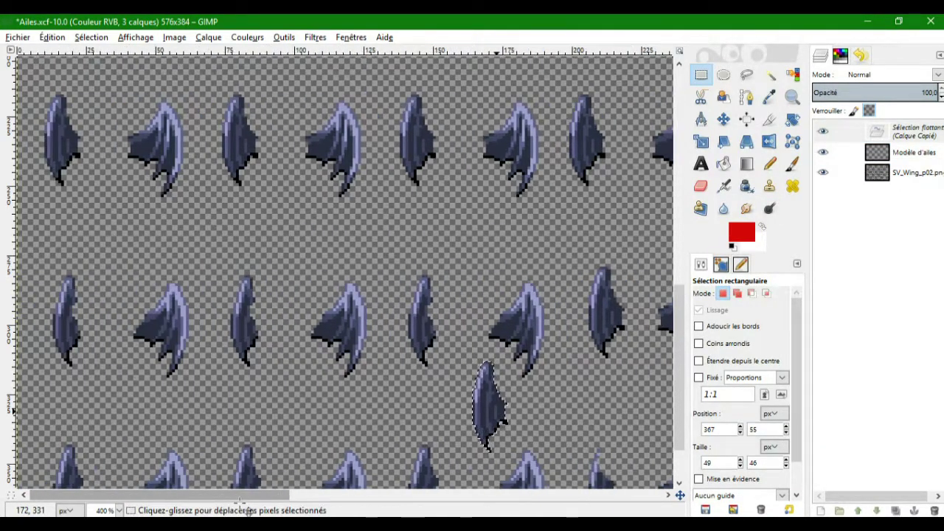
drag(496, 418, 339, 428)
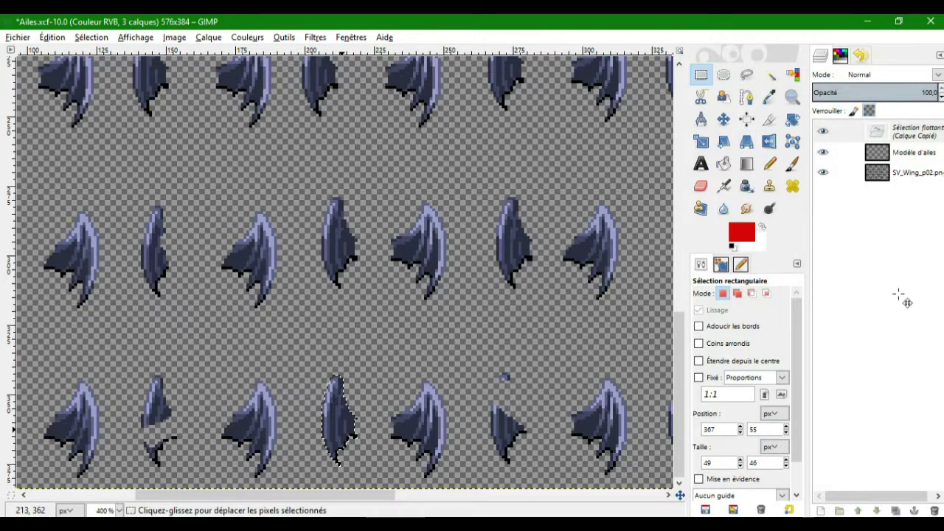
right_click(928, 144)
key(Escape)
Place narrow wing copies aligned over the incomplete narrow wings in row 6, columns 5 and 6, anchoring each one.
drag(340, 424, 516, 422)
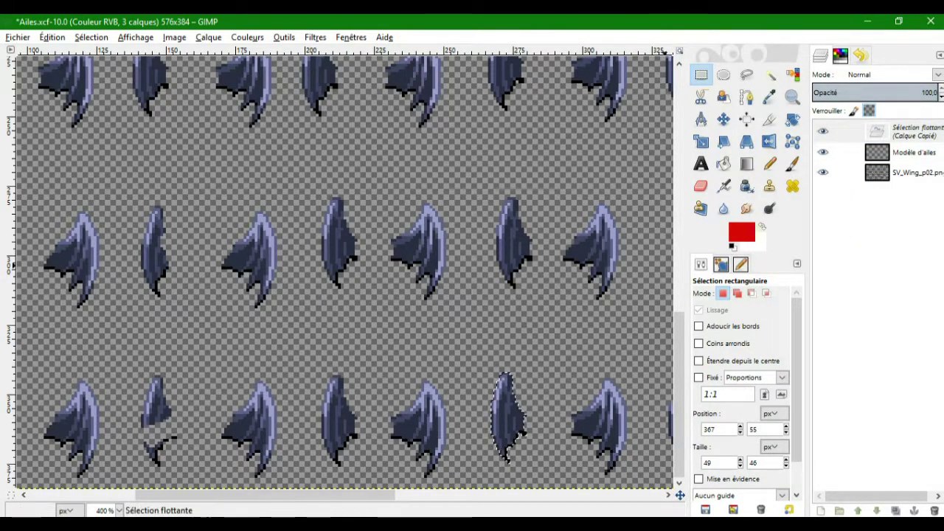
right_click(873, 264)
click(746, 211)
scroll(275, 350, right, 5)
key(ctrl+v)
drag(276, 350, 237, 416)
right_click(908, 129)
click(797, 219)
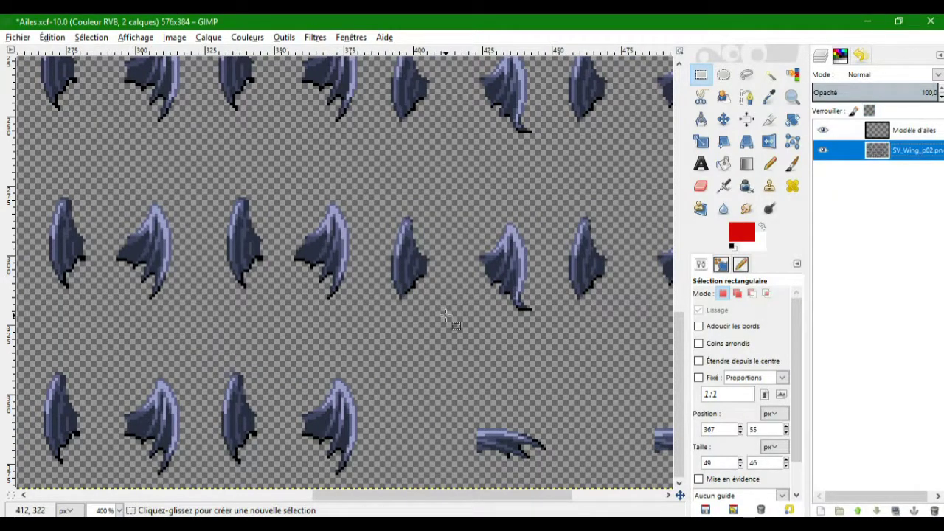
Save the current wing edits to Ailes.xcf.
click(19, 37)
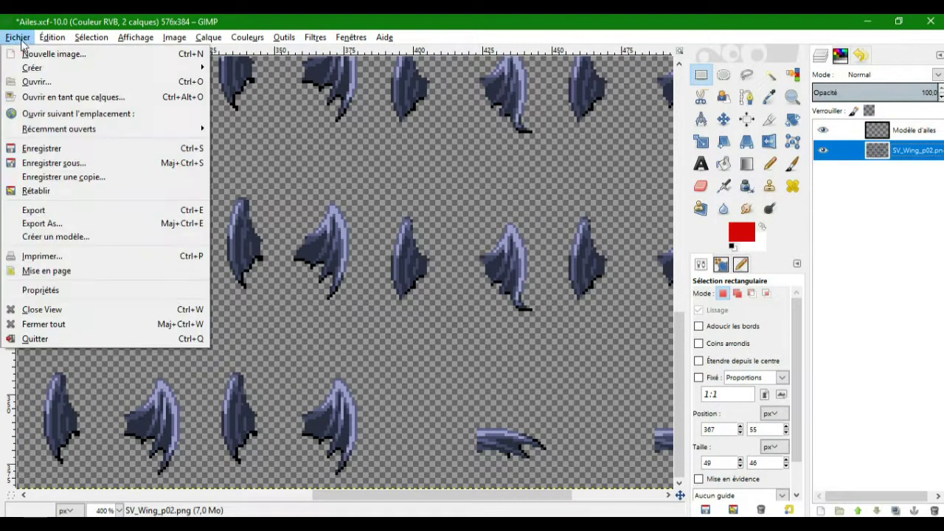
click(42, 148)
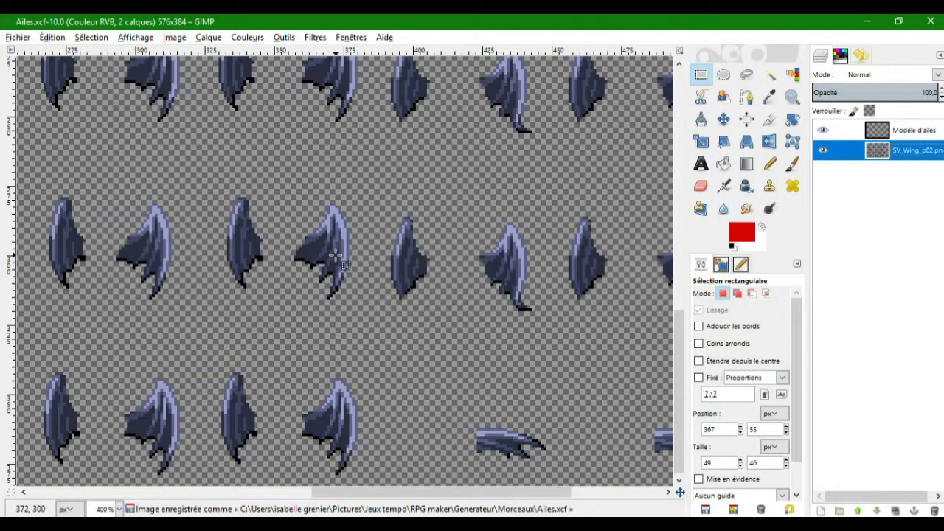
Copy the narrow wing in row 5, column 2, and paste it over the narrow wing in row 5, column 7.
scroll(560, 292, down, 2)
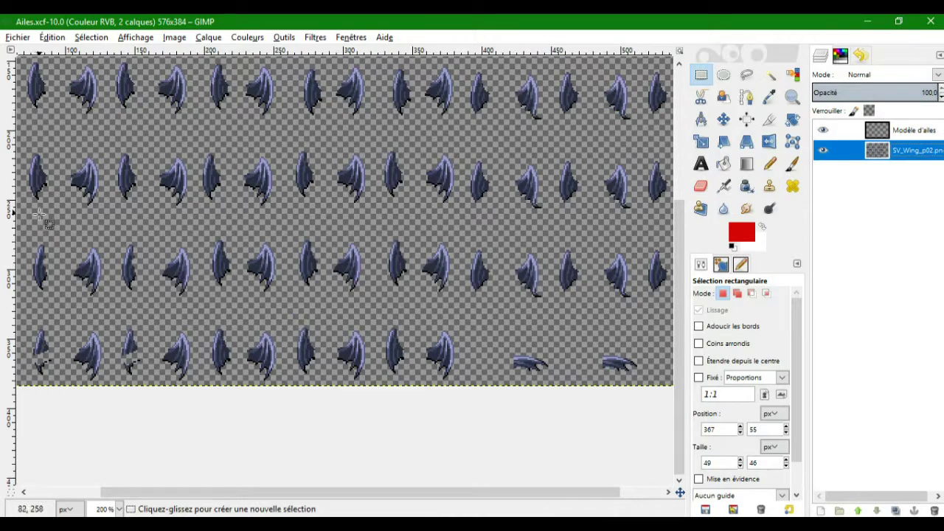
drag(27, 245, 62, 297)
drag(28, 236, 74, 307)
key(ctrl+c)
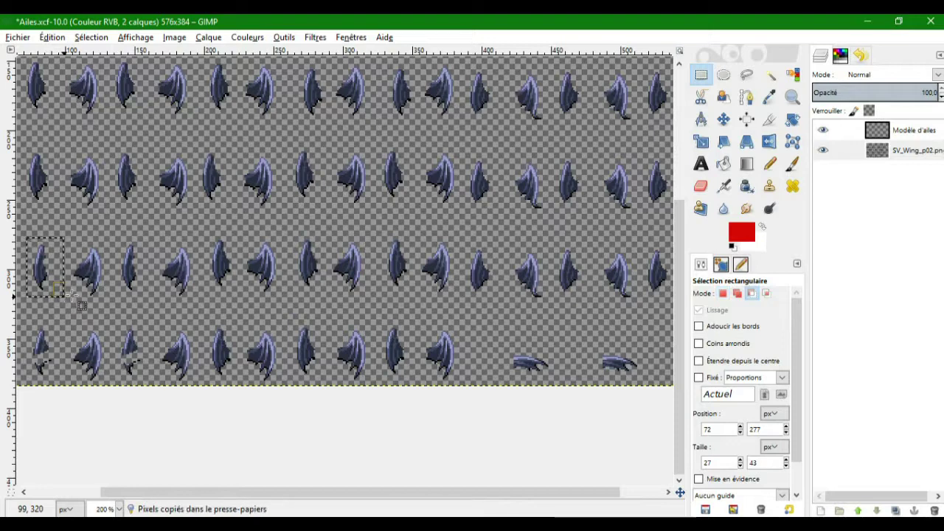
key(ctrl+v)
drag(43, 271, 479, 274)
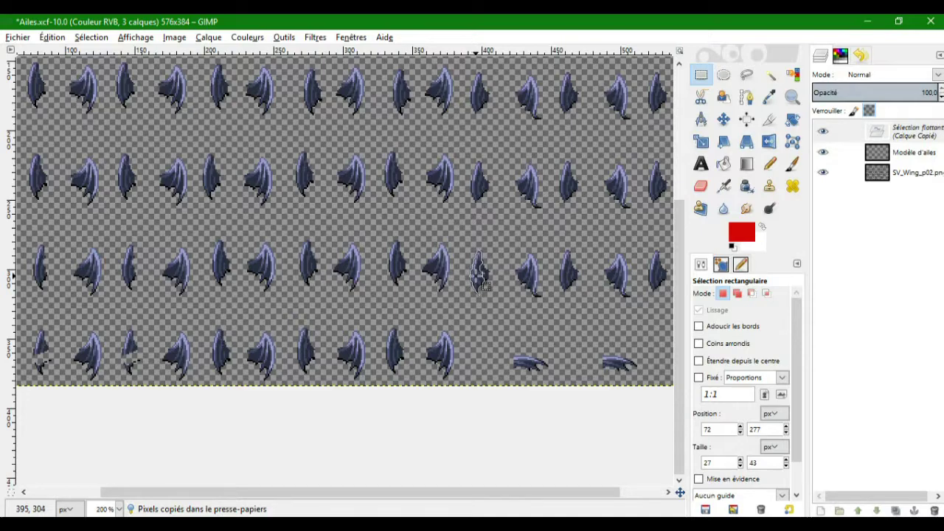
Check the pasted wing's alignment over the narrow wing in row 5, column 7, and anchor the floating selection.
scroll(478, 280, up, 4)
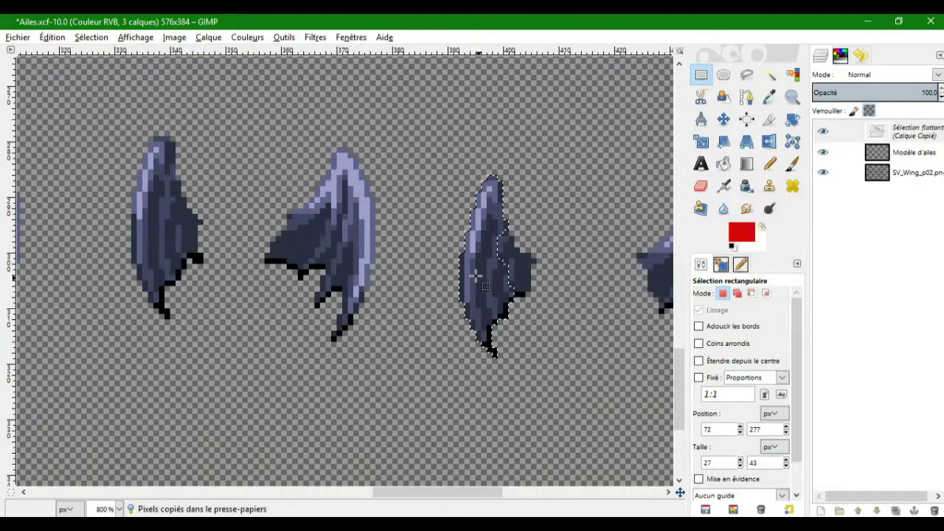
right_click(485, 281)
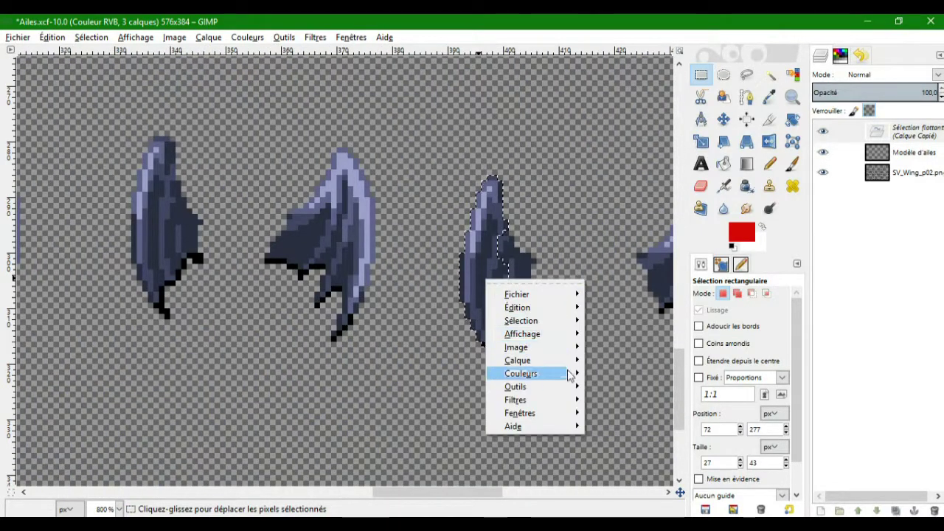
click(476, 264)
mouse_move(476, 264)
mouse_down()
mouse_move(544, 297)
mouse_move(481, 282)
mouse_move(481, 271)
mouse_up()
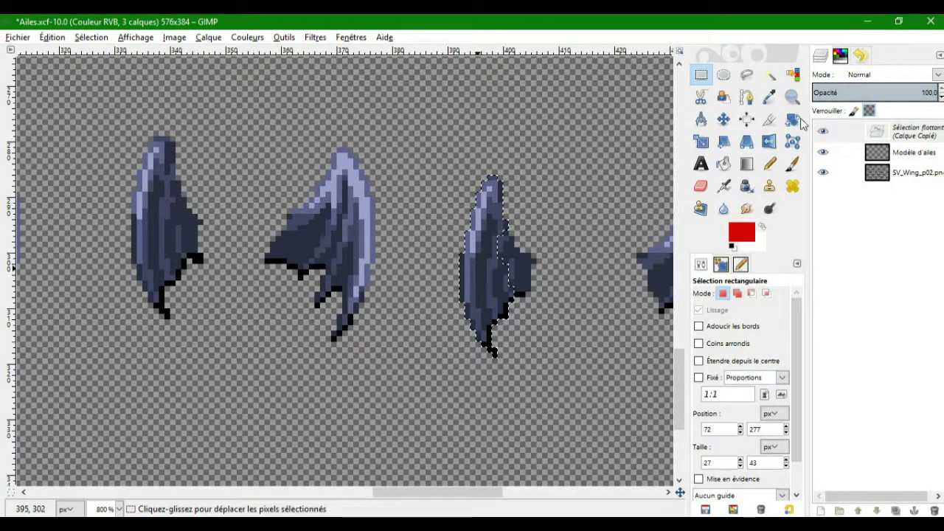
click(826, 133)
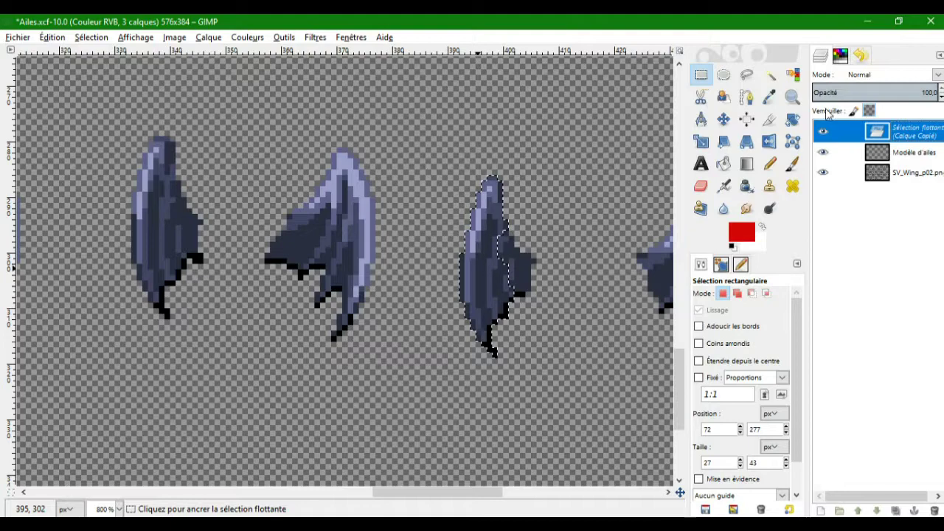
right_click(920, 144)
click(792, 218)
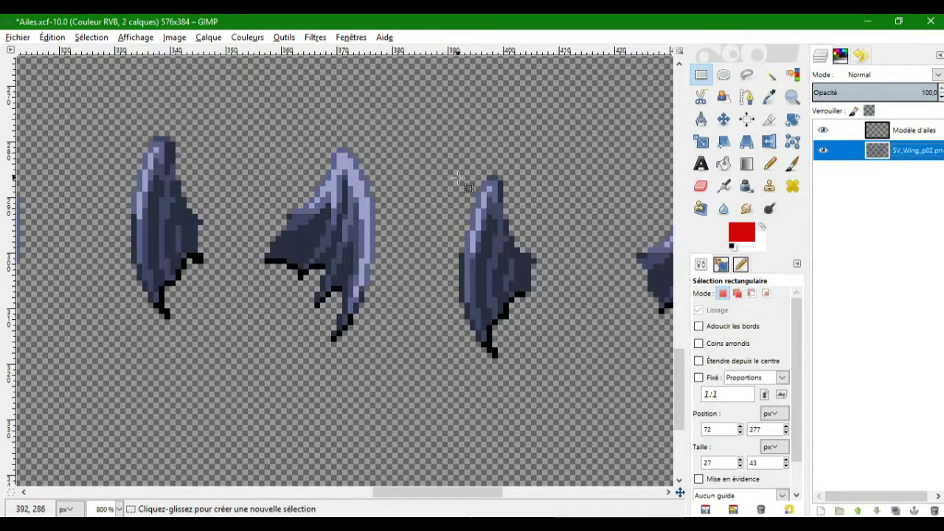
Copy the completed narrow wing in row 5, column 7, and place copies over those in columns 8 and 9, anchoring each one.
drag(448, 163, 564, 388)
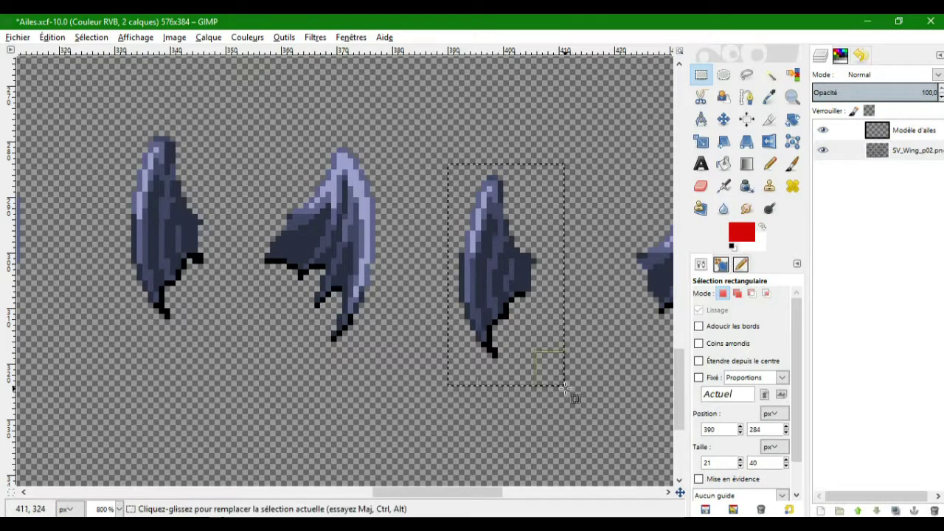
key(ctrl+c)
key(ctrl+v)
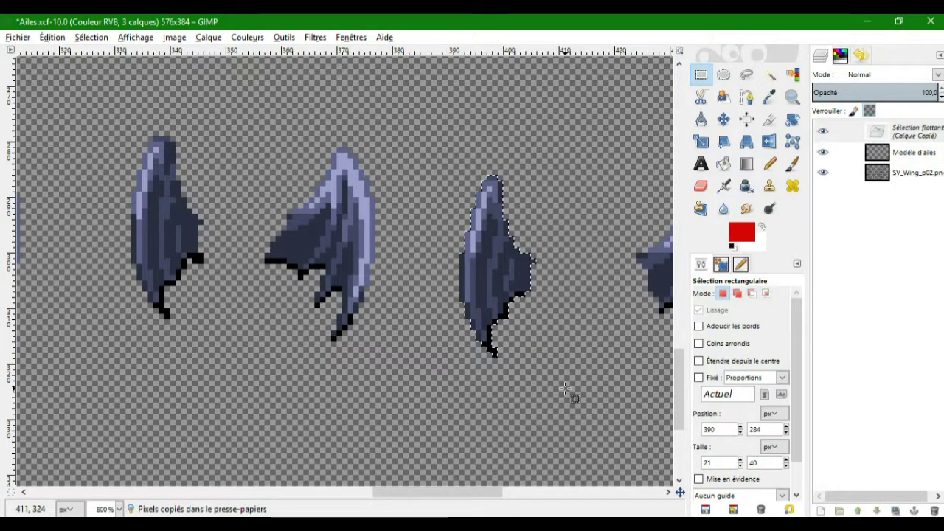
scroll(565, 388, down, 2)
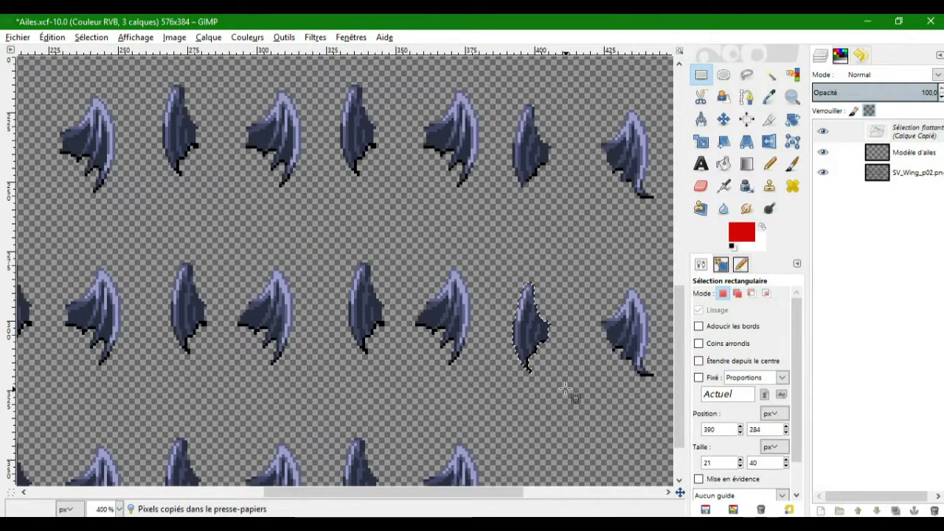
scroll(671, 359, down, 2)
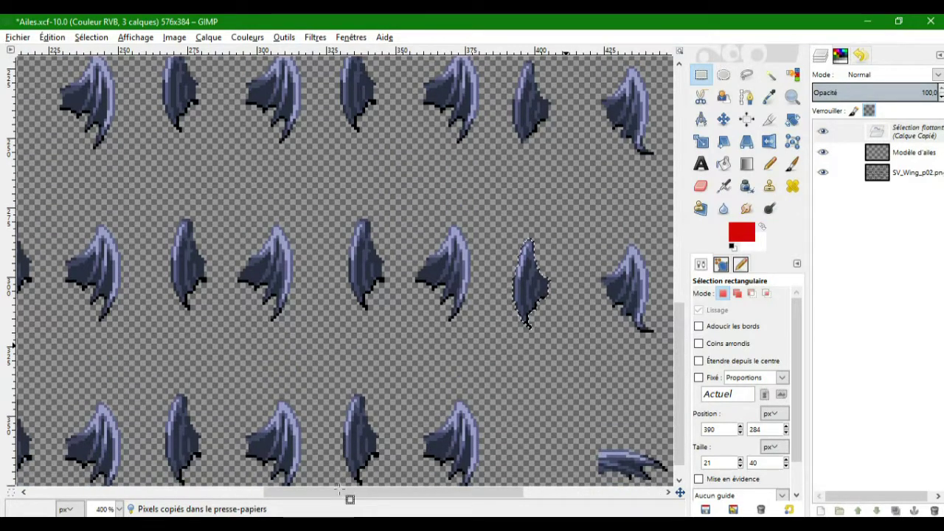
scroll(342, 491, right, 10)
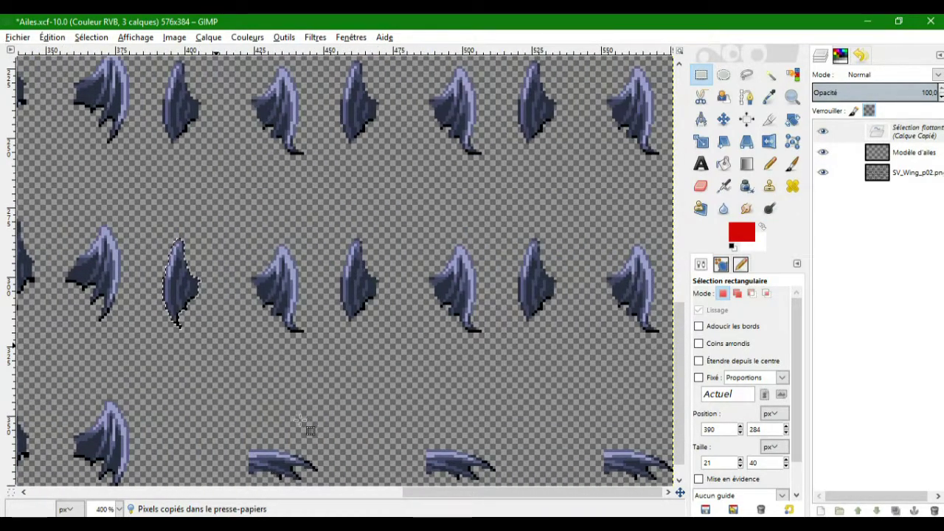
drag(176, 282, 354, 288)
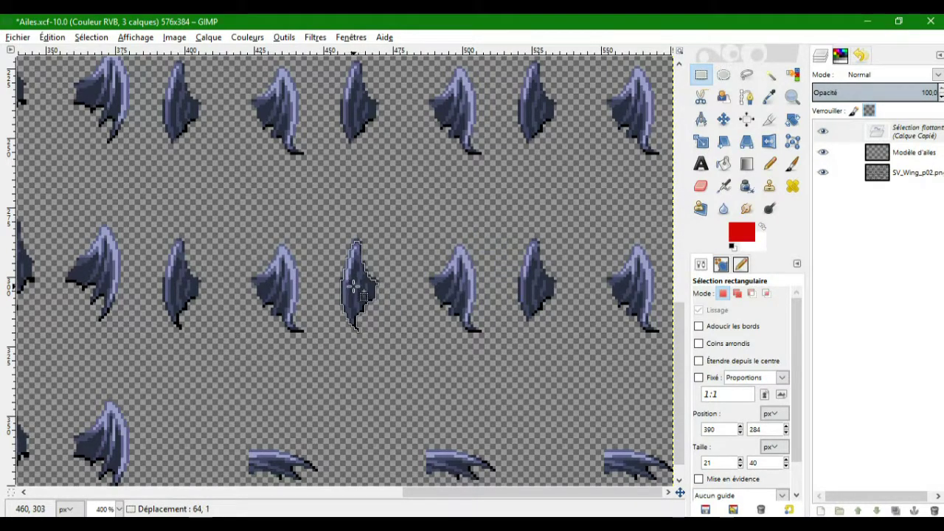
key(ctrl+h)
drag(354, 284, 546, 289)
key(ctrl+h)
scroll(683, 295, down, 3)
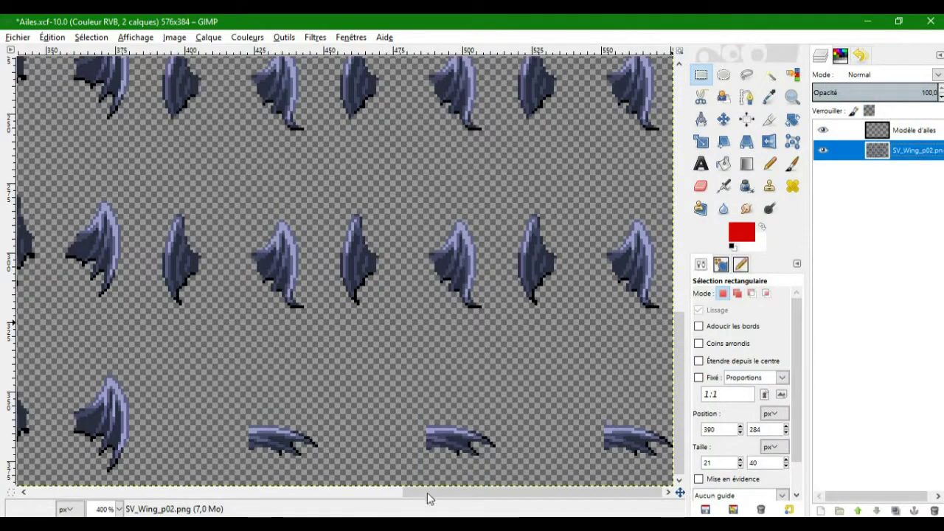
Place completed narrow wing copies over the incomplete narrow wings in columns 7 to 9 of the rows above row 5, anchoring each one.
drag(367, 222, 171, 225)
right_click(869, 137)
key(Escape)
scroll(674, 236, up, 3)
drag(189, 317, 369, 319)
right_click(875, 132)
key(Escape)
click(475, 229)
key(ctrl+z)
drag(336, 267, 348, 219)
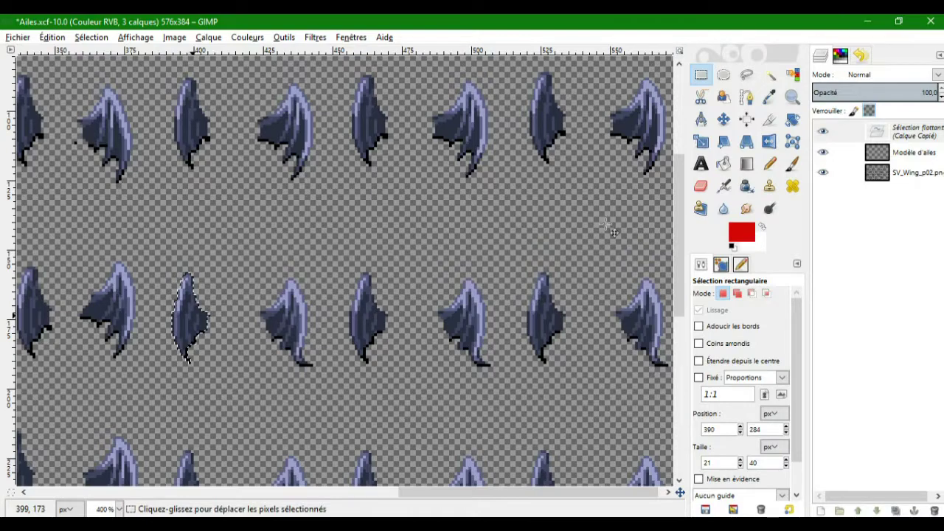
click(659, 257)
Paste completed narrow wing copies aligned over the incomplete narrow wings in row 5, columns 1 to 3, anchoring each one.
scroll(659, 257, left, 15)
key(ctrl+v)
drag(342, 285, 76, 268)
right_click(922, 140)
key(Escape)
key(ctrl+z)
drag(339, 258, 263, 249)
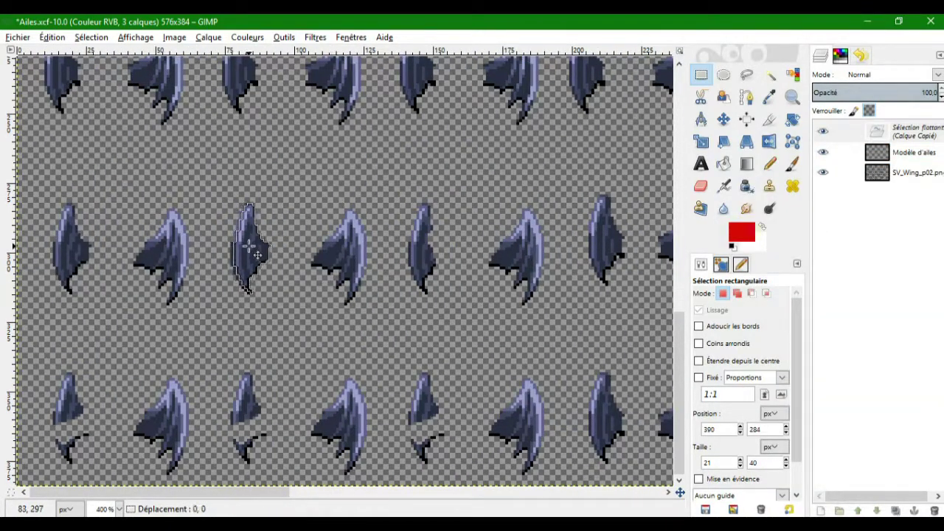
right_click(875, 141)
key(Escape)
right_click(860, 148)
click(760, 229)
Paste completed narrow wing copies aligned over the broken narrow wings in row 6, columns 1 to 3, anchoring each one.
key(ctrl+v)
drag(472, 391, 82, 427)
right_click(875, 133)
key(Escape)
right_click(882, 133)
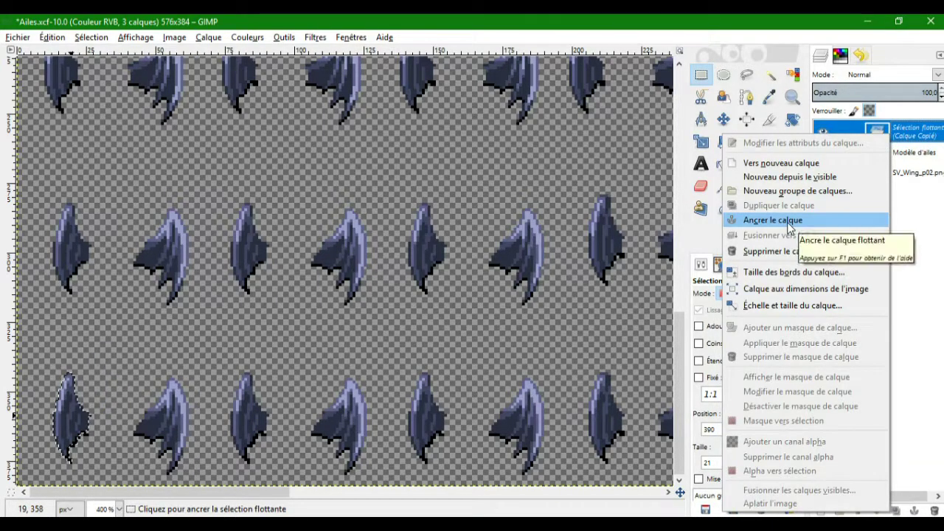
click(789, 227)
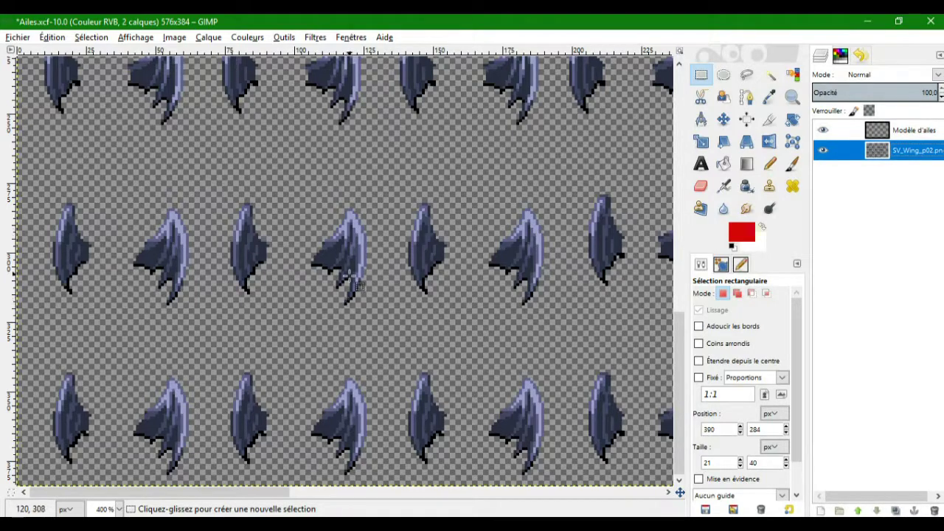
Review the whole sprite sheet and save the completed narrow wings to Ailes.xcf.
ctrl+scroll(350, 279, down, 4)
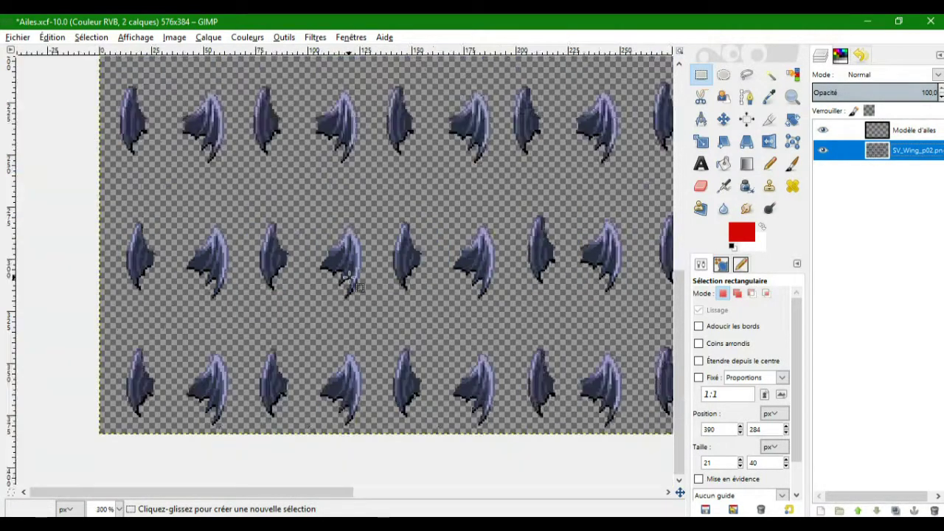
ctrl+scroll(350, 279, up, 1)
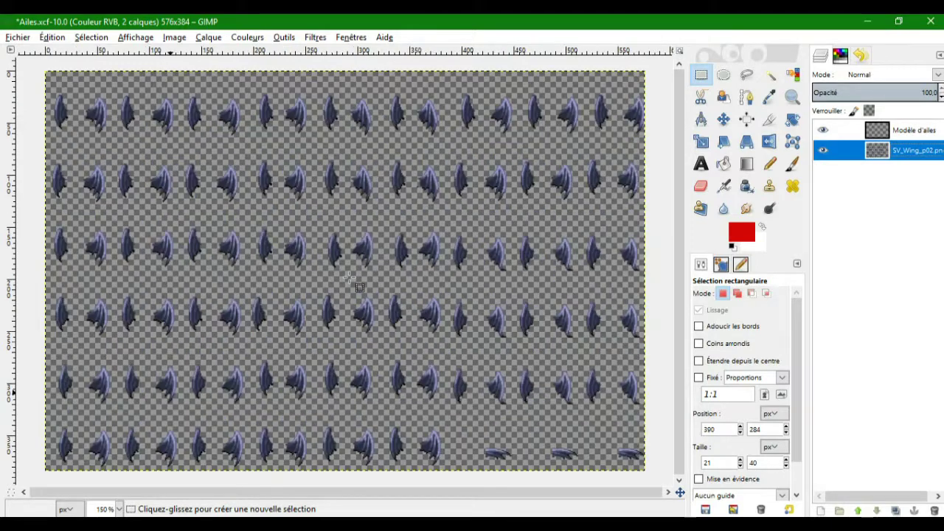
click(17, 37)
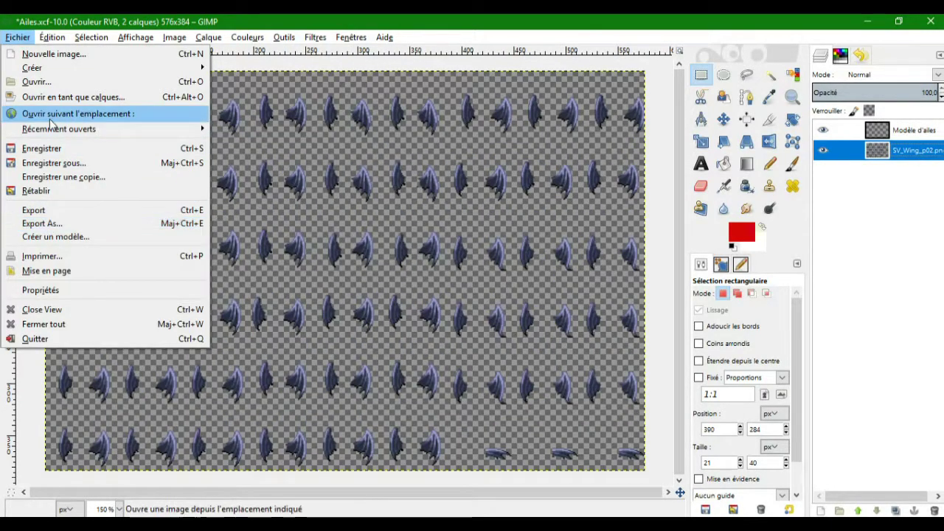
click(44, 148)
Export the sprite sheet as SV_Wing_p03.png in the Morceaux folder, replacing the existing file.
click(18, 37)
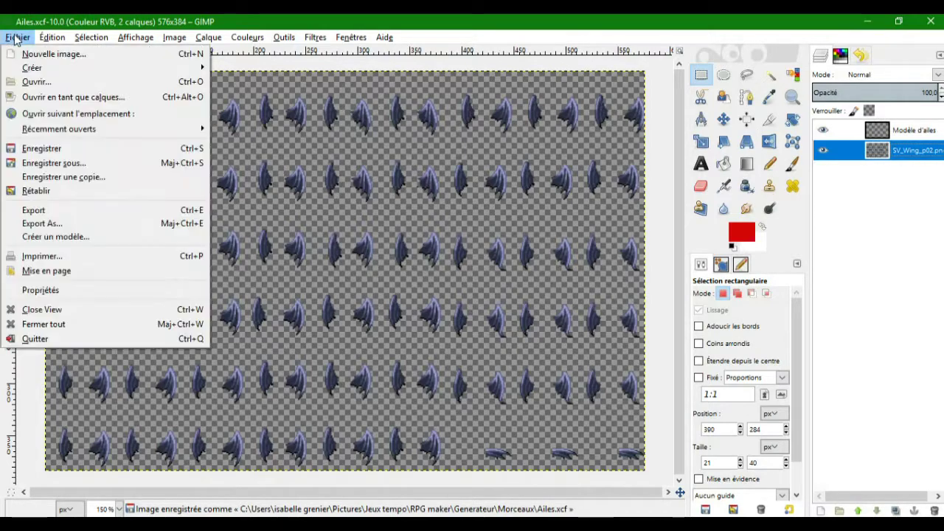
click(33, 211)
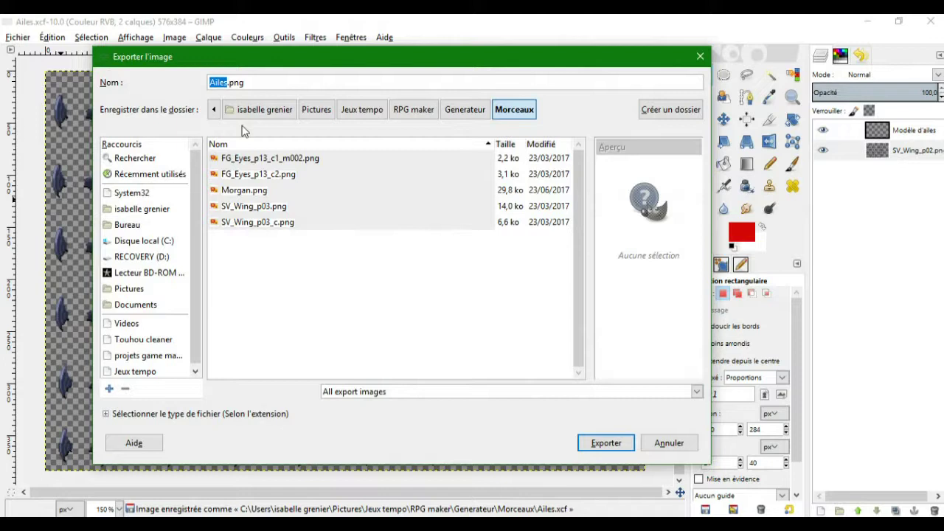
click(219, 209)
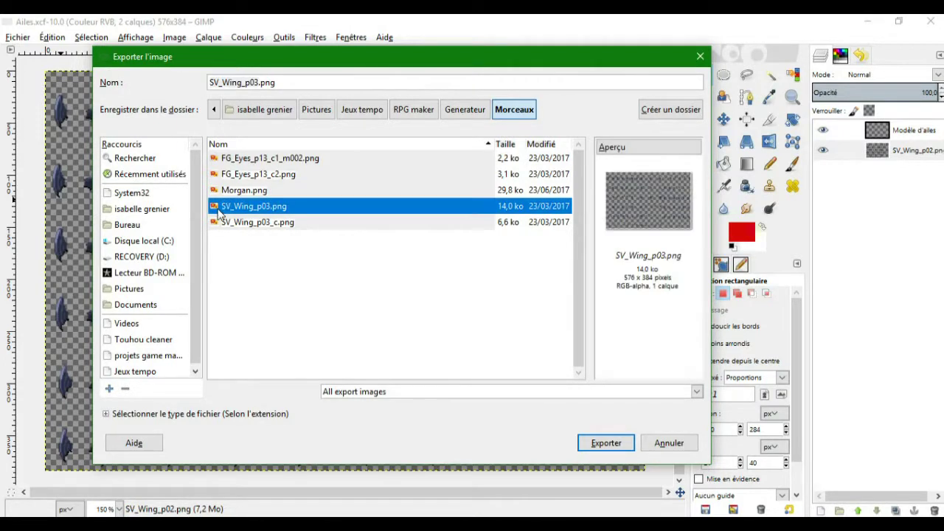
click(590, 447)
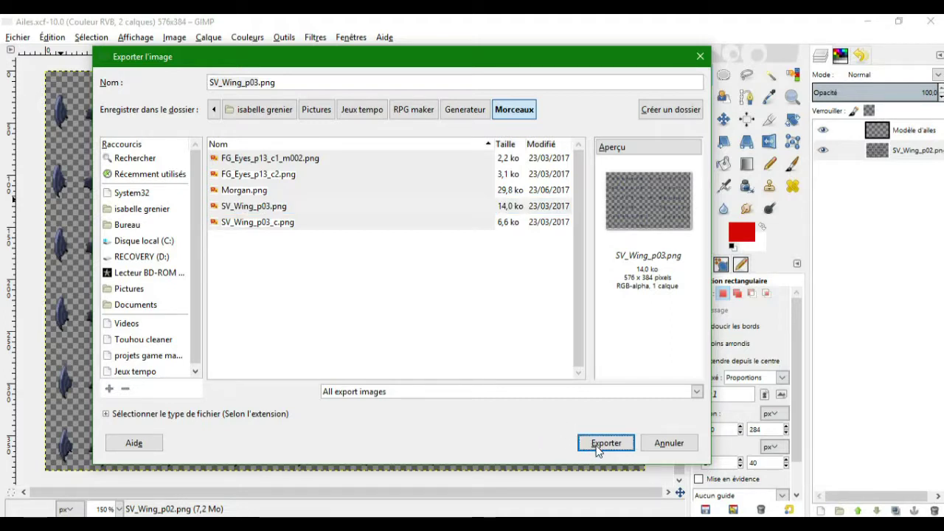
click(597, 449)
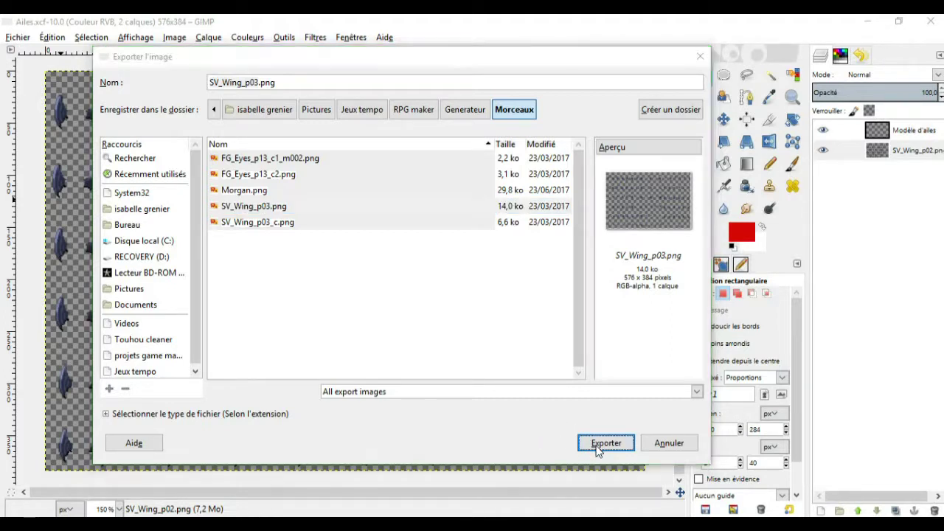
click(443, 325)
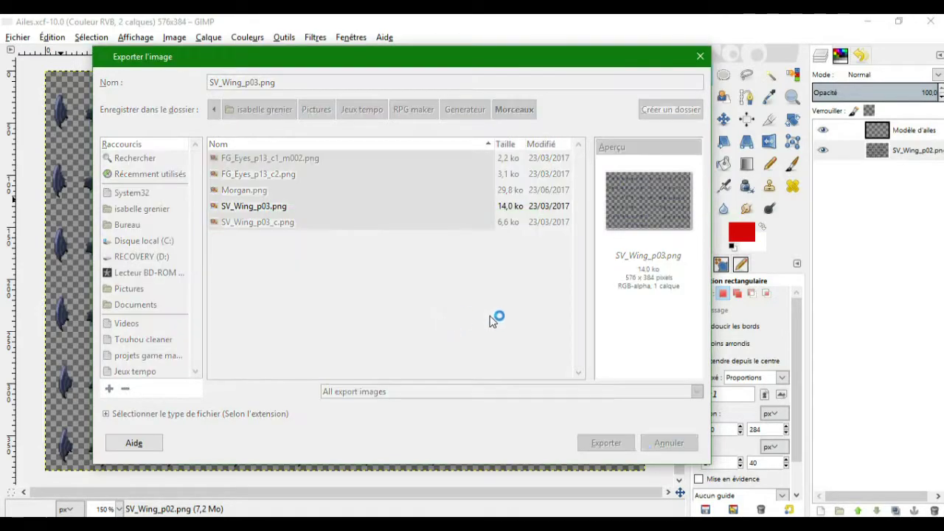
click(478, 405)
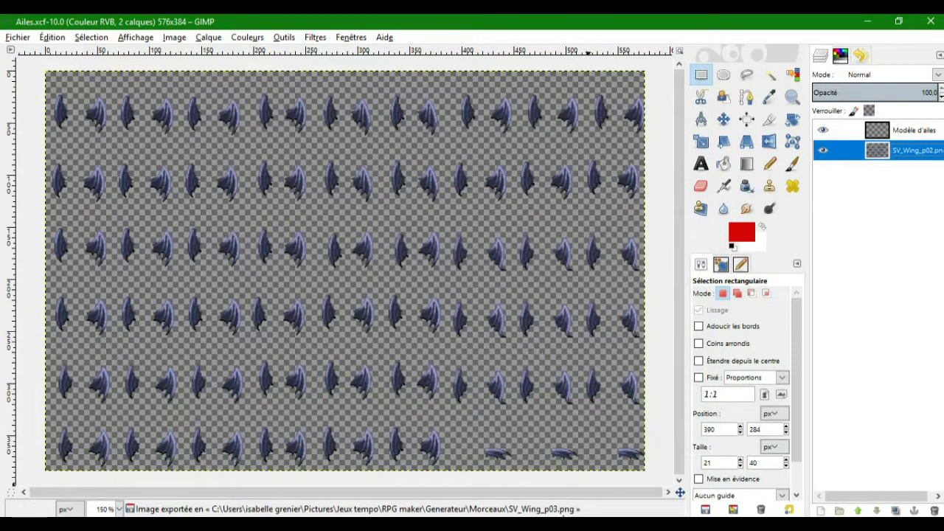
Switch to the Morceaux folder in File Explorer and copy SV_Wing_p03.png.
mouse_move(401, 525)
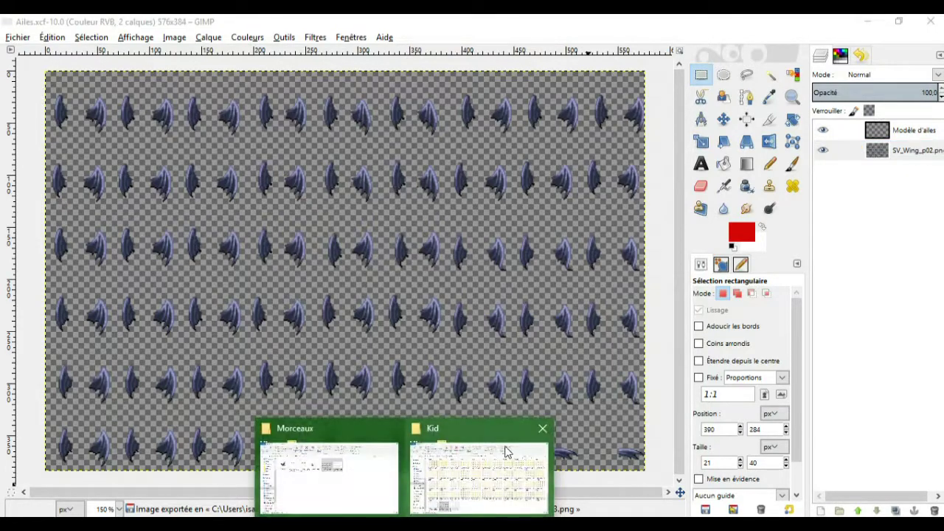
click(370, 463)
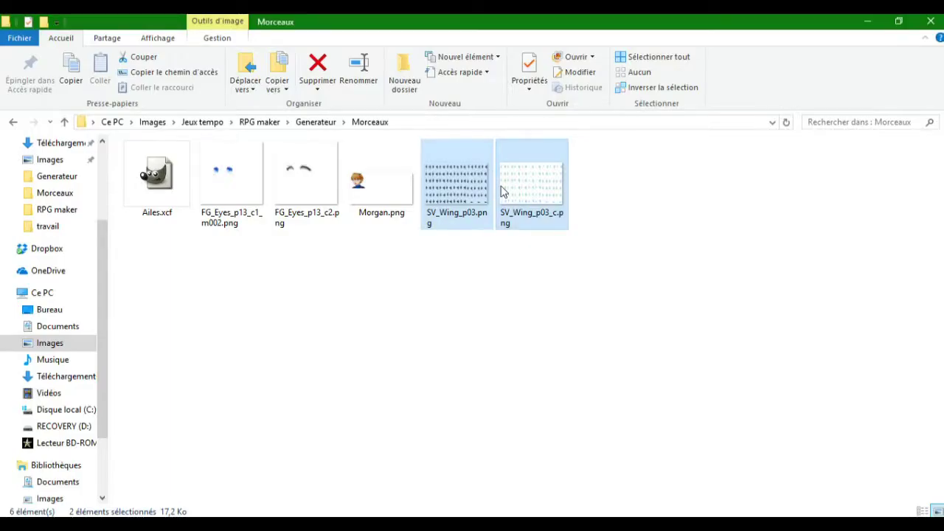
click(451, 205)
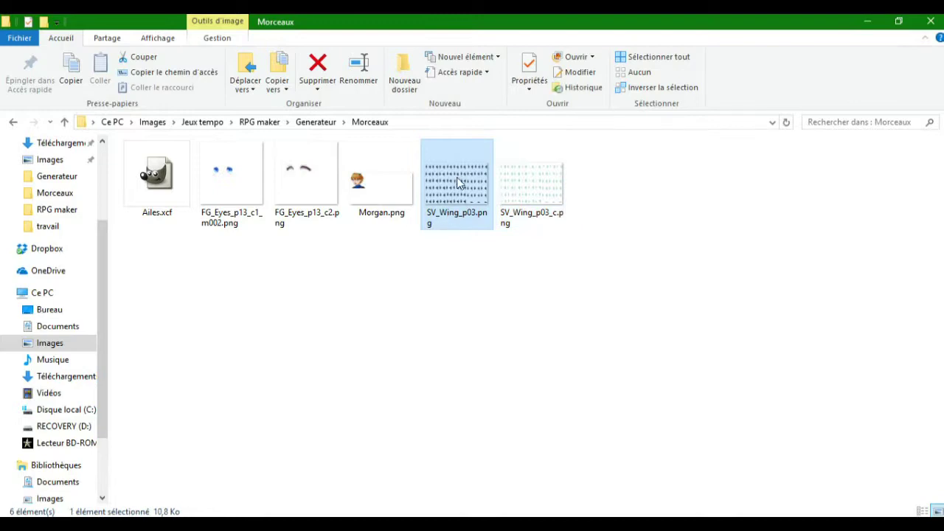
key(ctrl+c)
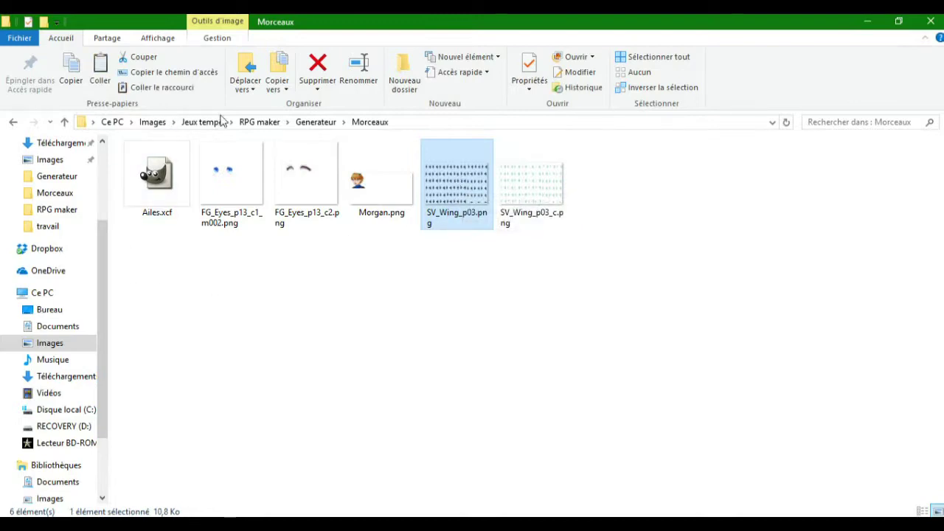
Show the Kid folder in a smaller window beside Morceaux and move SV_Wing_p03.png into the Kid folder.
mouse_move(472, 517)
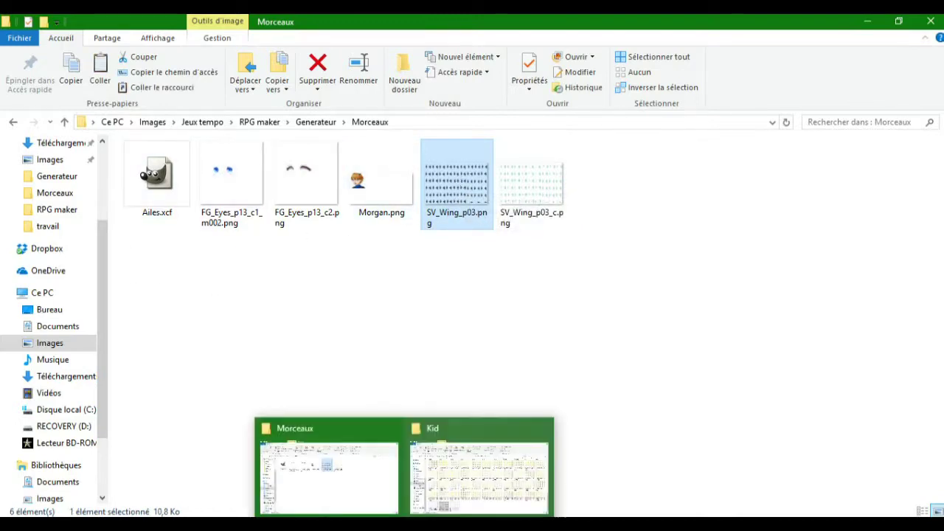
click(483, 468)
click(898, 20)
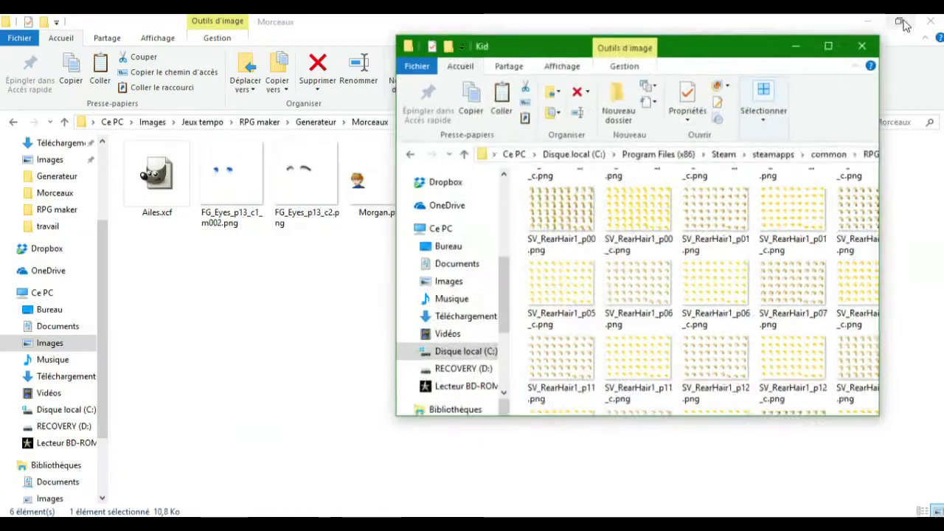
drag(737, 74, 820, 160)
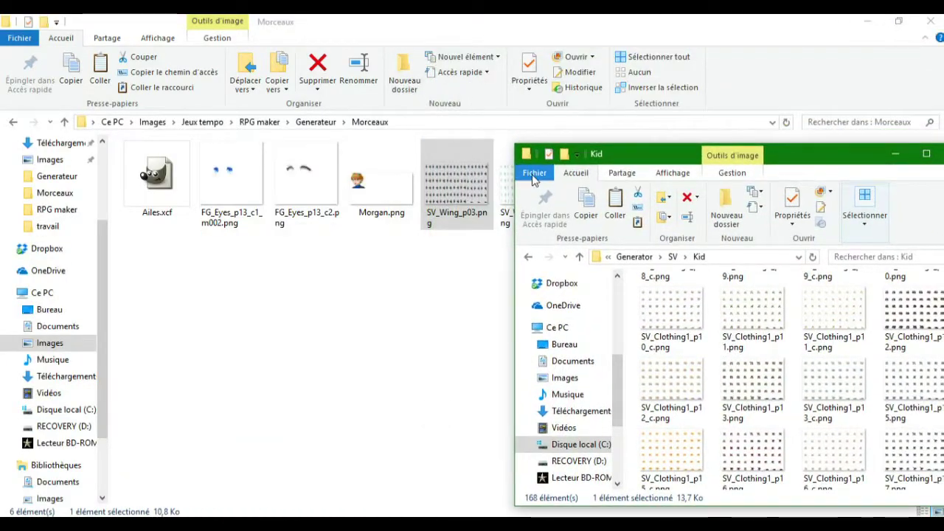
drag(451, 187, 712, 419)
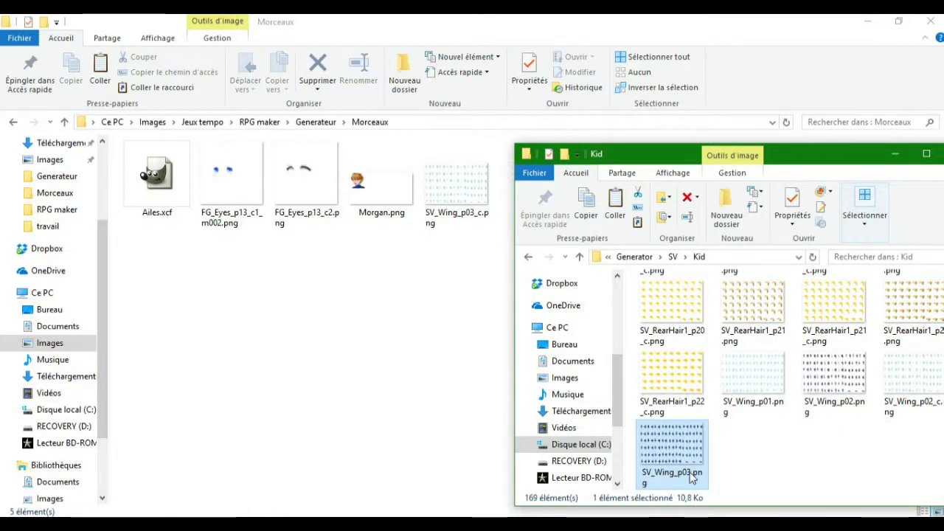
Delete the old SV_Wing_p02.png from the Kid folder and rename SV_Wing_p03.png as SV_Wing_p02.png.
click(852, 375)
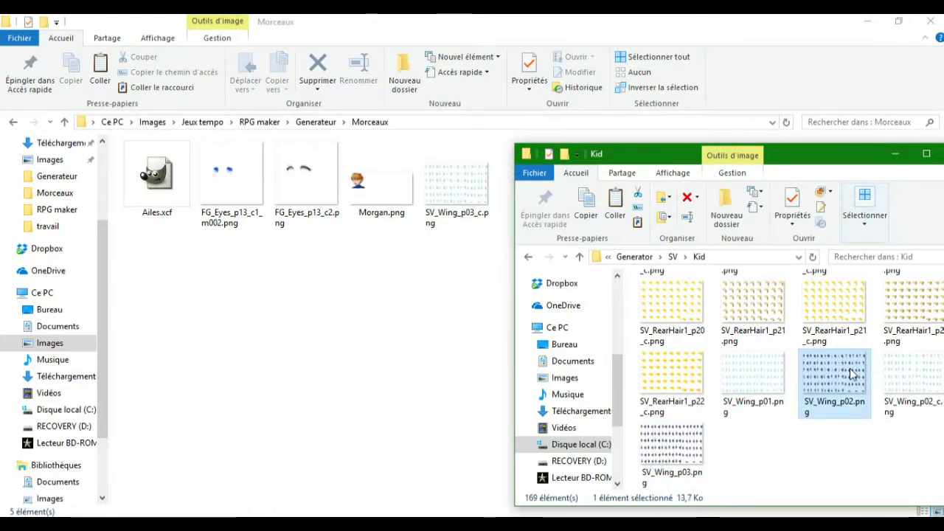
key(Delete)
right_click(932, 483)
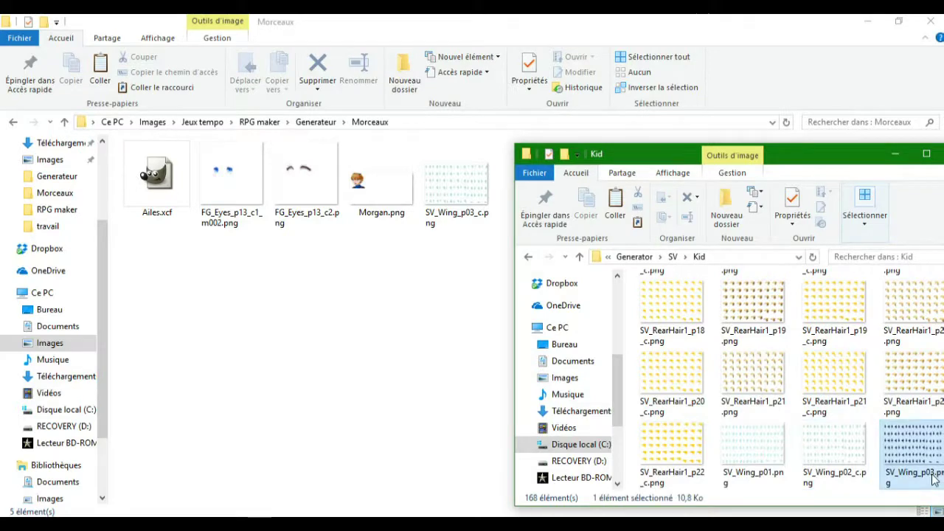
click(931, 481)
key(Right)
key(BackSpace)
text(2)
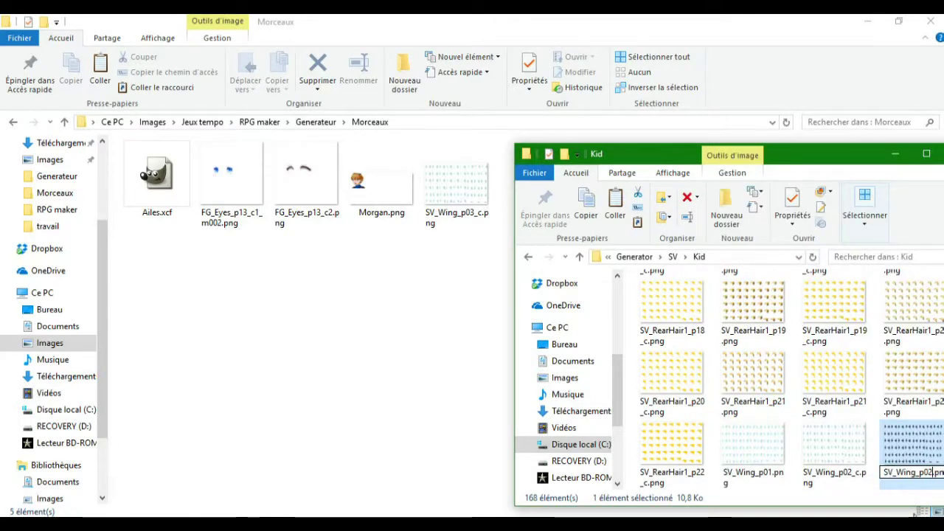
key(Return)
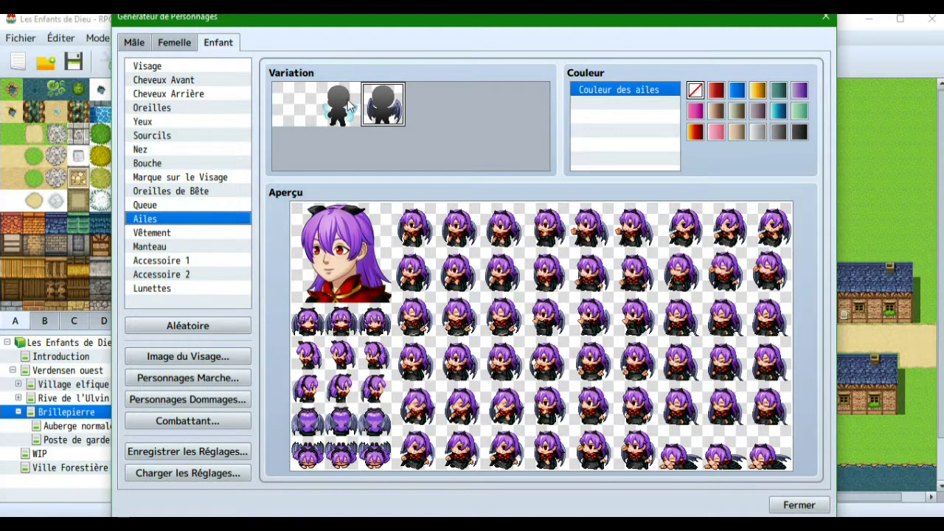
In the RPG Maker character generator, preview the child's bat wings in red and in the red-to-yellow gradient.
click(350, 106)
click(379, 103)
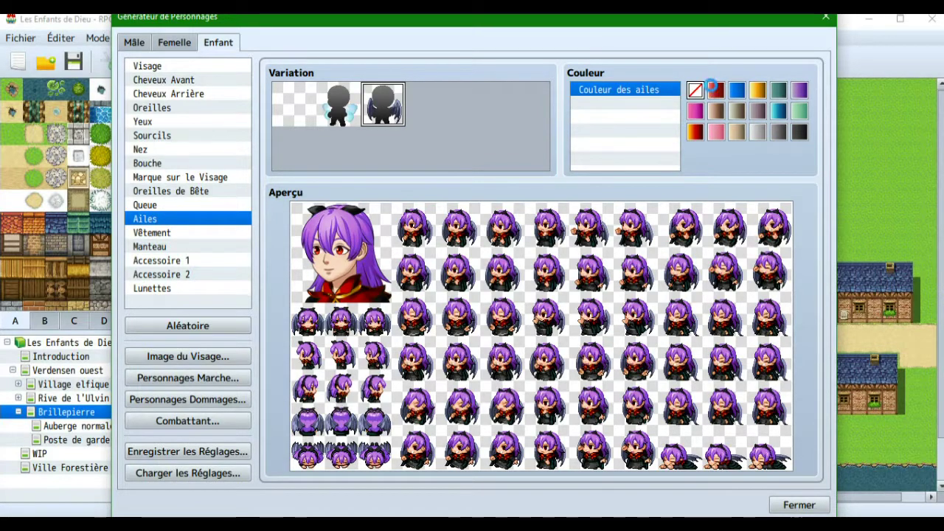
click(715, 90)
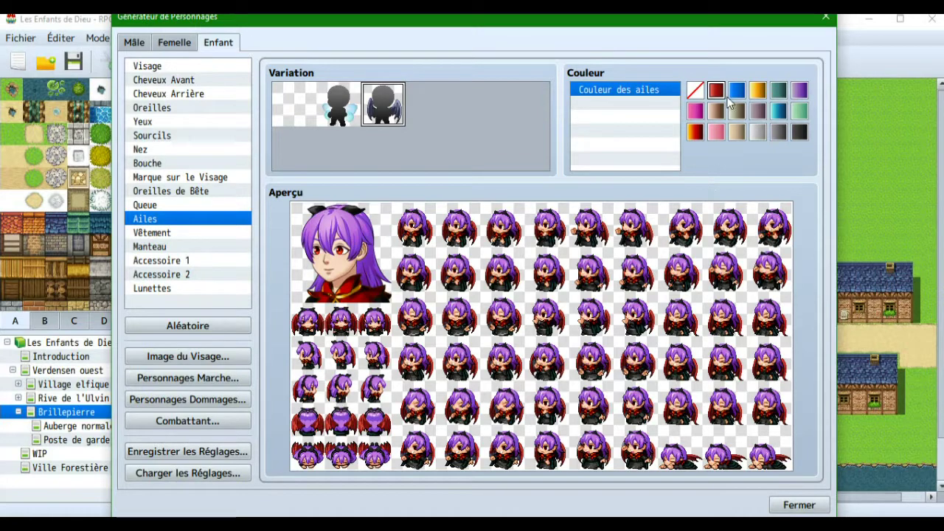
click(781, 116)
click(695, 132)
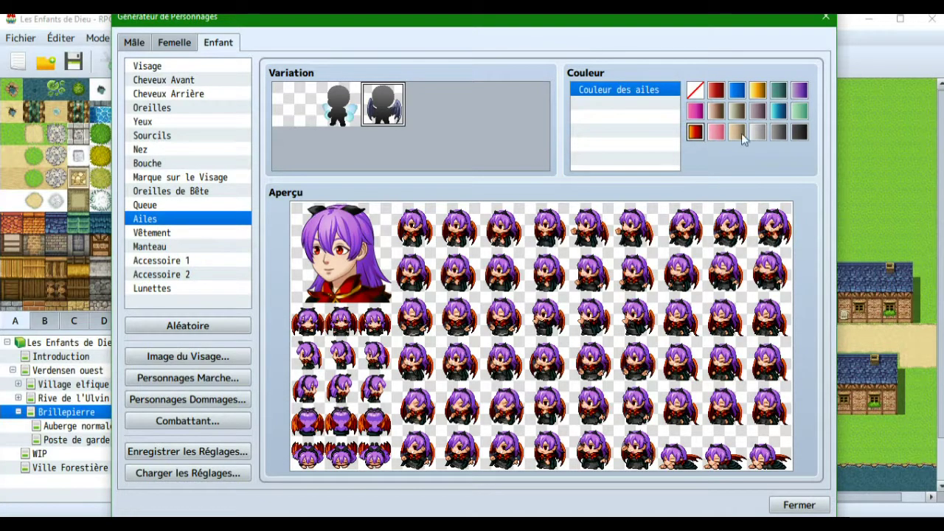
Switch to the Morceaux folder in File Explorer, view SV_Wing_p02_c.png in the photo viewer and close it.
mouse_move(398, 517)
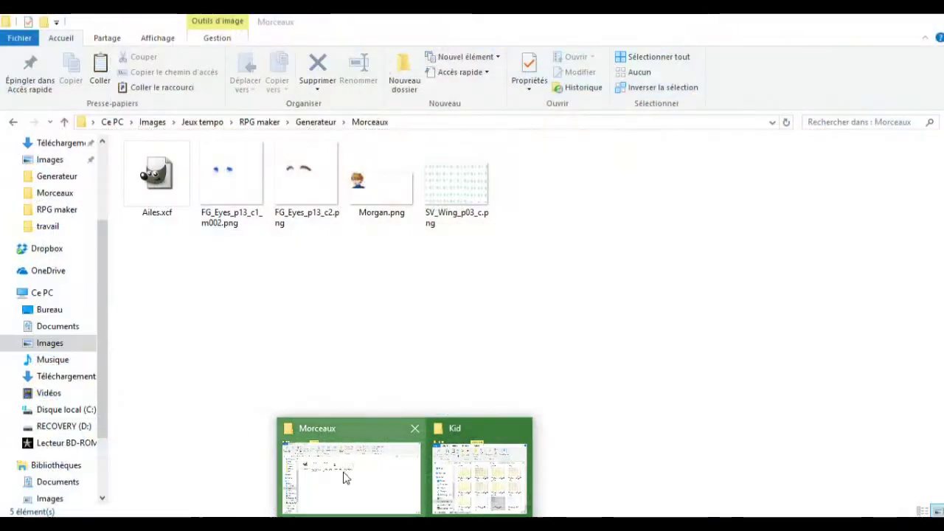
click(344, 479)
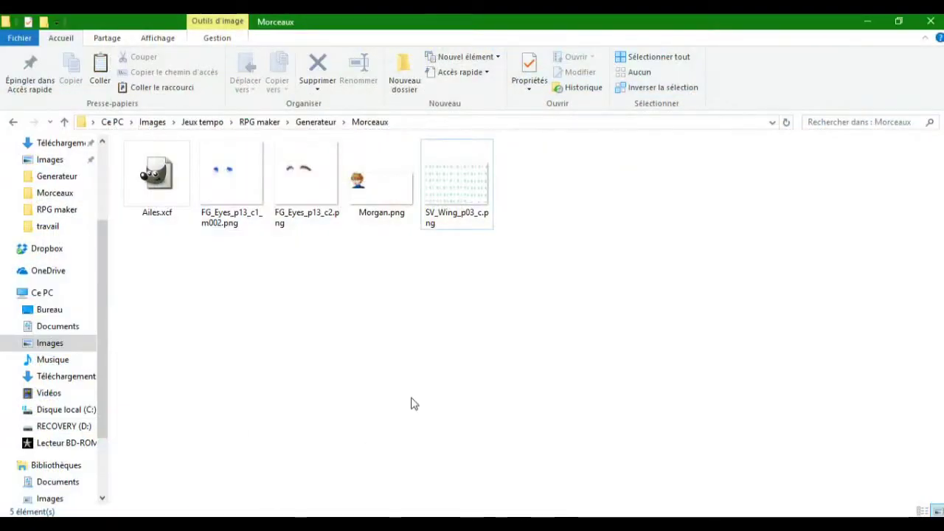
click(458, 201)
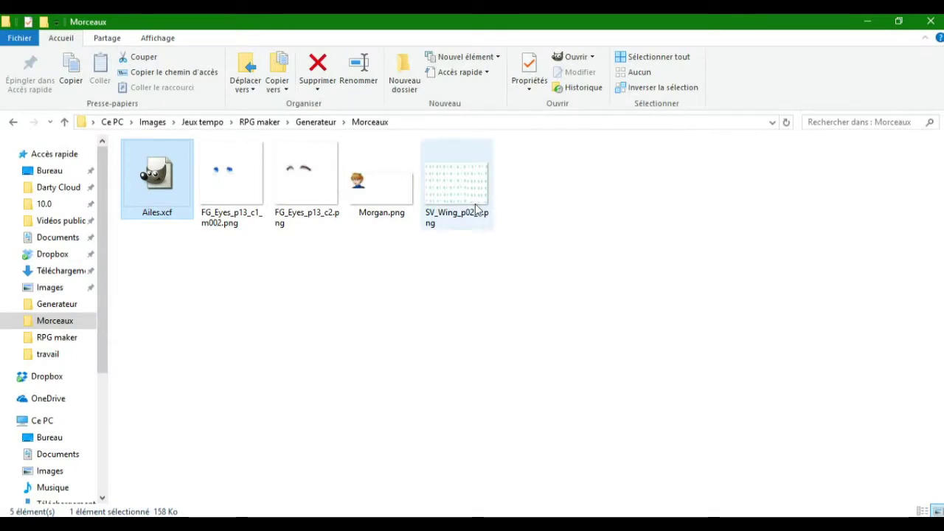
double_click(456, 193)
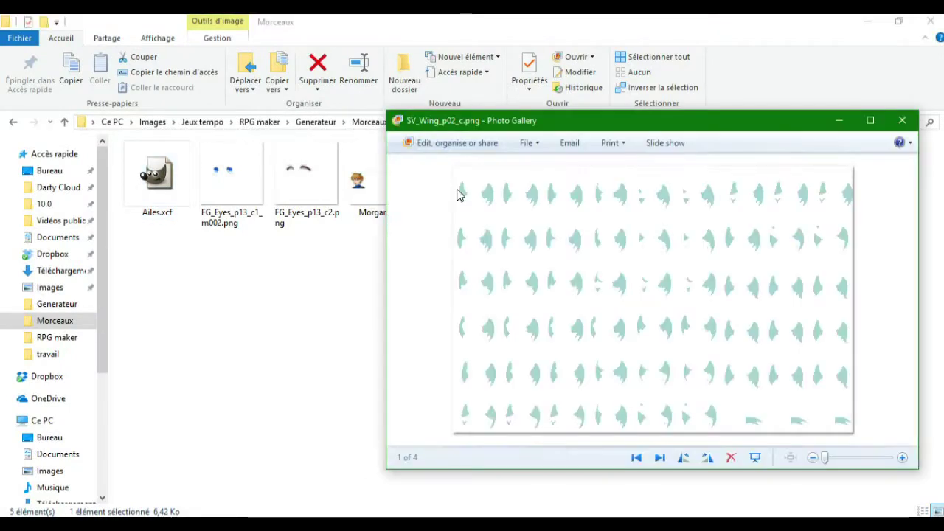
drag(717, 126, 643, 124)
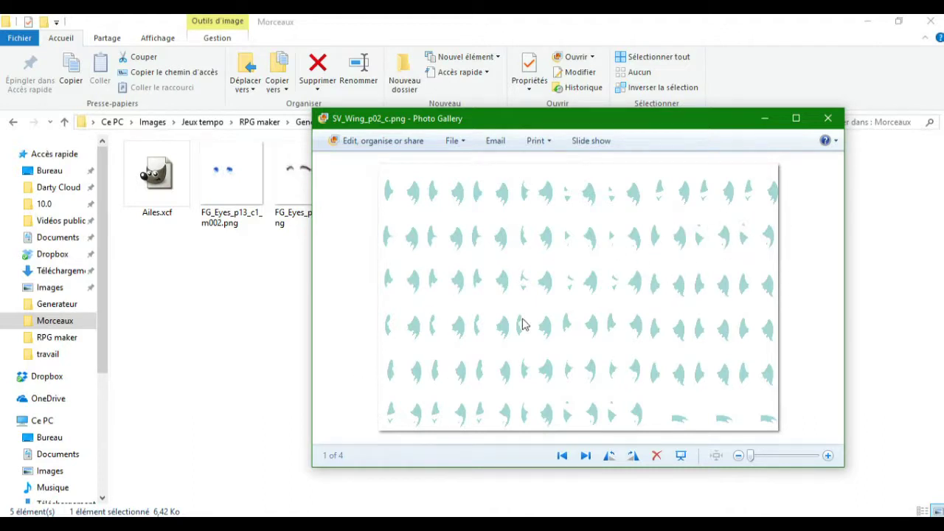
click(828, 119)
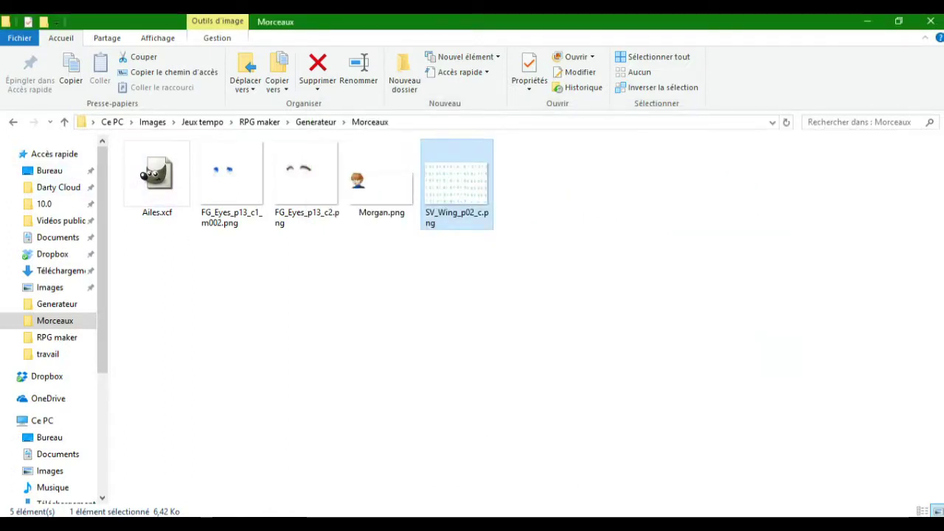
Switch to Ailes.xcf in GIMP, open SV_Wing_p02_c.png as a layer and pick its wing teal as the foreground colour.
mouse_move(617, 525)
click(617, 498)
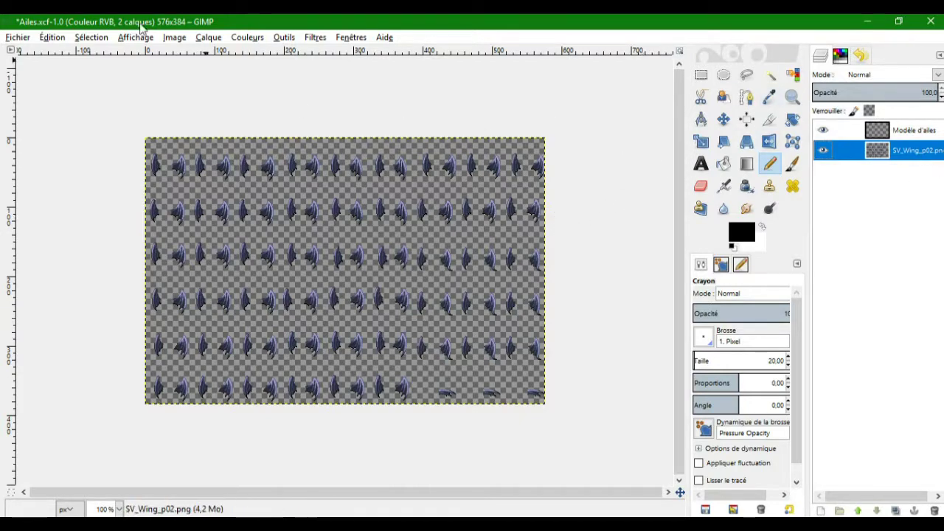
click(17, 37)
click(49, 103)
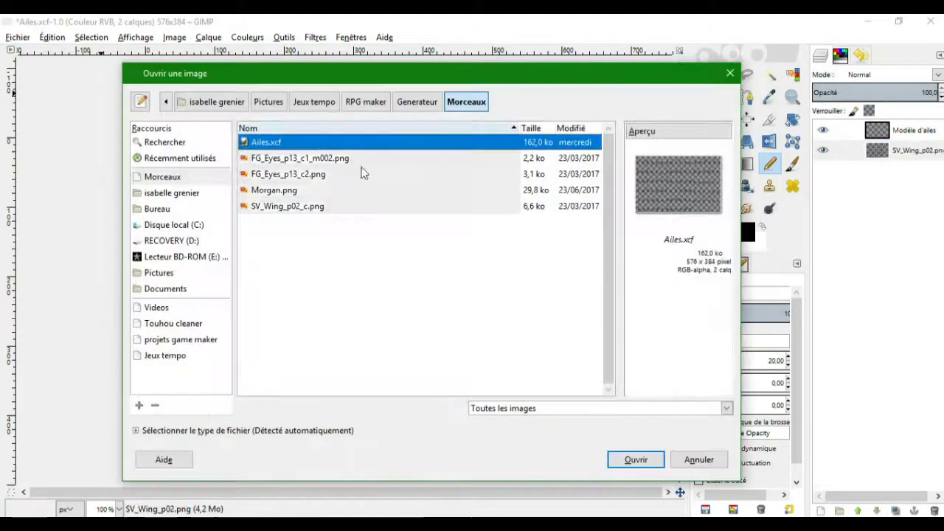
click(249, 209)
double_click(249, 209)
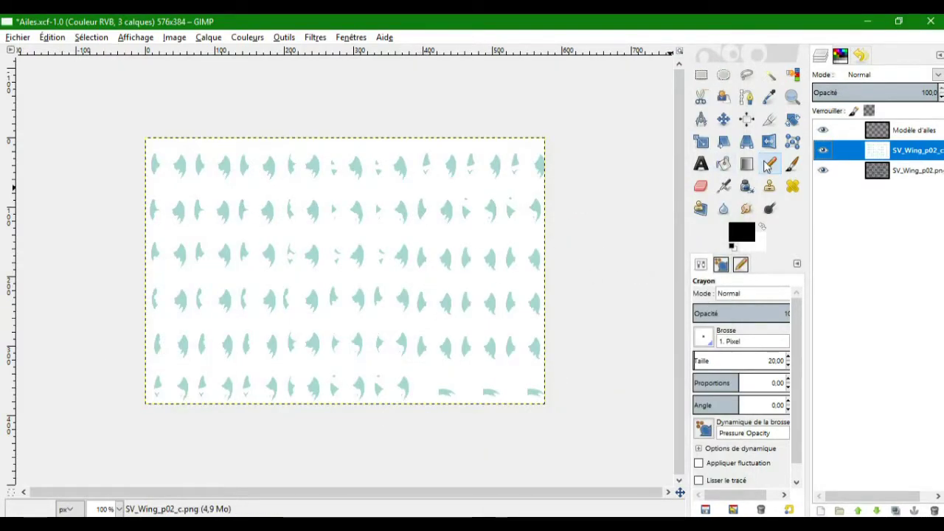
click(769, 97)
click(467, 310)
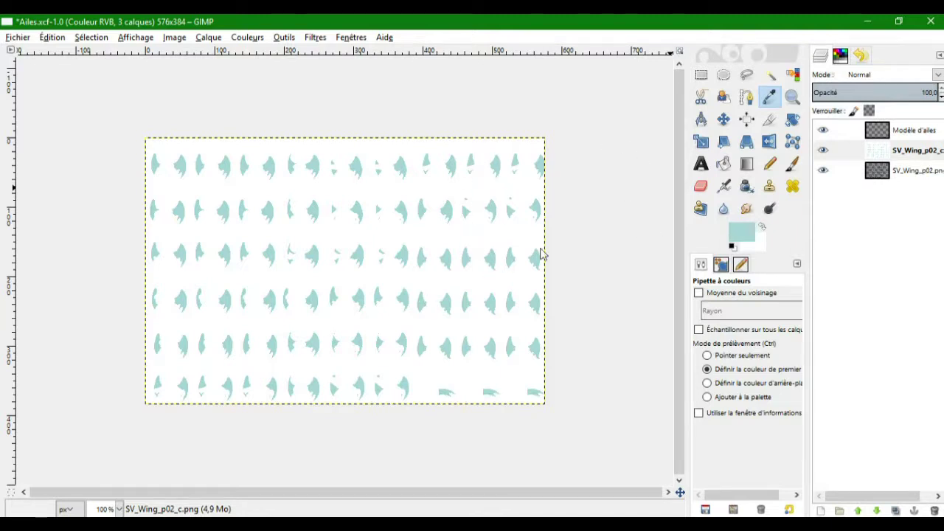
Delete the SV_Wing_p02_c.png layer from Ailes.xcf.
click(910, 152)
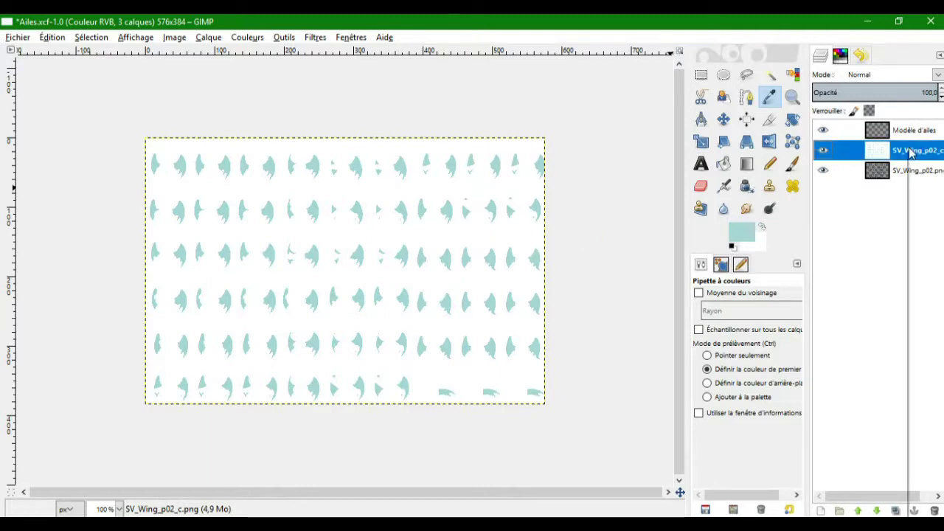
right_click(911, 152)
click(802, 272)
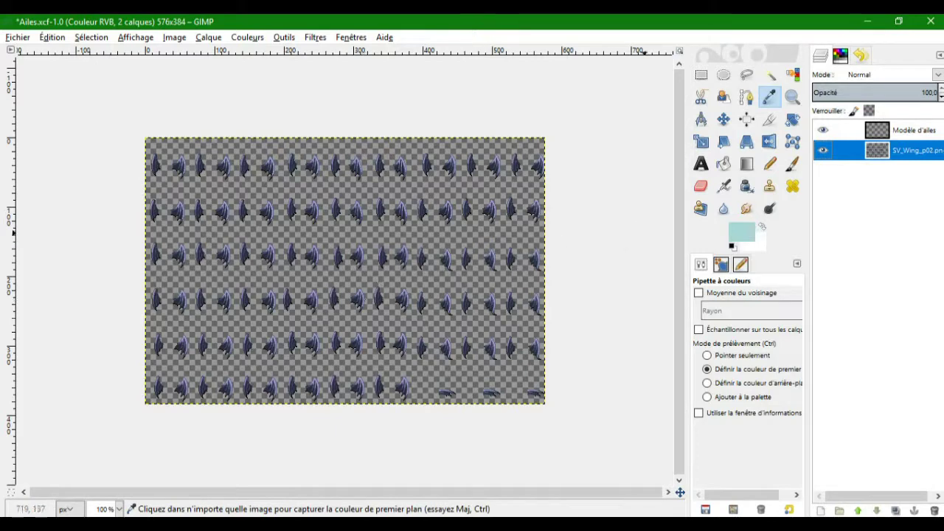
Select the transparent background of the SV_Wing_p02.png layer by contiguous area and invert the selection to the wings.
click(770, 76)
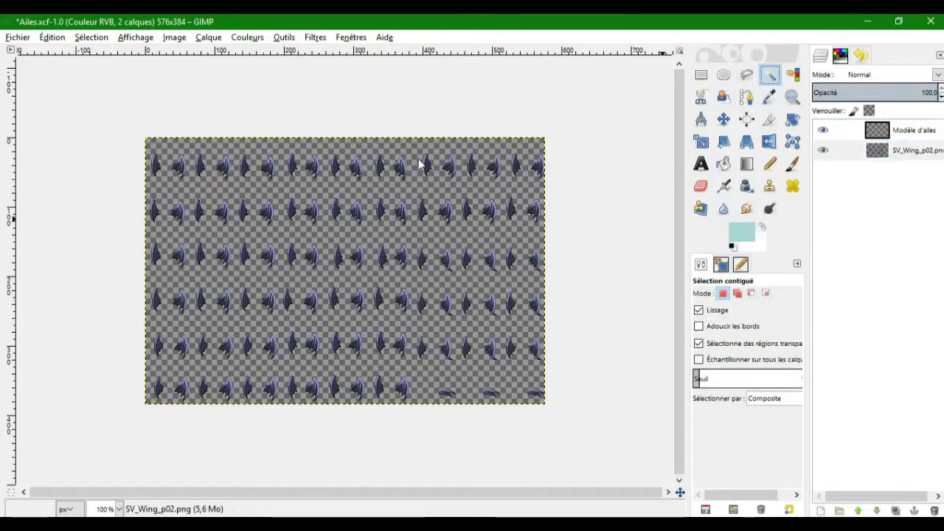
click(406, 184)
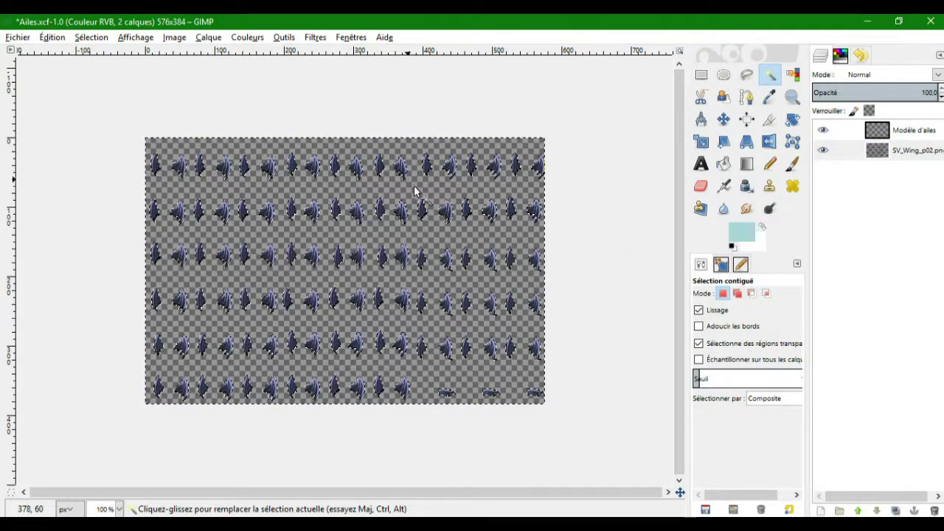
right_click(464, 264)
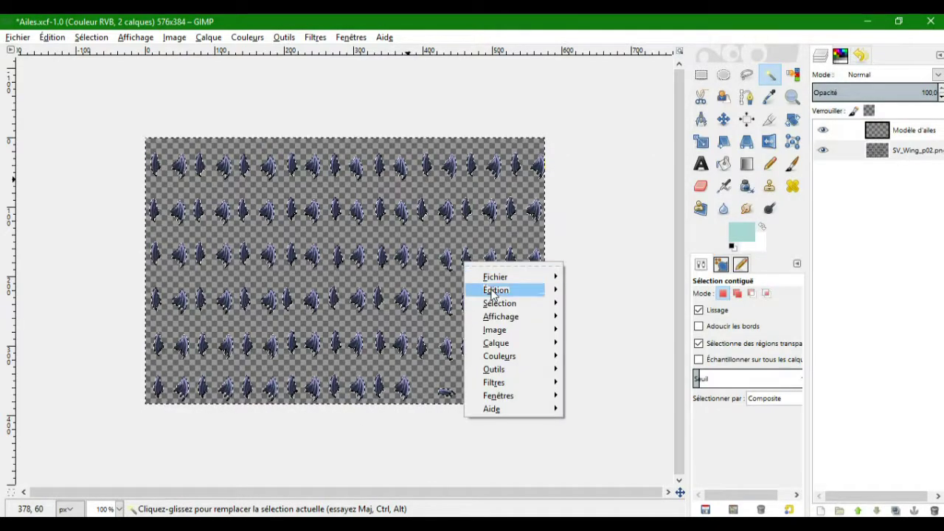
mouse_move(500, 306)
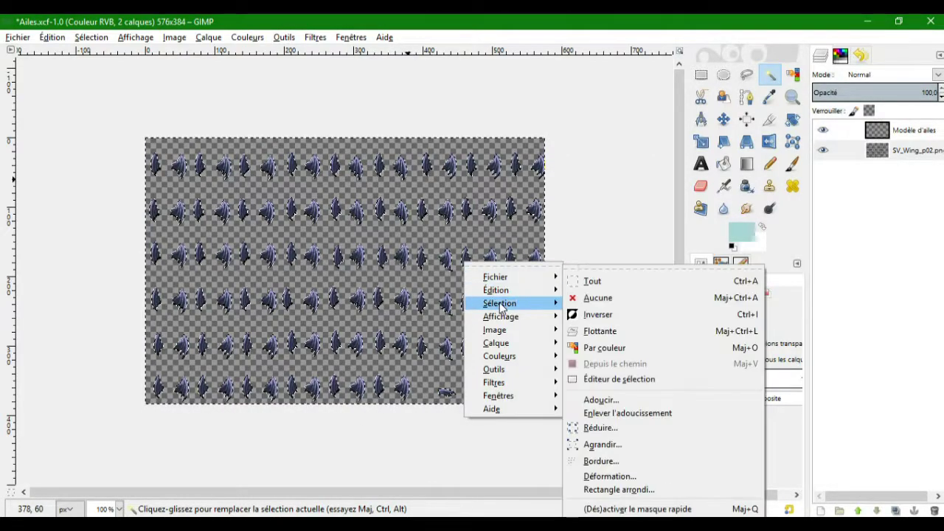
click(631, 314)
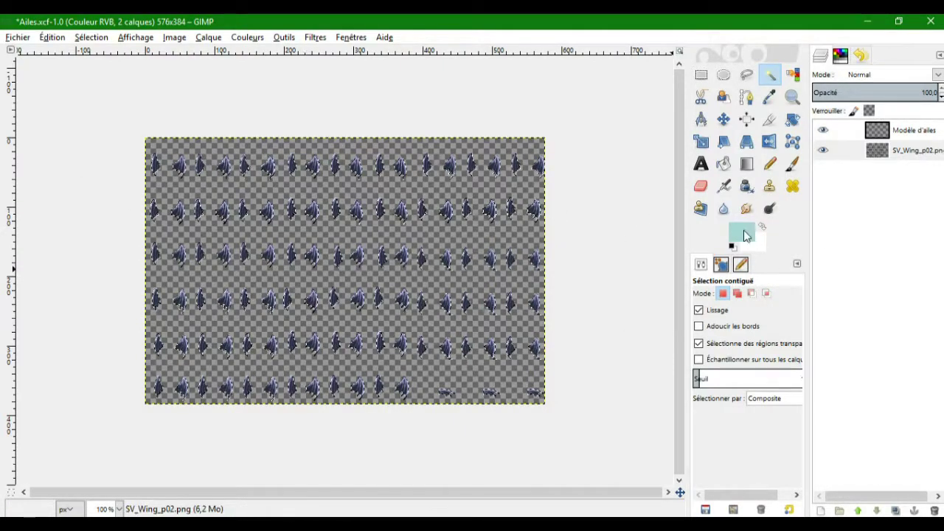
Paint all the selected wings teal using the Pencil tool at size 363.27.
click(770, 164)
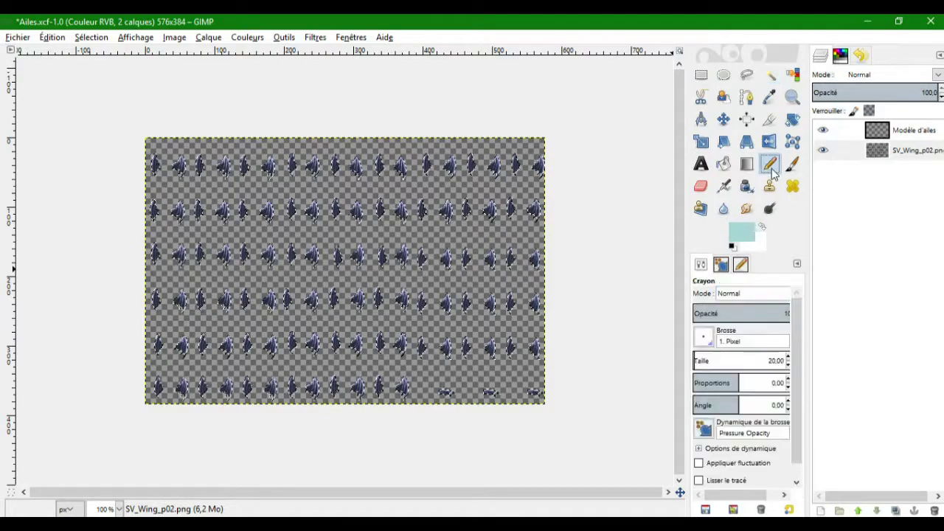
click(774, 361)
text(5)
drag(777, 361, 872, 377)
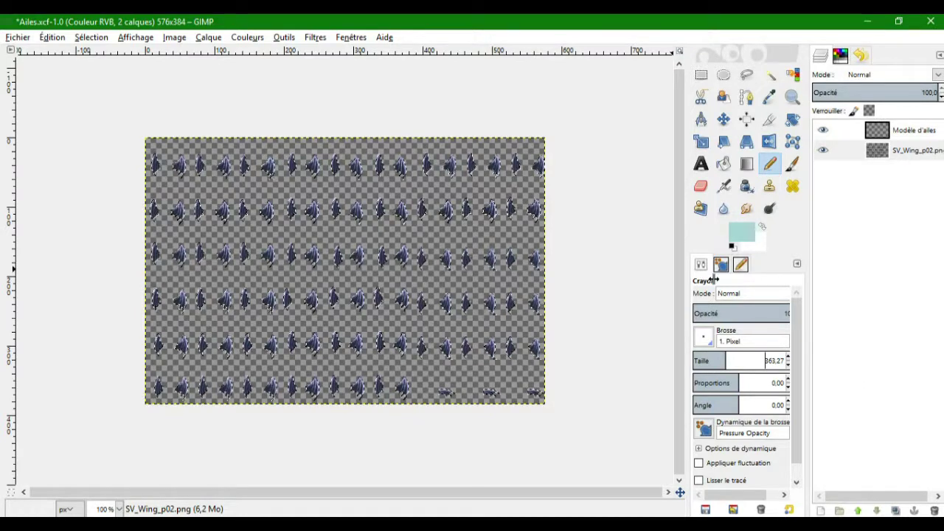
mouse_move(459, 213)
mouse_down()
mouse_move(479, 227)
mouse_move(453, 203)
mouse_move(201, 199)
mouse_move(536, 229)
mouse_move(484, 219)
mouse_move(476, 377)
mouse_move(221, 332)
mouse_move(293, 396)
mouse_move(135, 298)
mouse_move(205, 153)
mouse_up()
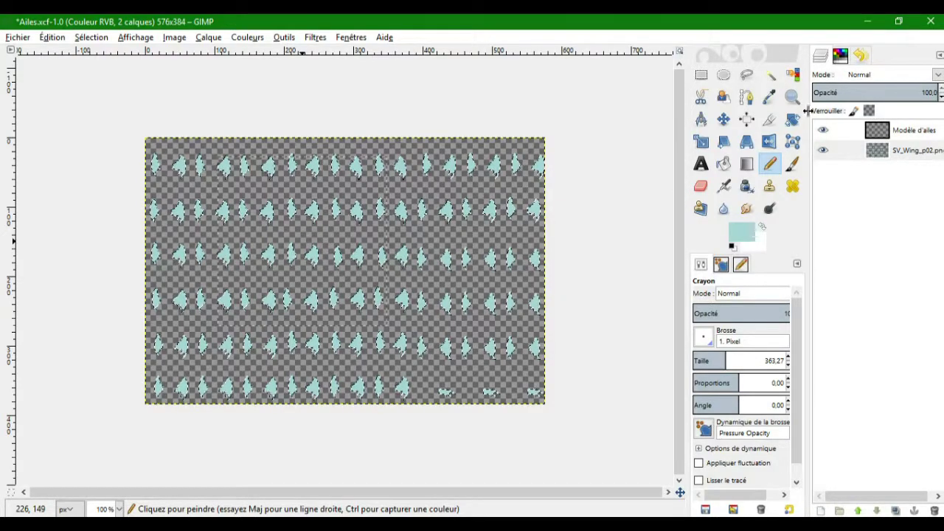
Invert the selection to the background, swap the foreground and background colours, and paint the whole background white.
right_click(466, 229)
mouse_move(507, 275)
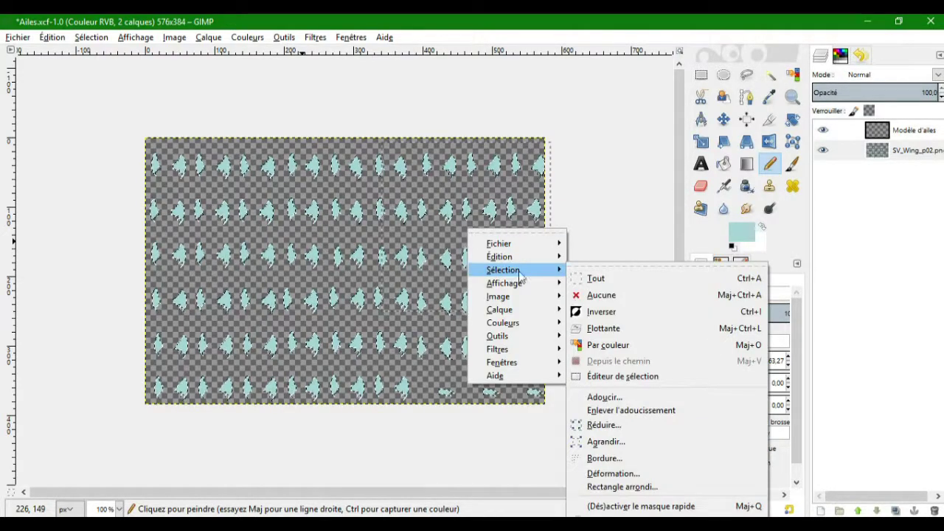
click(608, 314)
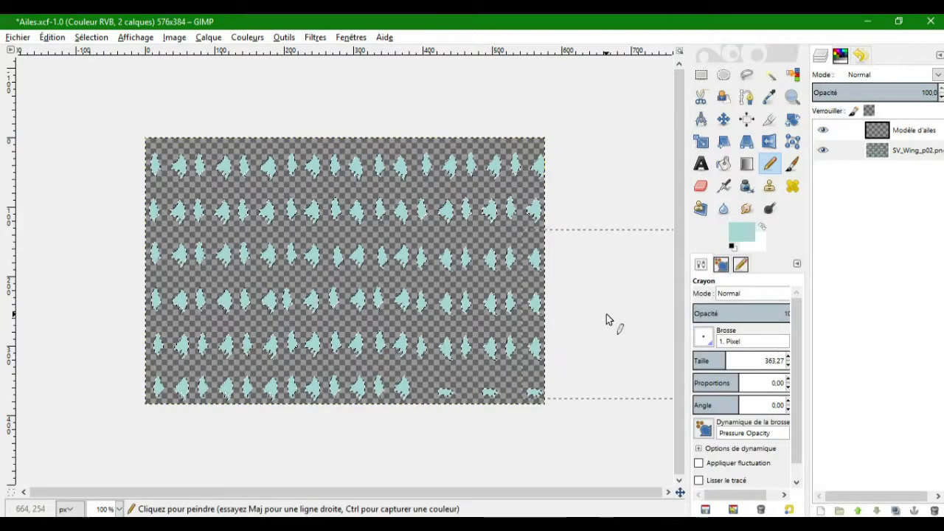
click(763, 228)
mouse_move(404, 255)
mouse_down()
mouse_move(470, 276)
mouse_move(498, 300)
mouse_move(380, 206)
mouse_move(247, 224)
mouse_move(236, 279)
mouse_move(187, 247)
mouse_up()
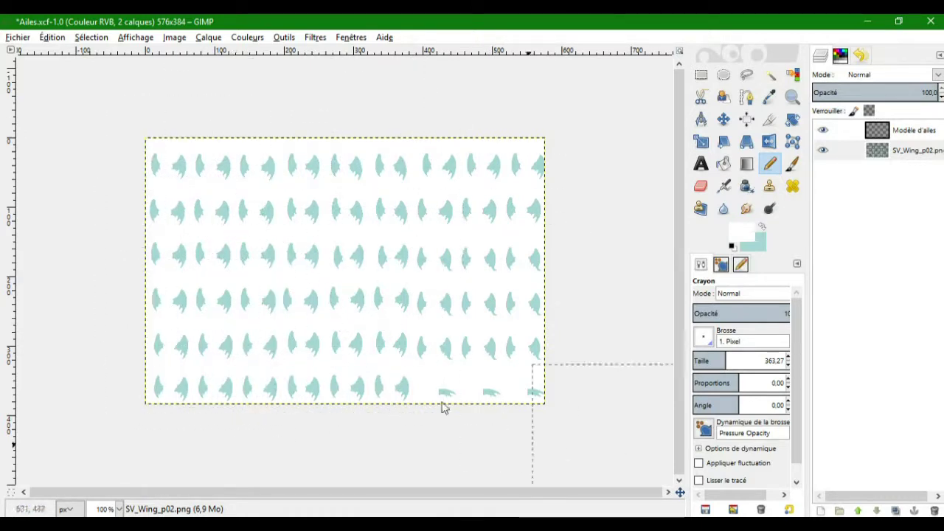
mouse_move(440, 302)
mouse_down()
mouse_move(536, 327)
mouse_move(239, 169)
mouse_move(247, 341)
mouse_move(235, 334)
mouse_up()
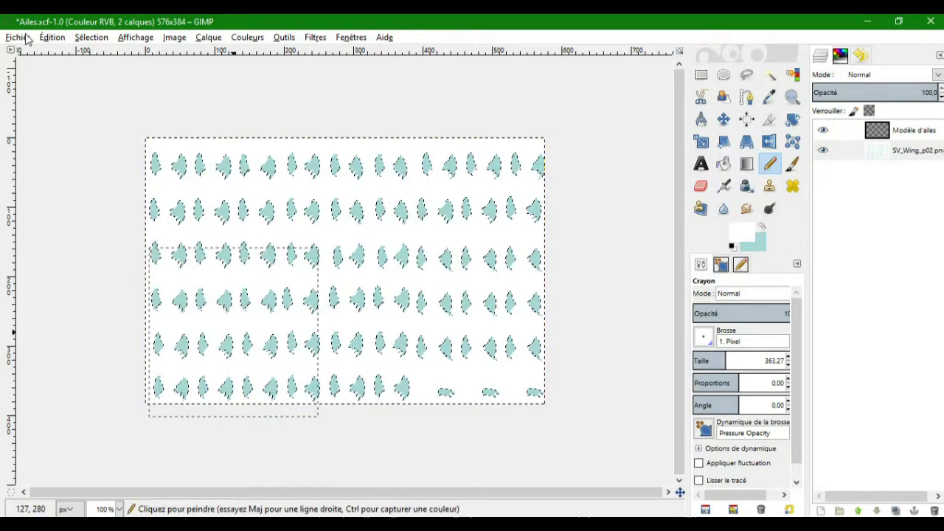
Export the colour mask as SV_Wing_p02_c.png to the Morceaux folder, replacing the existing file, and quit GIMP without saving the changes to Ailes.xcf.
click(18, 37)
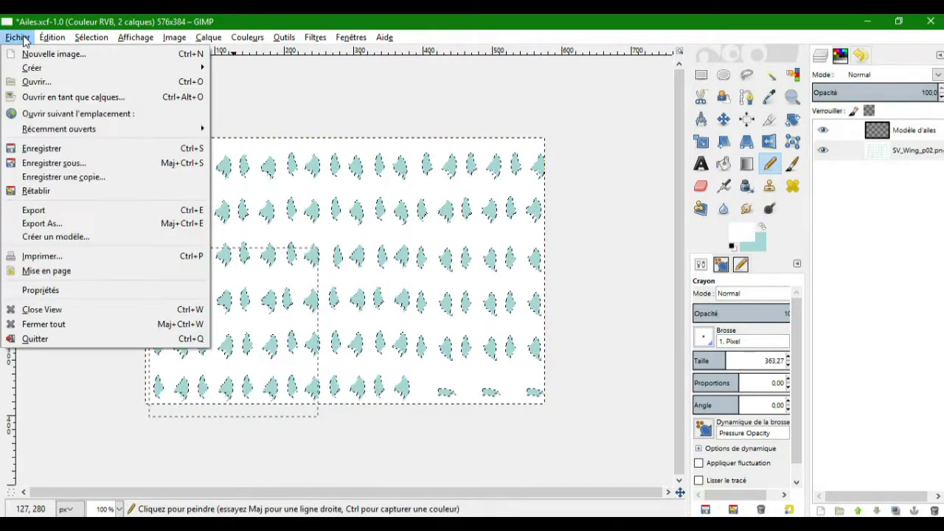
click(70, 223)
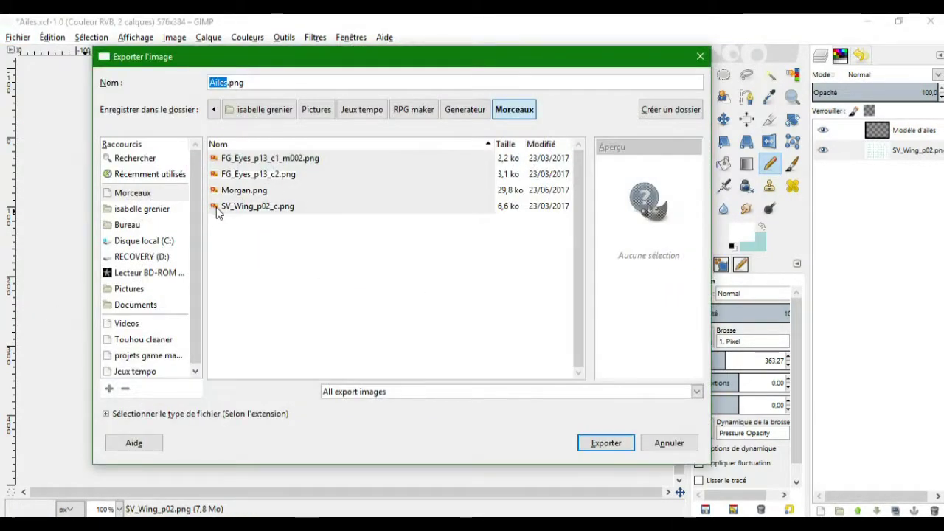
click(214, 208)
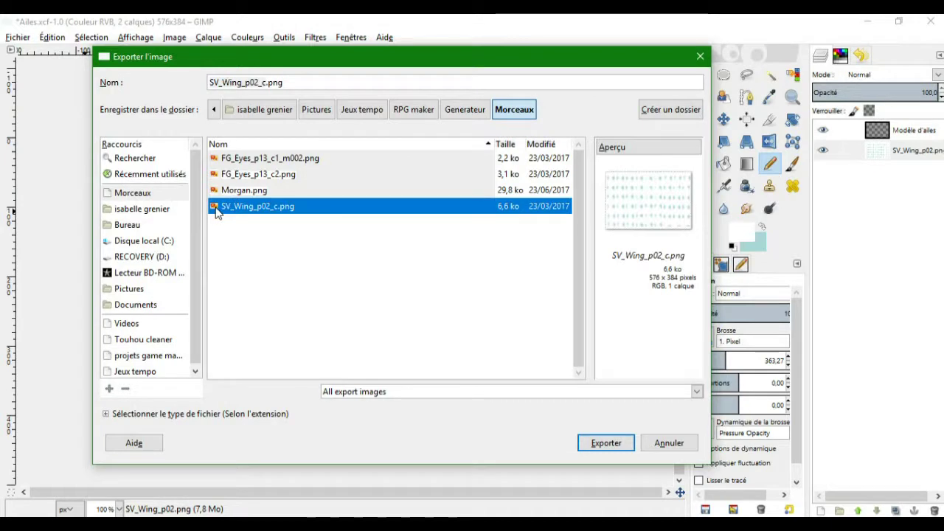
click(599, 445)
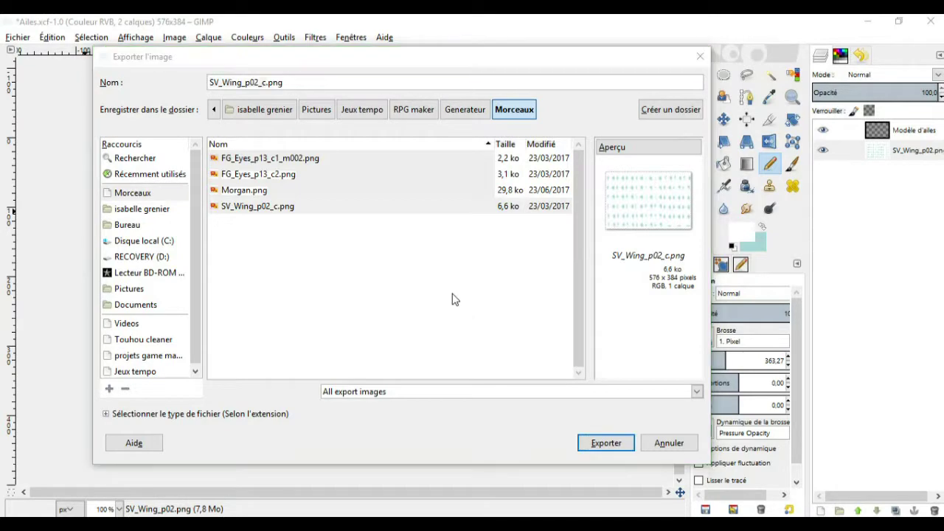
click(442, 323)
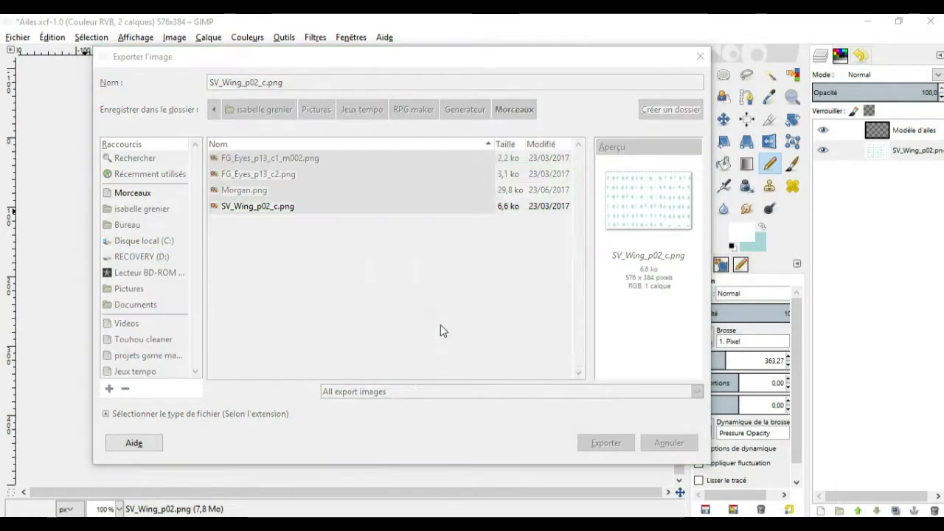
click(479, 408)
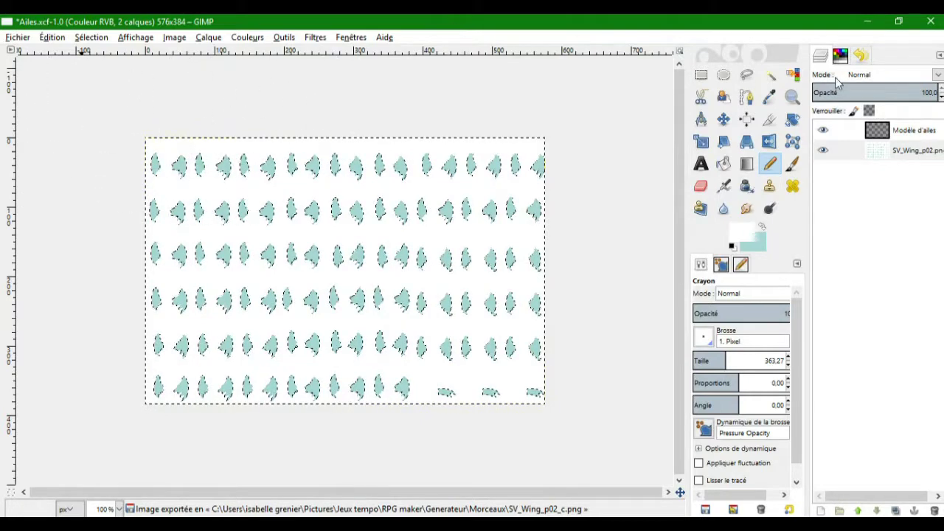
click(931, 23)
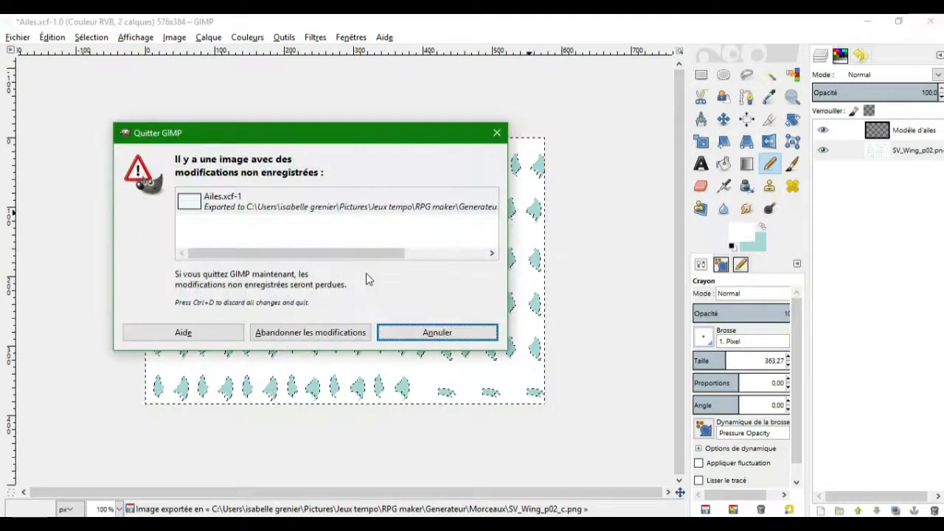
click(321, 340)
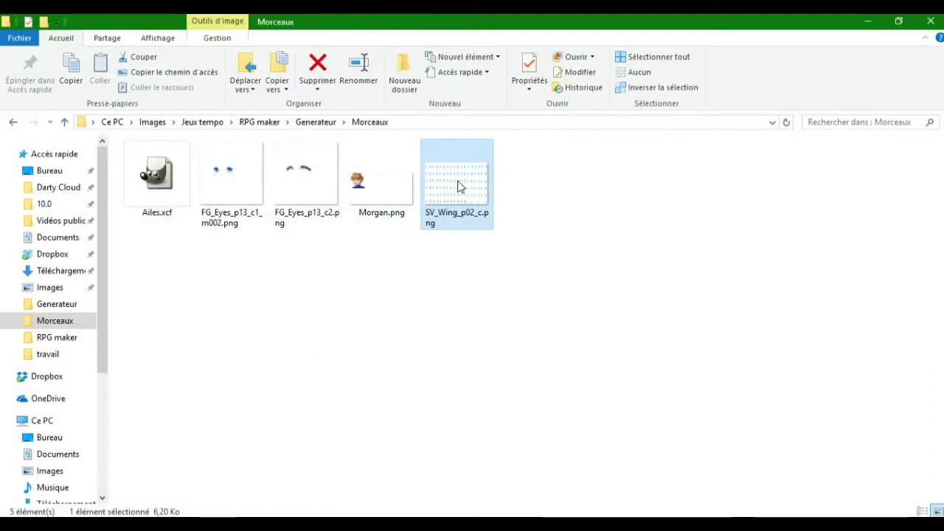
Copy SV_Wing_p02_c.png from Morceaux into the generator's SV\Kid folder, replacing the file there.
key(ctrl+c)
mouse_move(398, 525)
click(435, 495)
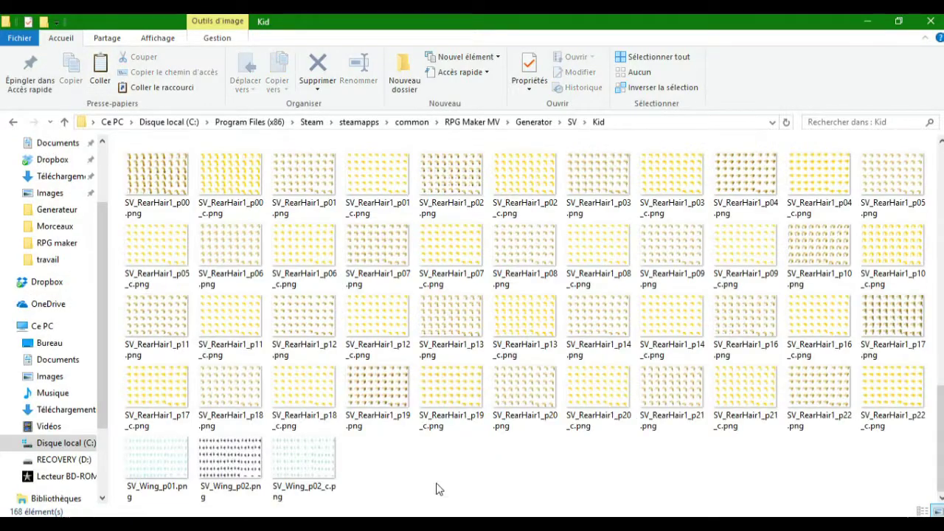
key(ctrl+v)
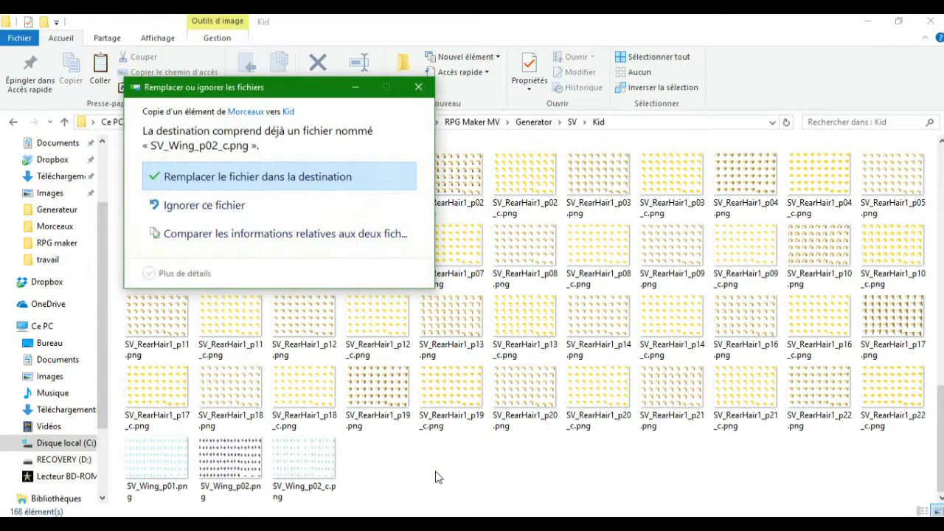
click(271, 177)
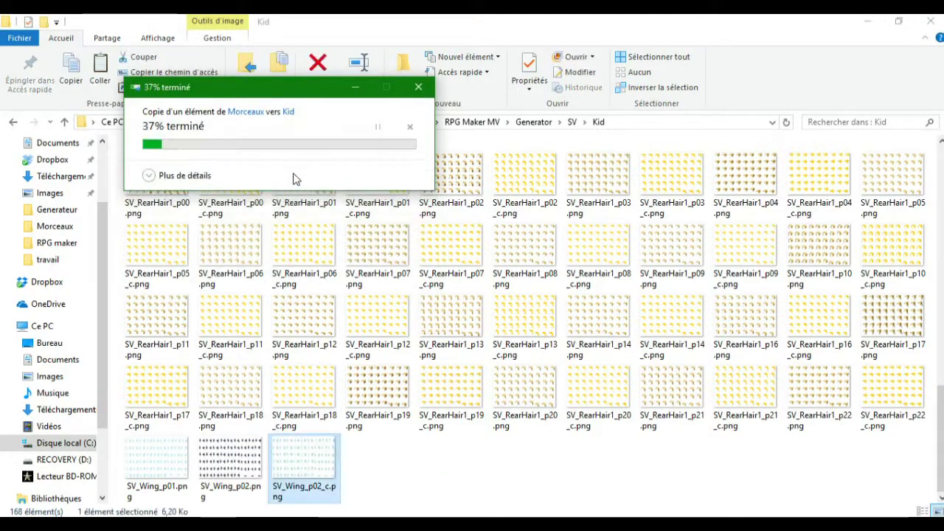
View SV_Wing_p02.png and its colour mask SV_Wing_p02_c.png one after the other to compare the wing shapes.
double_click(248, 463)
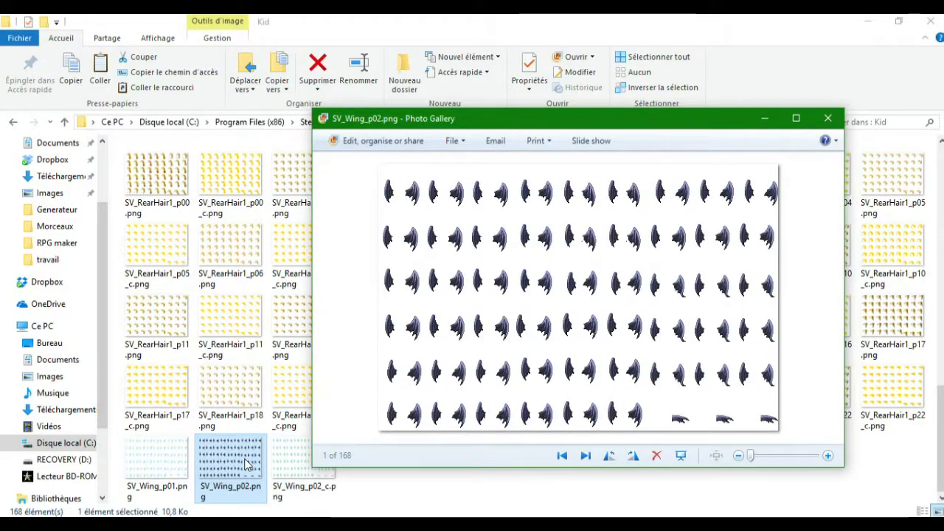
key(Right)
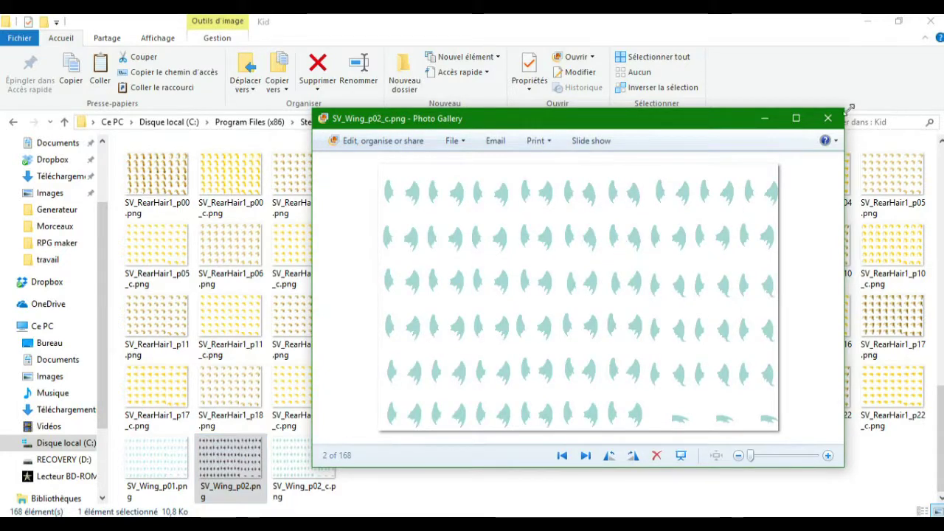
click(827, 119)
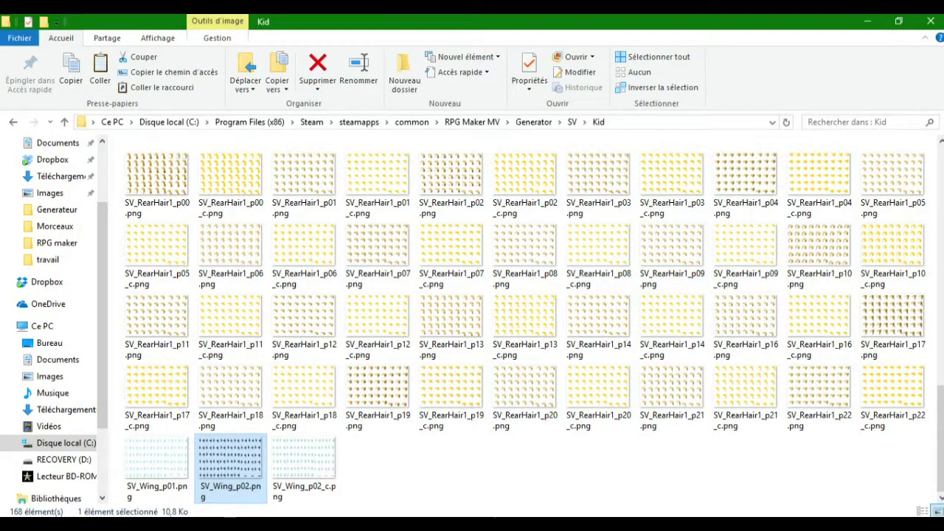
Switch to RPG Maker's character generator and check the child's wings (Ailes) in the battler preview, then show the eye (Yeux) options.
key(alt+Tab)
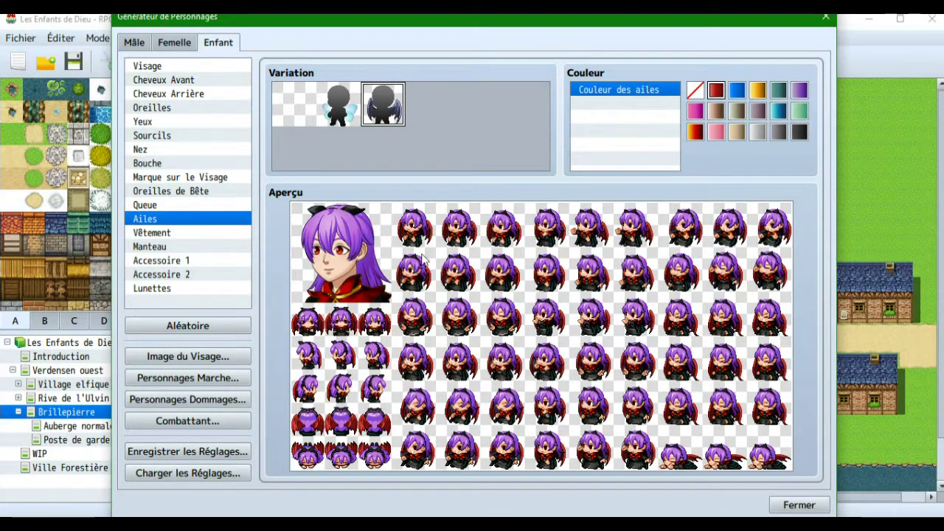
click(160, 205)
click(161, 219)
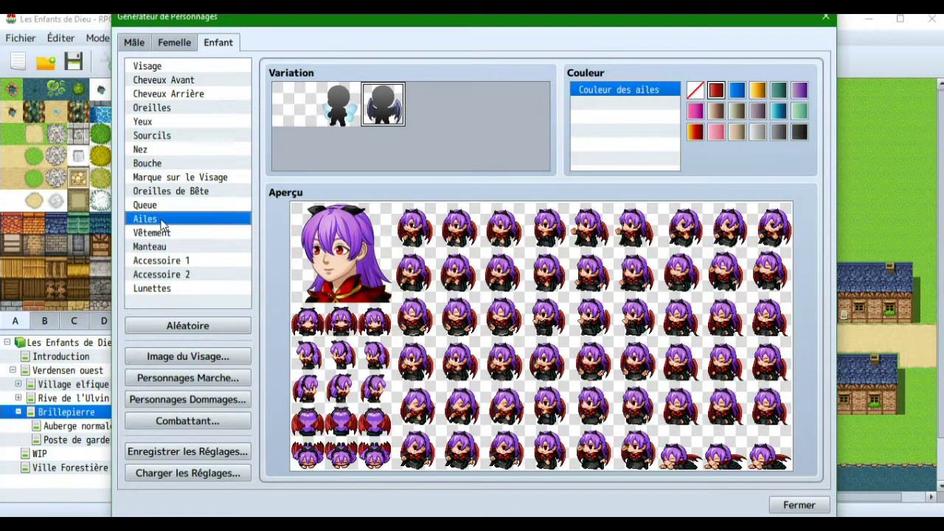
click(161, 206)
click(159, 233)
click(160, 219)
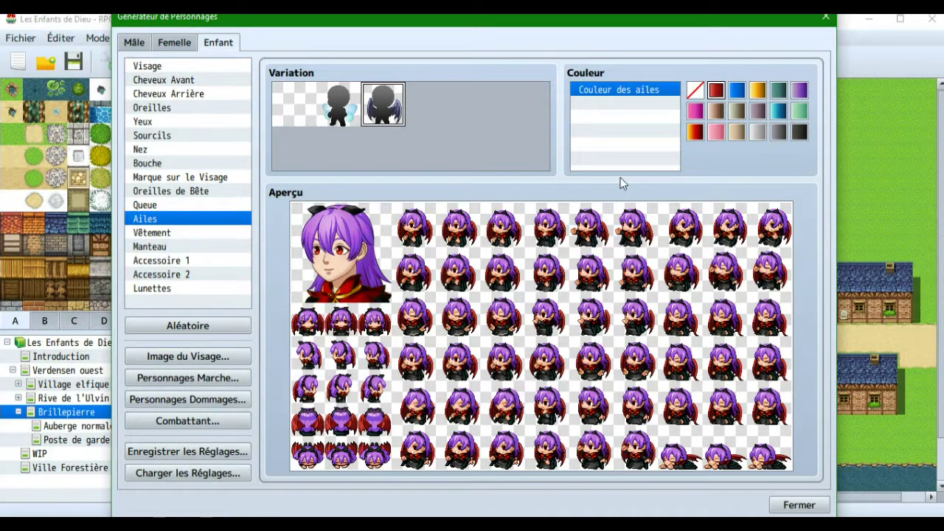
click(156, 121)
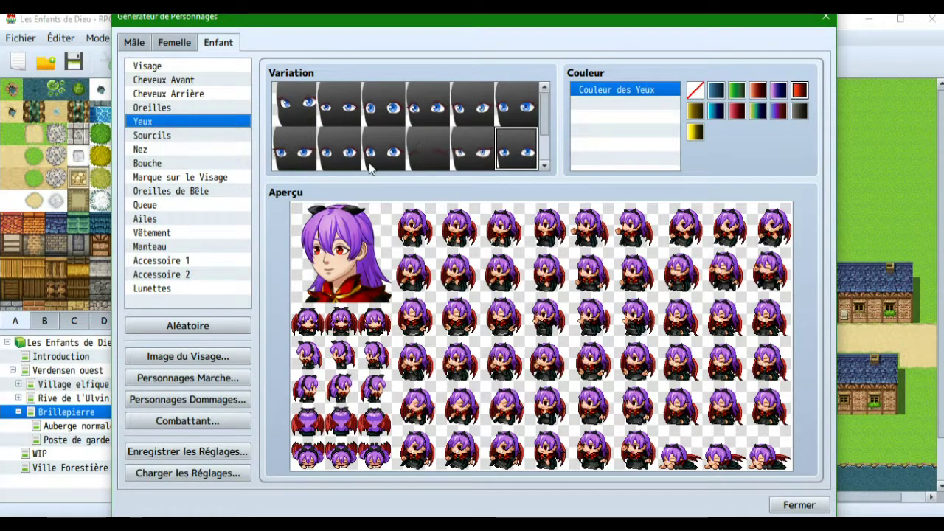